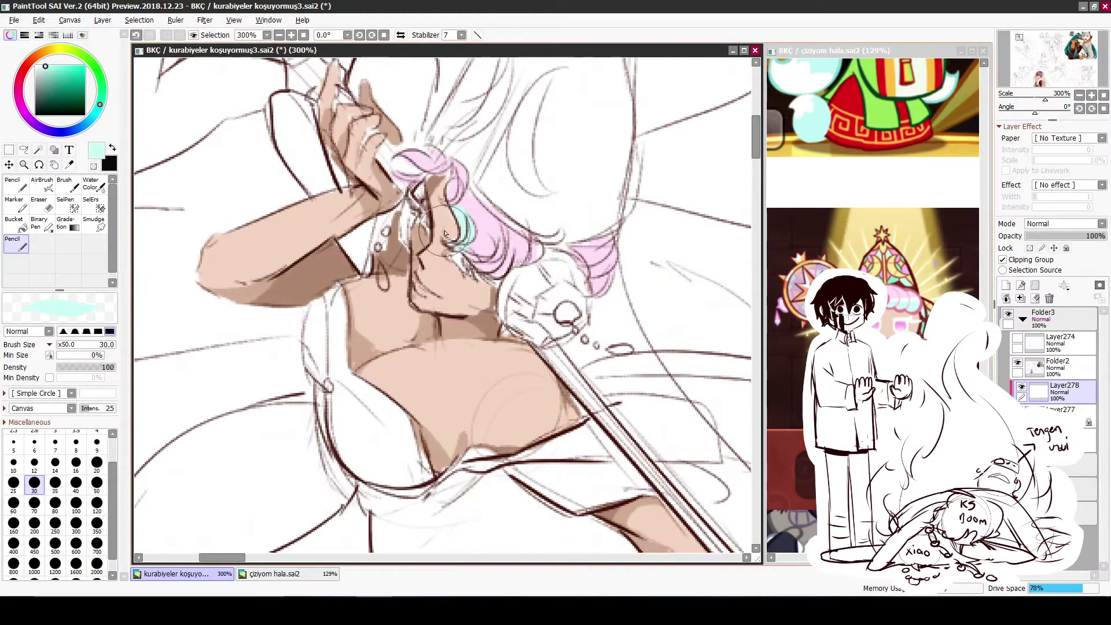
Add mint strands across the pink hair and shade the hair in muted purple on a new clipped layer
{"action": "mouse_move", "coordinate": [445, 233]}
{"action": "left_mouse_down"}
{"action": "mouse_move", "coordinate": [480, 278]}
{"action": "mouse_move", "coordinate": [403, 162]}
{"action": "mouse_move", "coordinate": [389, 177]}
{"action": "mouse_move", "coordinate": [399, 194]}
{"action": "left_mouse_up"}
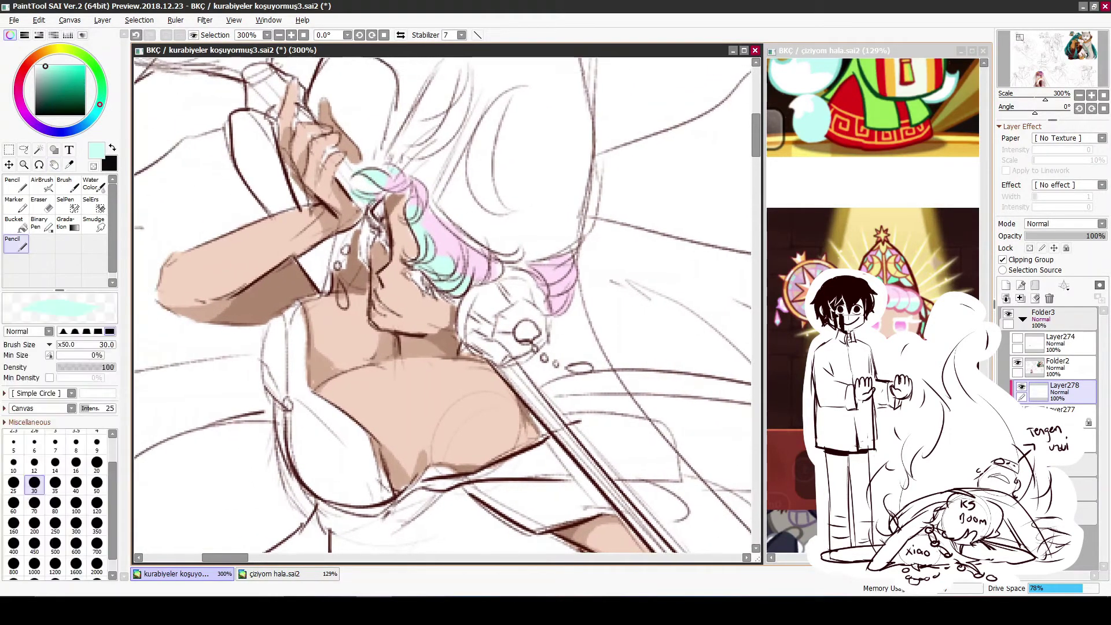
{"action": "key", "text": "ctrl+shift+n"}
{"action": "left_click", "coordinate": [447, 229], "text": "alt"}
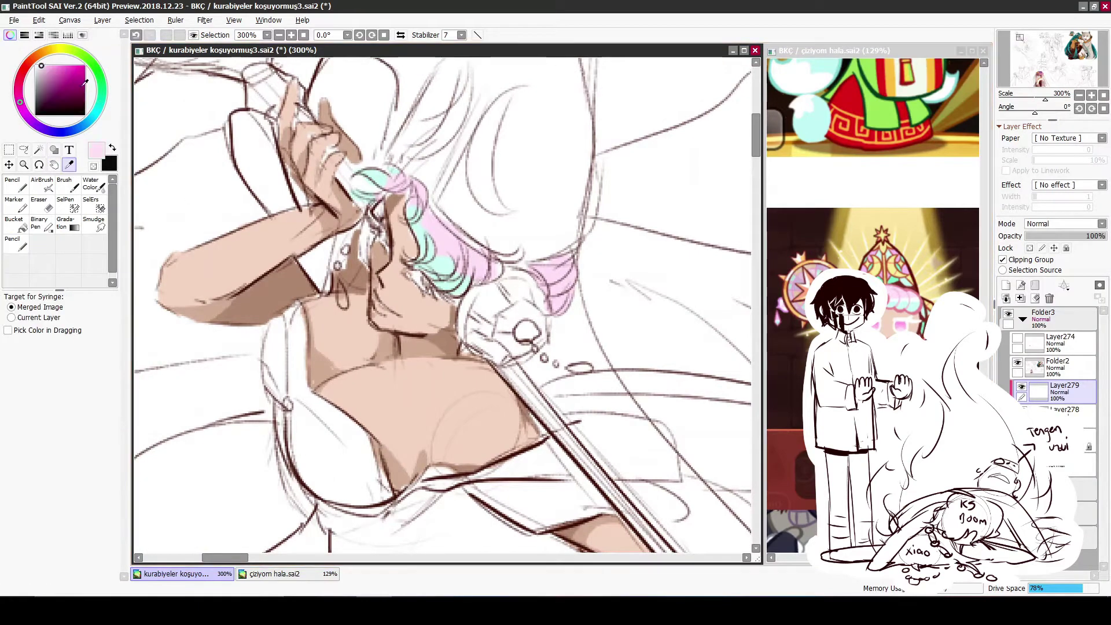
{"action": "left_click", "coordinate": [408, 185], "text": "alt"}
{"action": "mouse_move", "coordinate": [399, 173]}
{"action": "left_mouse_down"}
{"action": "mouse_move", "coordinate": [371, 208]}
{"action": "mouse_move", "coordinate": [420, 237]}
{"action": "left_mouse_up"}
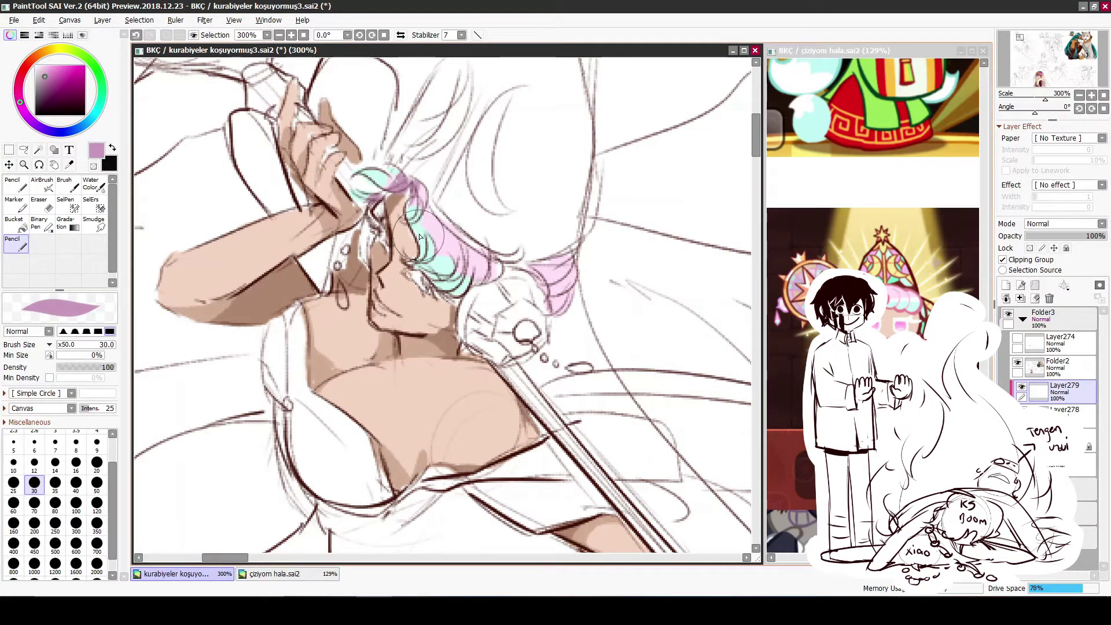
{"action": "mouse_move", "coordinate": [370, 196]}
{"action": "left_mouse_down"}
{"action": "mouse_move", "coordinate": [404, 183]}
{"action": "mouse_move", "coordinate": [520, 289]}
{"action": "mouse_move", "coordinate": [395, 313]}
{"action": "left_mouse_up"}
{"action": "key", "text": "ctrl+z"}
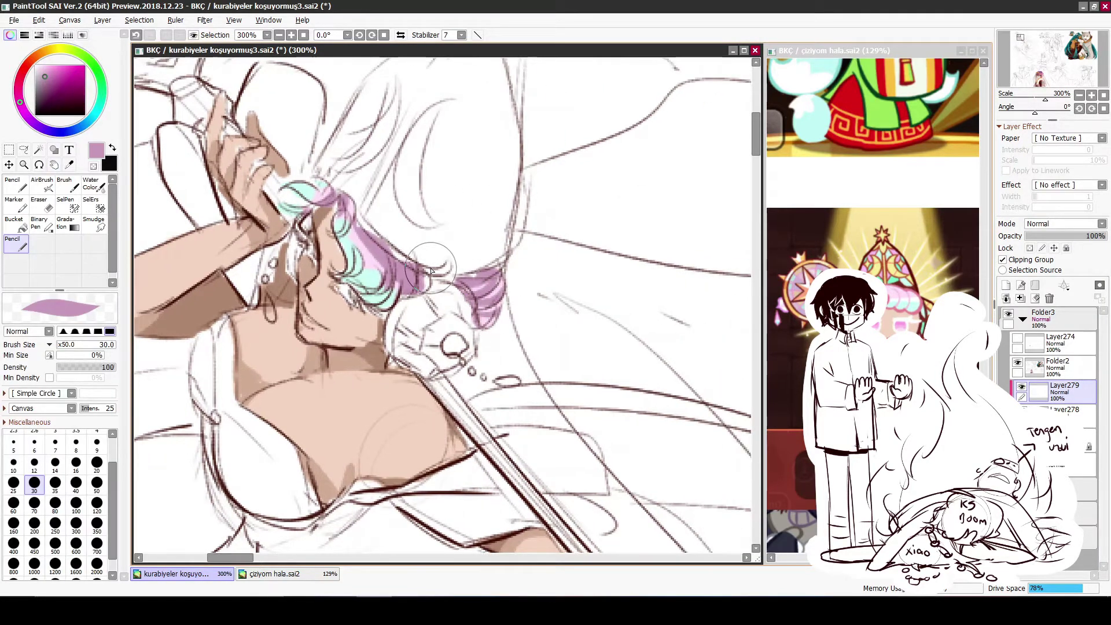
{"action": "mouse_move", "coordinate": [293, 193]}
{"action": "left_mouse_down"}
{"action": "mouse_move", "coordinate": [326, 209]}
{"action": "mouse_move", "coordinate": [280, 188]}
{"action": "mouse_move", "coordinate": [326, 194]}
{"action": "mouse_move", "coordinate": [284, 216]}
{"action": "mouse_move", "coordinate": [329, 227]}
{"action": "mouse_move", "coordinate": [339, 216]}
{"action": "mouse_move", "coordinate": [316, 206]}
{"action": "mouse_move", "coordinate": [317, 225]}
{"action": "mouse_move", "coordinate": [347, 248]}
{"action": "mouse_move", "coordinate": [321, 258]}
{"action": "mouse_move", "coordinate": [370, 258]}
{"action": "mouse_move", "coordinate": [368, 279]}
{"action": "mouse_move", "coordinate": [351, 289]}
{"action": "mouse_move", "coordinate": [384, 299]}
{"action": "mouse_move", "coordinate": [380, 274]}
{"action": "mouse_move", "coordinate": [402, 271]}
{"action": "left_mouse_up"}
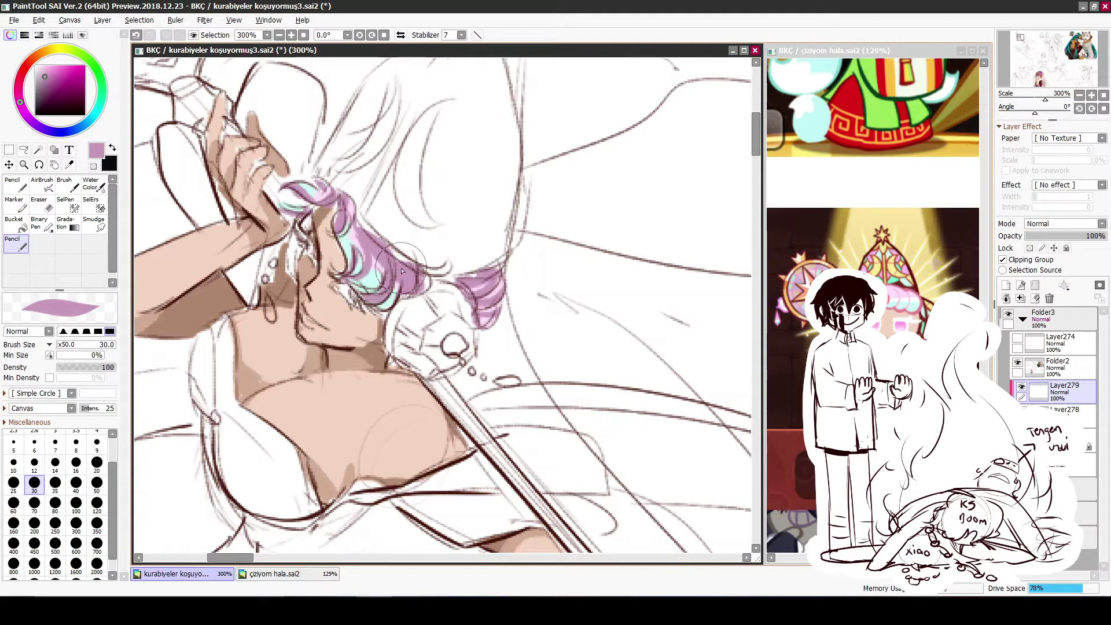
Set the purple hair shading layer to Multiply mode at 68% opacity
{"action": "left_click", "coordinate": [1063, 224]}
{"action": "left_click", "coordinate": [1052, 254]}
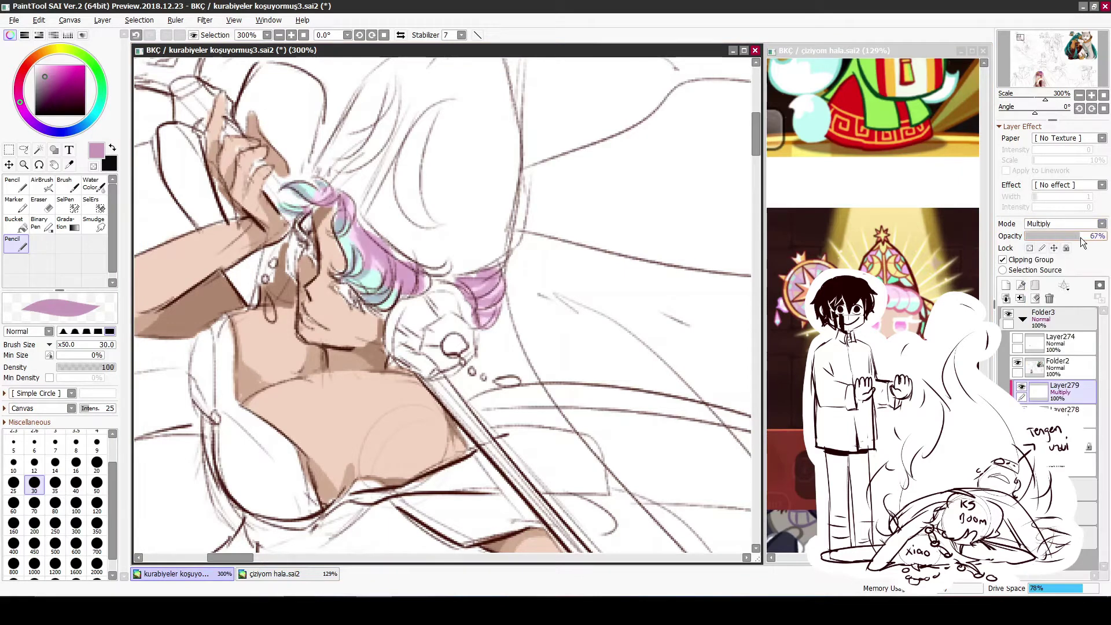
{"action": "left_click_drag", "start_coordinate": [1059, 235], "coordinate": [1080, 235]}
Extend the pink base colour into the curled hair tip below the hat, hiding the shading layer while painting
{"action": "left_click", "coordinate": [1021, 386]}
{"action": "left_click", "coordinate": [1064, 440]}
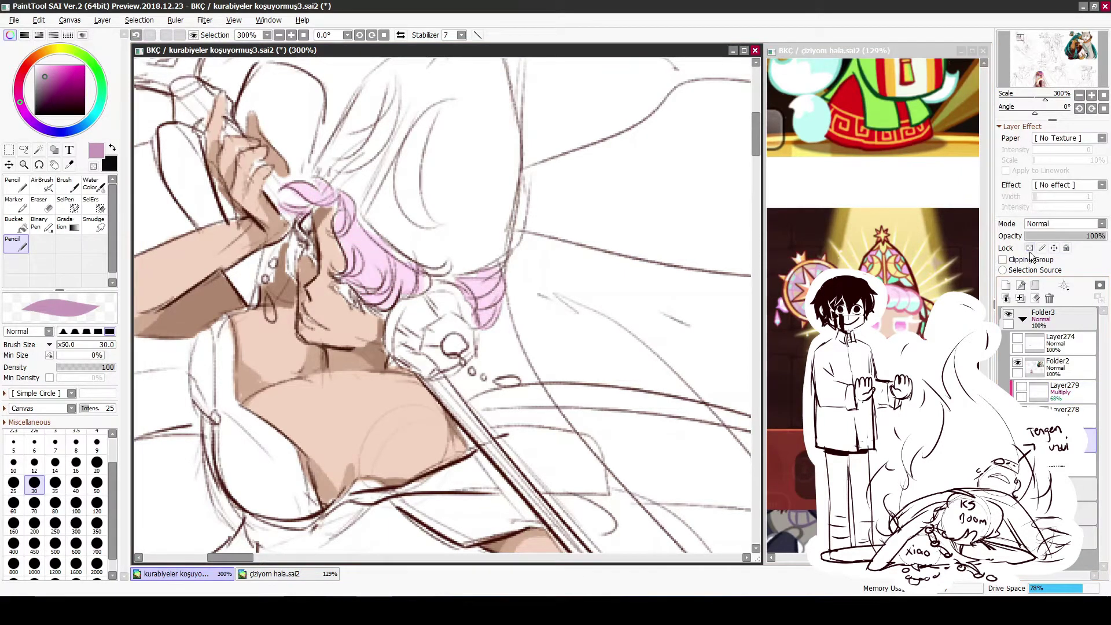
{"action": "left_click", "coordinate": [41, 66]}
{"action": "mouse_move", "coordinate": [405, 289]}
{"action": "left_mouse_down"}
{"action": "mouse_move", "coordinate": [442, 264]}
{"action": "mouse_move", "coordinate": [424, 289]}
{"action": "left_mouse_up"}
{"action": "left_click", "coordinate": [1021, 386]}
{"action": "left_click", "coordinate": [1046, 398]}
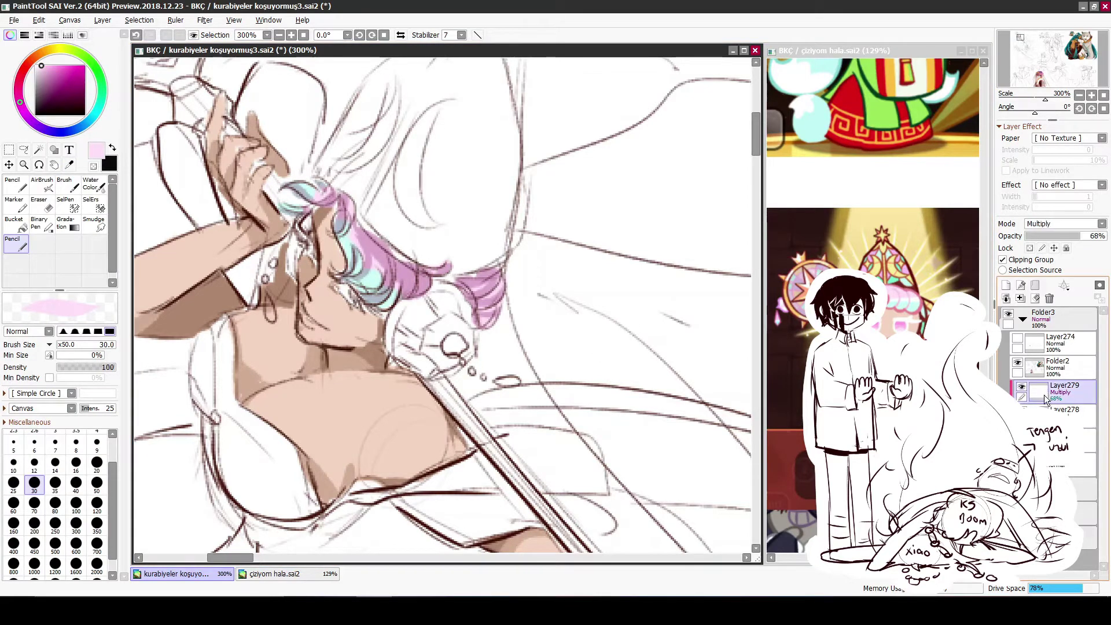
Paint deep purple shadows between the main hair curls on a new clipped layer, reducing the brush size to 25
{"action": "left_click", "coordinate": [1060, 237]}
{"action": "left_click", "coordinate": [1005, 284]}
{"action": "left_click", "coordinate": [1010, 261]}
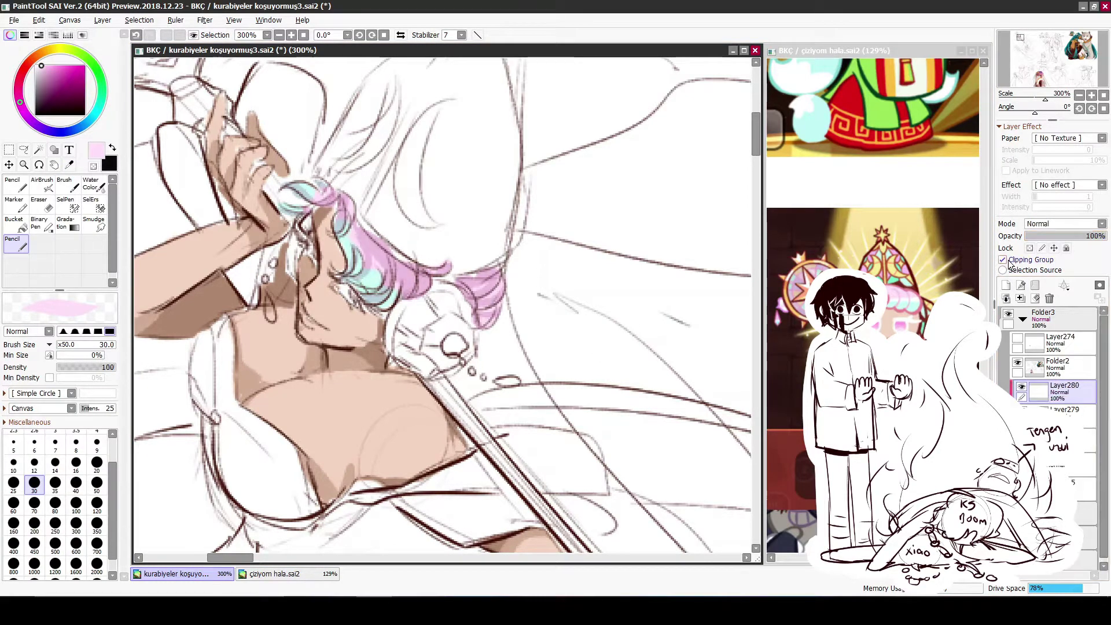
{"action": "left_click_drag", "start_coordinate": [49, 77], "coordinate": [54, 86]}
{"action": "mouse_move", "coordinate": [399, 304]}
{"action": "left_mouse_down"}
{"action": "mouse_move", "coordinate": [445, 282]}
{"action": "mouse_move", "coordinate": [431, 272]}
{"action": "left_mouse_up"}
{"action": "mouse_move", "coordinate": [466, 327]}
{"action": "left_mouse_down"}
{"action": "mouse_move", "coordinate": [423, 280]}
{"action": "mouse_move", "coordinate": [362, 304]}
{"action": "left_mouse_up"}
{"action": "key", "text": "bracketleft"}
{"action": "left_click_drag", "start_coordinate": [440, 258], "coordinate": [404, 302]}
{"action": "key", "text": "ctrl+z"}
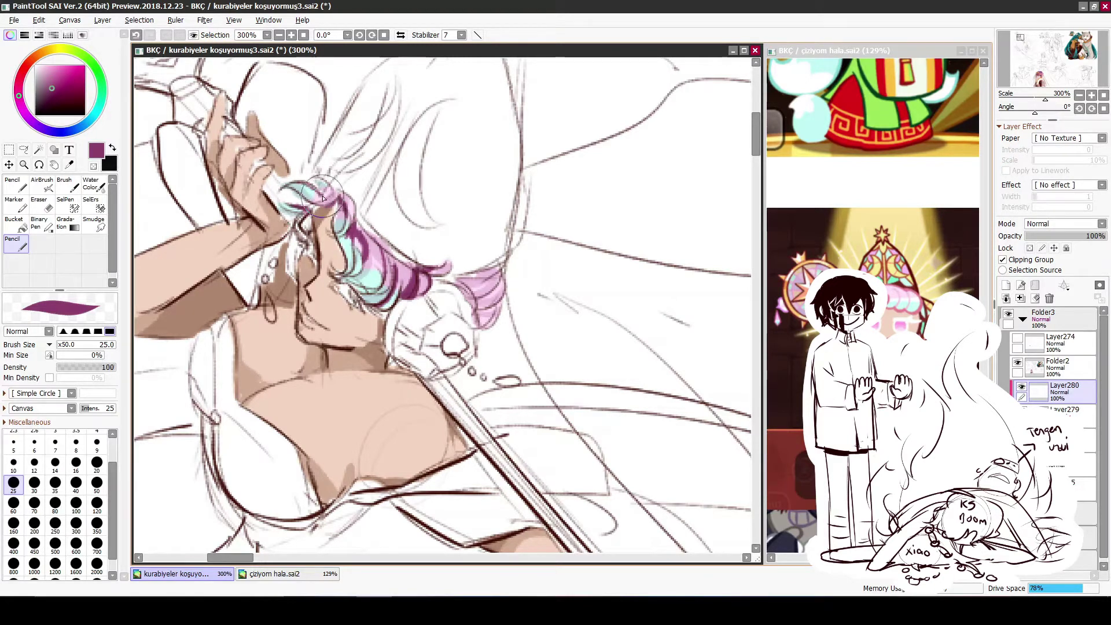
Add the deep purple shadows to the remaining strands and the separate back curl, and lower the shadow layer's opacity
{"action": "scroll", "coordinate": [306, 293], "scroll_direction": "right", "scroll_amount": 2}
{"action": "left_click_drag", "start_coordinate": [306, 259], "coordinate": [312, 264]}
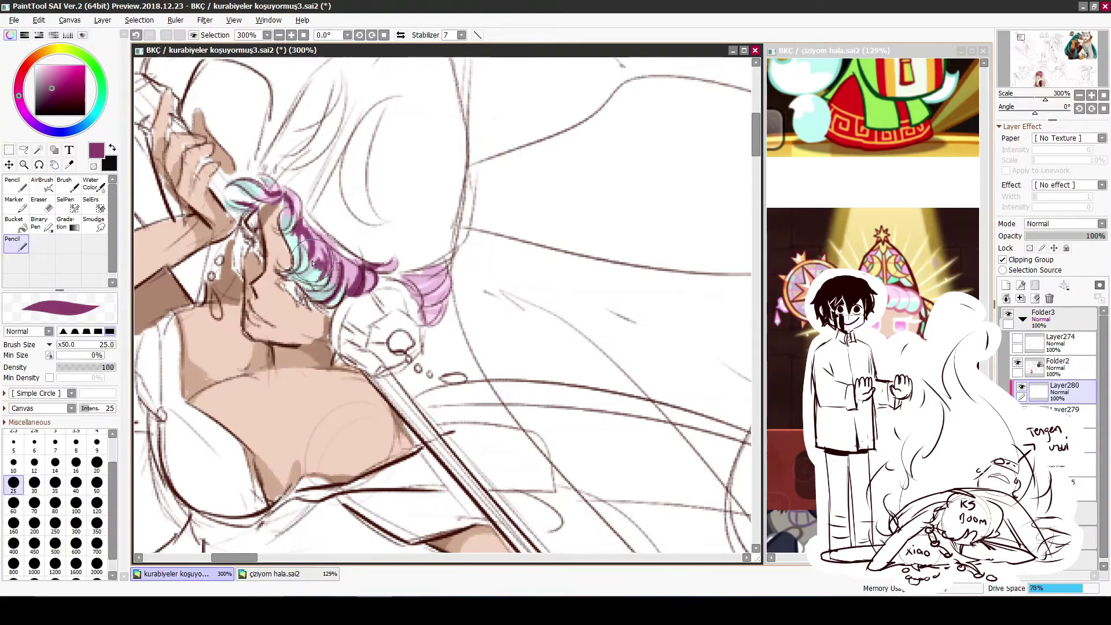
{"action": "mouse_move", "coordinate": [403, 281]}
{"action": "left_mouse_down"}
{"action": "mouse_move", "coordinate": [440, 268]}
{"action": "mouse_move", "coordinate": [419, 300]}
{"action": "mouse_move", "coordinate": [422, 240]}
{"action": "mouse_move", "coordinate": [427, 279]}
{"action": "mouse_move", "coordinate": [415, 274]}
{"action": "mouse_move", "coordinate": [451, 282]}
{"action": "mouse_move", "coordinate": [422, 304]}
{"action": "mouse_move", "coordinate": [415, 274]}
{"action": "left_mouse_up"}
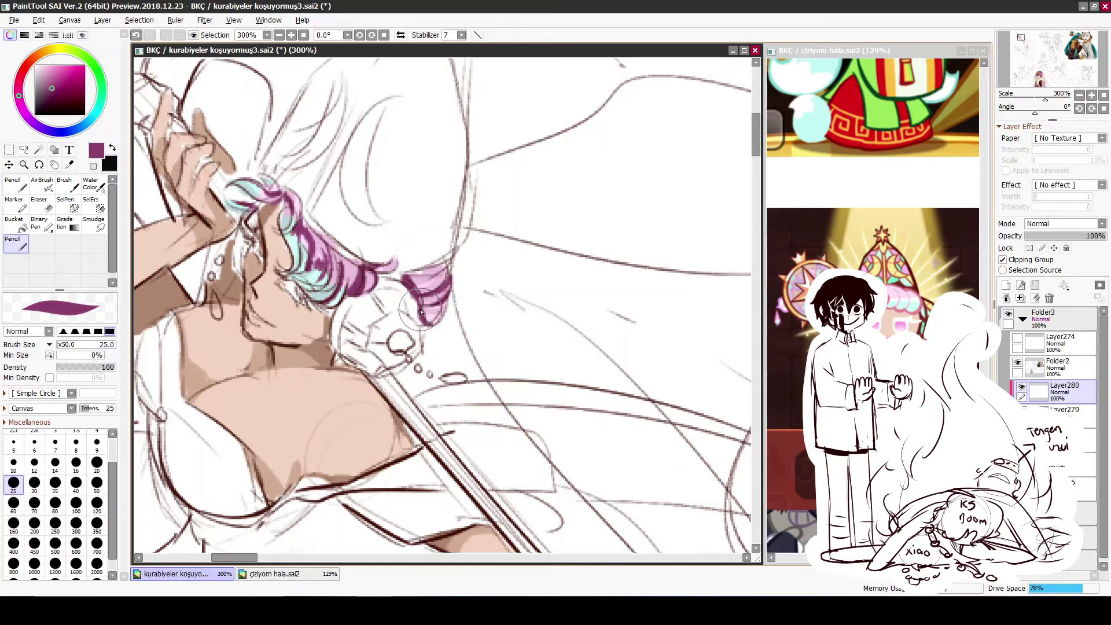
{"action": "scroll", "coordinate": [427, 166], "scroll_direction": "down", "scroll_amount": 5}
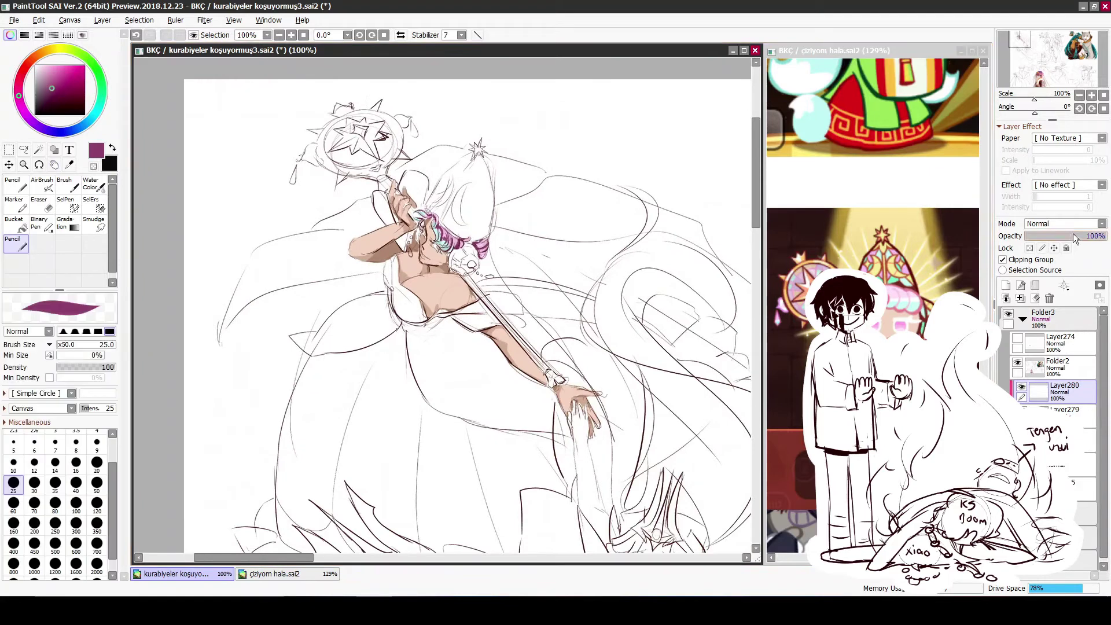
{"action": "left_click", "coordinate": [1076, 236]}
{"action": "key", "text": "ctrl+z"}
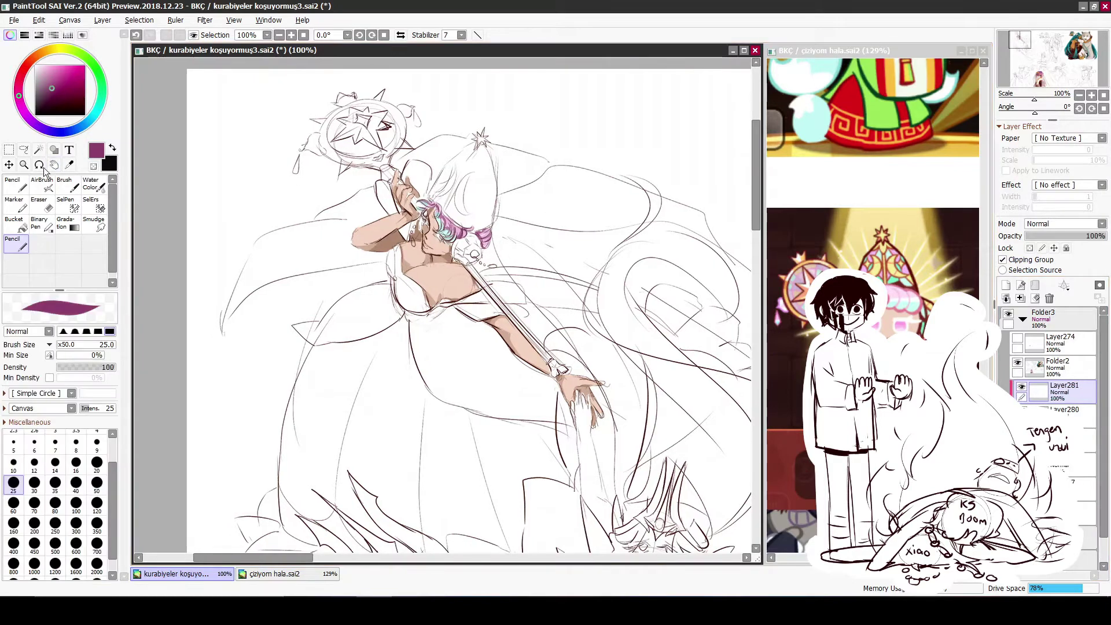
Brush a soft pale pink glow over the hair on a new clipped layer with a size 100 soft pencil
{"action": "left_click", "coordinate": [11, 186]}
{"action": "left_click", "coordinate": [44, 65]}
{"action": "left_click", "coordinate": [34, 528]}
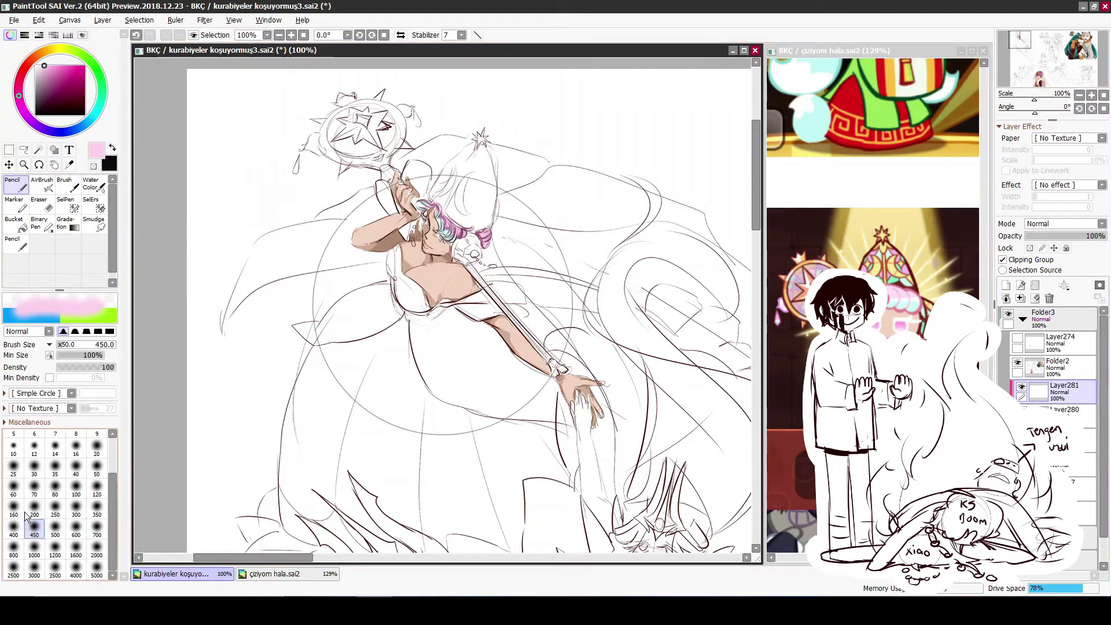
{"action": "left_click", "coordinate": [75, 490]}
{"action": "mouse_move", "coordinate": [405, 231]}
{"action": "left_mouse_down"}
{"action": "mouse_move", "coordinate": [440, 220]}
{"action": "mouse_move", "coordinate": [428, 234]}
{"action": "mouse_move", "coordinate": [457, 232]}
{"action": "left_mouse_up"}
Set the glow layer to Shine mode at 44% opacity and reposition the glow over the hair
{"action": "left_click", "coordinate": [1065, 223]}
{"action": "left_click", "coordinate": [1055, 300]}
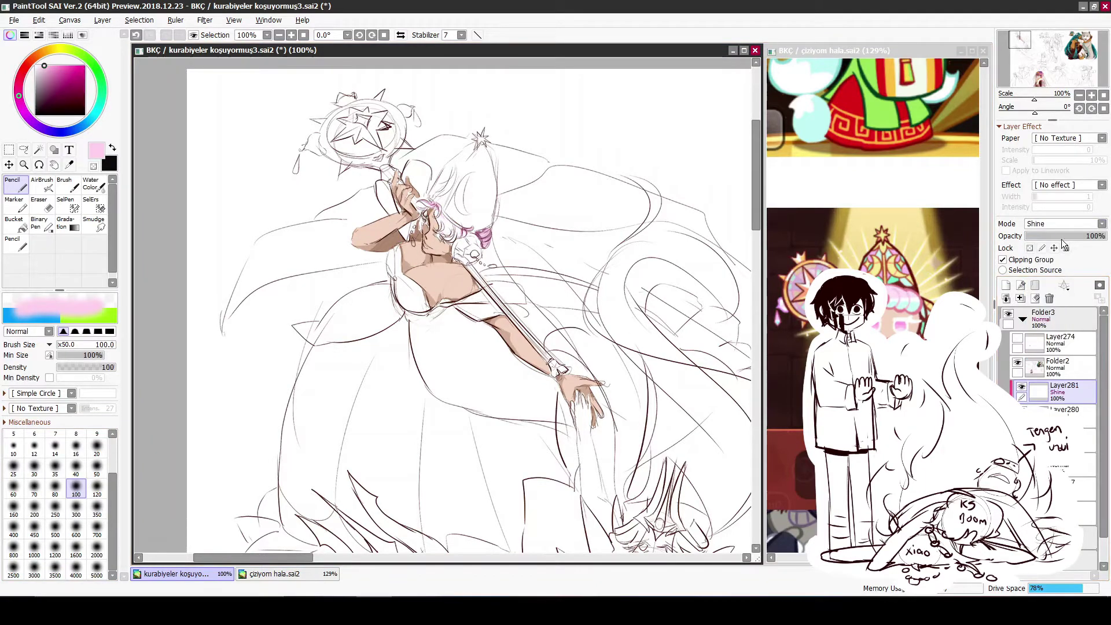
{"action": "left_click_drag", "start_coordinate": [1099, 236], "coordinate": [1065, 238]}
{"action": "scroll", "coordinate": [431, 261], "scroll_direction": "up", "scroll_amount": 4}
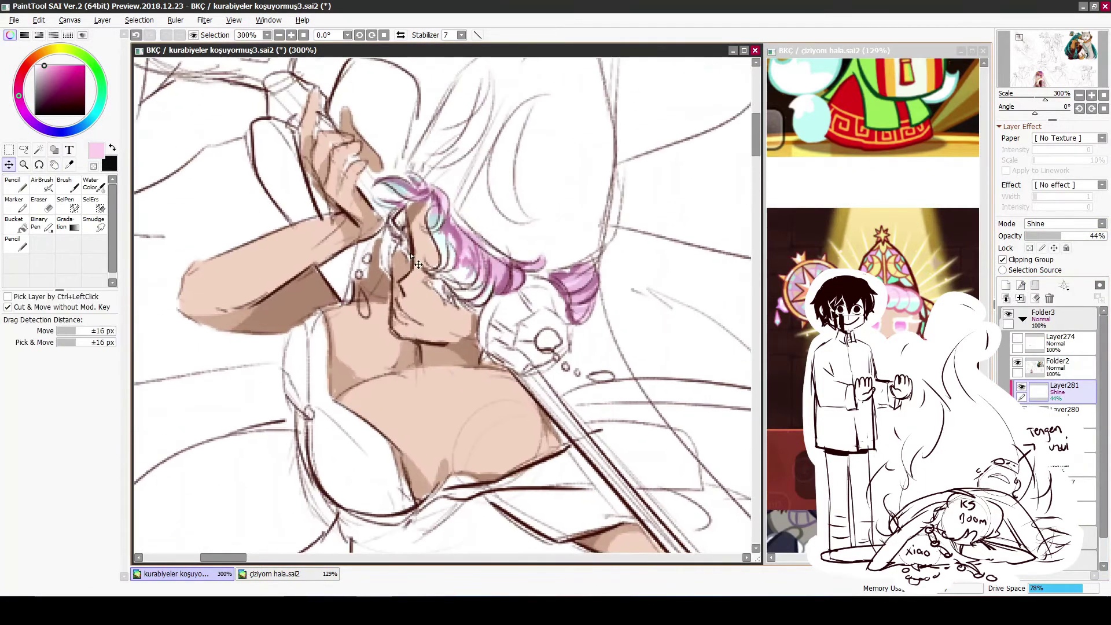
{"action": "left_click_drag", "start_coordinate": [431, 303], "coordinate": [401, 279]}
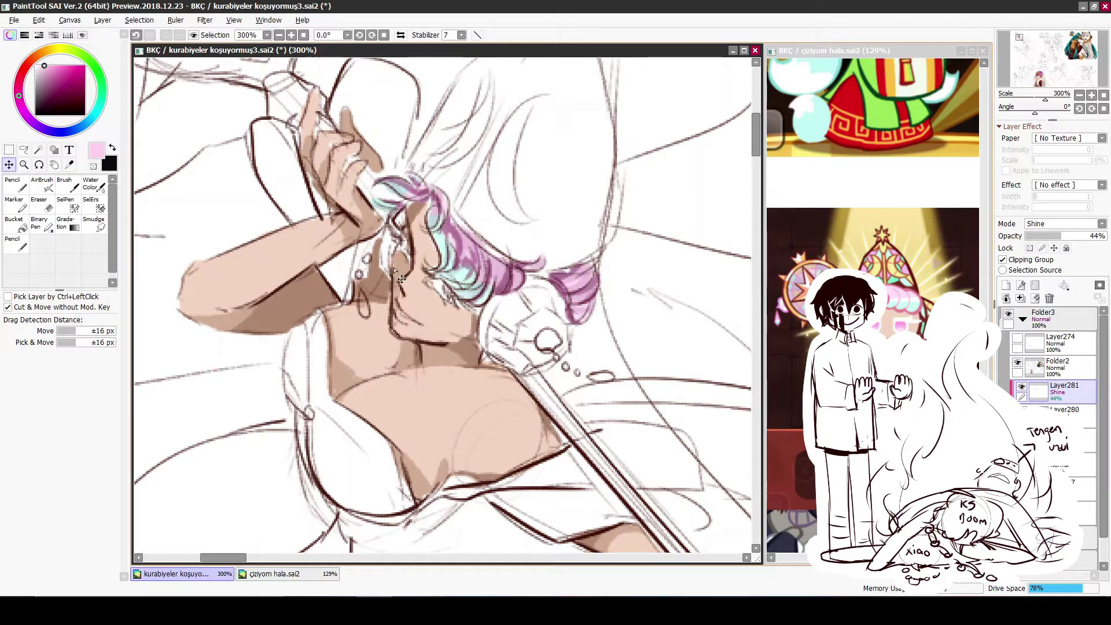
{"action": "left_click_drag", "start_coordinate": [360, 217], "coordinate": [357, 194]}
Paint thin white highlights along the curls on a new layer above the hair folder with the size 25 pencil
{"action": "key", "text": "n"}
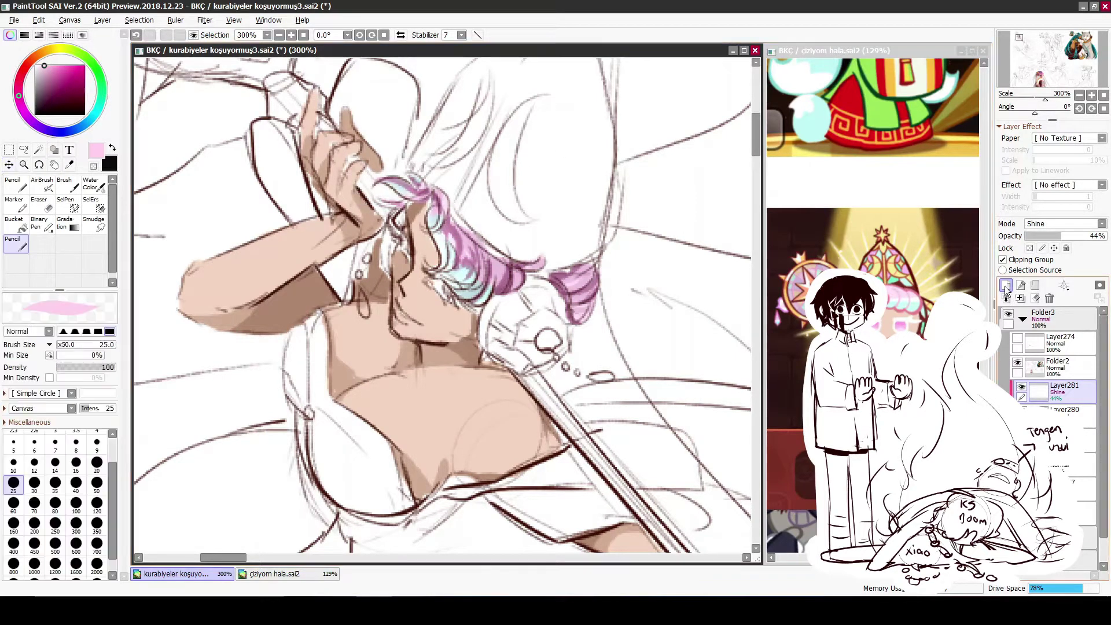
{"action": "key", "text": "ctrl+shift+n"}
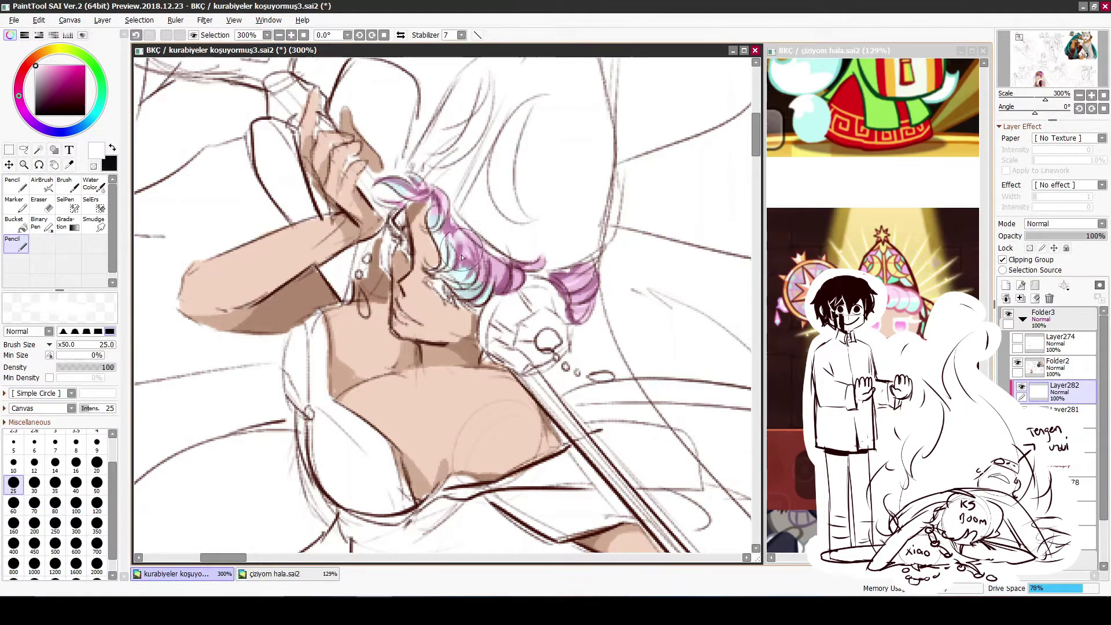
{"action": "key", "text": "ctrl+z"}
{"action": "key", "text": "ctrl+z"}
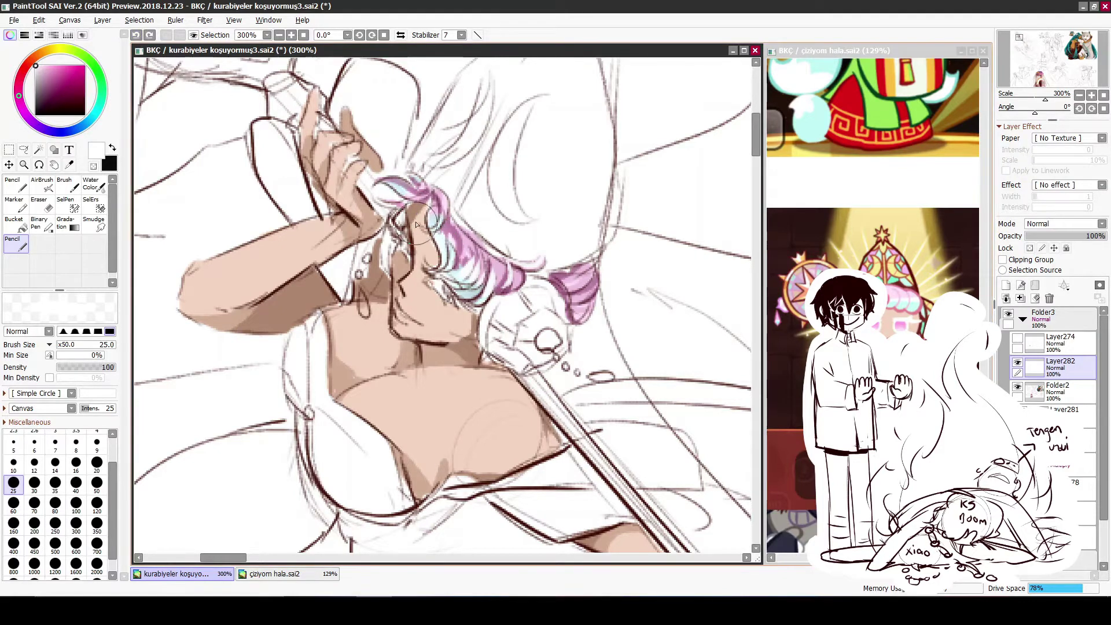
{"action": "left_click", "coordinate": [136, 35]}
{"action": "left_click", "coordinate": [136, 35]}
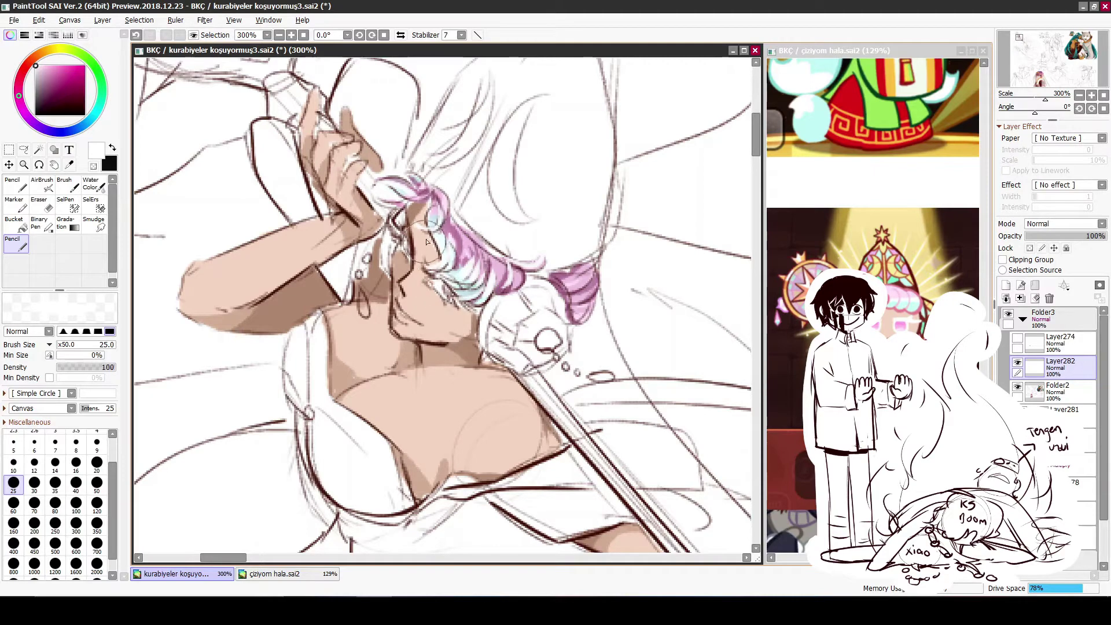
{"action": "left_click_drag", "start_coordinate": [431, 260], "coordinate": [412, 256]}
{"action": "mouse_move", "coordinate": [553, 291]}
{"action": "left_mouse_down"}
{"action": "mouse_move", "coordinate": [582, 282]}
{"action": "mouse_move", "coordinate": [569, 311]}
{"action": "mouse_move", "coordinate": [578, 266]}
{"action": "left_mouse_up"}
Select a lower layer for the hat and sample the dark red from the hat in the enlarged reference image
{"action": "scroll", "coordinate": [428, 144], "scroll_direction": "down", "scroll_amount": 4}
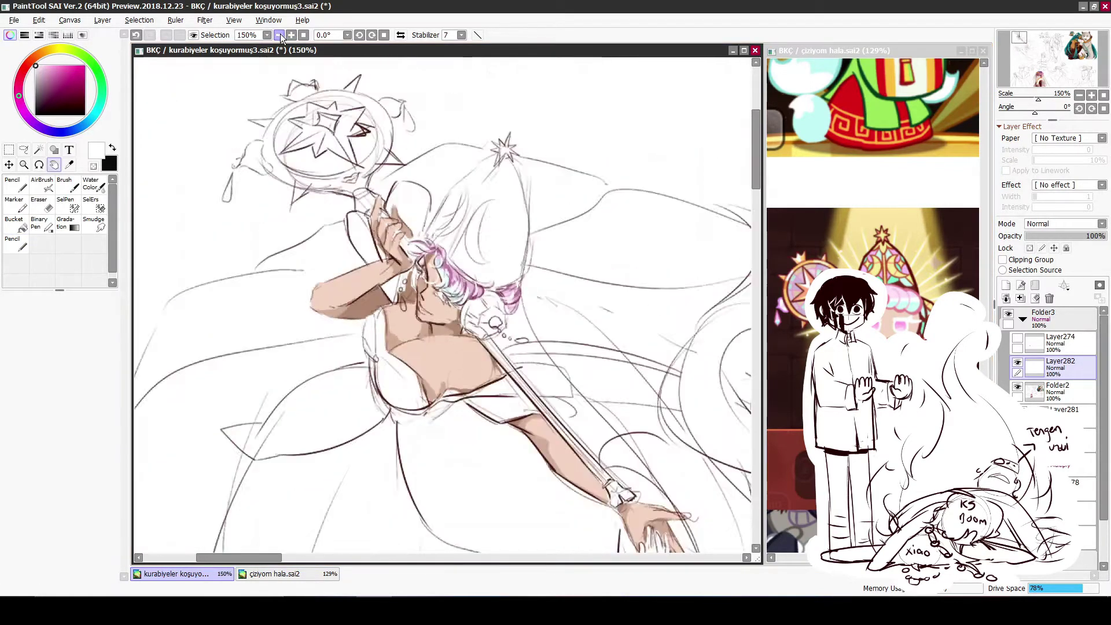
{"action": "left_click_drag", "start_coordinate": [555, 370], "coordinate": [521, 313]}
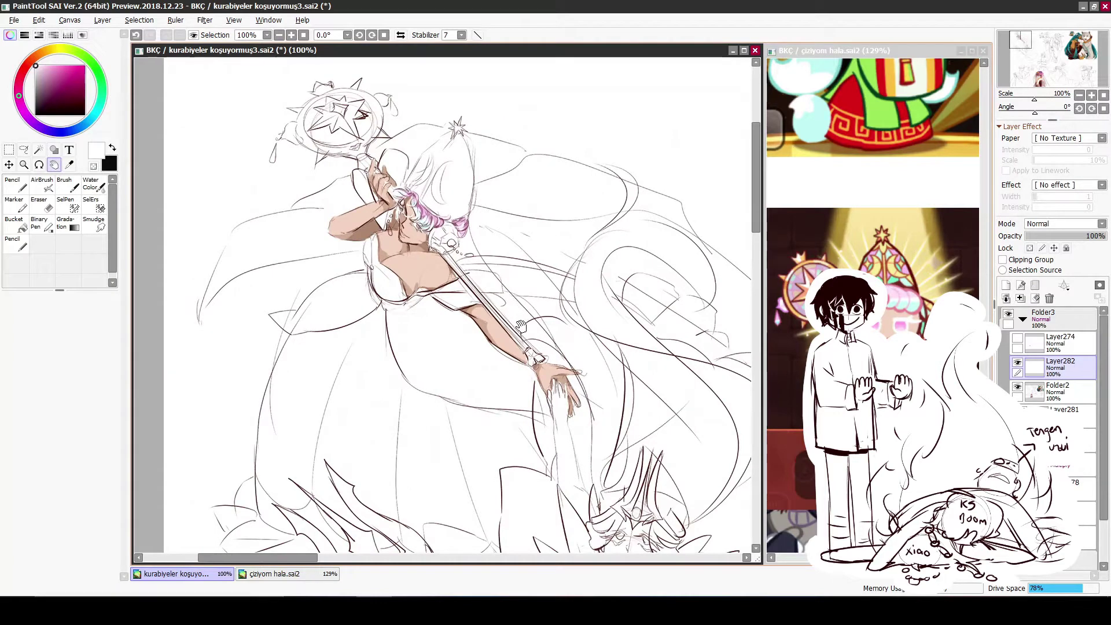
{"action": "left_click", "coordinate": [1088, 414]}
{"action": "left_click", "coordinate": [1086, 537]}
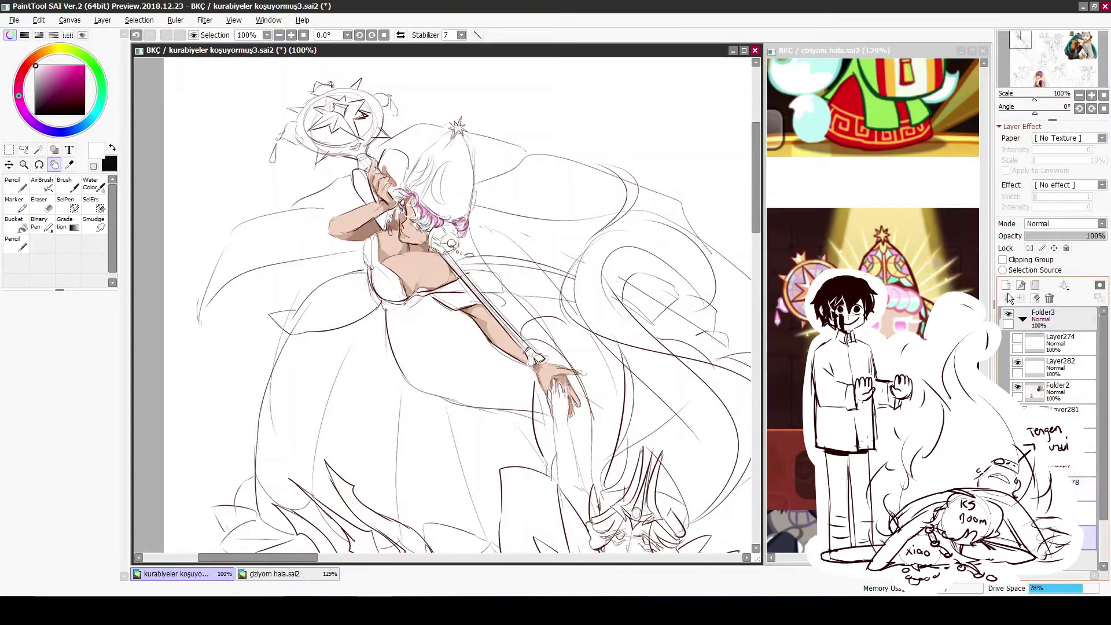
{"action": "left_click", "coordinate": [68, 165]}
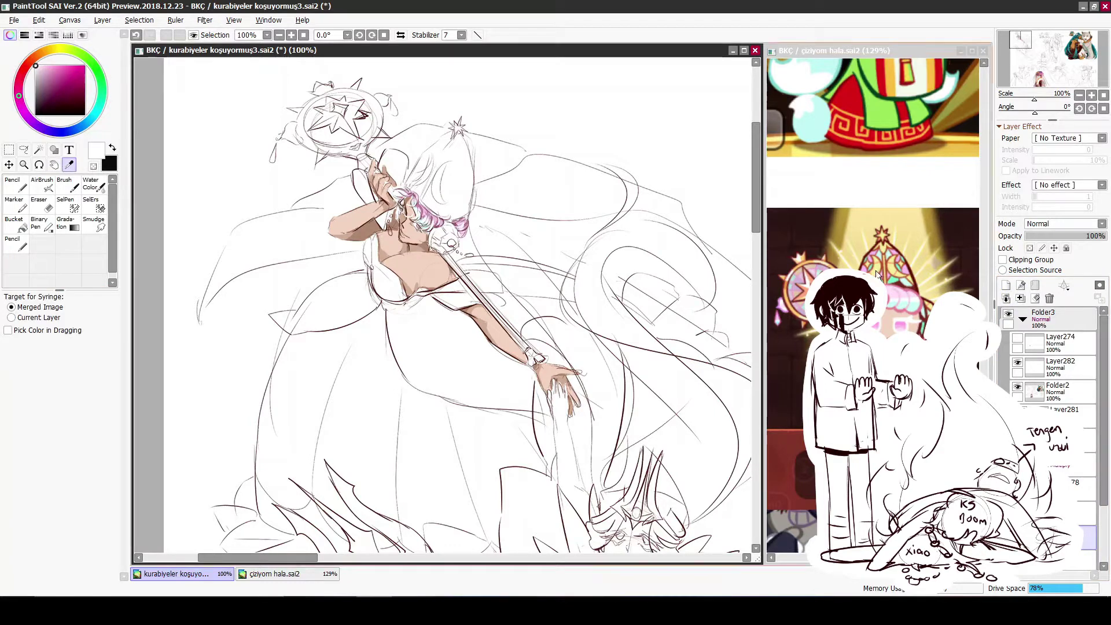
{"action": "key", "text": "space"}
{"action": "left_click", "coordinate": [841, 244]}
{"action": "key", "text": "ctrl+space"}
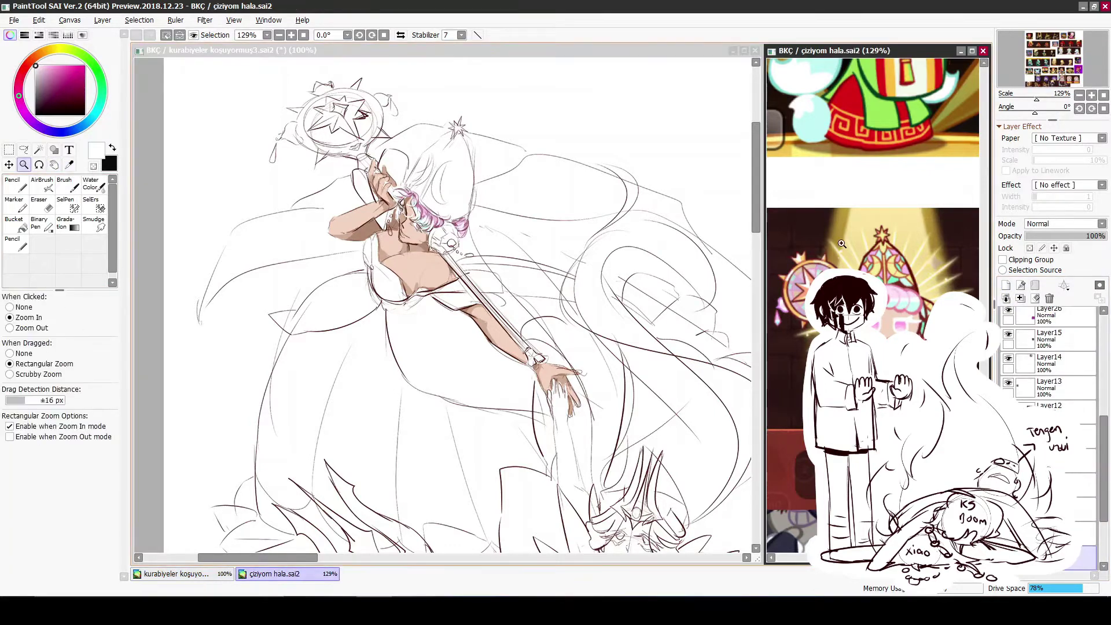
{"action": "left_click", "coordinate": [291, 35]}
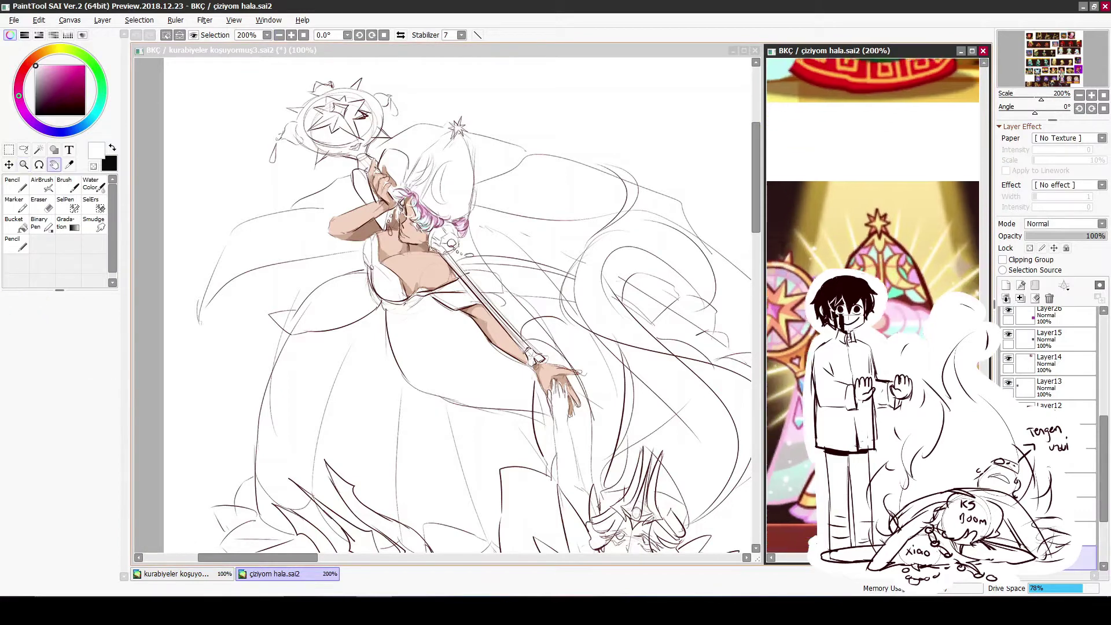
{"action": "key", "text": "alt"}
{"action": "left_click", "coordinate": [931, 297]}
{"action": "left_click", "coordinate": [509, 289]}
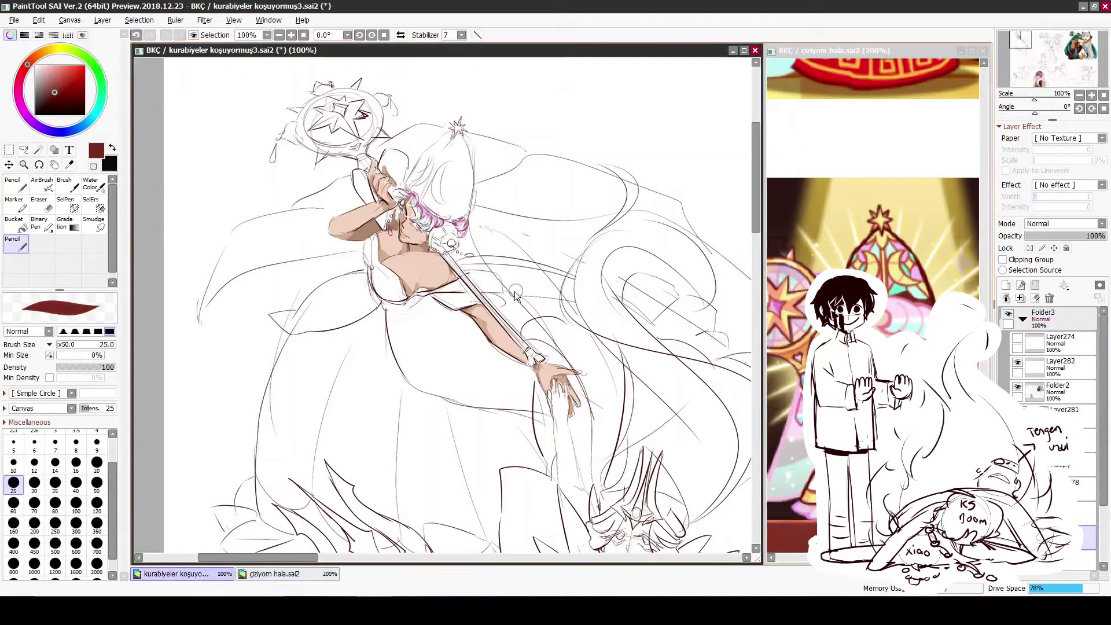
Draw the scalloped dark red band along the hat's lower edge above the hair
{"action": "scroll", "coordinate": [426, 187], "scroll_direction": "up", "scroll_amount": 2}
{"action": "left_click_drag", "start_coordinate": [426, 186], "coordinate": [354, 323]}
{"action": "mouse_move", "coordinate": [349, 270]}
{"action": "left_mouse_down"}
{"action": "mouse_move", "coordinate": [502, 310]}
{"action": "mouse_move", "coordinate": [550, 300]}
{"action": "mouse_move", "coordinate": [494, 340]}
{"action": "mouse_move", "coordinate": [508, 334]}
{"action": "mouse_move", "coordinate": [402, 317]}
{"action": "mouse_move", "coordinate": [351, 275]}
{"action": "mouse_move", "coordinate": [403, 296]}
{"action": "left_mouse_up"}
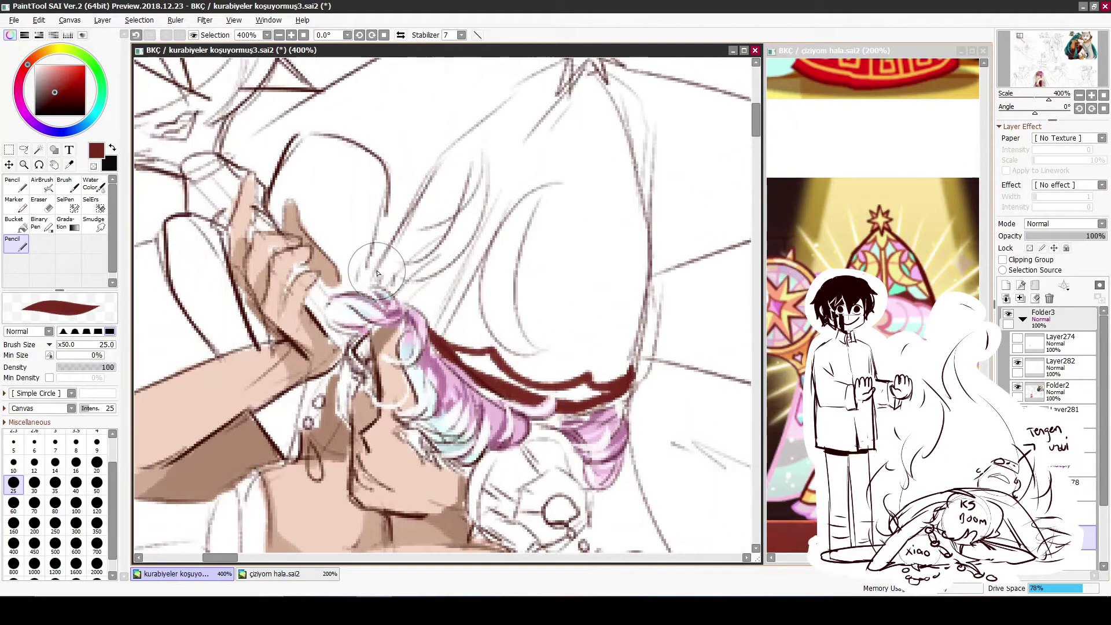
{"action": "mouse_move", "coordinate": [359, 249]}
{"action": "left_mouse_down"}
{"action": "mouse_move", "coordinate": [416, 289]}
{"action": "mouse_move", "coordinate": [415, 324]}
{"action": "left_mouse_up"}
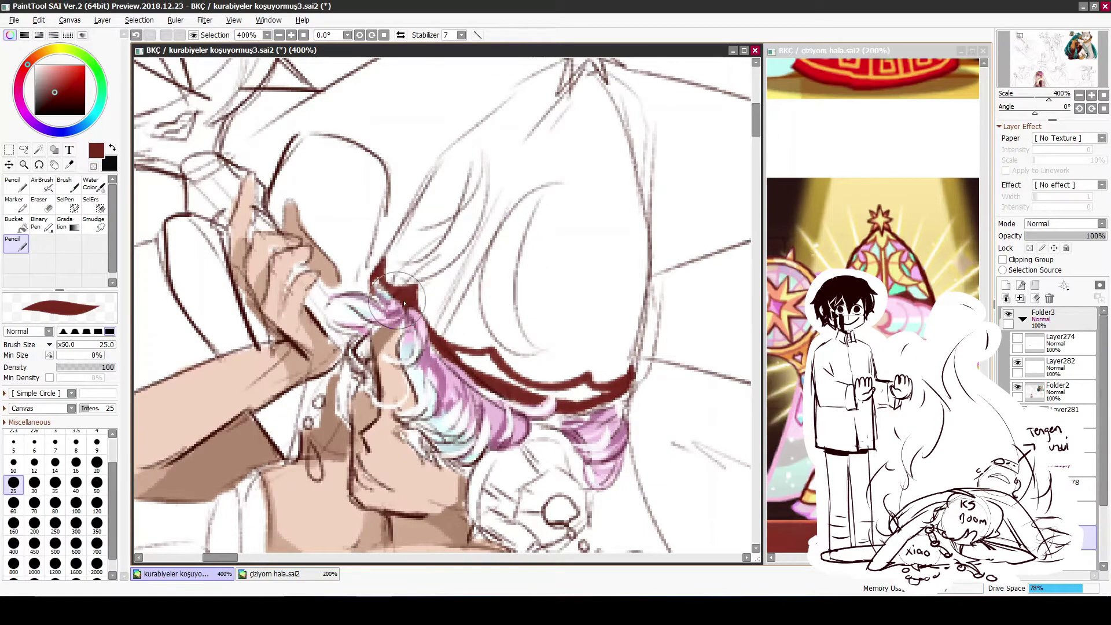
Fill the interior and remaining gaps of the hat's lower band with the same dark red
{"action": "mouse_move", "coordinate": [370, 272]}
{"action": "left_mouse_down"}
{"action": "mouse_move", "coordinate": [412, 289]}
{"action": "mouse_move", "coordinate": [416, 312]}
{"action": "mouse_move", "coordinate": [295, 272]}
{"action": "left_mouse_up"}
{"action": "left_click", "coordinate": [20, 231]}
{"action": "left_click", "coordinate": [379, 322]}
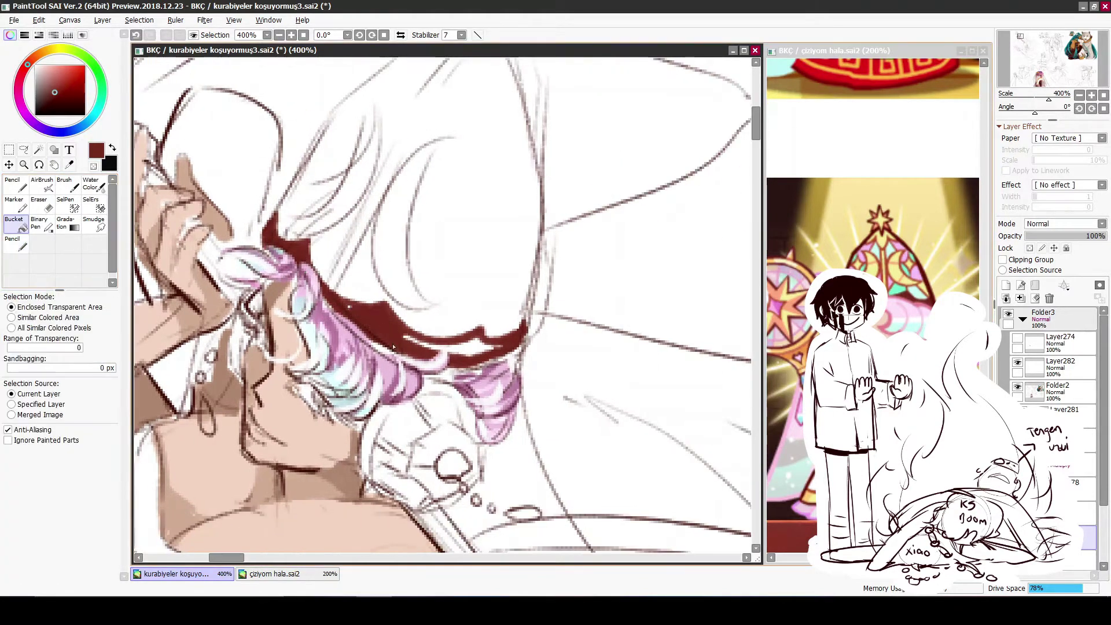
{"action": "left_click", "coordinate": [16, 243]}
{"action": "mouse_move", "coordinate": [394, 315]}
{"action": "left_mouse_down"}
{"action": "mouse_move", "coordinate": [445, 364]}
{"action": "mouse_move", "coordinate": [344, 309]}
{"action": "left_mouse_up"}
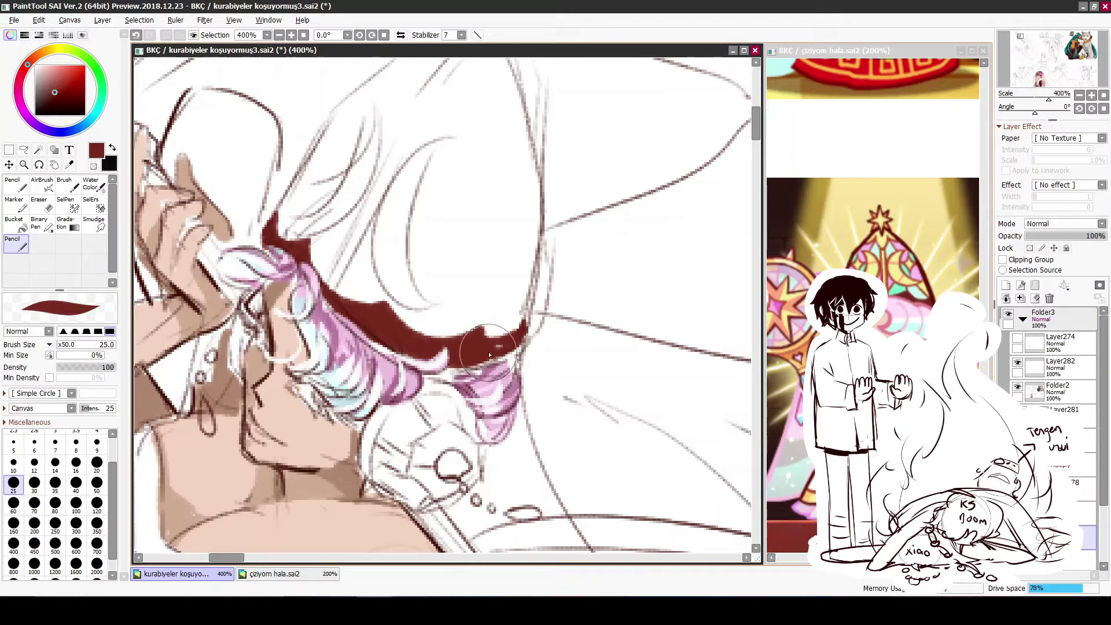
{"action": "key", "text": "e"}
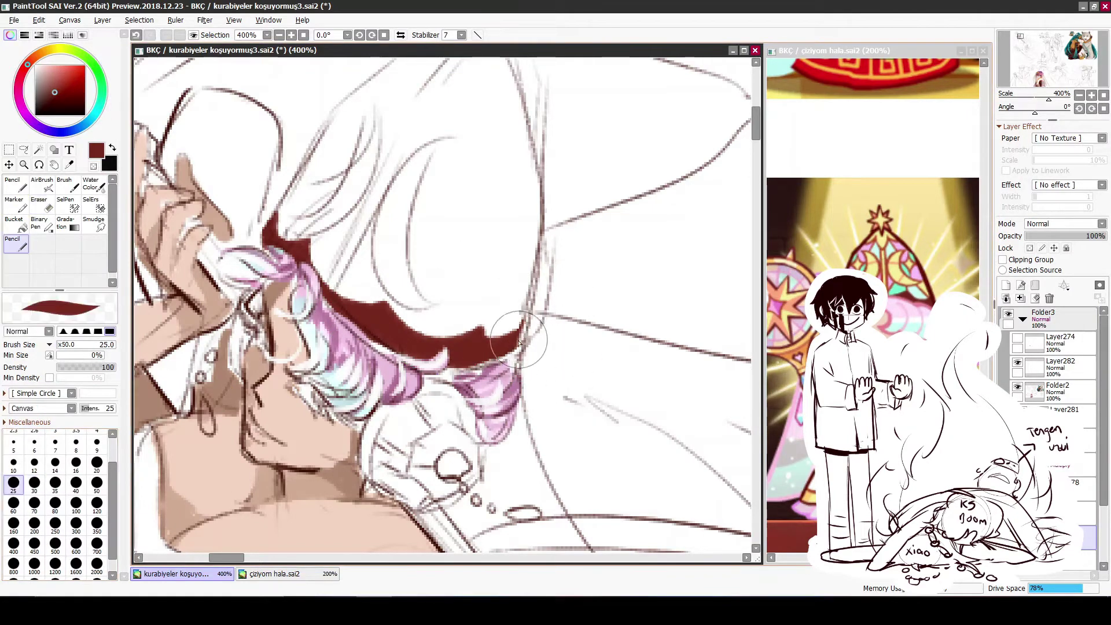
{"action": "scroll", "coordinate": [346, 292], "scroll_direction": "up", "scroll_amount": 3}
{"action": "key", "text": "n"}
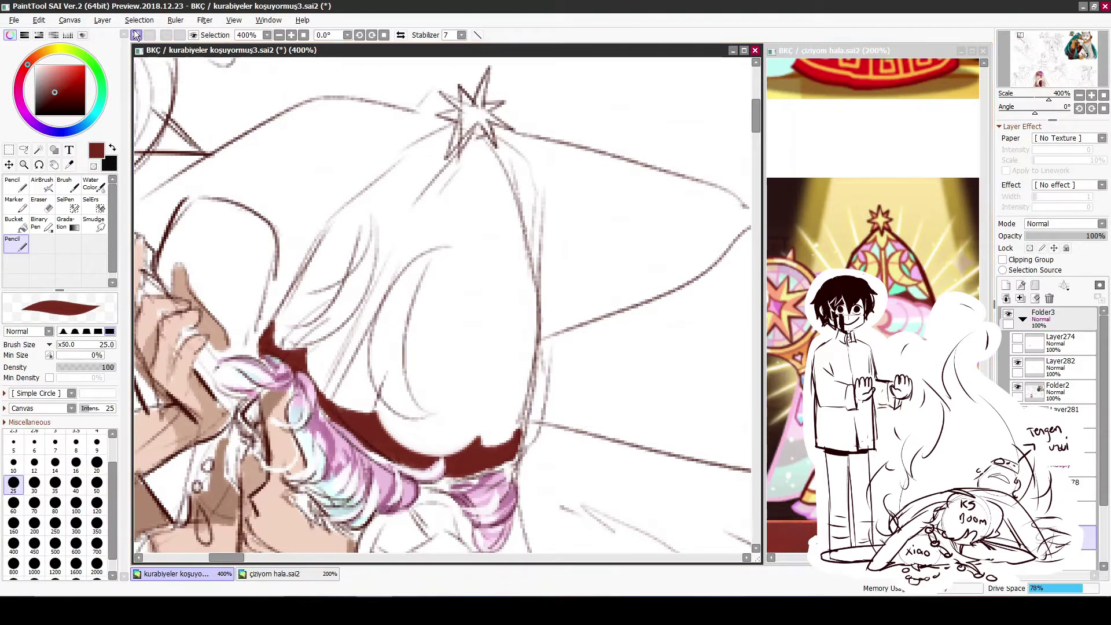
Extend the peaks of the hat's lower band upward with short dark red spikes
{"action": "left_click_drag", "start_coordinate": [392, 375], "coordinate": [370, 428]}
{"action": "left_click_drag", "start_coordinate": [480, 399], "coordinate": [467, 461]}
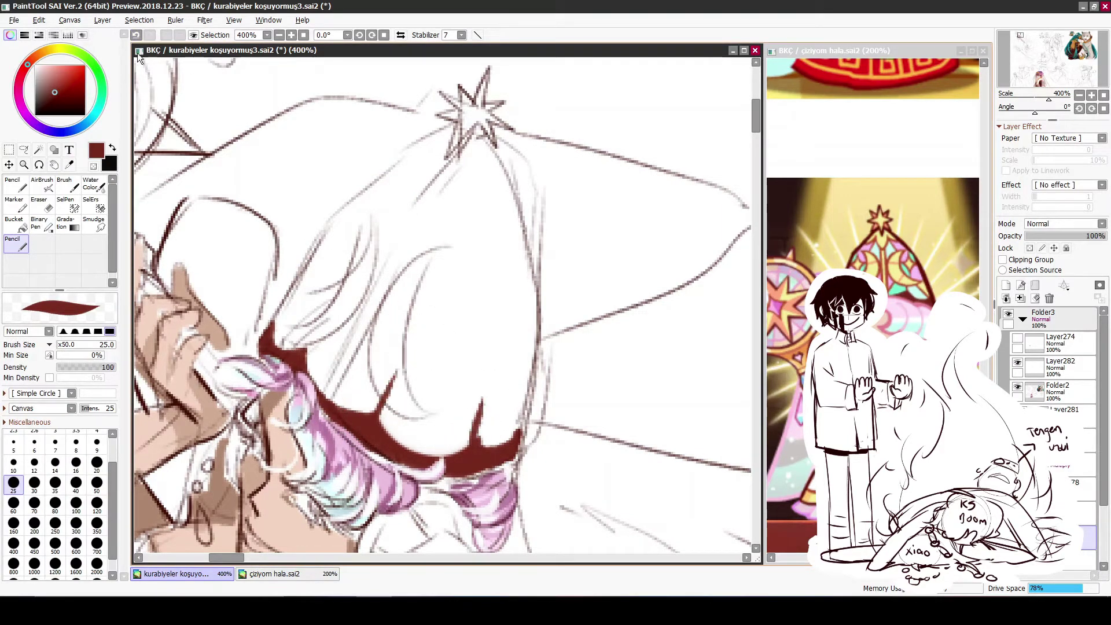
{"action": "left_click_drag", "start_coordinate": [315, 324], "coordinate": [289, 353]}
{"action": "mouse_move", "coordinate": [280, 315]}
{"action": "left_mouse_down"}
{"action": "mouse_move", "coordinate": [254, 350]}
{"action": "mouse_move", "coordinate": [293, 343]}
{"action": "left_mouse_up"}
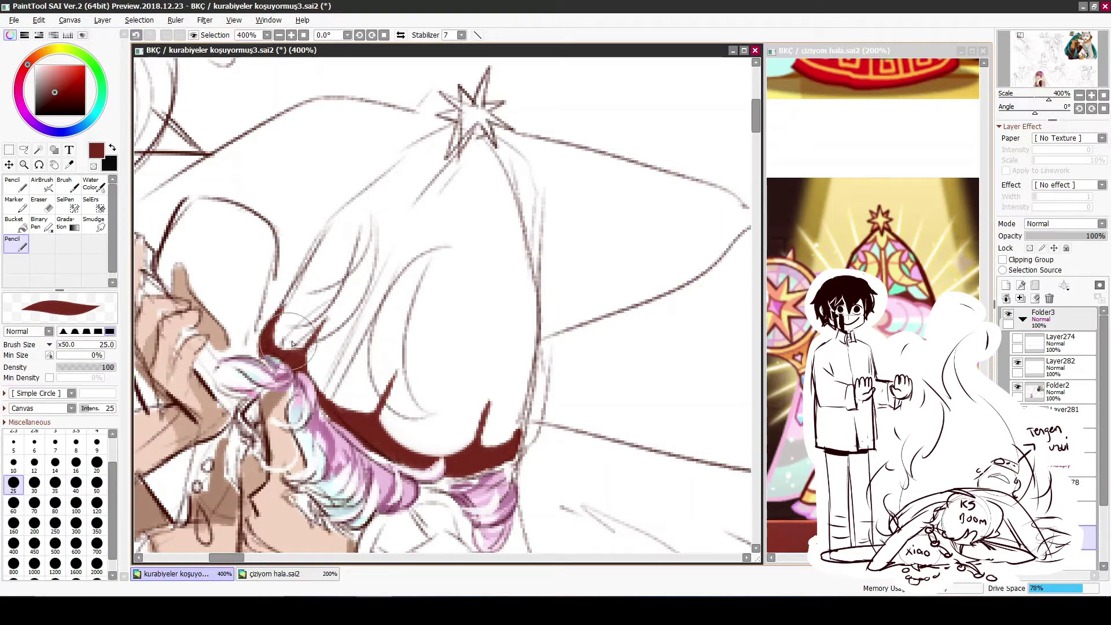
{"action": "mouse_move", "coordinate": [350, 221]}
{"action": "left_mouse_down"}
{"action": "mouse_move", "coordinate": [370, 272]}
{"action": "mouse_move", "coordinate": [298, 315]}
{"action": "mouse_move", "coordinate": [370, 260]}
{"action": "mouse_move", "coordinate": [298, 313]}
{"action": "left_mouse_up"}
{"action": "key", "text": "ctrl+z"}
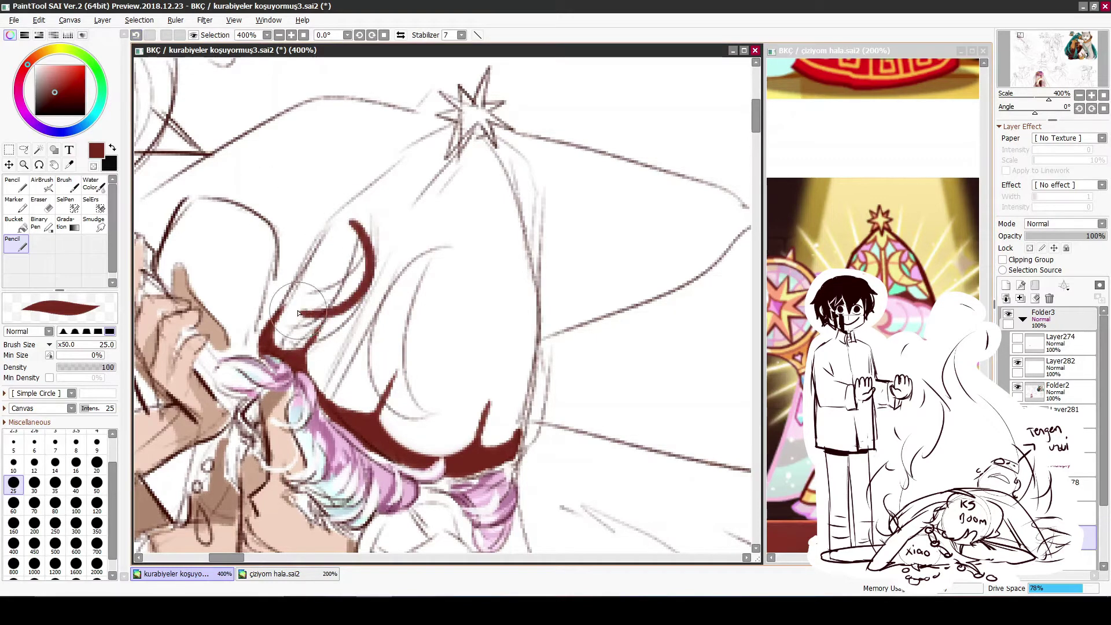
{"action": "key", "text": "ctrl+z"}
Reduce the pencil size to 16 and outline the smaller crescent moon on the hat's left side in dark red
{"action": "key", "text": "bracketleft"}
{"action": "key", "text": "bracketleft"}
{"action": "mouse_move", "coordinate": [351, 214]}
{"action": "left_mouse_down"}
{"action": "mouse_move", "coordinate": [300, 318]}
{"action": "mouse_move", "coordinate": [361, 276]}
{"action": "left_mouse_up"}
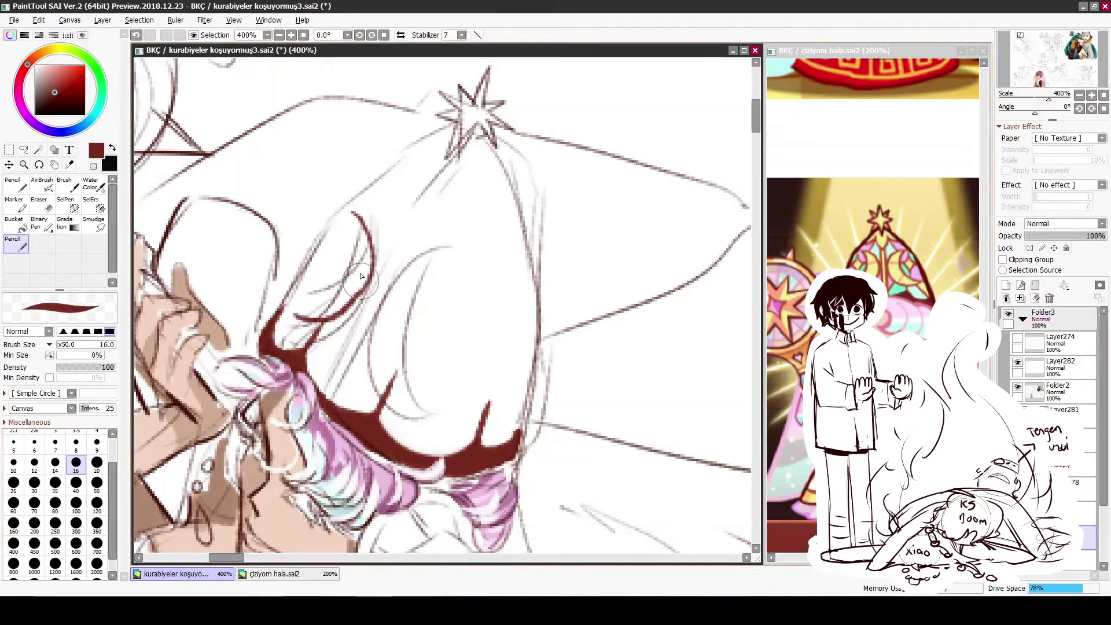
{"action": "left_click", "coordinate": [136, 36]}
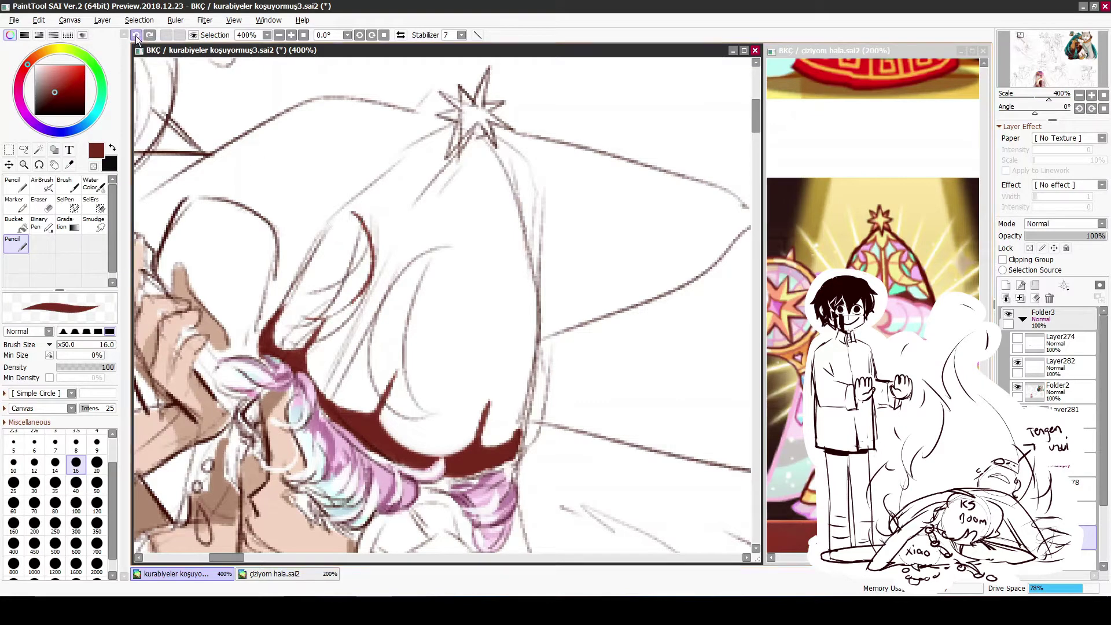
{"action": "left_click", "coordinate": [135, 36]}
{"action": "mouse_move", "coordinate": [352, 213]}
{"action": "left_mouse_down"}
{"action": "mouse_move", "coordinate": [373, 271]}
{"action": "mouse_move", "coordinate": [295, 320]}
{"action": "left_mouse_up"}
{"action": "key", "text": "ctrl+z"}
{"action": "mouse_move", "coordinate": [353, 213]}
{"action": "left_mouse_down"}
{"action": "mouse_move", "coordinate": [365, 306]}
{"action": "mouse_move", "coordinate": [285, 298]}
{"action": "mouse_move", "coordinate": [339, 234]}
{"action": "left_mouse_up"}
Outline the larger crescent moon in the middle of the hat in dark red
{"action": "left_click_drag", "start_coordinate": [446, 252], "coordinate": [376, 361]}
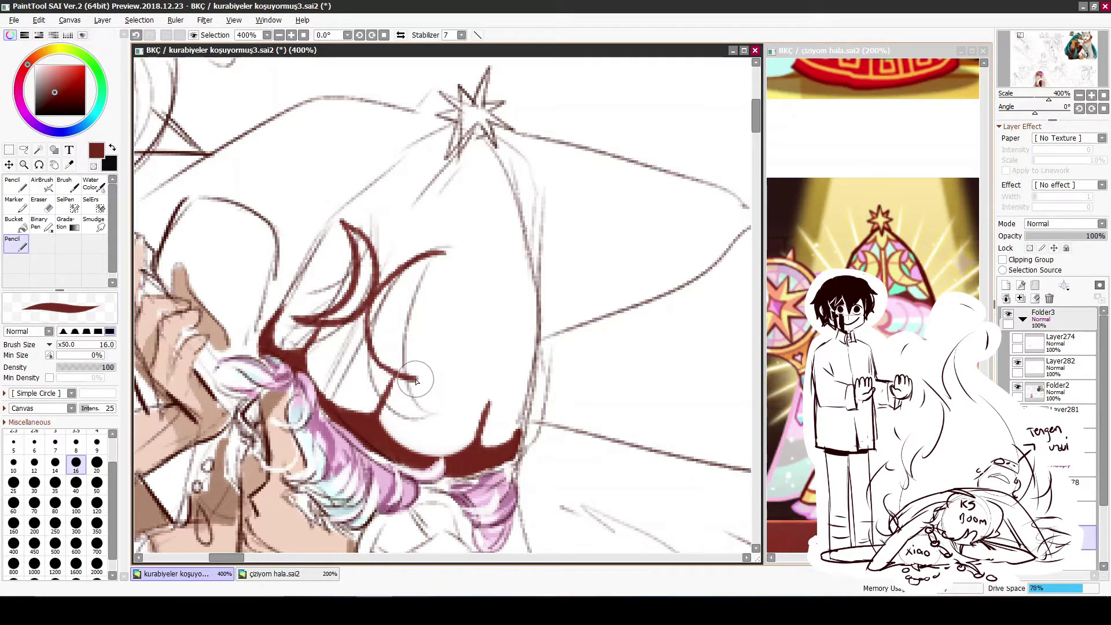
{"action": "left_click_drag", "start_coordinate": [448, 243], "coordinate": [382, 394]}
{"action": "key", "text": "ctrl+z"}
{"action": "mouse_move", "coordinate": [461, 257]}
{"action": "left_mouse_down"}
{"action": "mouse_move", "coordinate": [408, 277]}
{"action": "mouse_move", "coordinate": [376, 371]}
{"action": "left_mouse_up"}
{"action": "key", "text": "ctrl+z"}
{"action": "left_click_drag", "start_coordinate": [418, 282], "coordinate": [442, 380]}
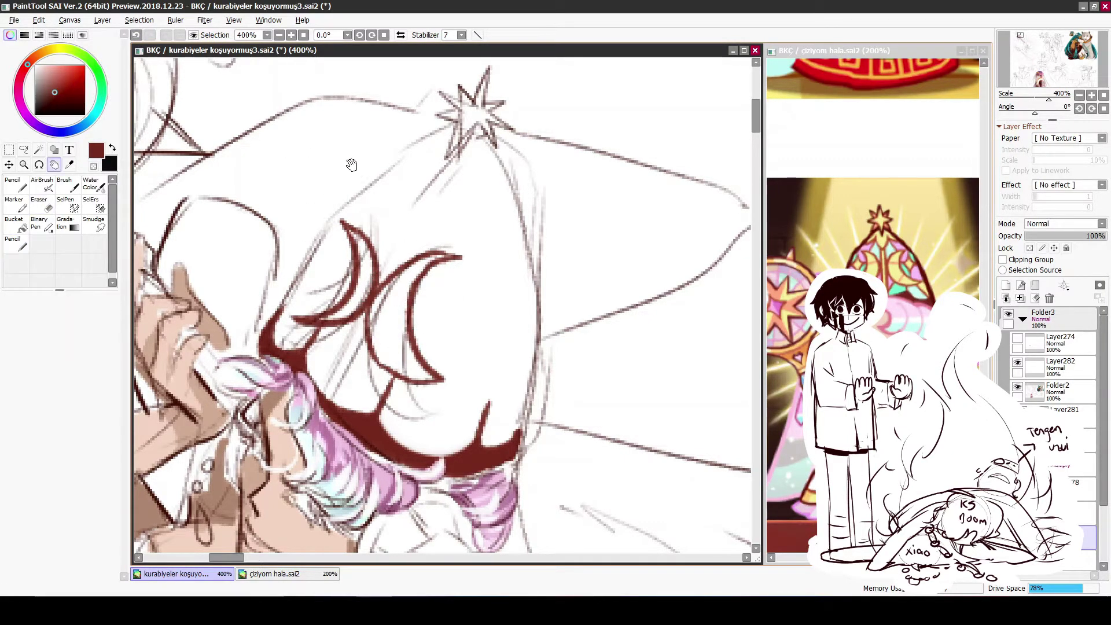
Outline a four-pointed star beside each of the two crescents
{"action": "mouse_move", "coordinate": [419, 297]}
{"action": "left_mouse_down"}
{"action": "mouse_move", "coordinate": [474, 286]}
{"action": "mouse_move", "coordinate": [493, 322]}
{"action": "left_mouse_up"}
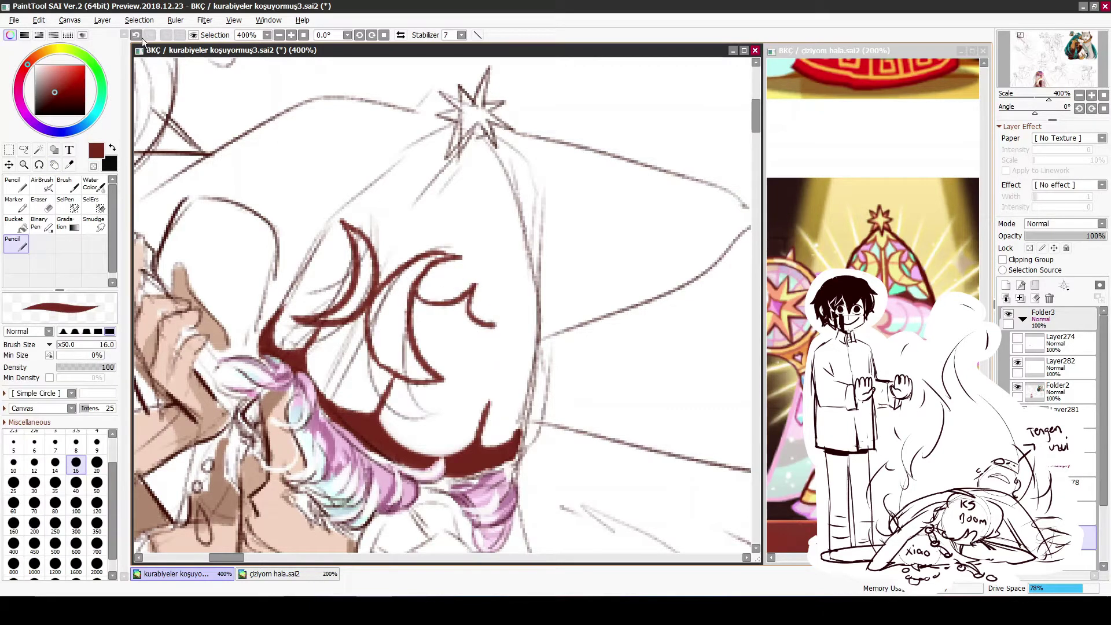
{"action": "key", "text": "ctrl+z"}
{"action": "mouse_move", "coordinate": [417, 295]}
{"action": "left_mouse_down"}
{"action": "mouse_move", "coordinate": [493, 322]}
{"action": "mouse_move", "coordinate": [470, 292]}
{"action": "mouse_move", "coordinate": [490, 328]}
{"action": "mouse_move", "coordinate": [445, 355]}
{"action": "mouse_move", "coordinate": [417, 296]}
{"action": "left_mouse_up"}
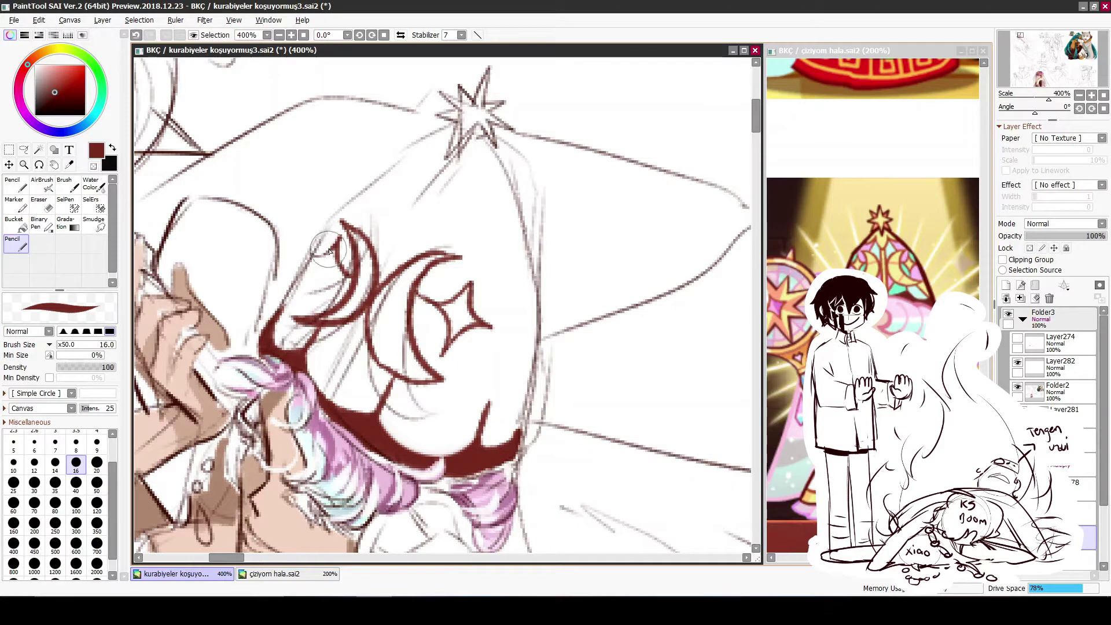
{"action": "mouse_move", "coordinate": [347, 279]}
{"action": "left_mouse_down"}
{"action": "mouse_move", "coordinate": [330, 275]}
{"action": "mouse_move", "coordinate": [364, 224]}
{"action": "left_mouse_up"}
Draw the scalloped trim below the tip's star and a double diagonal line from it between the crescents to the lower band
{"action": "mouse_move", "coordinate": [418, 168]}
{"action": "left_mouse_down"}
{"action": "mouse_move", "coordinate": [405, 220]}
{"action": "mouse_move", "coordinate": [489, 231]}
{"action": "mouse_move", "coordinate": [492, 260]}
{"action": "left_mouse_up"}
{"action": "key", "text": "ctrl+z"}
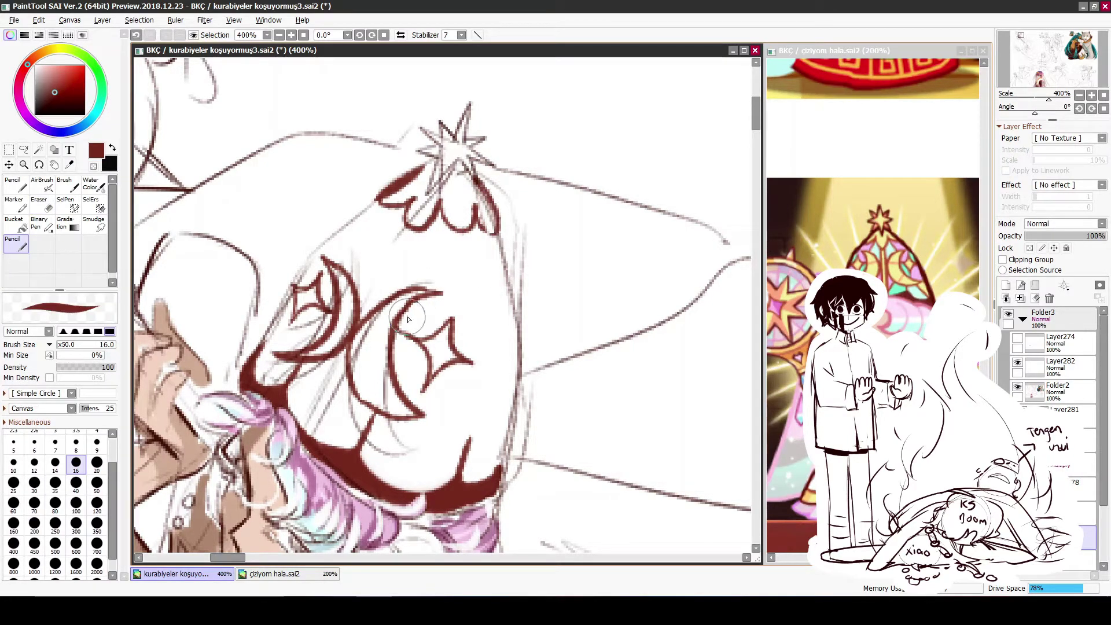
{"action": "mouse_move", "coordinate": [405, 228]}
{"action": "left_mouse_down"}
{"action": "mouse_move", "coordinate": [350, 320]}
{"action": "mouse_move", "coordinate": [409, 239]}
{"action": "mouse_move", "coordinate": [377, 276]}
{"action": "left_mouse_up"}
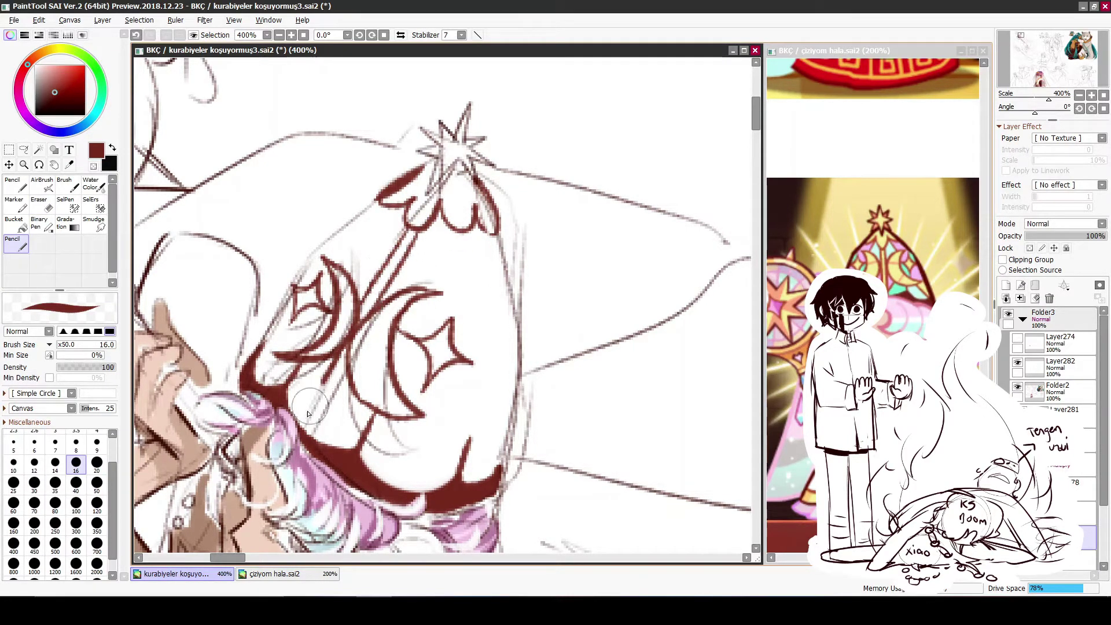
{"action": "left_click_drag", "start_coordinate": [344, 373], "coordinate": [310, 438]}
Draw dividing lines below the two crescents to split the area above the lower band into glass panels
{"action": "mouse_move", "coordinate": [419, 419]}
{"action": "left_mouse_down"}
{"action": "mouse_move", "coordinate": [388, 390]}
{"action": "mouse_move", "coordinate": [386, 368]}
{"action": "mouse_move", "coordinate": [425, 422]}
{"action": "left_mouse_up"}
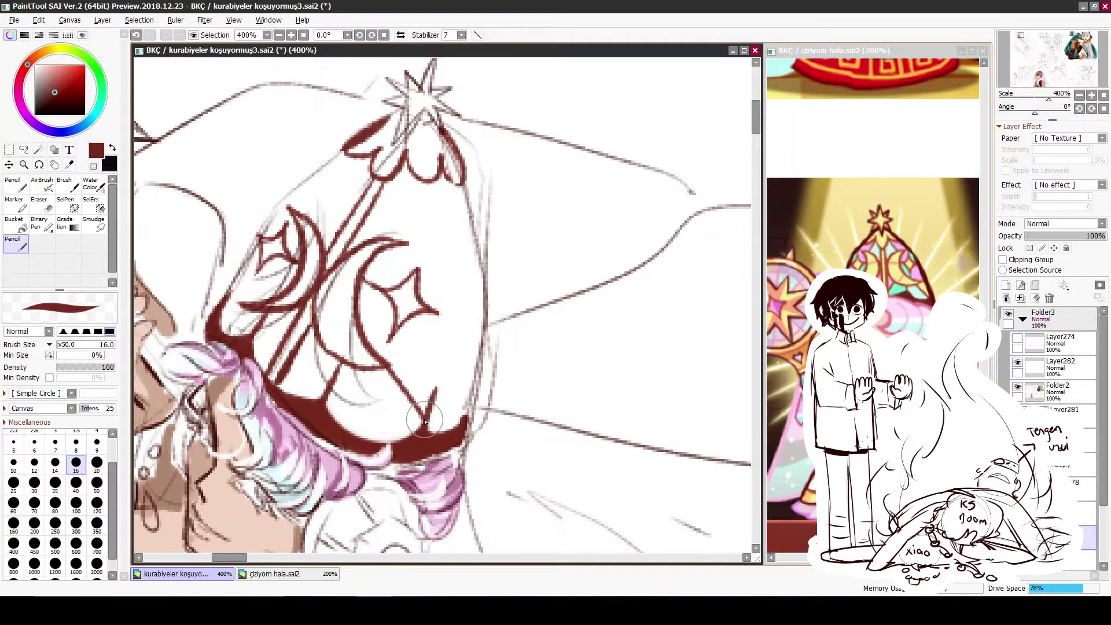
{"action": "key", "text": "ctrl+z"}
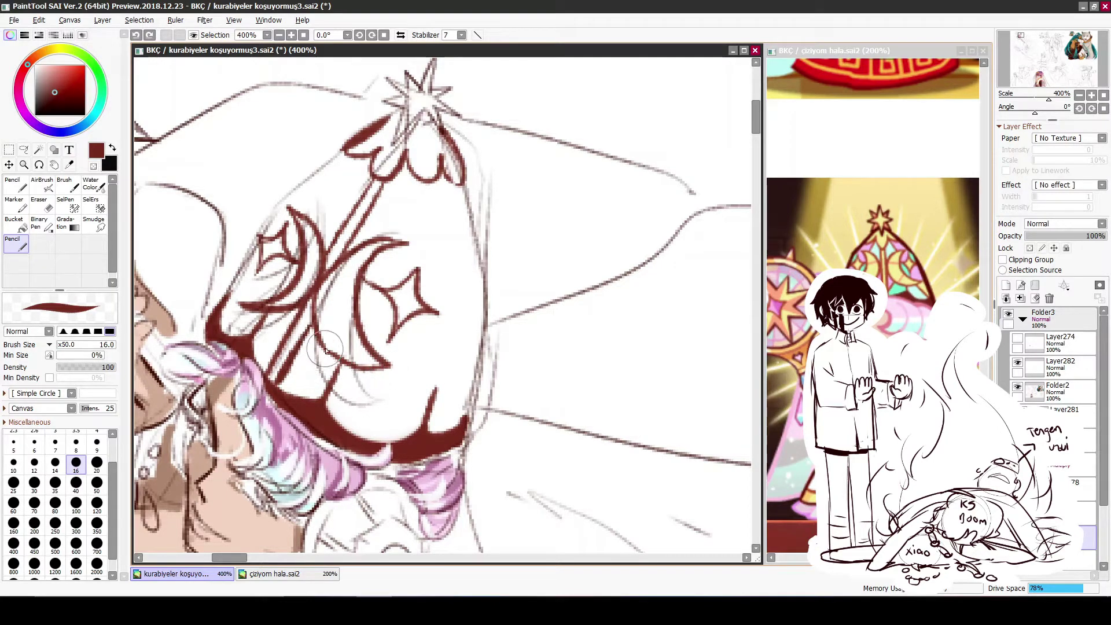
{"action": "left_click_drag", "start_coordinate": [341, 333], "coordinate": [275, 368]}
{"action": "left_click_drag", "start_coordinate": [292, 303], "coordinate": [258, 356]}
{"action": "left_click_drag", "start_coordinate": [363, 371], "coordinate": [416, 438]}
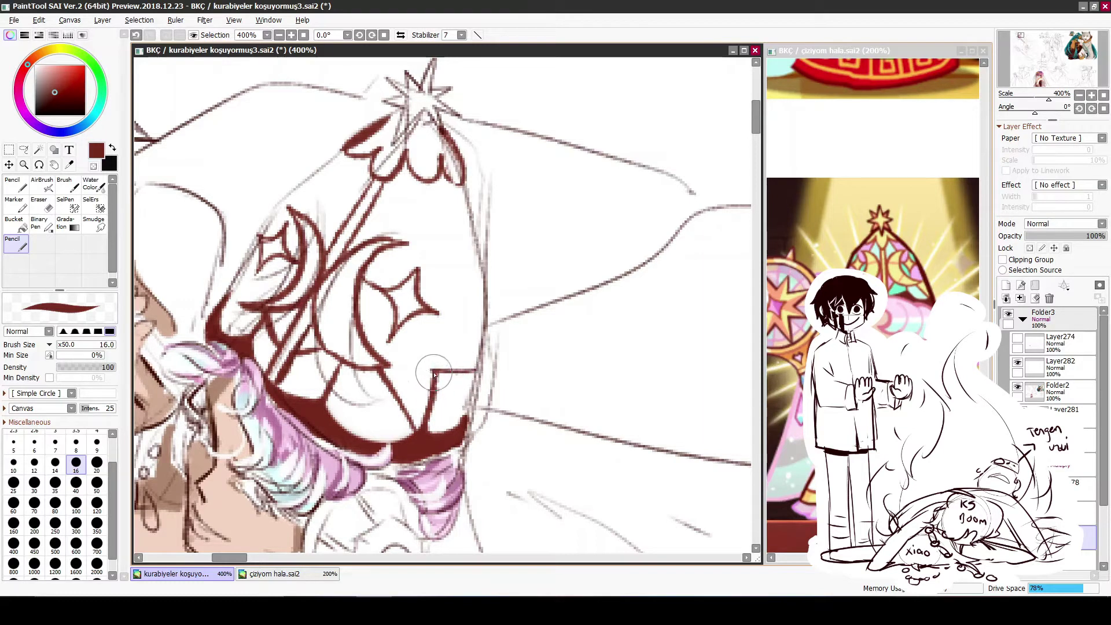
Outline the pointed triangle panel at the right end of the hat's lower band
{"action": "left_click_drag", "start_coordinate": [434, 373], "coordinate": [447, 423]}
{"action": "left_click_drag", "start_coordinate": [430, 373], "coordinate": [382, 366]}
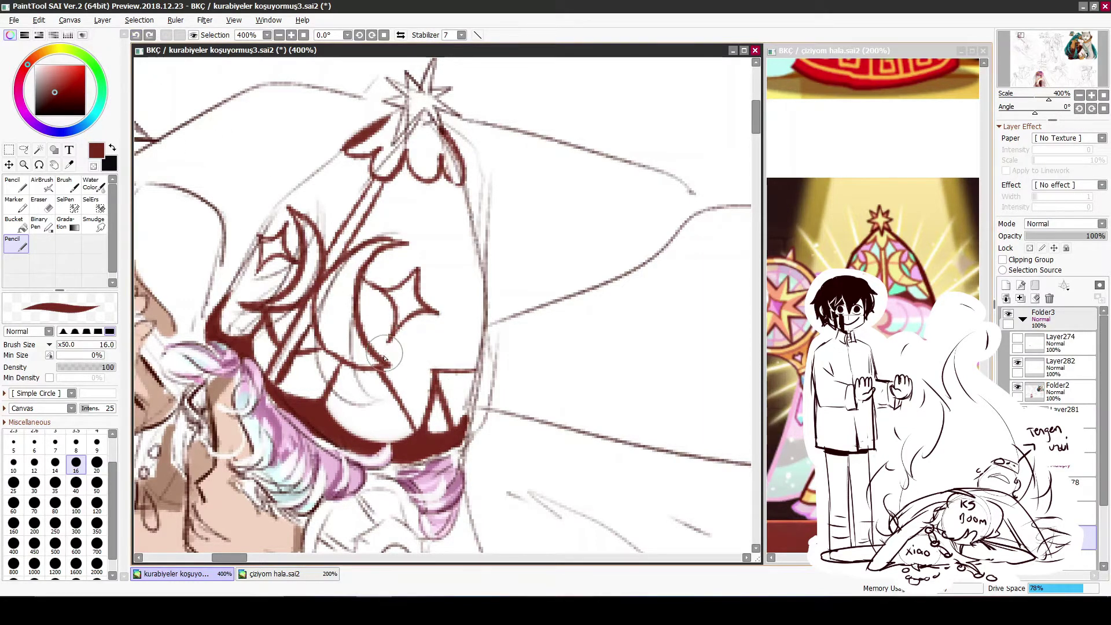
{"action": "key", "text": "ctrl+z"}
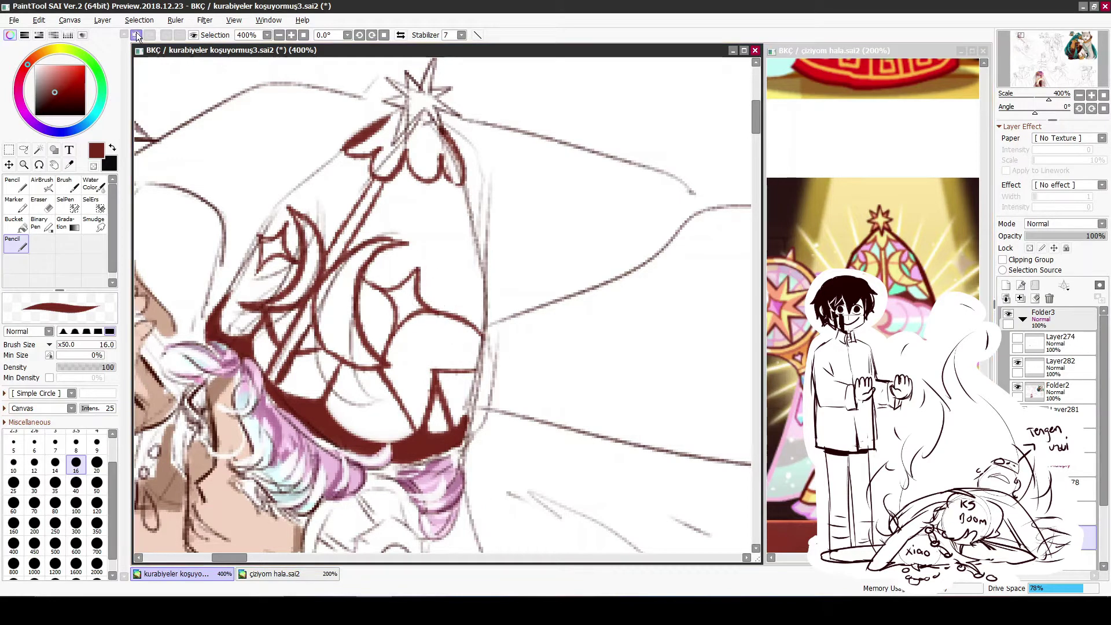
Draw curved dividers from the larger star to the hat's right edge and vertical dividers beneath the scalloped tip trim
{"action": "left_click_drag", "start_coordinate": [421, 300], "coordinate": [489, 347]}
{"action": "left_click_drag", "start_coordinate": [419, 269], "coordinate": [473, 229]}
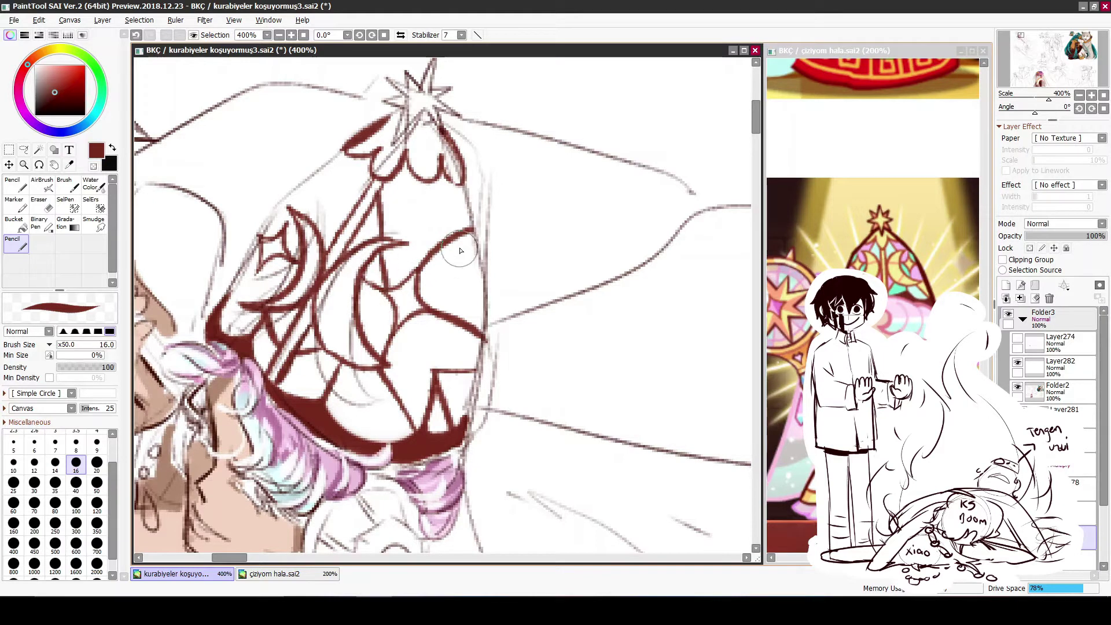
{"action": "mouse_move", "coordinate": [429, 178]}
{"action": "left_mouse_down"}
{"action": "mouse_move", "coordinate": [430, 255]}
{"action": "mouse_move", "coordinate": [473, 271]}
{"action": "left_mouse_up"}
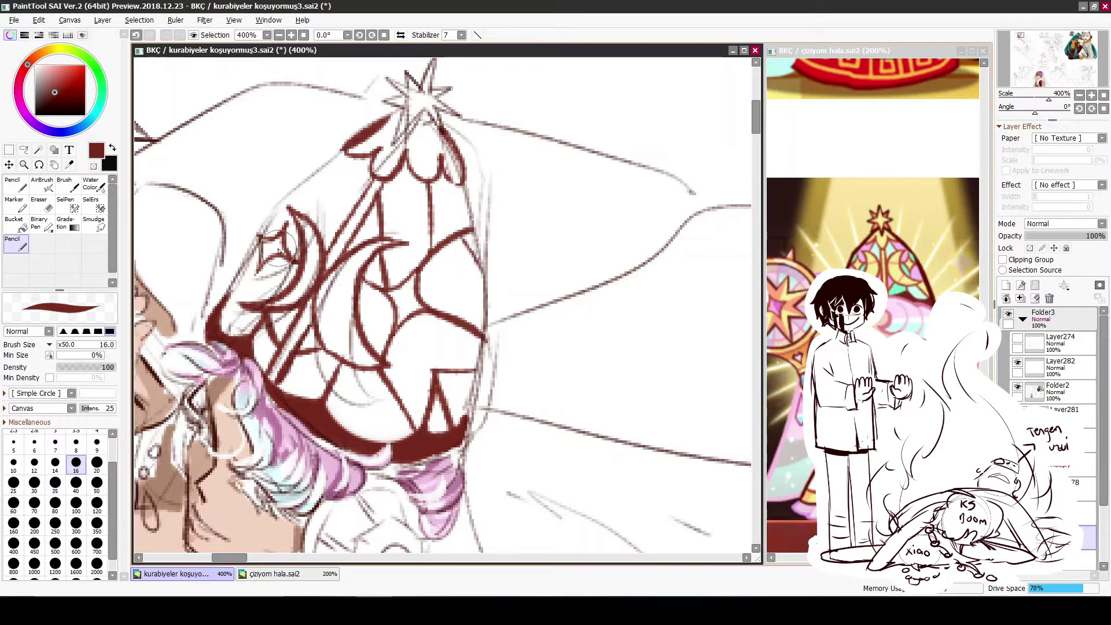
Draw the dividers around the smaller star and the outline along the hat's left edge towards the tip
{"action": "left_click_drag", "start_coordinate": [257, 284], "coordinate": [238, 303]}
{"action": "left_click_drag", "start_coordinate": [266, 265], "coordinate": [238, 306]}
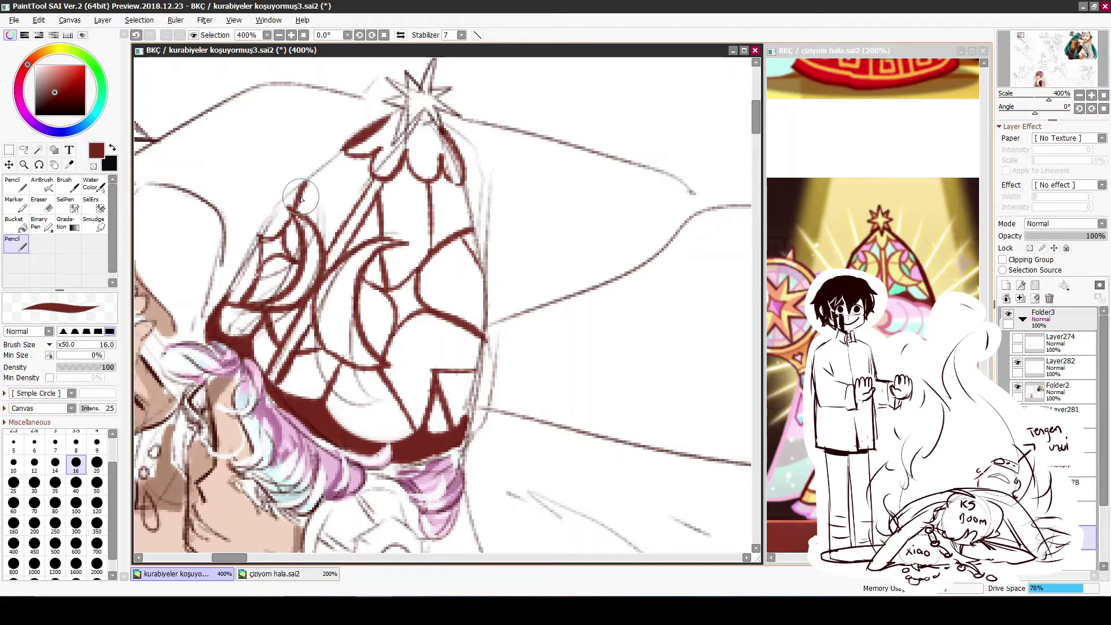
{"action": "left_click_drag", "start_coordinate": [300, 198], "coordinate": [363, 186]}
Check the hat at a smaller scale and erase the inner lines of the left crescent and its star's dividers
{"action": "scroll", "coordinate": [330, 168], "scroll_direction": "down", "scroll_amount": 5}
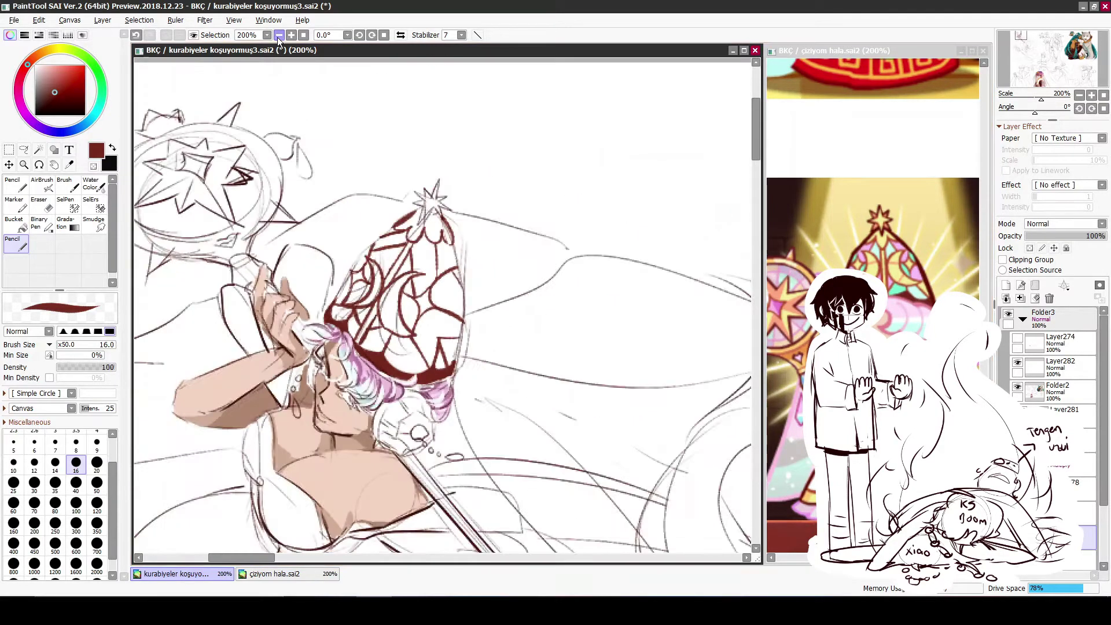
{"action": "left_click_drag", "start_coordinate": [290, 231], "coordinate": [319, 224]}
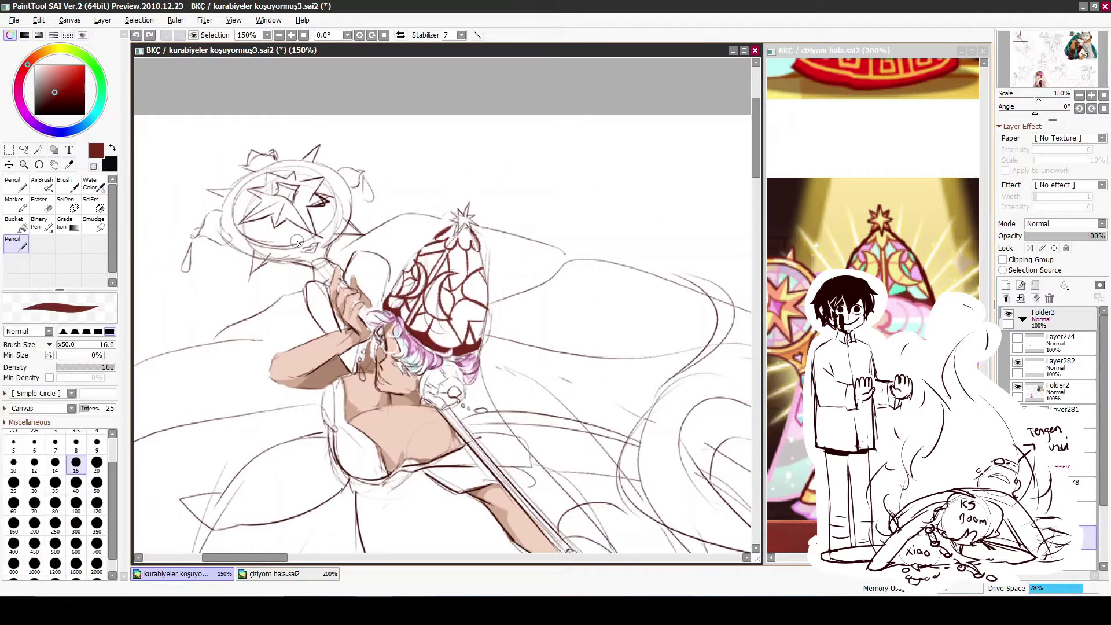
{"action": "scroll", "coordinate": [300, 51], "scroll_direction": "up", "scroll_amount": 4}
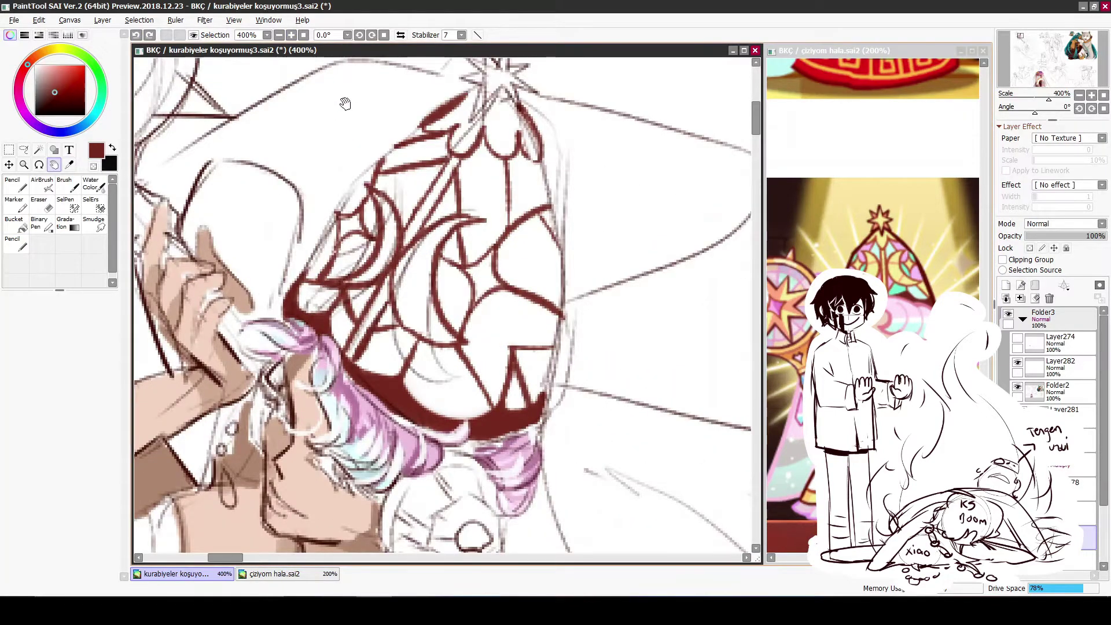
{"action": "key", "text": "e"}
{"action": "mouse_move", "coordinate": [370, 174]}
{"action": "left_mouse_down"}
{"action": "mouse_move", "coordinate": [382, 254]}
{"action": "mouse_move", "coordinate": [339, 278]}
{"action": "left_mouse_up"}
{"action": "key", "text": "n"}
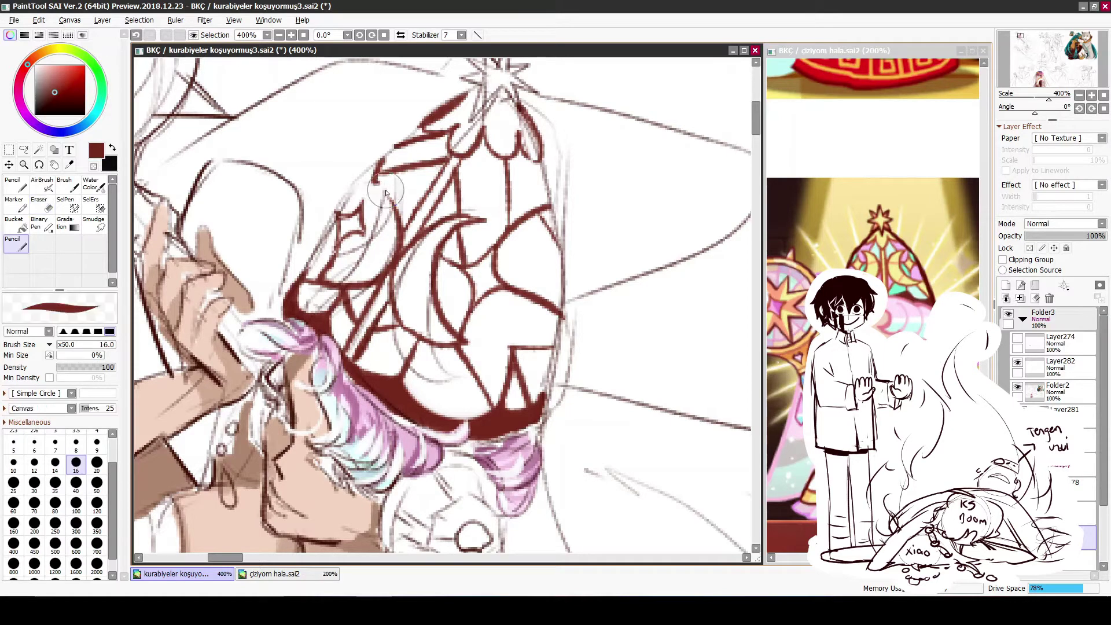
Redraw the left crescent's curves in dark red, clean up its lower tip, and restore the dividers around the small star
{"action": "left_click_drag", "start_coordinate": [399, 241], "coordinate": [370, 174]}
{"action": "mouse_move", "coordinate": [347, 284]}
{"action": "left_mouse_down"}
{"action": "mouse_move", "coordinate": [382, 168]}
{"action": "mouse_move", "coordinate": [347, 277]}
{"action": "left_mouse_up"}
{"action": "key", "text": "ctrl+z"}
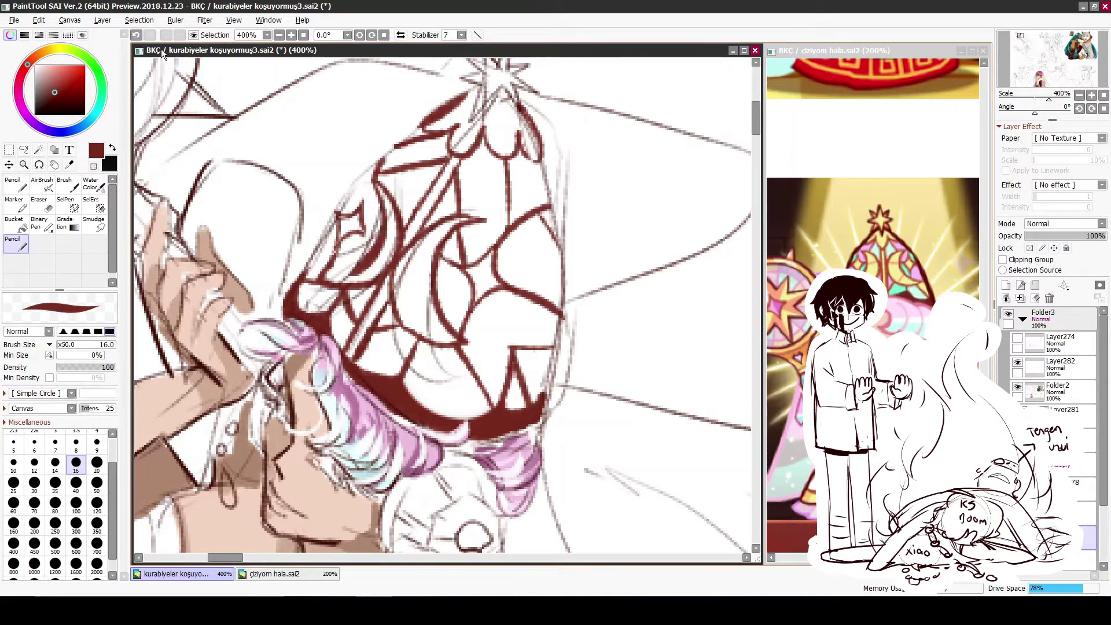
{"action": "key", "text": "ctrl+z"}
{"action": "left_click_drag", "start_coordinate": [386, 165], "coordinate": [344, 275]}
{"action": "left_click_drag", "start_coordinate": [376, 238], "coordinate": [341, 281]}
{"action": "key", "text": "e"}
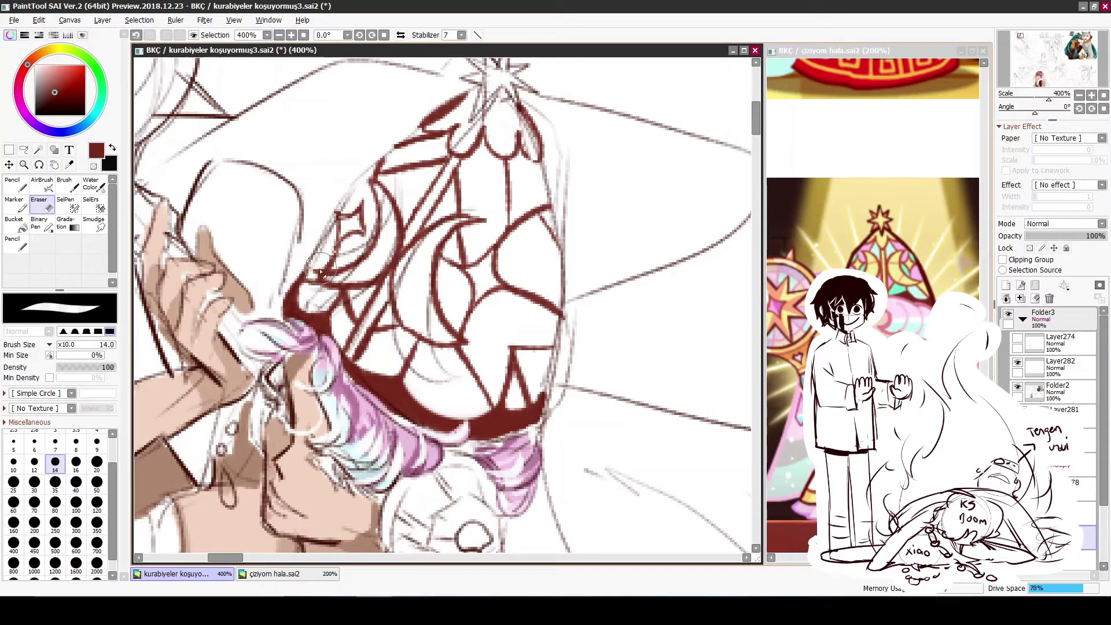
{"action": "key", "text": "n"}
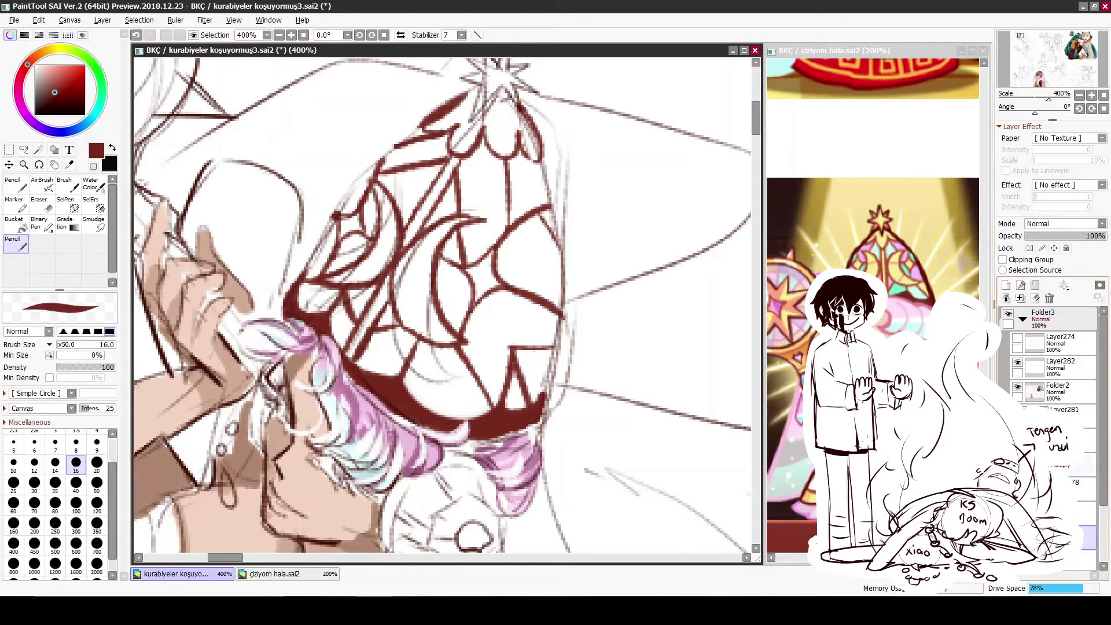
Sample the mint green from the reference hat and fill the two panels beside the diagonal strip above the lower band
{"action": "scroll", "coordinate": [1028, 389], "scroll_direction": "down", "scroll_amount": 1}
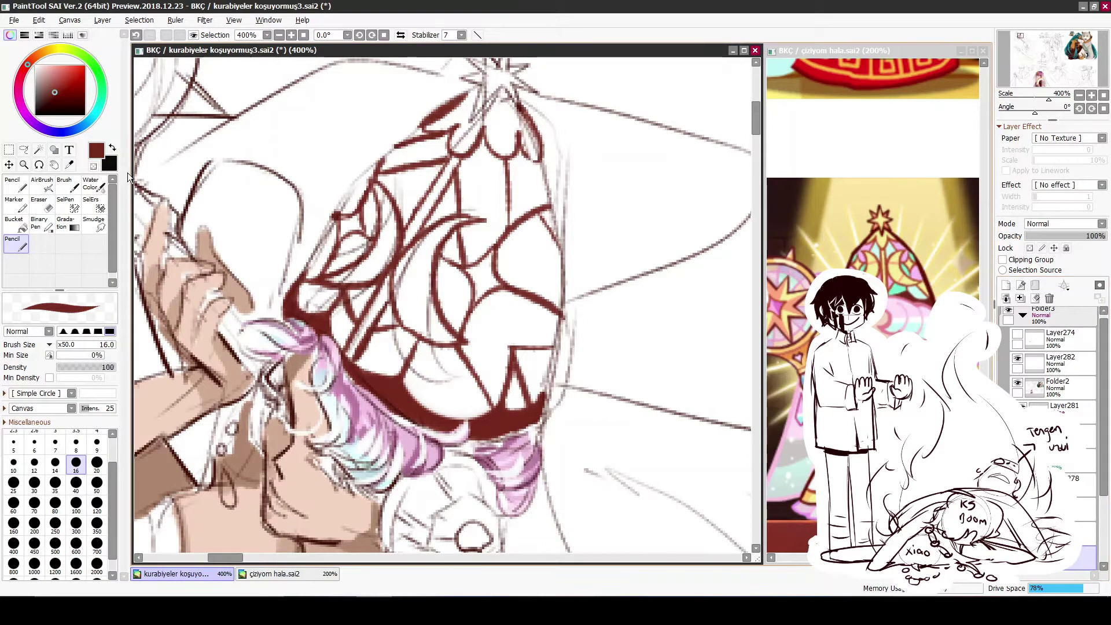
{"action": "left_click", "coordinate": [402, 298], "text": "alt"}
{"action": "key", "text": "space"}
{"action": "left_click_drag", "start_coordinate": [402, 298], "coordinate": [456, 305]}
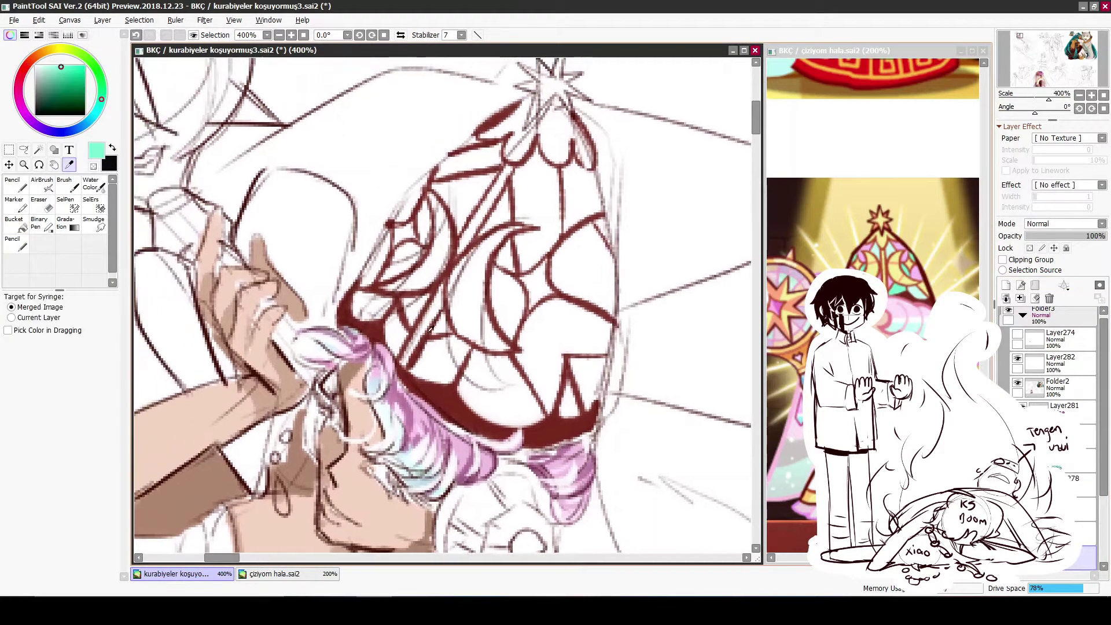
{"action": "mouse_move", "coordinate": [391, 319]}
{"action": "left_mouse_down"}
{"action": "mouse_move", "coordinate": [402, 355]}
{"action": "mouse_move", "coordinate": [425, 370]}
{"action": "mouse_move", "coordinate": [442, 373]}
{"action": "mouse_move", "coordinate": [457, 358]}
{"action": "left_mouse_up"}
{"action": "left_click_drag", "start_coordinate": [392, 340], "coordinate": [398, 354]}
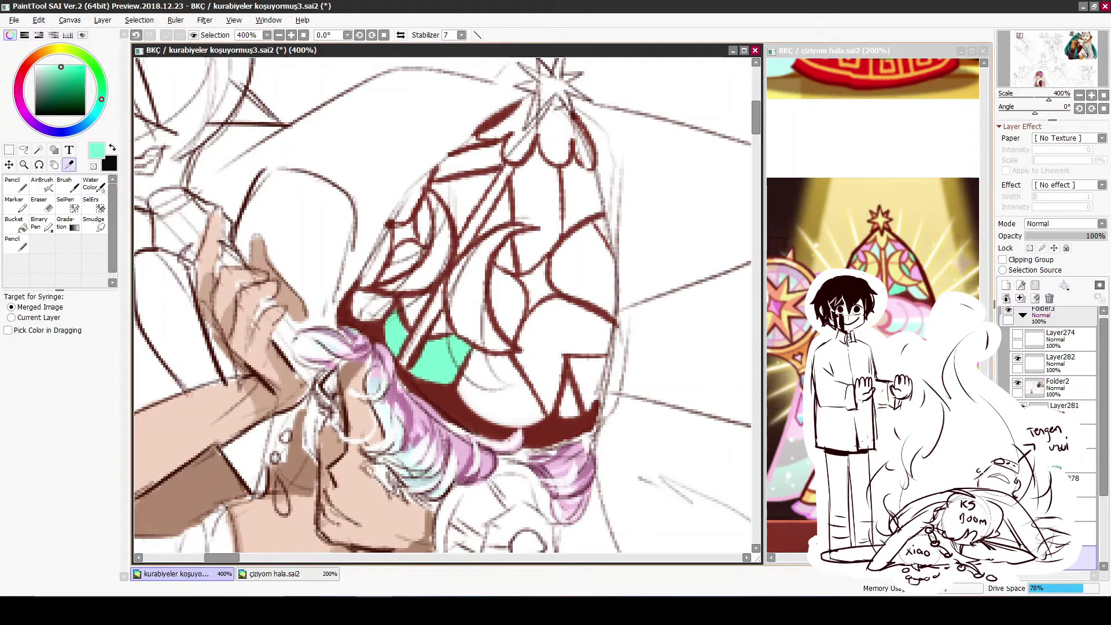
Sample the pale mint from the reference and fill the far left panel and the wide panel below the larger crescent
{"action": "left_click", "coordinate": [244, 231], "text": "alt"}
{"action": "left_click_drag", "start_coordinate": [354, 295], "coordinate": [360, 306]}
{"action": "mouse_move", "coordinate": [476, 364]}
{"action": "left_mouse_down"}
{"action": "mouse_move", "coordinate": [519, 408]}
{"action": "mouse_move", "coordinate": [499, 403]}
{"action": "mouse_move", "coordinate": [531, 417]}
{"action": "left_mouse_up"}
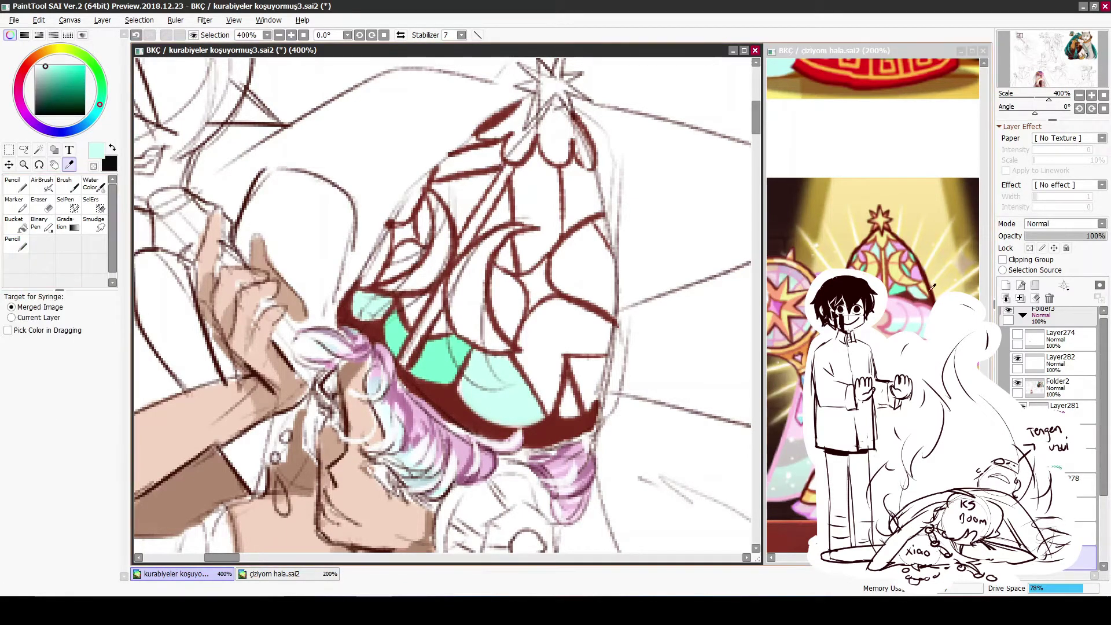
Sample the pale yellow from the reference hat and fill the small triangle, both crescents and both four-pointed stars
{"action": "left_click", "coordinate": [559, 380], "text": "alt"}
{"action": "left_click_drag", "start_coordinate": [559, 381], "coordinate": [566, 403]}
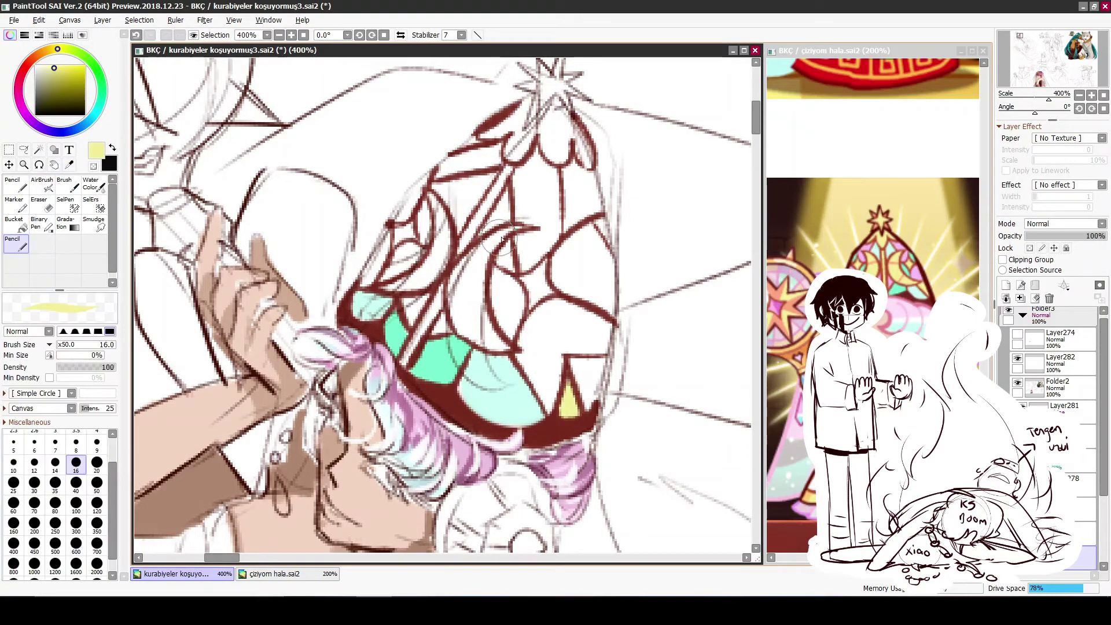
{"action": "mouse_move", "coordinate": [501, 239]}
{"action": "left_mouse_down"}
{"action": "mouse_move", "coordinate": [467, 270]}
{"action": "mouse_move", "coordinate": [473, 259]}
{"action": "mouse_move", "coordinate": [463, 292]}
{"action": "mouse_move", "coordinate": [483, 250]}
{"action": "mouse_move", "coordinate": [496, 344]}
{"action": "left_mouse_up"}
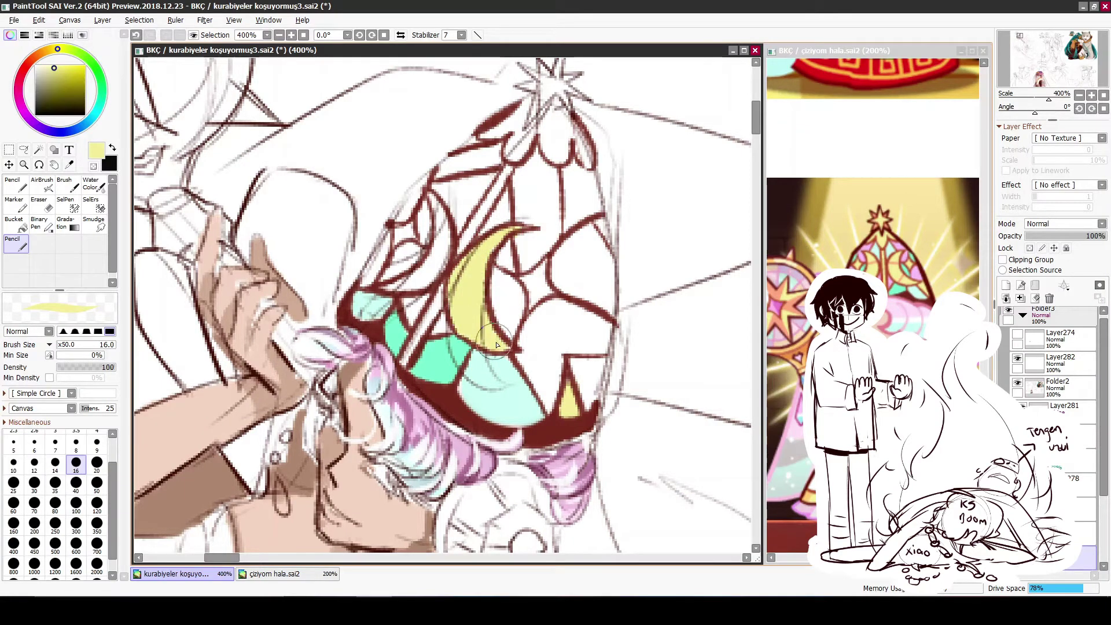
{"action": "mouse_move", "coordinate": [390, 293]}
{"action": "left_mouse_down"}
{"action": "mouse_move", "coordinate": [422, 277]}
{"action": "mouse_move", "coordinate": [435, 255]}
{"action": "left_mouse_up"}
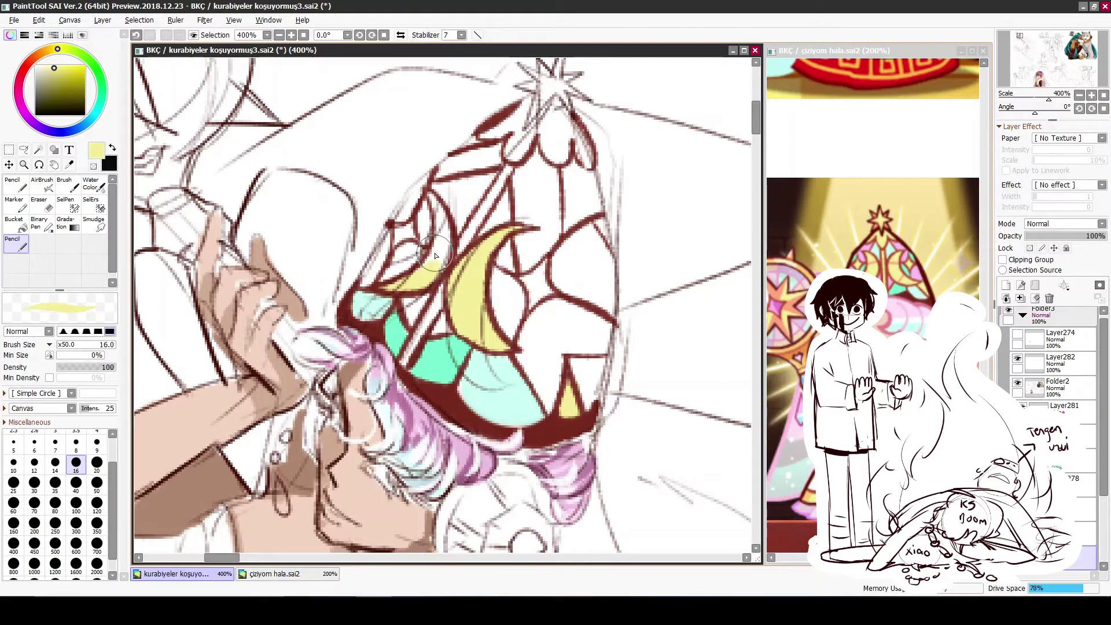
{"action": "mouse_move", "coordinate": [440, 266]}
{"action": "left_mouse_down"}
{"action": "mouse_move", "coordinate": [437, 218]}
{"action": "mouse_move", "coordinate": [420, 208]}
{"action": "mouse_move", "coordinate": [430, 200]}
{"action": "mouse_move", "coordinate": [423, 263]}
{"action": "left_mouse_up"}
{"action": "left_click_drag", "start_coordinate": [526, 282], "coordinate": [533, 286]}
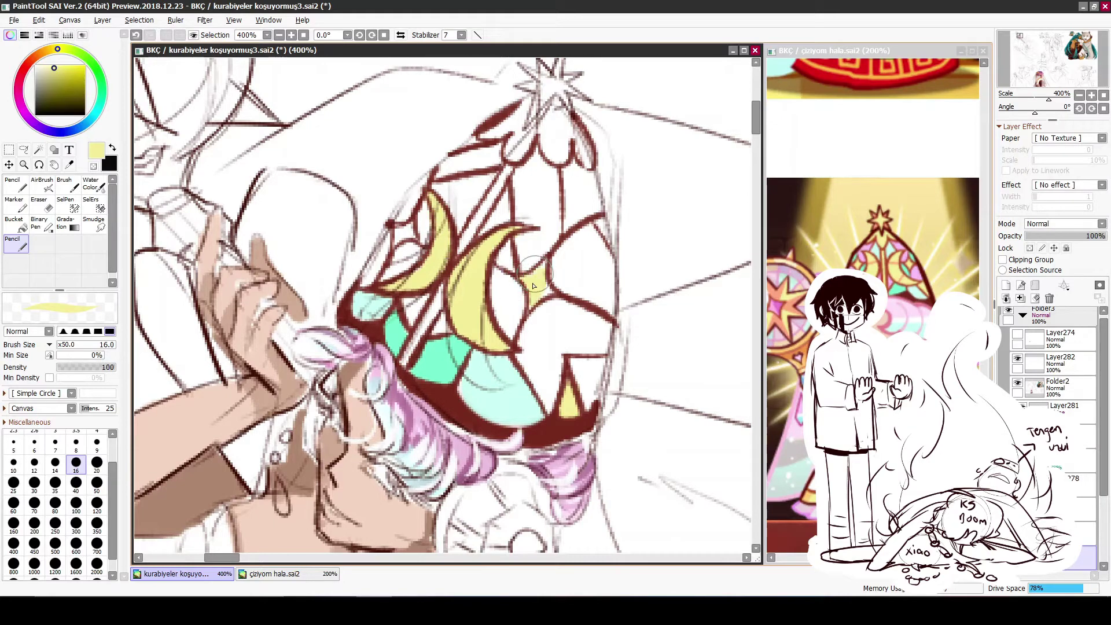
{"action": "left_click_drag", "start_coordinate": [398, 244], "coordinate": [387, 265]}
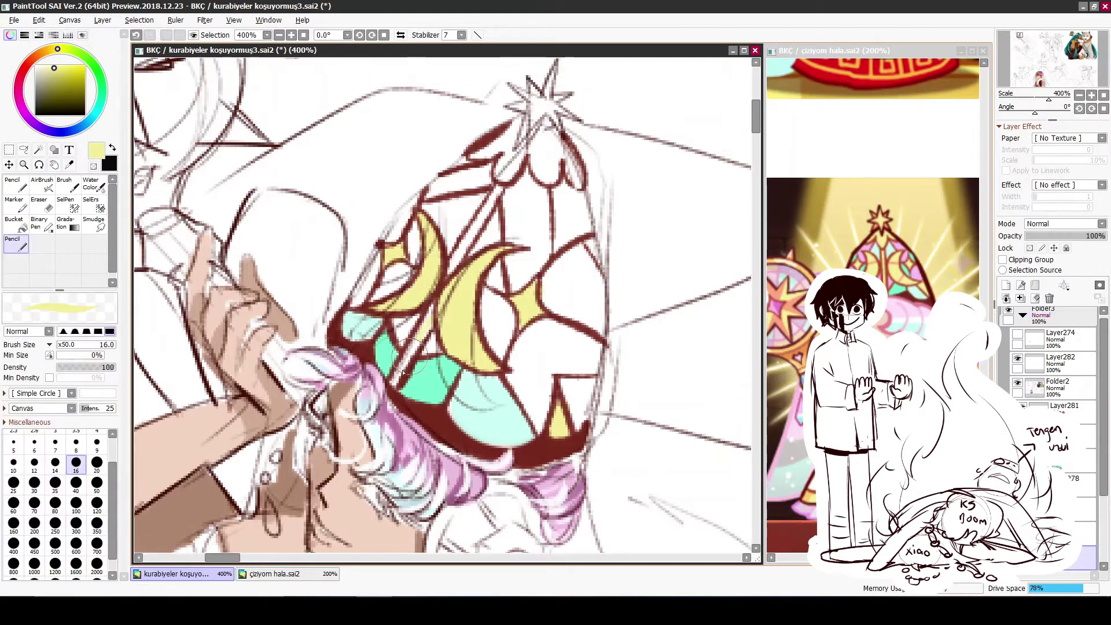
Fill the hat's scalloped cap and diagonal strip with pale yellow, and the upper-left, narrow centre and outer edge panels with pale mint
{"action": "mouse_move", "coordinate": [486, 174]}
{"action": "left_mouse_down"}
{"action": "mouse_move", "coordinate": [416, 298]}
{"action": "mouse_move", "coordinate": [417, 271]}
{"action": "mouse_move", "coordinate": [445, 249]}
{"action": "mouse_move", "coordinate": [463, 289]}
{"action": "mouse_move", "coordinate": [498, 289]}
{"action": "mouse_move", "coordinate": [532, 168]}
{"action": "left_mouse_up"}
{"action": "left_click", "coordinate": [394, 370], "text": "alt"}
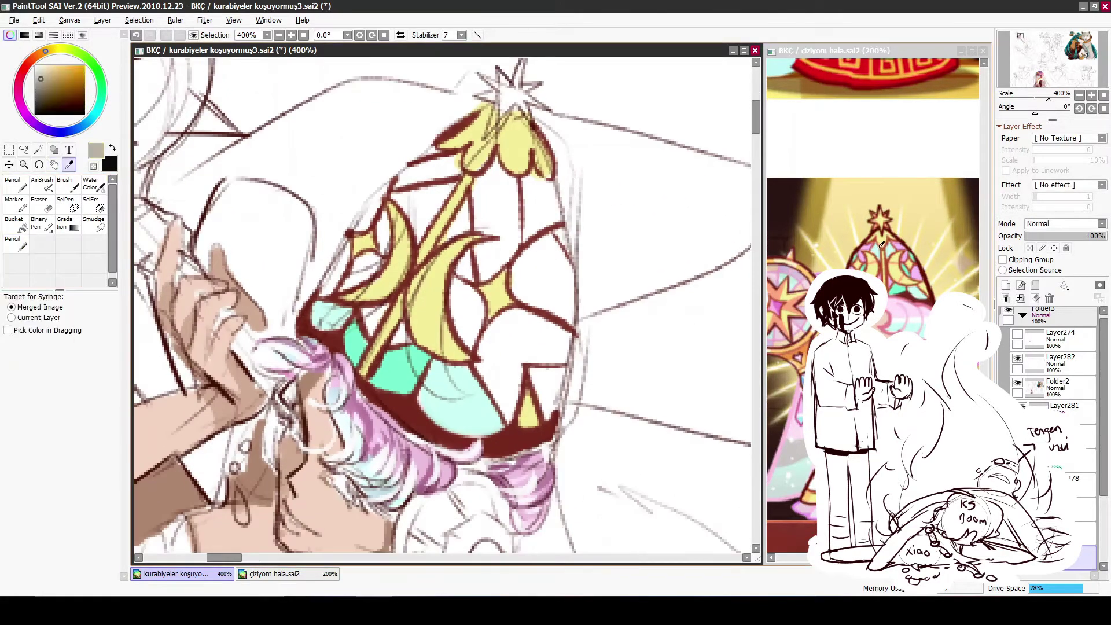
{"action": "mouse_move", "coordinate": [392, 197]}
{"action": "left_mouse_down"}
{"action": "mouse_move", "coordinate": [418, 243]}
{"action": "mouse_move", "coordinate": [416, 208]}
{"action": "mouse_move", "coordinate": [436, 195]}
{"action": "left_mouse_up"}
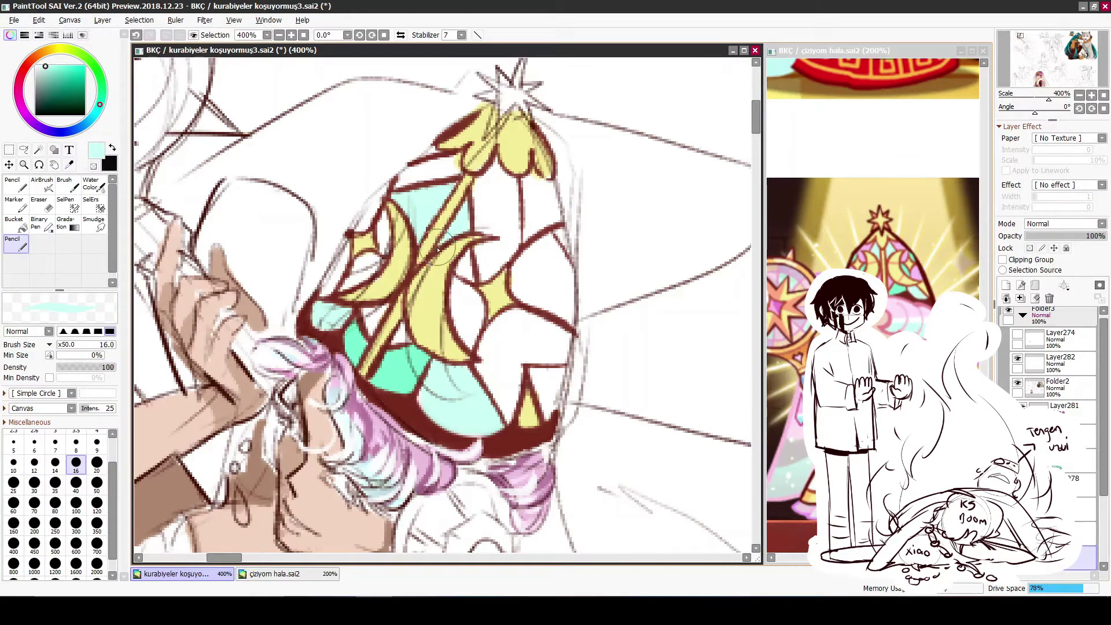
{"action": "left_click_drag", "start_coordinate": [438, 249], "coordinate": [459, 278]}
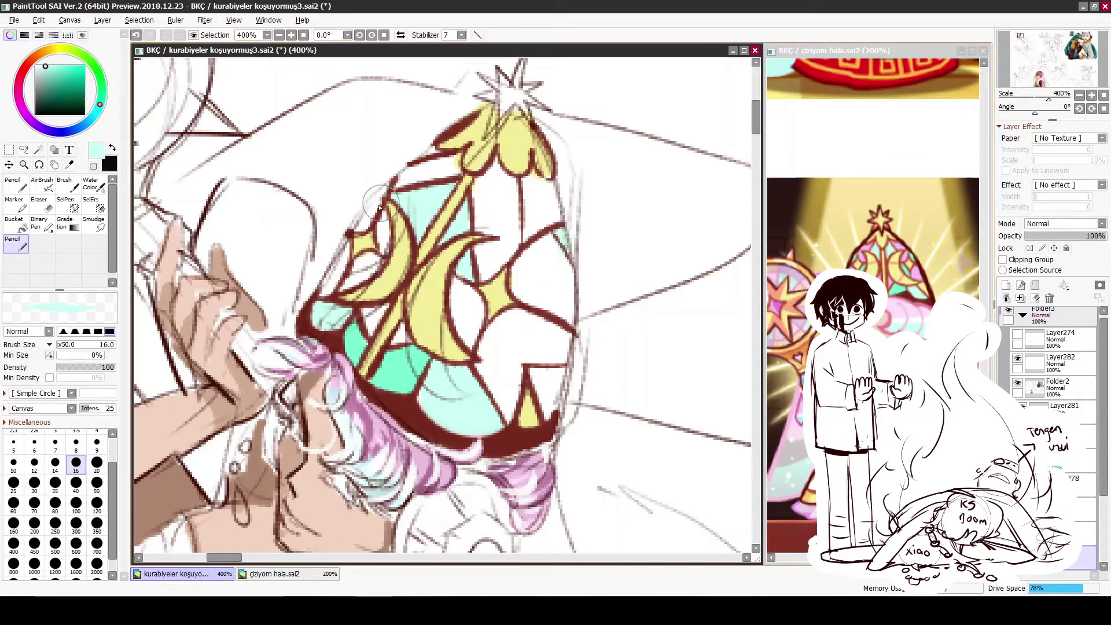
{"action": "mouse_move", "coordinate": [362, 197]}
{"action": "left_mouse_down"}
{"action": "mouse_move", "coordinate": [359, 228]}
{"action": "mouse_move", "coordinate": [375, 197]}
{"action": "mouse_move", "coordinate": [383, 250]}
{"action": "left_mouse_up"}
Sample lilac from the reference hat and fill the panels around the small star, beside the strip's lower end and below the larger star
{"action": "key", "text": "alt"}
{"action": "left_click", "coordinate": [859, 265]}
{"action": "mouse_move", "coordinate": [537, 272]}
{"action": "left_mouse_down"}
{"action": "mouse_move", "coordinate": [524, 286]}
{"action": "mouse_move", "coordinate": [556, 254]}
{"action": "left_mouse_up"}
{"action": "left_click", "coordinate": [135, 35]}
{"action": "mouse_move", "coordinate": [504, 313]}
{"action": "left_mouse_down"}
{"action": "mouse_move", "coordinate": [483, 387]}
{"action": "mouse_move", "coordinate": [509, 422]}
{"action": "mouse_move", "coordinate": [508, 334]}
{"action": "mouse_move", "coordinate": [564, 353]}
{"action": "mouse_move", "coordinate": [622, 347]}
{"action": "left_mouse_up"}
{"action": "mouse_move", "coordinate": [419, 306]}
{"action": "left_mouse_down"}
{"action": "mouse_move", "coordinate": [459, 335]}
{"action": "mouse_move", "coordinate": [375, 305]}
{"action": "mouse_move", "coordinate": [399, 243]}
{"action": "left_mouse_up"}
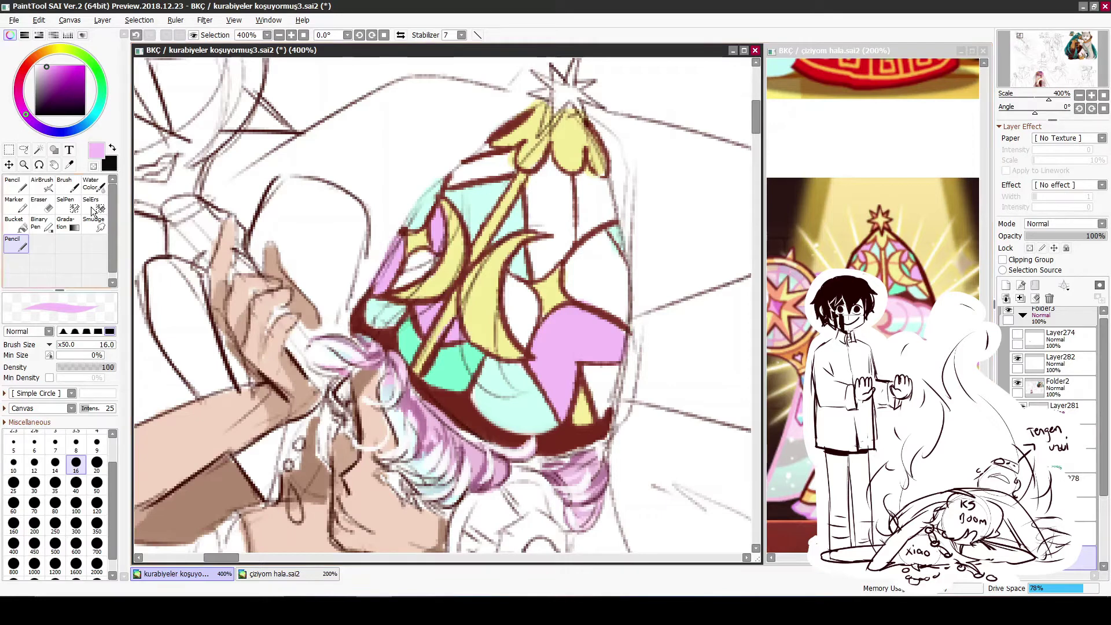
Sample the muted green from the reference and fill the panels inside the left crescent, beside the larger crescent and around the small triangle
{"action": "left_click", "coordinate": [69, 164]}
{"action": "left_click", "coordinate": [867, 269]}
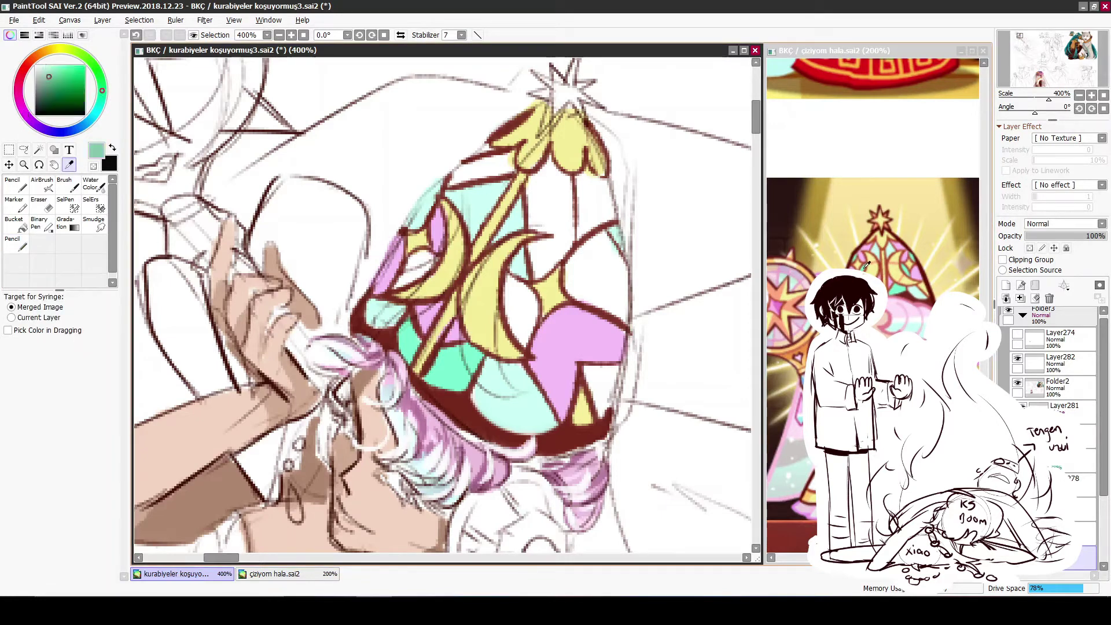
{"action": "key", "text": "n"}
{"action": "mouse_move", "coordinate": [451, 289]}
{"action": "left_mouse_down"}
{"action": "mouse_move", "coordinate": [419, 262]}
{"action": "mouse_move", "coordinate": [400, 287]}
{"action": "mouse_move", "coordinate": [422, 260]}
{"action": "left_mouse_up"}
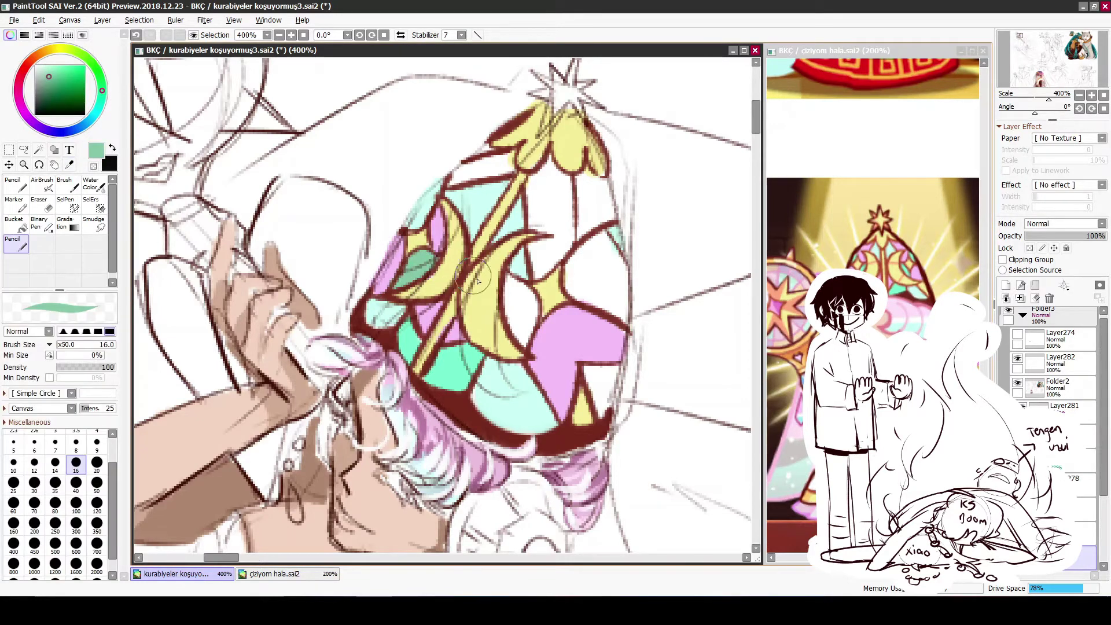
{"action": "mouse_move", "coordinate": [503, 289]}
{"action": "left_mouse_down"}
{"action": "mouse_move", "coordinate": [521, 324]}
{"action": "mouse_move", "coordinate": [512, 278]}
{"action": "left_mouse_up"}
{"action": "key", "text": "space"}
{"action": "left_click_drag", "start_coordinate": [580, 331], "coordinate": [467, 325]}
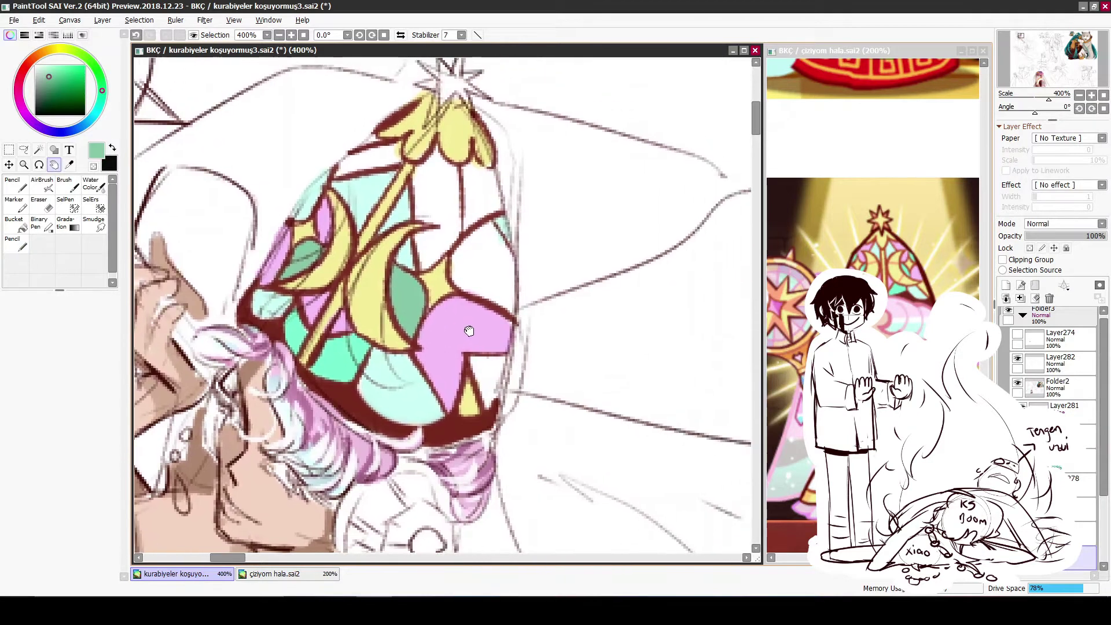
{"action": "mouse_move", "coordinate": [477, 388]}
{"action": "left_mouse_down"}
{"action": "mouse_move", "coordinate": [497, 365]}
{"action": "mouse_move", "coordinate": [489, 388]}
{"action": "mouse_move", "coordinate": [506, 405]}
{"action": "left_mouse_up"}
{"action": "key", "text": "e"}
{"action": "key", "text": "n"}
{"action": "left_click_drag", "start_coordinate": [480, 361], "coordinate": [492, 377]}
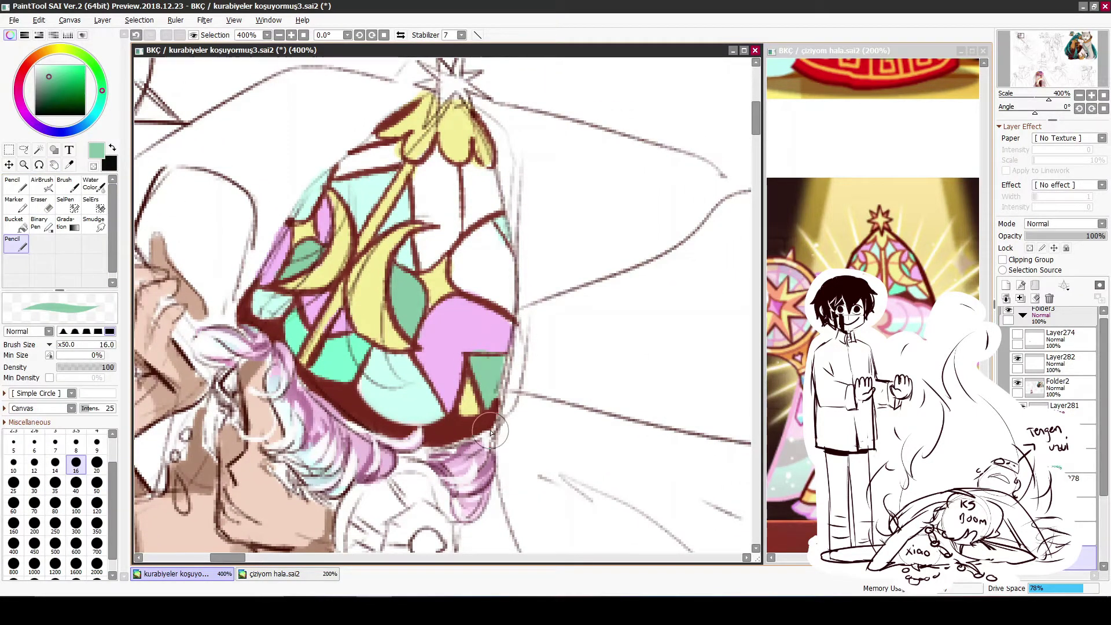
Sample the light lilac from the reference and fill the tall centre panel and the slanted band below the cap
{"action": "key", "text": "alt"}
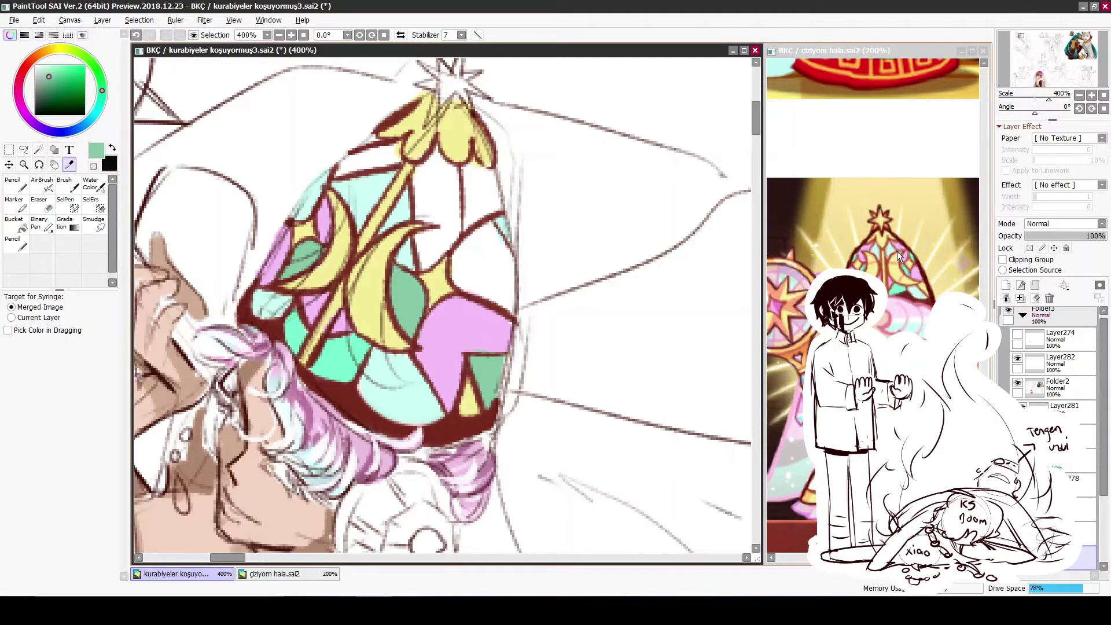
{"action": "left_click", "coordinate": [897, 251], "text": "alt"}
{"action": "mouse_move", "coordinate": [405, 260]}
{"action": "left_mouse_down"}
{"action": "mouse_move", "coordinate": [452, 224]}
{"action": "mouse_move", "coordinate": [427, 217]}
{"action": "mouse_move", "coordinate": [426, 179]}
{"action": "mouse_move", "coordinate": [425, 193]}
{"action": "mouse_move", "coordinate": [439, 165]}
{"action": "mouse_move", "coordinate": [446, 199]}
{"action": "left_mouse_up"}
{"action": "left_click_drag", "start_coordinate": [380, 196], "coordinate": [420, 239]}
{"action": "mouse_move", "coordinate": [382, 231]}
{"action": "left_mouse_down"}
{"action": "mouse_move", "coordinate": [405, 203]}
{"action": "mouse_move", "coordinate": [430, 201]}
{"action": "left_mouse_up"}
{"action": "left_click_drag", "start_coordinate": [496, 282], "coordinate": [473, 272]}
Fill the gap beside the larger crescent's upper tip with pale mint, and the remaining panels near the cap and right edge with mint green
{"action": "left_click", "coordinate": [441, 306], "text": "alt"}
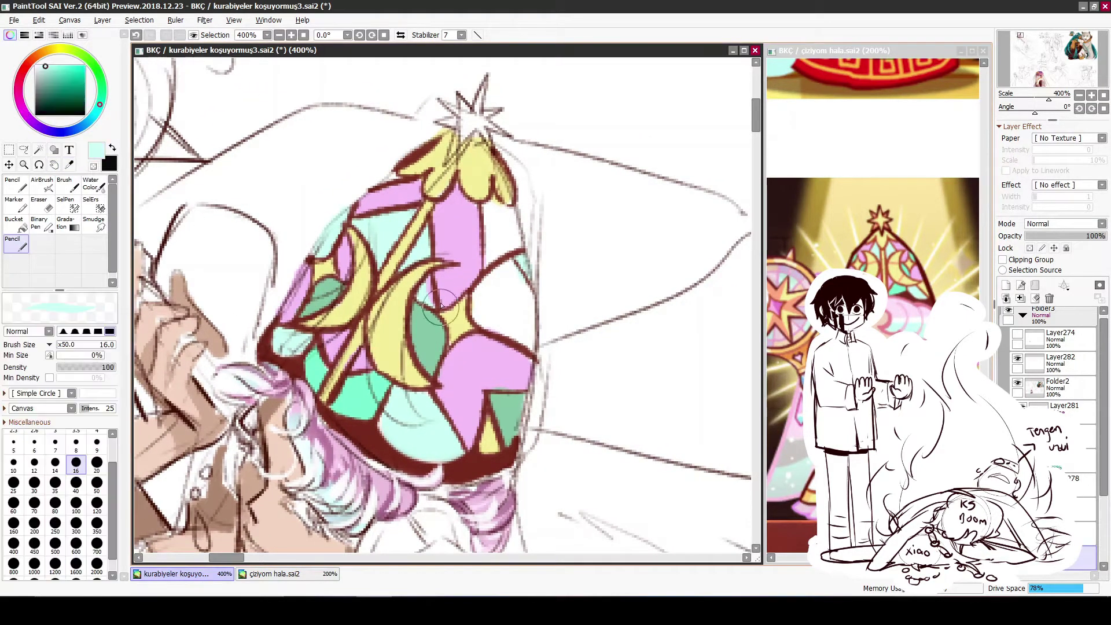
{"action": "key", "text": "alt"}
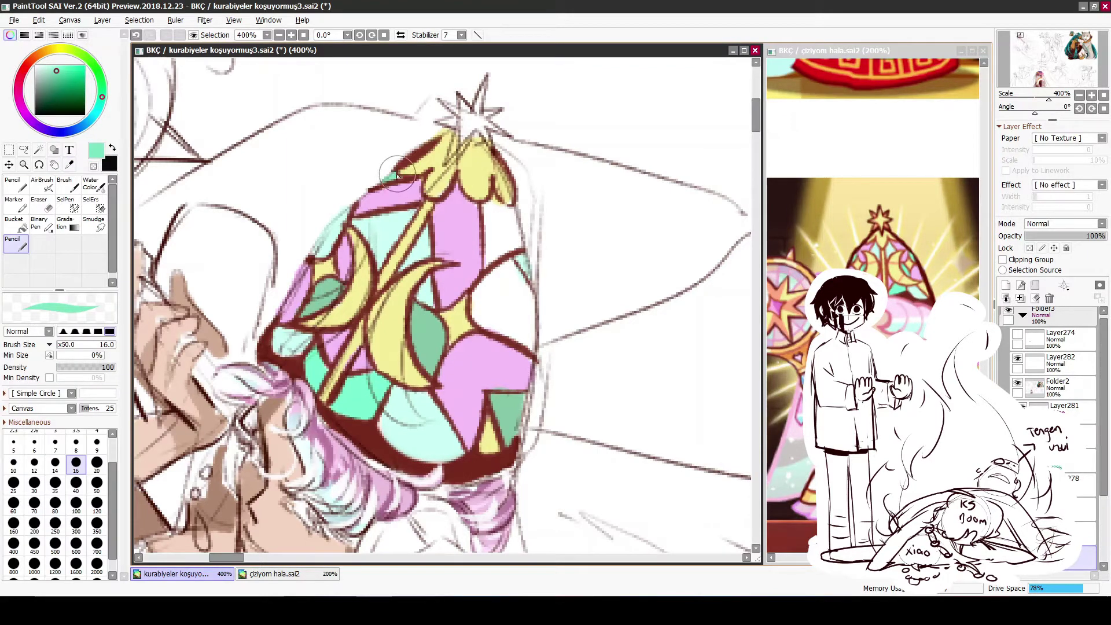
{"action": "mouse_move", "coordinate": [503, 231]}
{"action": "left_mouse_down"}
{"action": "mouse_move", "coordinate": [487, 209]}
{"action": "mouse_move", "coordinate": [490, 266]}
{"action": "mouse_move", "coordinate": [487, 208]}
{"action": "mouse_move", "coordinate": [512, 215]}
{"action": "left_mouse_up"}
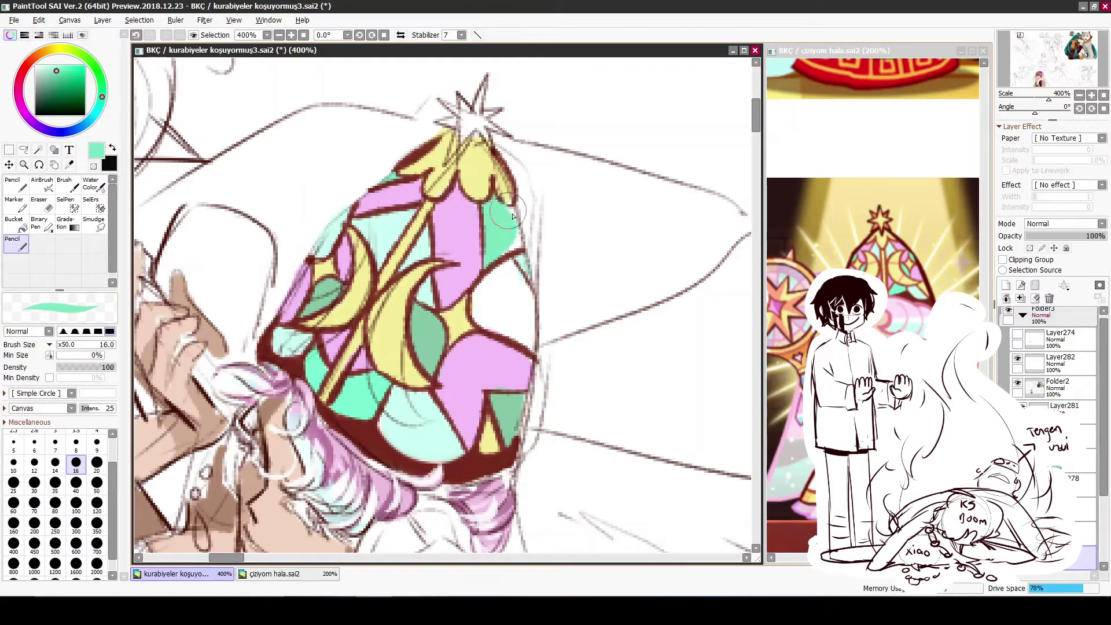
{"action": "key", "text": "alt"}
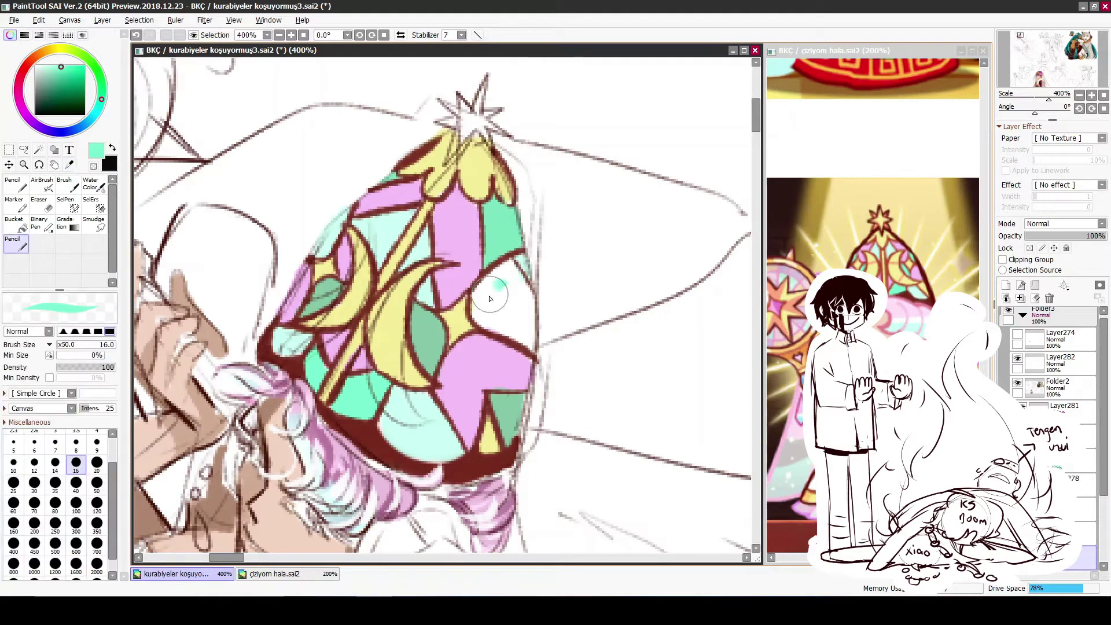
{"action": "mouse_move", "coordinate": [491, 274]}
{"action": "left_mouse_down"}
{"action": "mouse_move", "coordinate": [498, 307]}
{"action": "mouse_move", "coordinate": [526, 338]}
{"action": "left_mouse_up"}
Paint soft peach over the lower part of the hat on a clipped layer with a size 250 soft brush
{"action": "scroll", "coordinate": [519, 293], "scroll_direction": "down", "scroll_amount": 5}
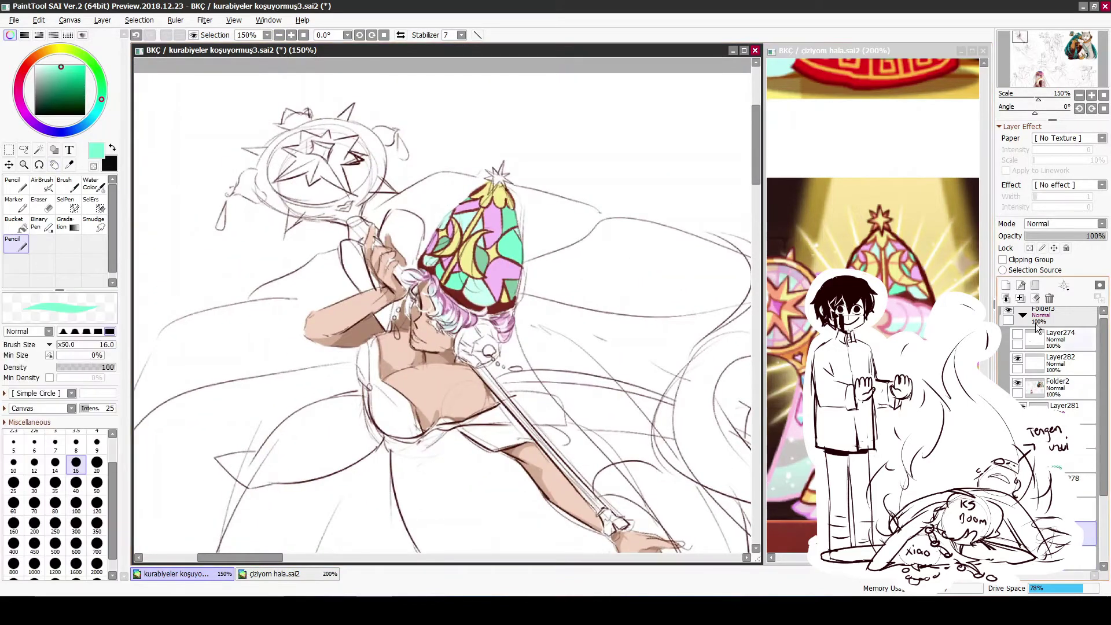
{"action": "left_click", "coordinate": [12, 185]}
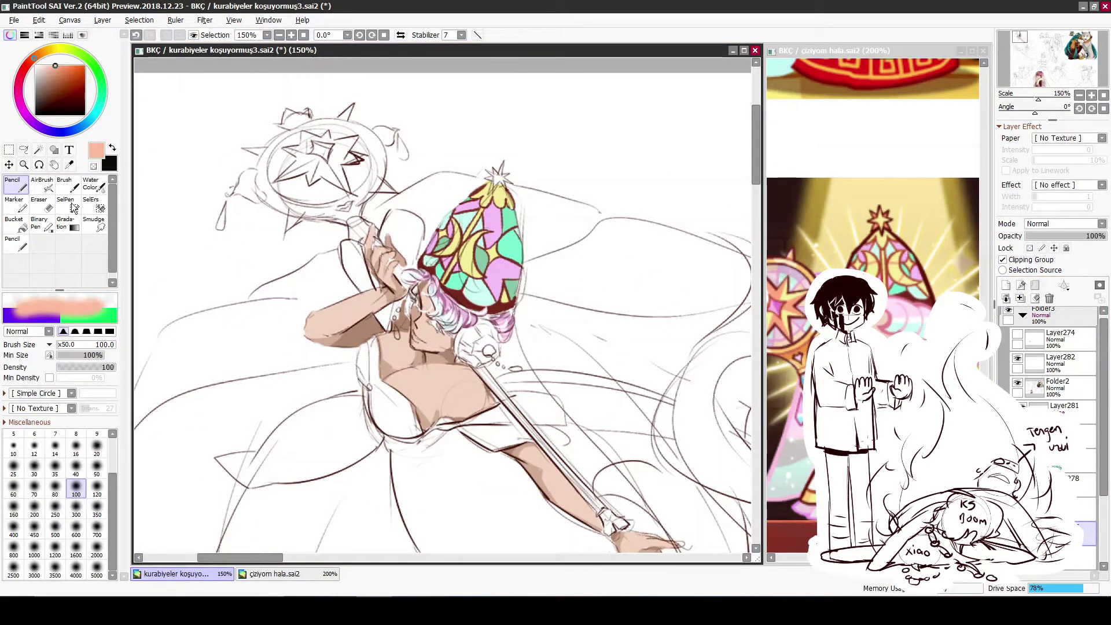
{"action": "left_click", "coordinate": [42, 524]}
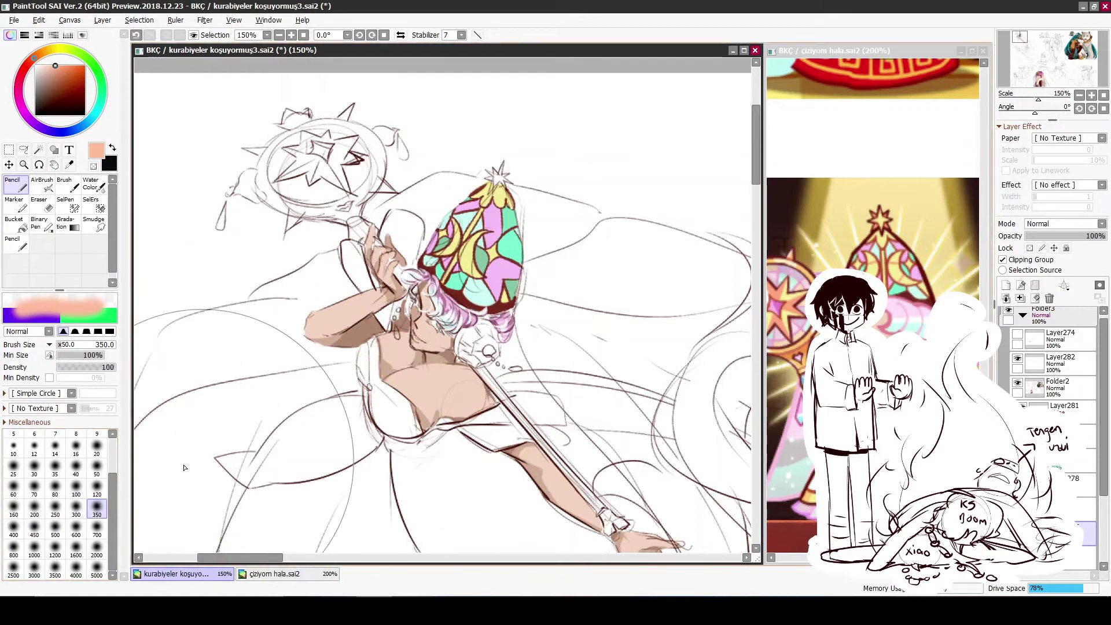
{"action": "left_click", "coordinate": [55, 509]}
{"action": "scroll", "coordinate": [1063, 223], "scroll_direction": "down", "scroll_amount": 3}
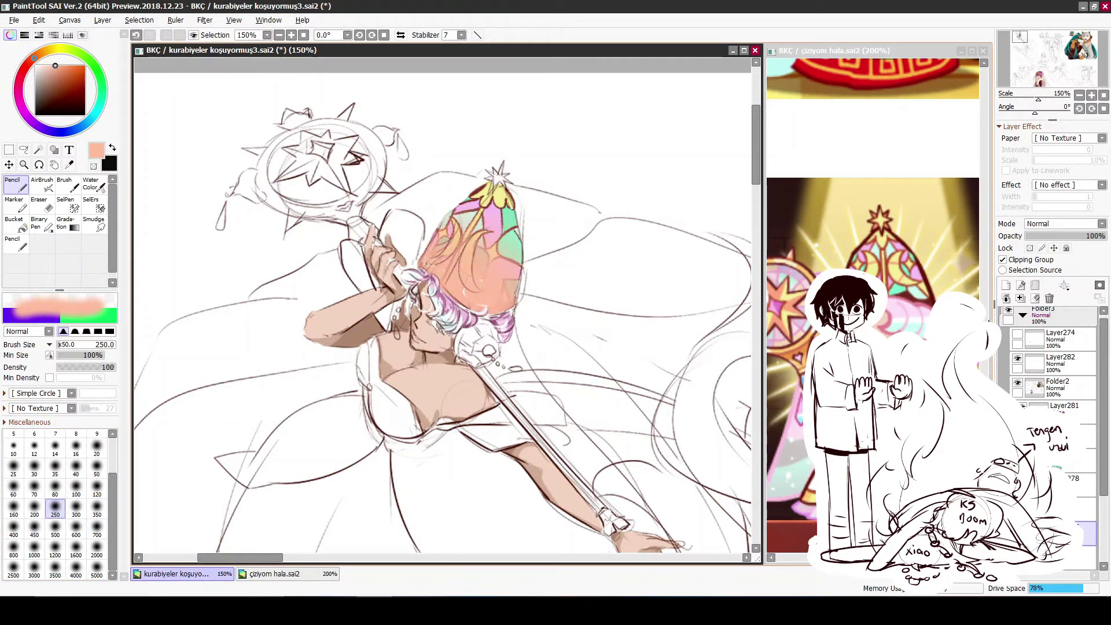
Set the peach layer's blending mode to Shine and lower its opacity
{"action": "left_click", "coordinate": [1063, 224]}
{"action": "left_click", "coordinate": [1050, 298]}
{"action": "key", "text": "ctrl"}
{"action": "left_click_drag", "start_coordinate": [1099, 235], "coordinate": [1061, 236]}
Add another clipped layer for the hat and paint dark brown shadows down its right side and along its upper left edge
{"action": "left_click", "coordinate": [1042, 375]}
{"action": "key", "text": "e"}
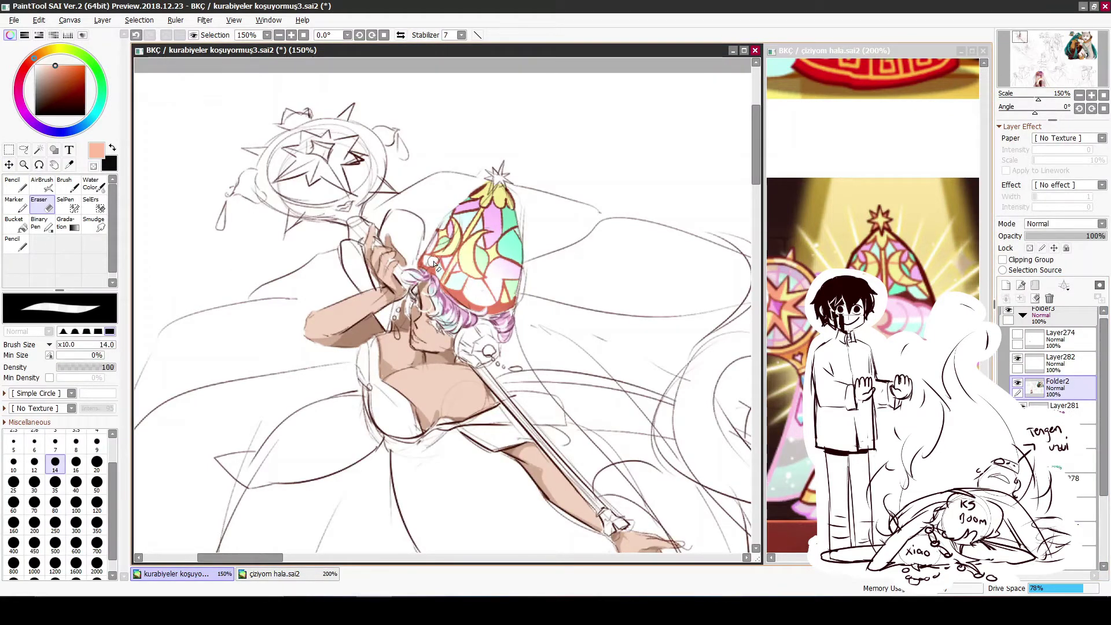
{"action": "scroll", "coordinate": [1058, 376], "scroll_direction": "down", "scroll_amount": 2}
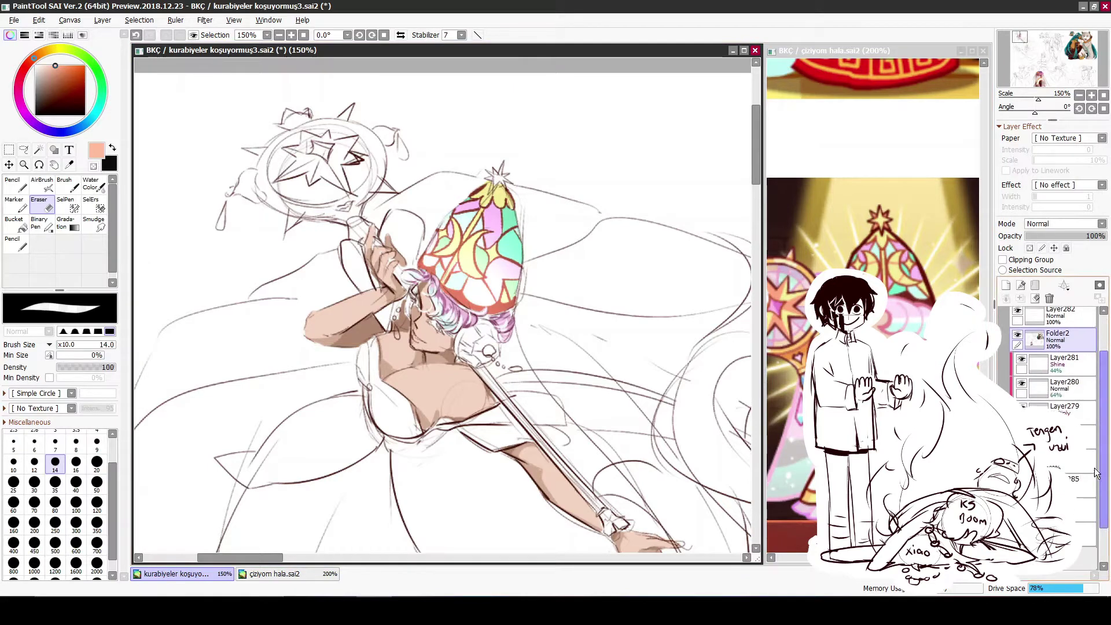
{"action": "left_click", "coordinate": [1076, 485]}
{"action": "left_click", "coordinate": [1007, 260]}
{"action": "key", "text": "n"}
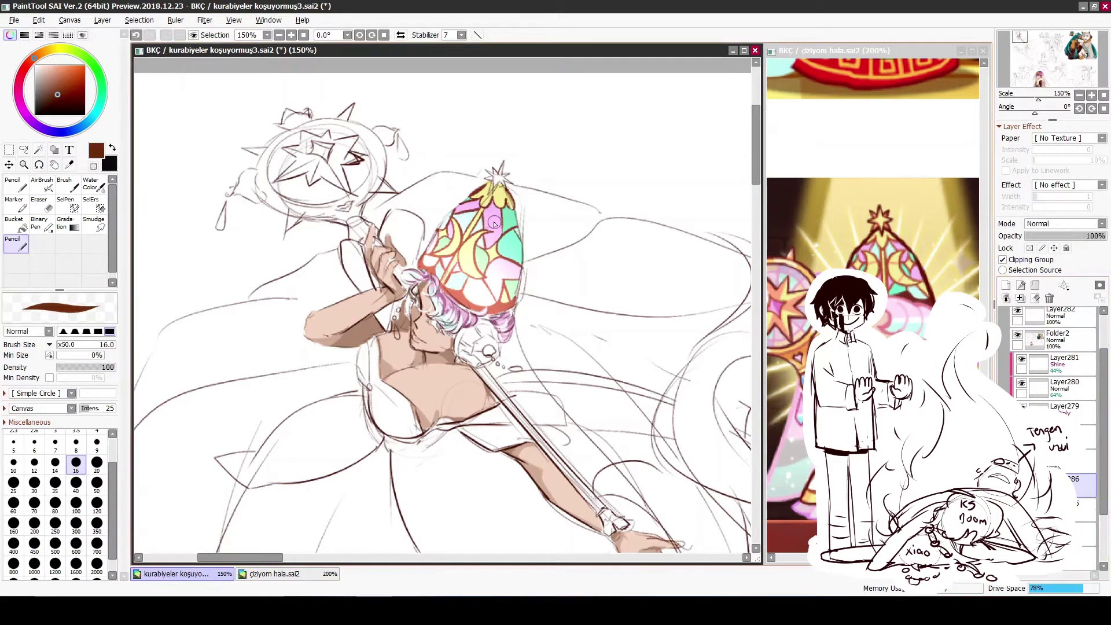
{"action": "left_click_drag", "start_coordinate": [499, 178], "coordinate": [514, 292]}
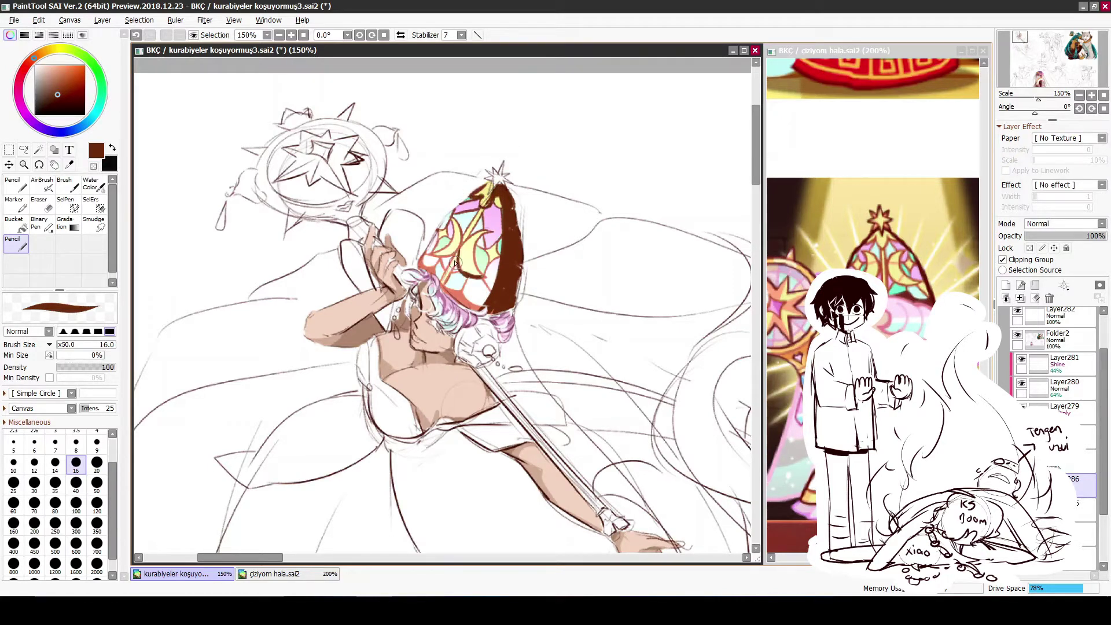
{"action": "mouse_move", "coordinate": [455, 263]}
{"action": "left_mouse_down"}
{"action": "mouse_move", "coordinate": [423, 249]}
{"action": "mouse_move", "coordinate": [424, 283]}
{"action": "left_mouse_up"}
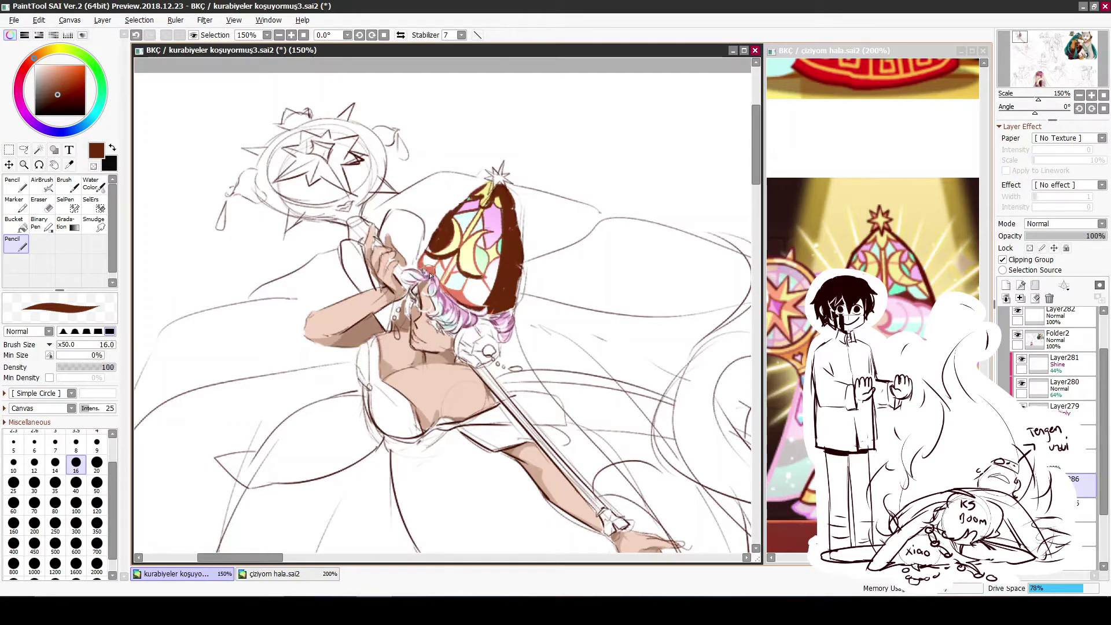
Set the hat's shadow layer to Multiply at 48% opacity
{"action": "left_click_drag", "start_coordinate": [1096, 236], "coordinate": [1053, 236]}
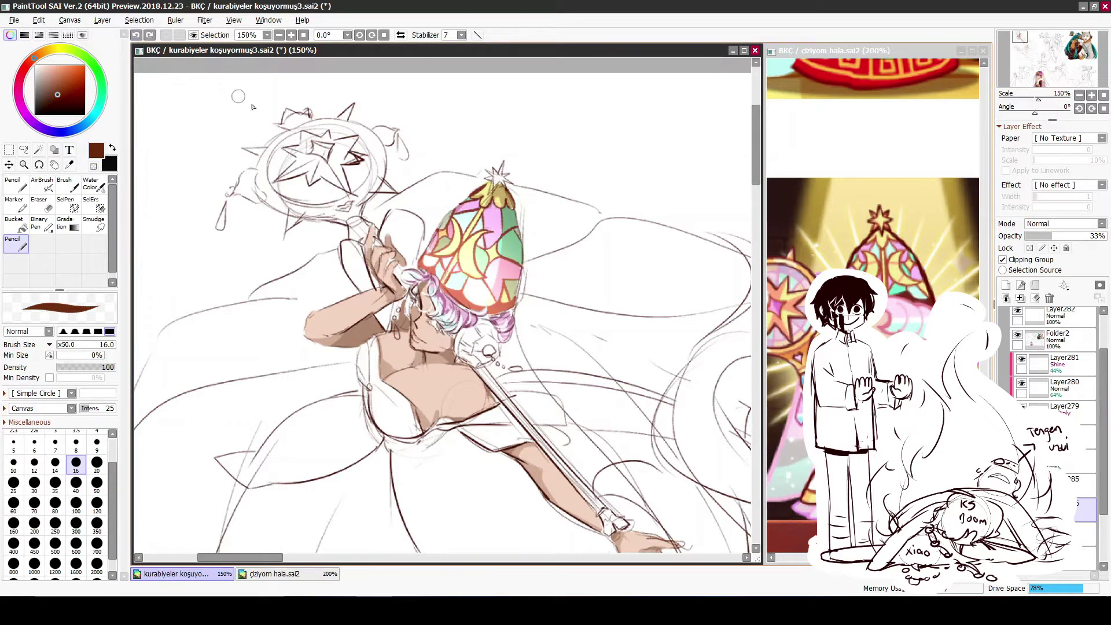
{"action": "key", "text": "e"}
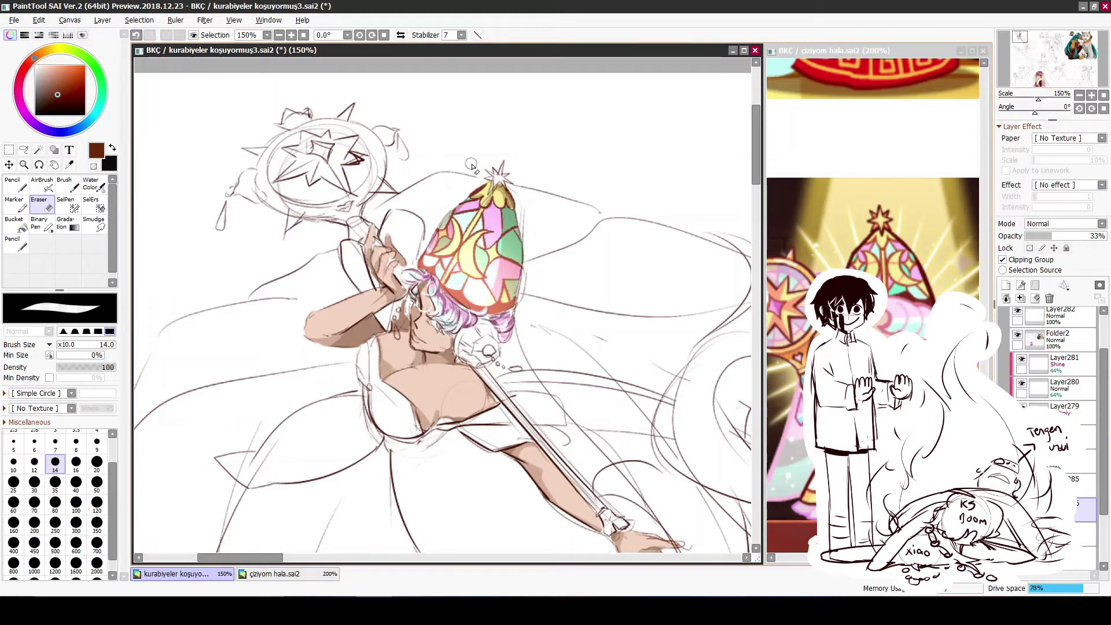
{"action": "key", "text": "n"}
{"action": "left_click", "coordinate": [1061, 225]}
{"action": "left_click", "coordinate": [1053, 251]}
{"action": "left_click_drag", "start_coordinate": [1066, 234], "coordinate": [1063, 236]}
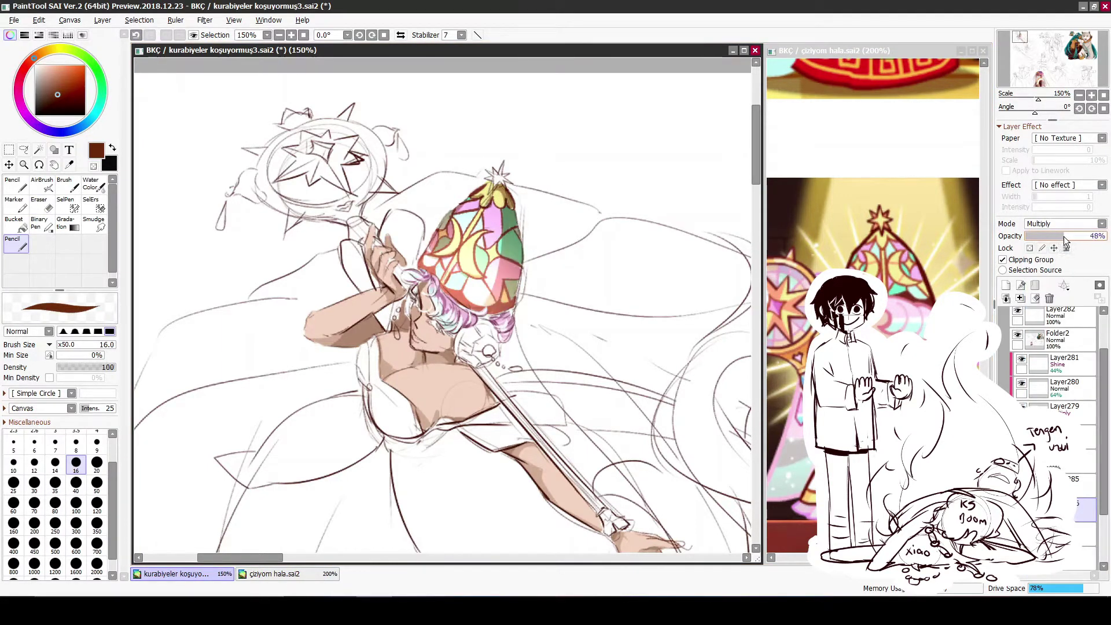
Duplicate the hat's colour layer and set the copy's blending mode to Shine
{"action": "left_click", "coordinate": [103, 19]}
{"action": "left_click", "coordinate": [128, 32]}
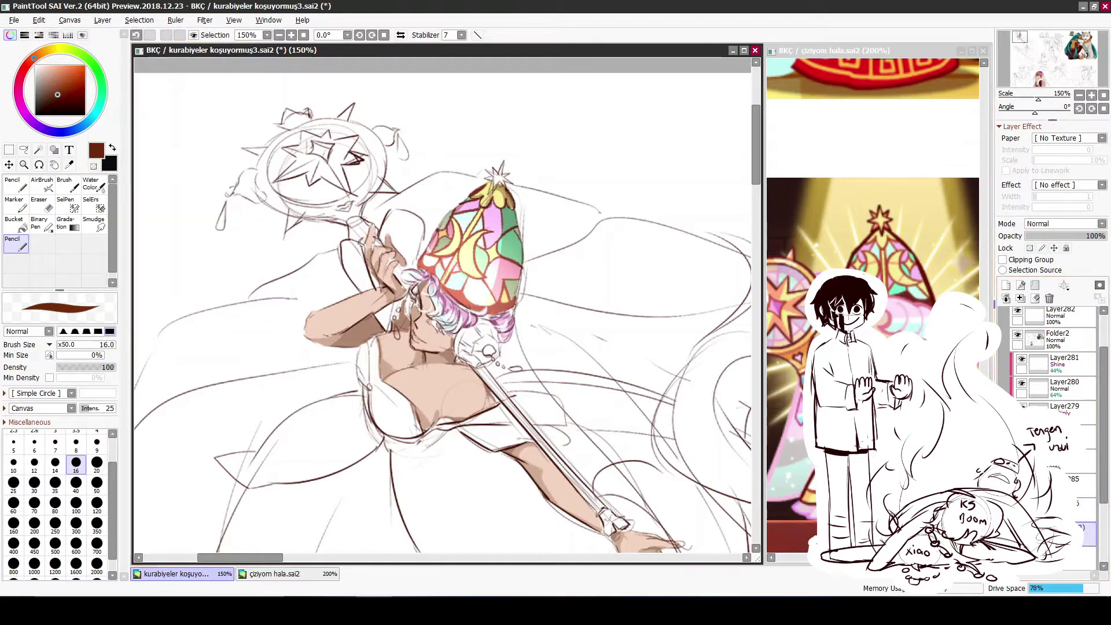
{"action": "left_click", "coordinate": [1064, 223]}
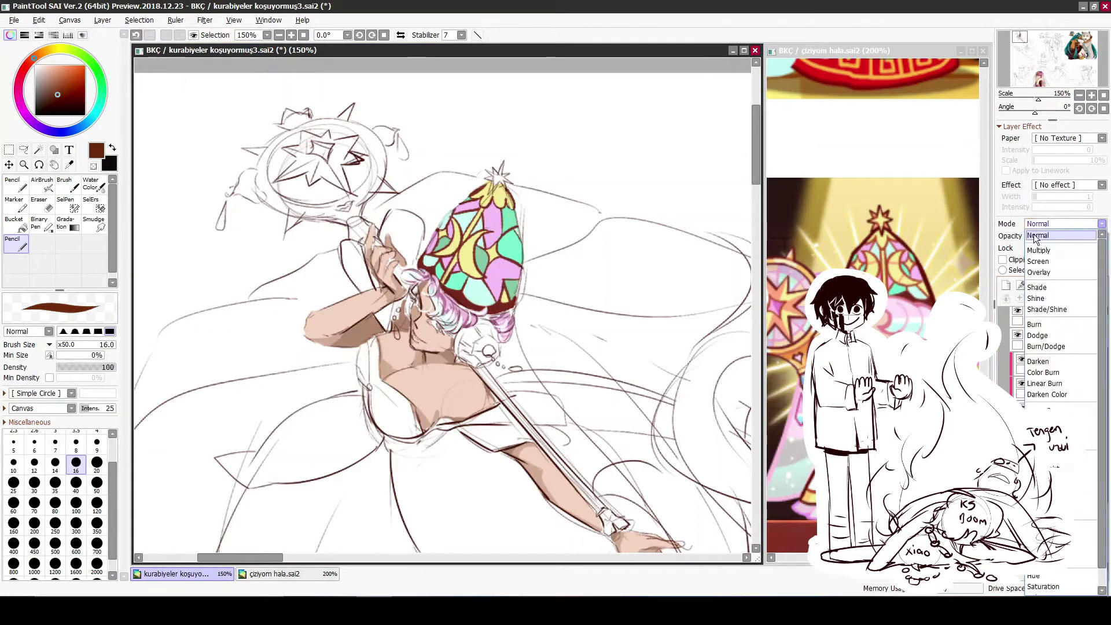
{"action": "left_click", "coordinate": [1059, 295]}
Apply a slight Gaussian Blur to the duplicated hat layer and reduce its opacity to 42%
{"action": "left_click", "coordinate": [205, 20]}
{"action": "mouse_move", "coordinate": [237, 53]}
{"action": "left_click", "coordinate": [319, 55]}
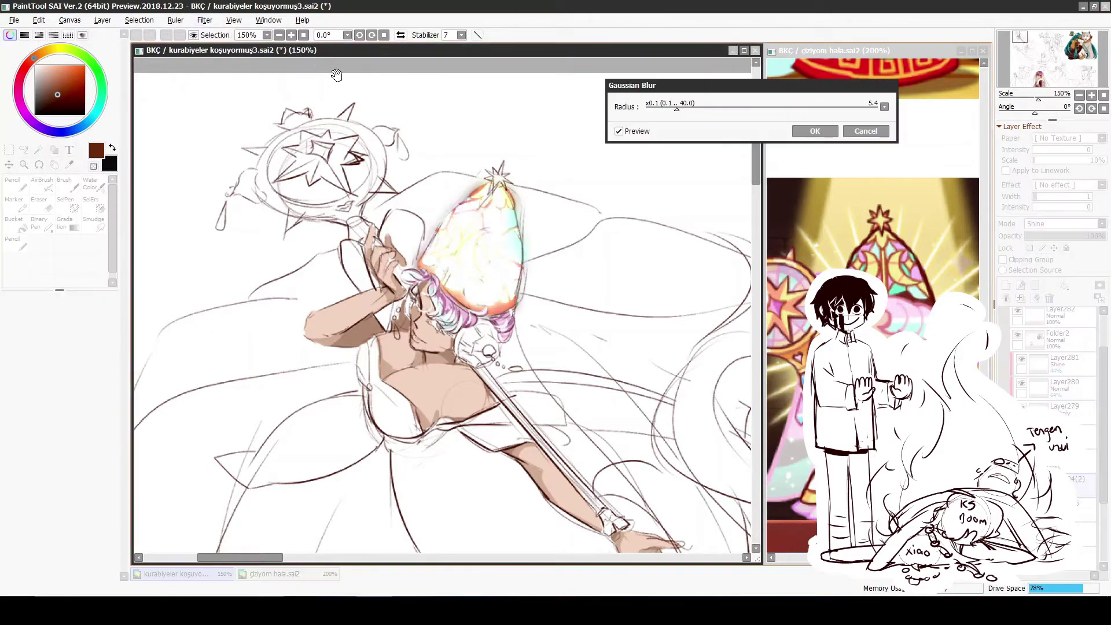
{"action": "left_click_drag", "start_coordinate": [675, 112], "coordinate": [654, 112]}
{"action": "left_click", "coordinate": [813, 131]}
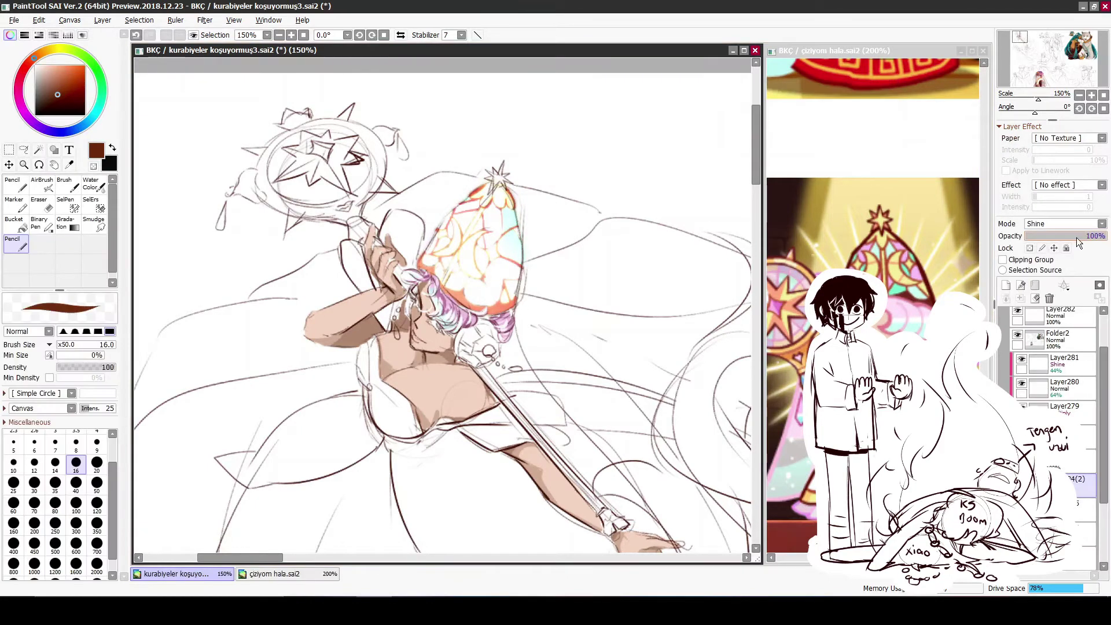
{"action": "left_click_drag", "start_coordinate": [1076, 236], "coordinate": [1060, 241]}
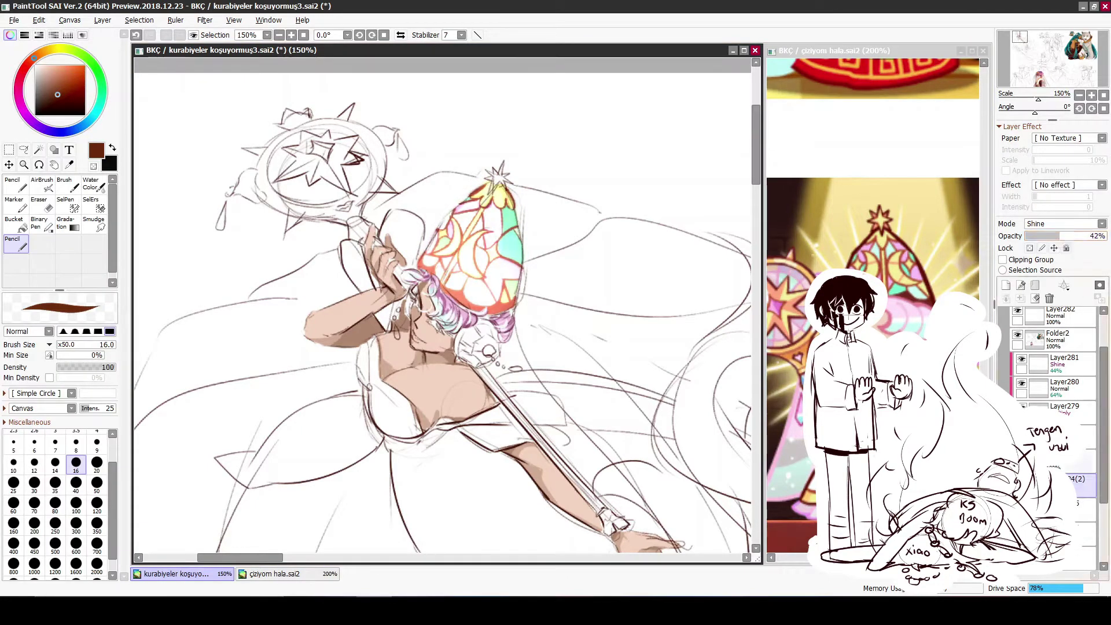
{"action": "key", "text": "ctrl+z"}
{"action": "key", "text": "ctrl+y"}
Blur the original hat colour layer with a Gaussian Blur radius of 1.5
{"action": "left_click", "coordinate": [1080, 557]}
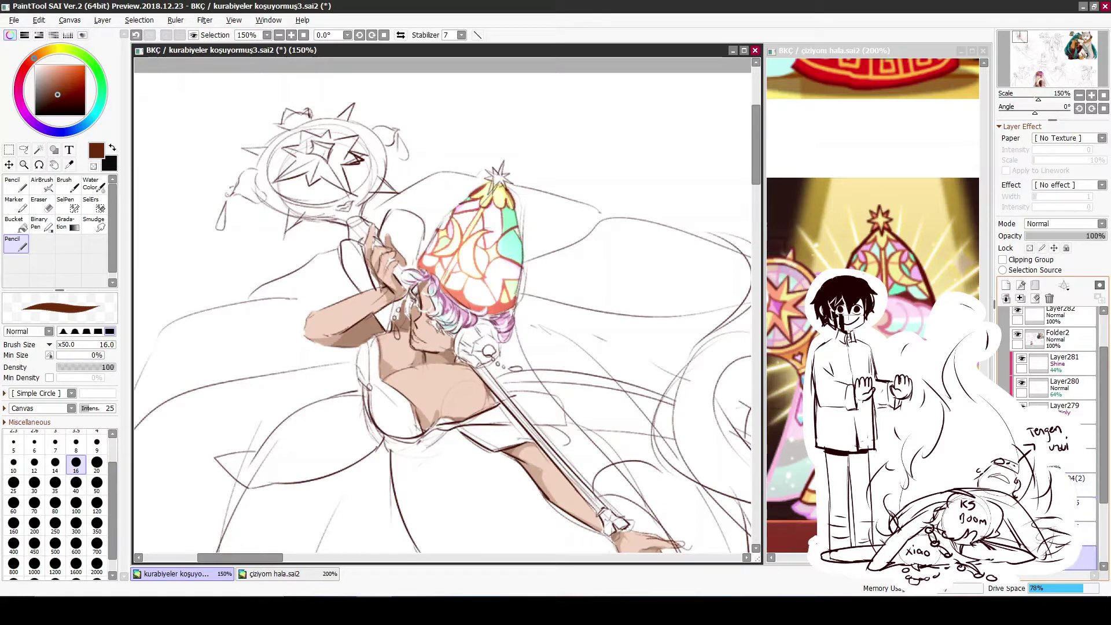
{"action": "key", "text": "ctrl+z"}
{"action": "key", "text": "ctrl+y"}
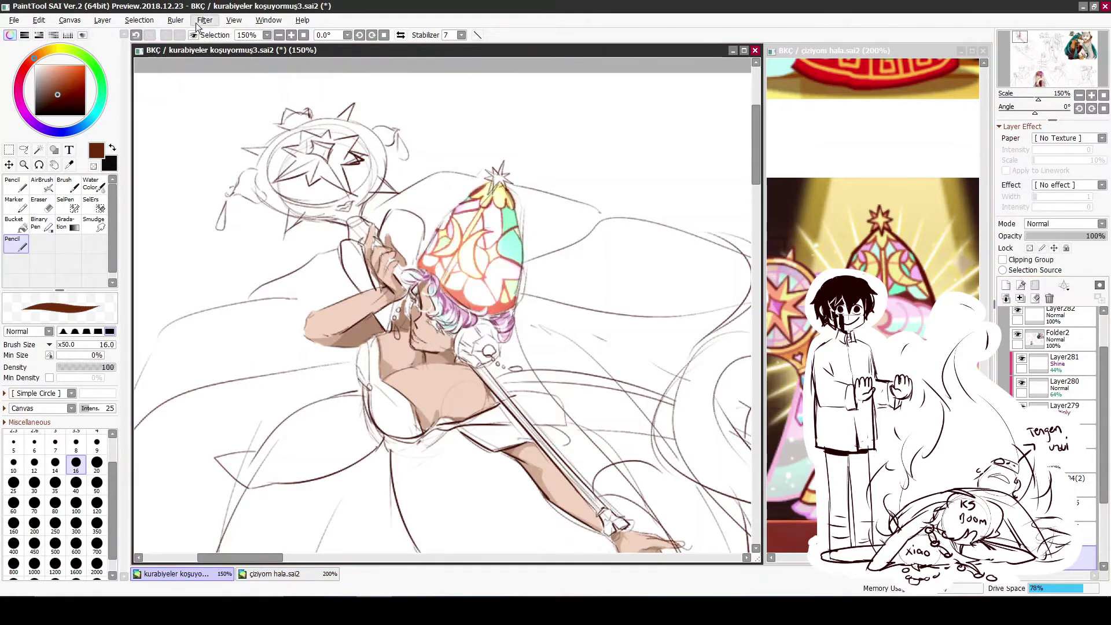
{"action": "left_click", "coordinate": [650, 107]}
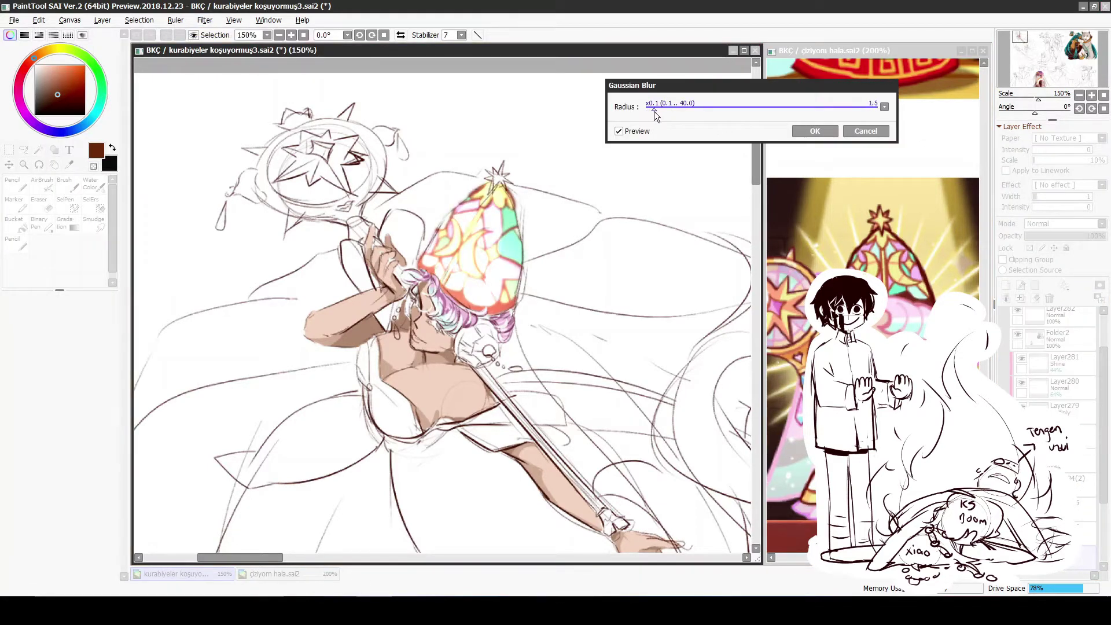
{"action": "left_click", "coordinate": [810, 130]}
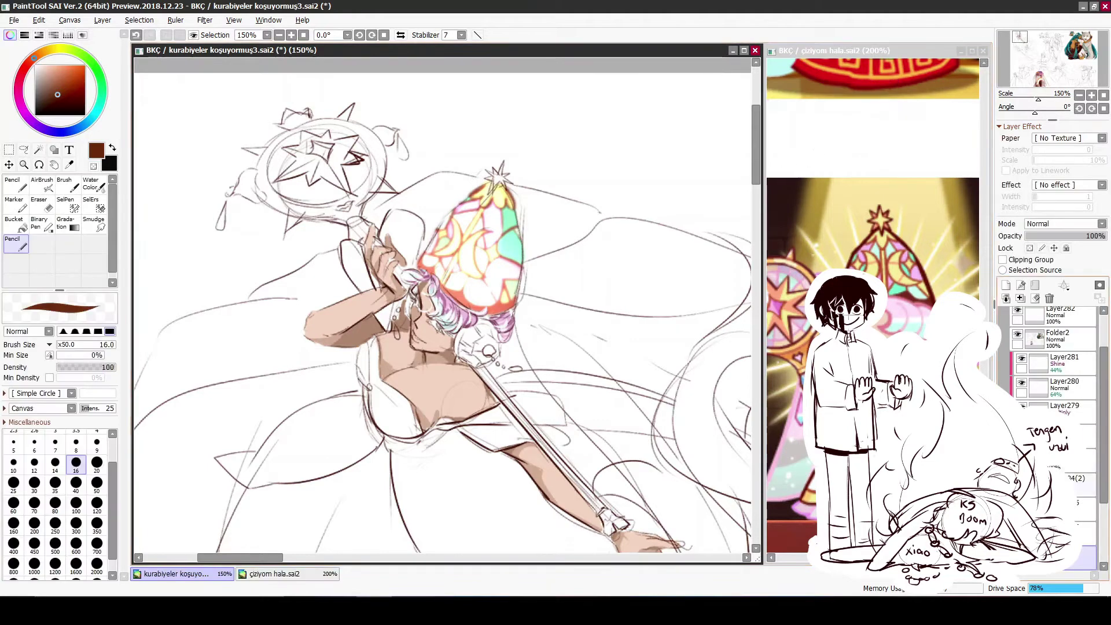
Raise the opacity of the hat's Multiply shadow layer to 69%
{"action": "left_click", "coordinate": [1085, 532]}
{"action": "left_click_drag", "start_coordinate": [1093, 237], "coordinate": [1083, 239]}
{"action": "key", "text": "space"}
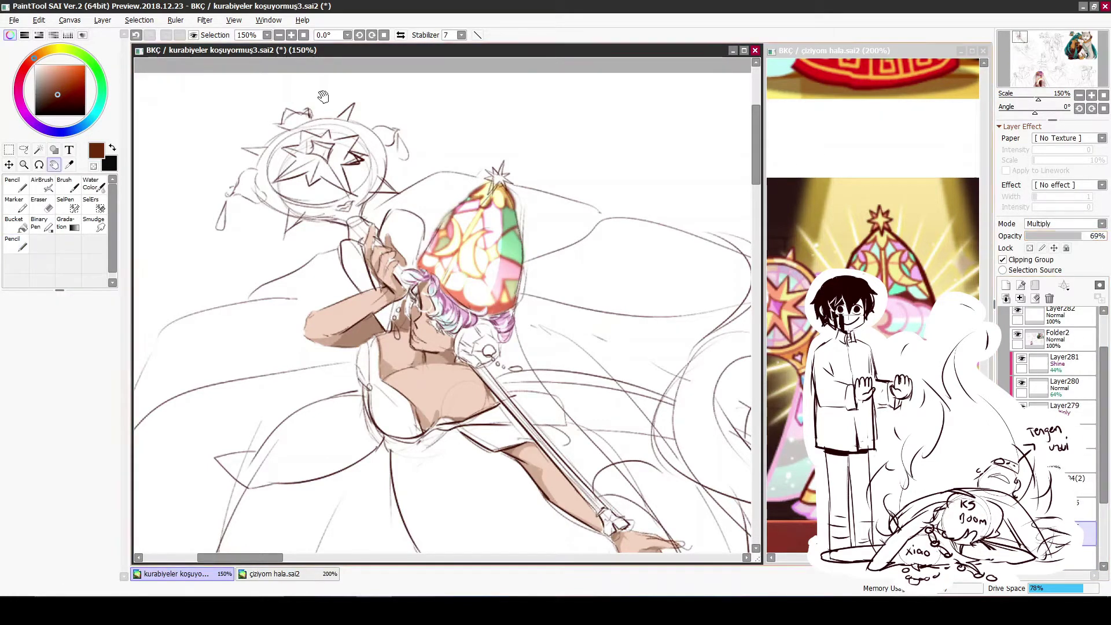
Sample a dark red from the reference image and paint the rim of the round ornament behind the character's head
{"action": "scroll", "coordinate": [323, 96], "scroll_direction": "down", "scroll_amount": 4}
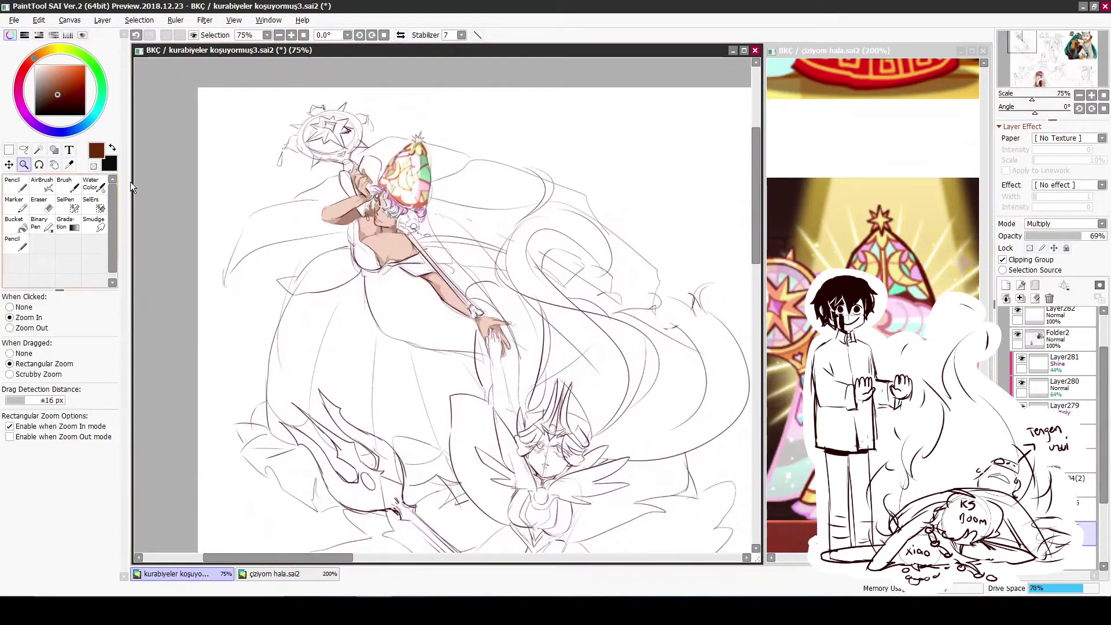
{"action": "left_click_drag", "start_coordinate": [319, 107], "coordinate": [491, 298]}
{"action": "scroll", "coordinate": [1053, 370], "scroll_direction": "down", "scroll_amount": 3}
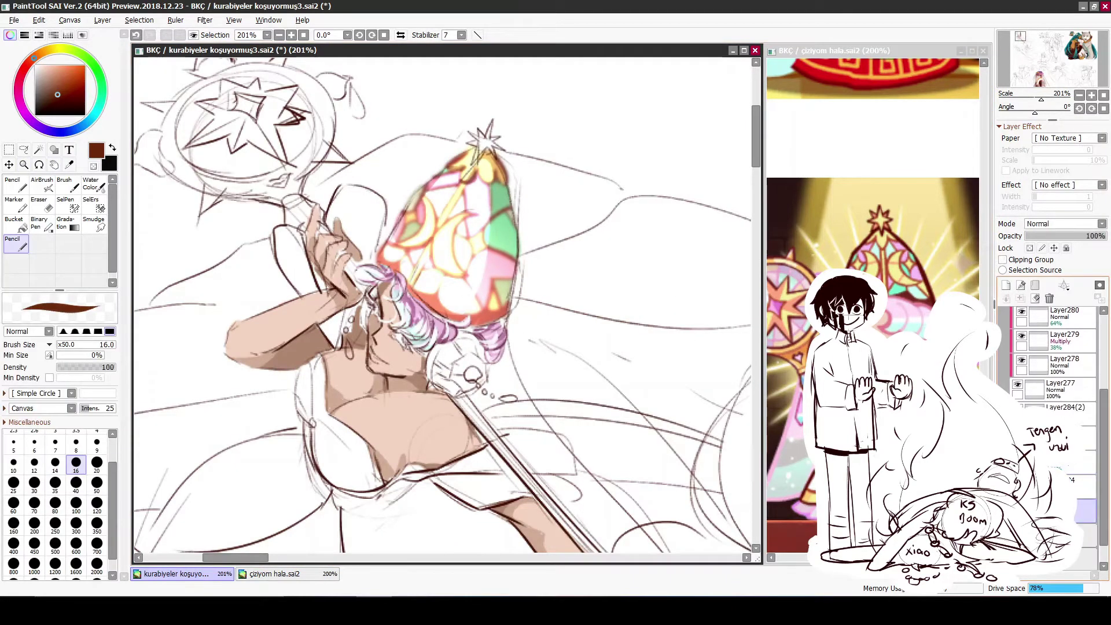
{"action": "key", "text": "alt"}
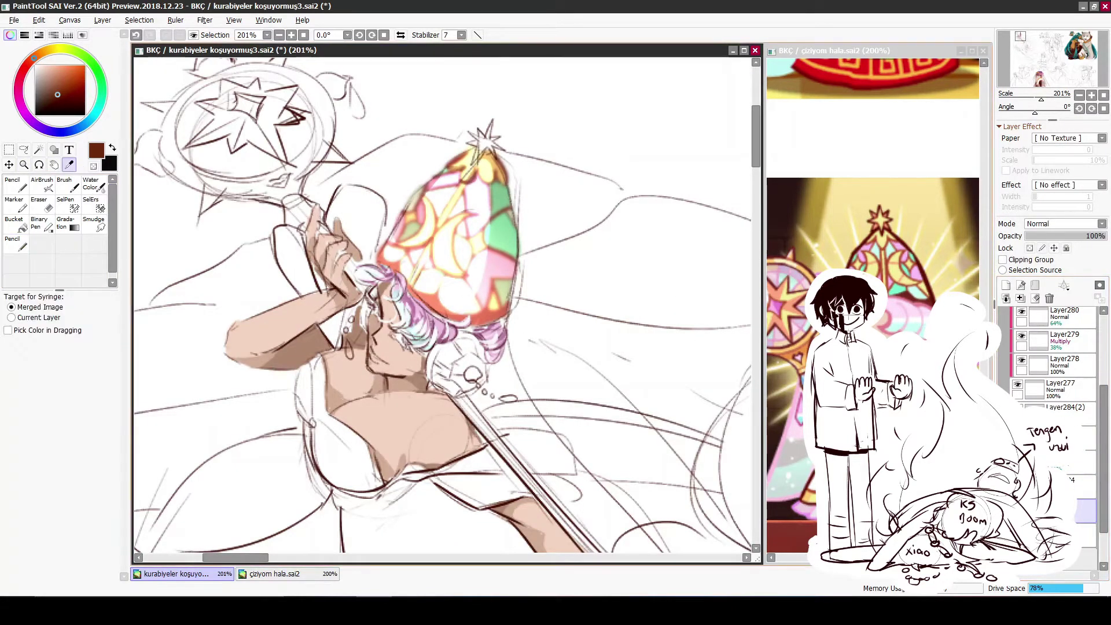
{"action": "left_click", "coordinate": [910, 288]}
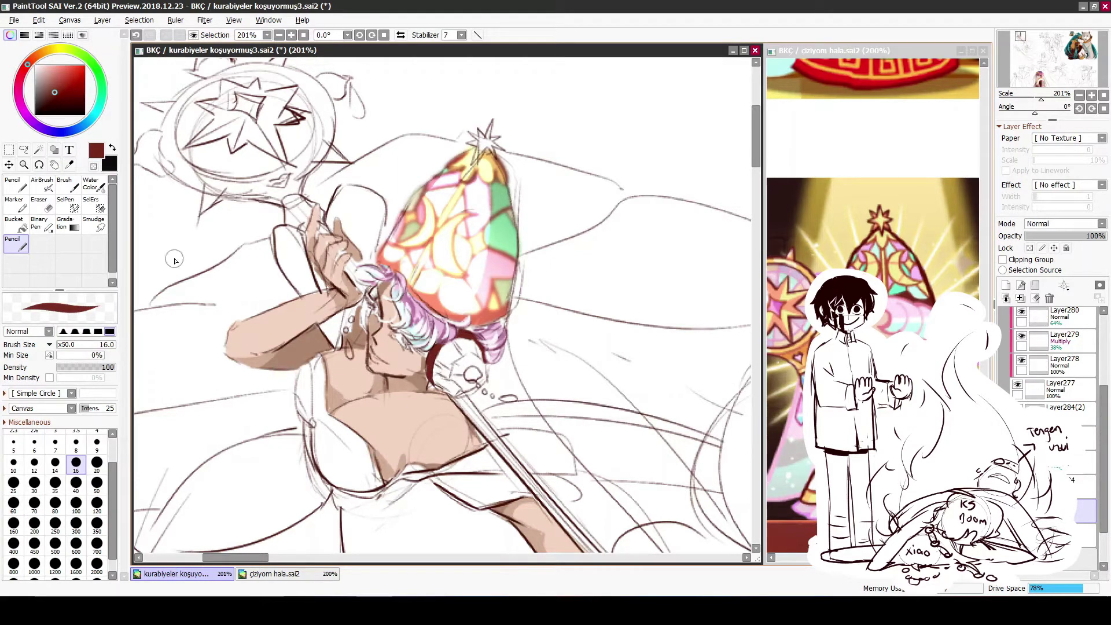
Erase the excess dark red to leave a thin outline around the round ornament
{"action": "scroll", "coordinate": [458, 370], "scroll_direction": "up", "scroll_amount": 3}
{"action": "key", "text": "e"}
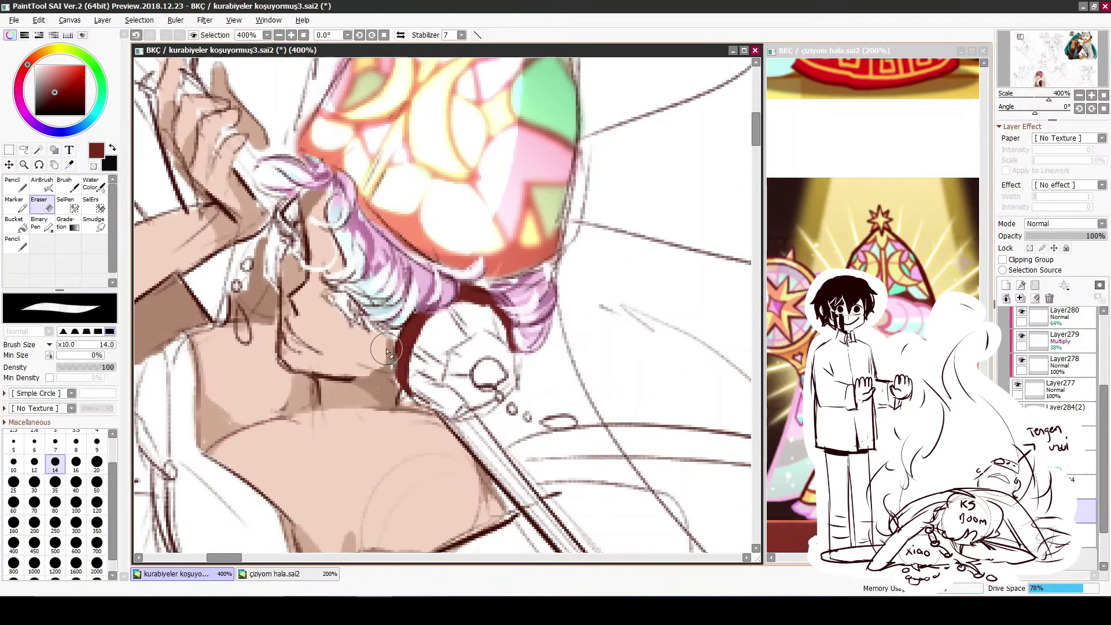
{"action": "left_click_drag", "start_coordinate": [387, 351], "coordinate": [383, 383]}
{"action": "key", "text": "ctrl+z"}
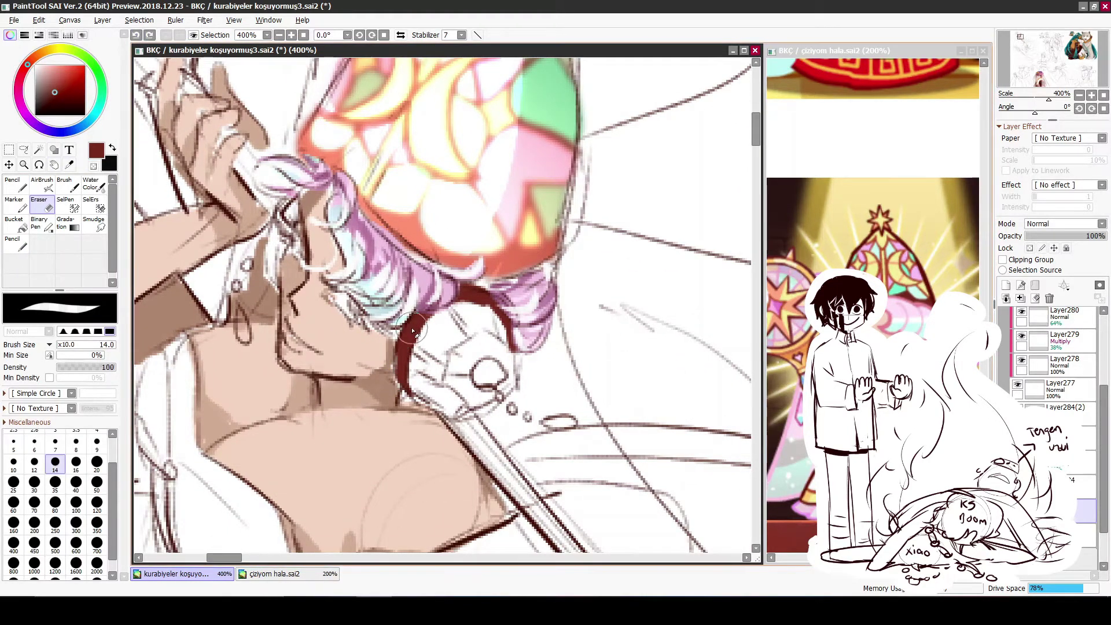
{"action": "mouse_move", "coordinate": [408, 339]}
{"action": "left_mouse_down"}
{"action": "mouse_move", "coordinate": [418, 308]}
{"action": "mouse_move", "coordinate": [406, 379]}
{"action": "mouse_move", "coordinate": [448, 322]}
{"action": "mouse_move", "coordinate": [437, 302]}
{"action": "mouse_move", "coordinate": [480, 300]}
{"action": "mouse_move", "coordinate": [504, 327]}
{"action": "left_mouse_up"}
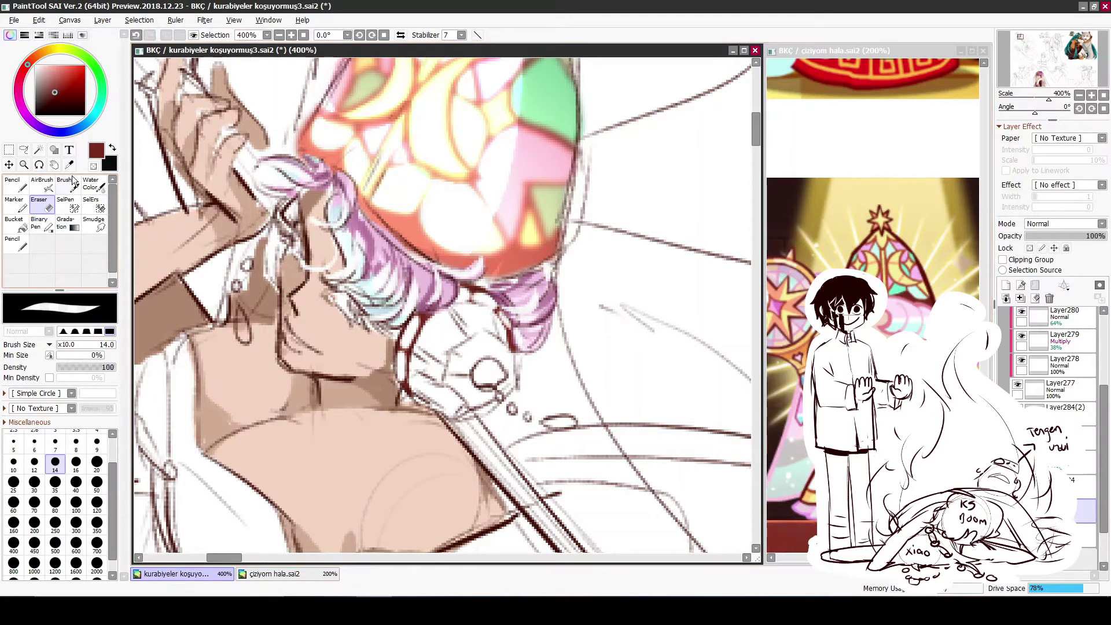
Sample a brighter red and draw the stained-glass frame lines across the round ornament
{"action": "key", "text": "alt"}
{"action": "left_click", "coordinate": [418, 348], "text": "alt"}
{"action": "mouse_move", "coordinate": [418, 349]}
{"action": "left_mouse_down"}
{"action": "mouse_move", "coordinate": [441, 366]}
{"action": "mouse_move", "coordinate": [415, 350]}
{"action": "mouse_move", "coordinate": [443, 362]}
{"action": "mouse_move", "coordinate": [471, 334]}
{"action": "mouse_move", "coordinate": [445, 308]}
{"action": "mouse_move", "coordinate": [446, 385]}
{"action": "mouse_move", "coordinate": [409, 383]}
{"action": "left_mouse_up"}
{"action": "mouse_move", "coordinate": [470, 410]}
{"action": "left_mouse_down"}
{"action": "mouse_move", "coordinate": [502, 393]}
{"action": "mouse_move", "coordinate": [512, 349]}
{"action": "mouse_move", "coordinate": [468, 337]}
{"action": "mouse_move", "coordinate": [488, 311]}
{"action": "left_mouse_up"}
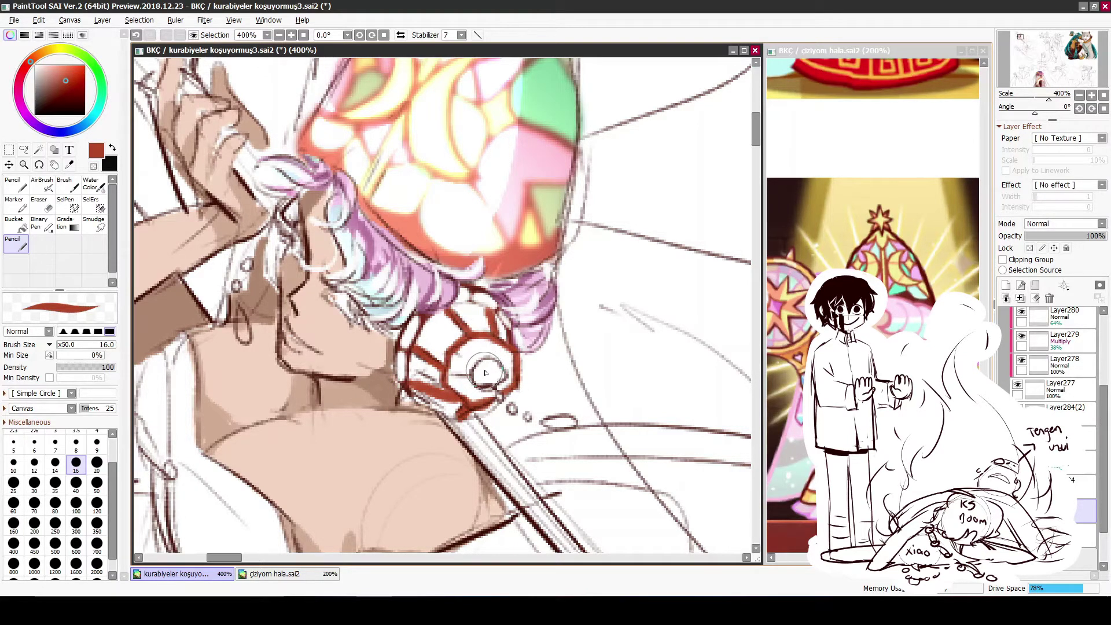
Fill the ornament's lower-left edge panes with pink-lilac and its upper-left panes with mint green, using sampled colours
{"action": "key", "text": "i"}
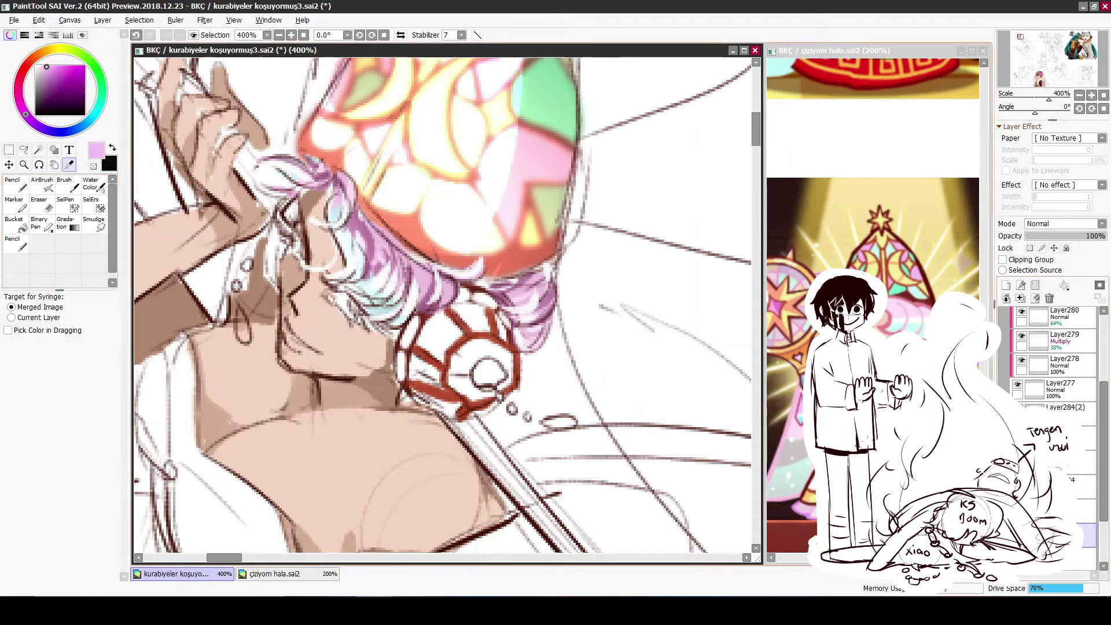
{"action": "key", "text": "n"}
{"action": "mouse_move", "coordinate": [403, 372]}
{"action": "left_mouse_down"}
{"action": "mouse_move", "coordinate": [399, 387]}
{"action": "mouse_move", "coordinate": [457, 412]}
{"action": "left_mouse_up"}
{"action": "left_click", "coordinate": [70, 164]}
{"action": "left_click", "coordinate": [552, 110]}
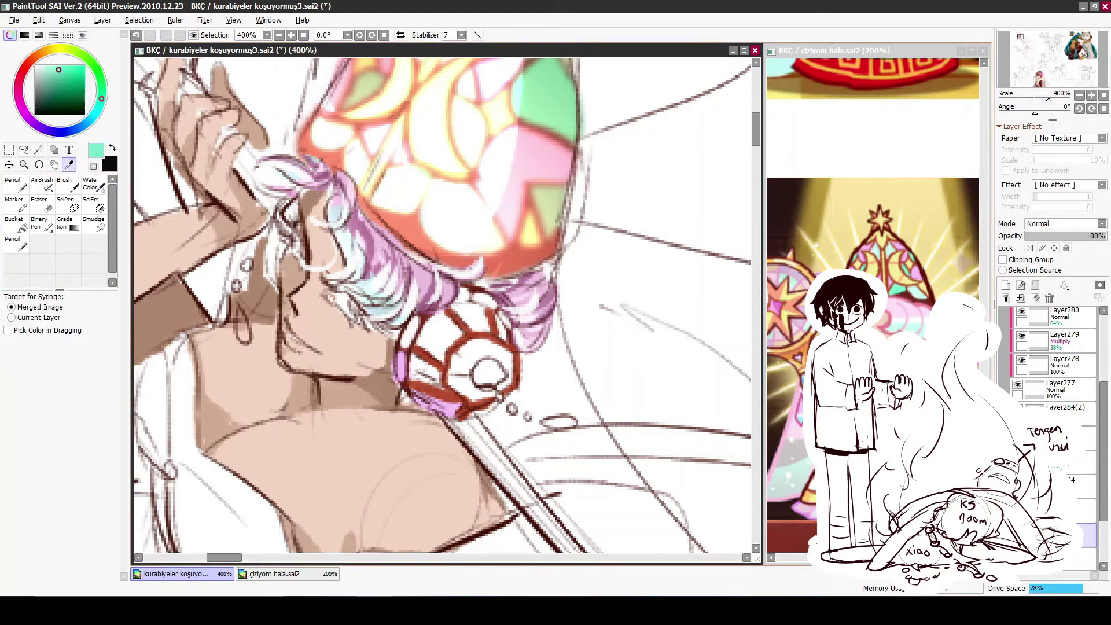
{"action": "key", "text": "n"}
{"action": "mouse_move", "coordinate": [403, 346]}
{"action": "left_mouse_down"}
{"action": "mouse_move", "coordinate": [407, 327]}
{"action": "mouse_move", "coordinate": [446, 350]}
{"action": "mouse_move", "coordinate": [440, 324]}
{"action": "left_mouse_up"}
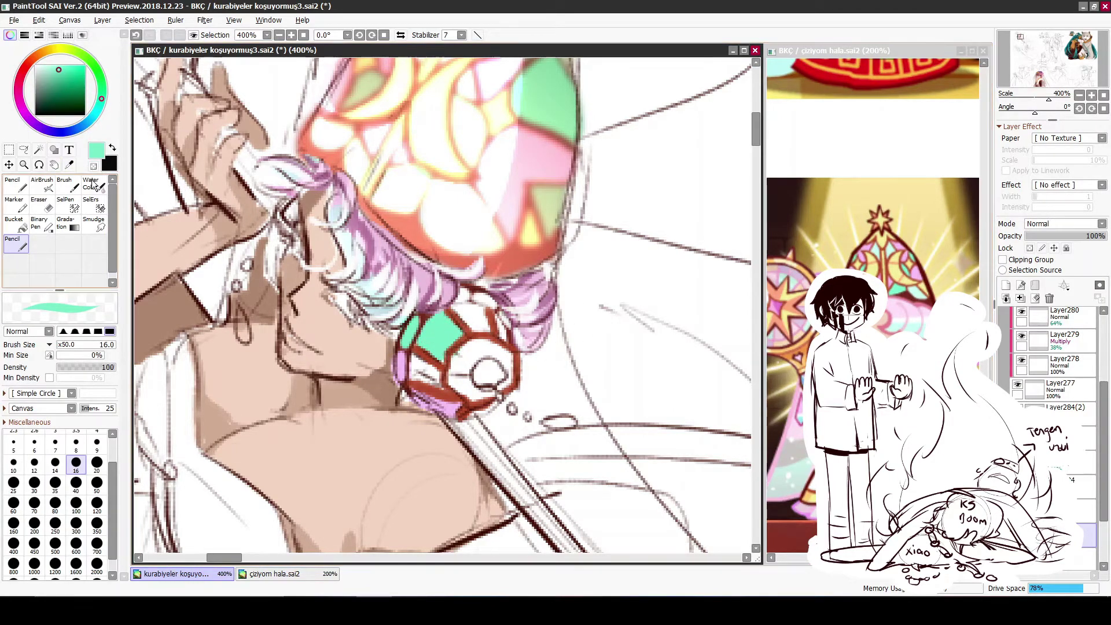
Fill the ornament's lower-left inner pane with pale aqua and the large pane around its centre knob with lilac
{"action": "key", "text": "alt"}
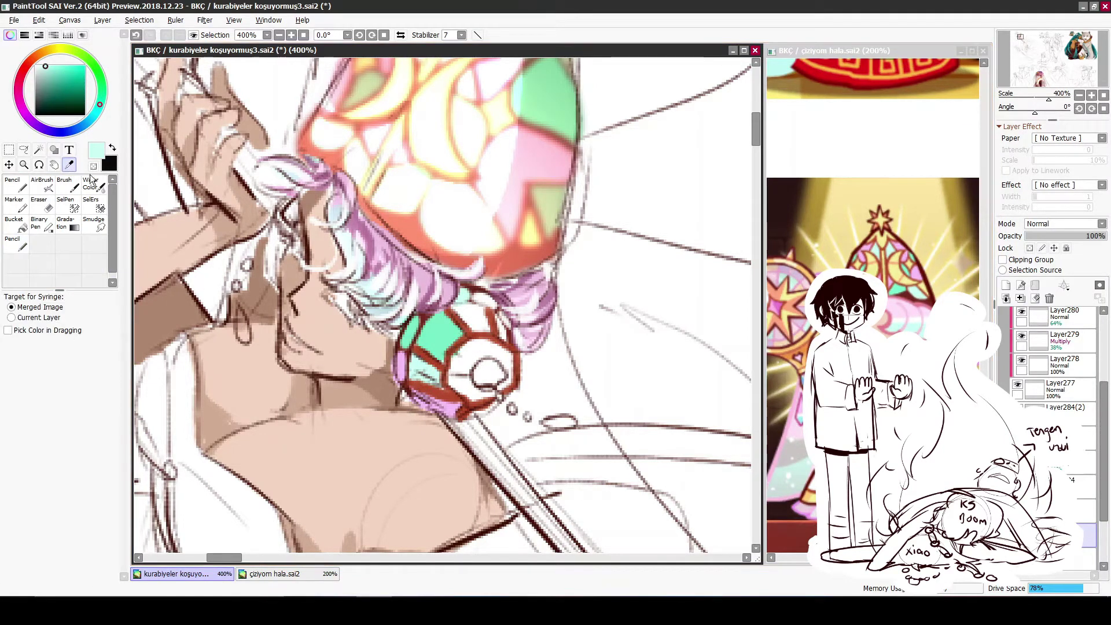
{"action": "left_click", "coordinate": [405, 368], "text": "alt"}
{"action": "mouse_move", "coordinate": [457, 347]}
{"action": "left_mouse_down"}
{"action": "mouse_move", "coordinate": [490, 393]}
{"action": "mouse_move", "coordinate": [503, 347]}
{"action": "left_mouse_up"}
Fill the ornament's upper pane with sampled yellow and the narrow pane at its upper-right edge with mint green
{"action": "key", "text": "alt"}
{"action": "left_click", "coordinate": [491, 299], "text": "alt"}
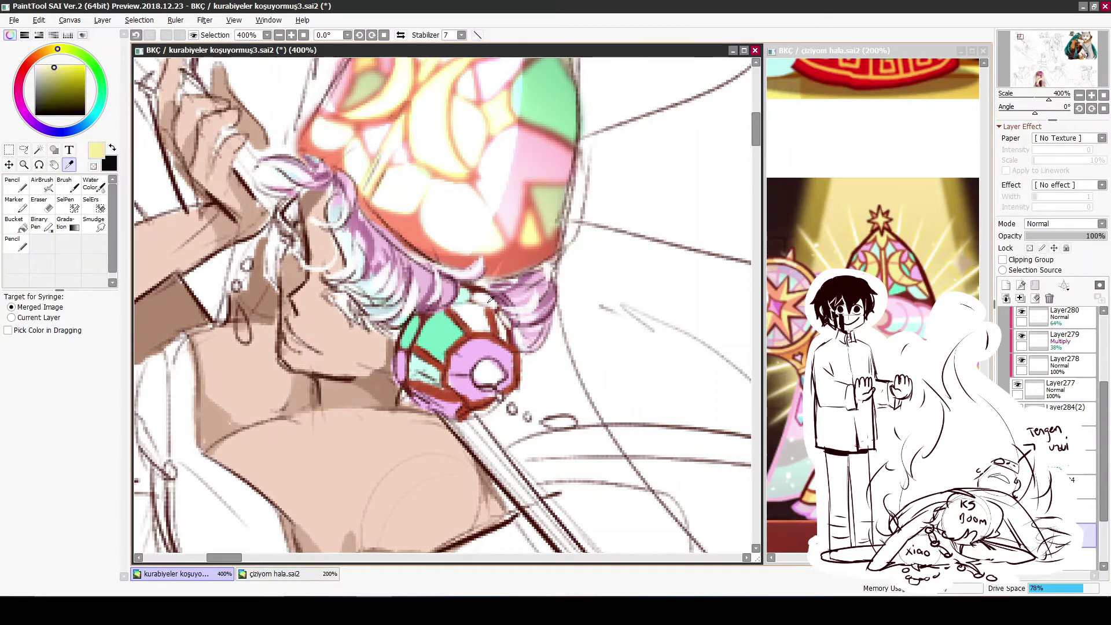
{"action": "mouse_move", "coordinate": [481, 301]}
{"action": "left_mouse_down"}
{"action": "mouse_move", "coordinate": [457, 311]}
{"action": "mouse_move", "coordinate": [495, 311]}
{"action": "mouse_move", "coordinate": [499, 352]}
{"action": "left_mouse_up"}
{"action": "left_click", "coordinate": [492, 305], "text": "alt"}
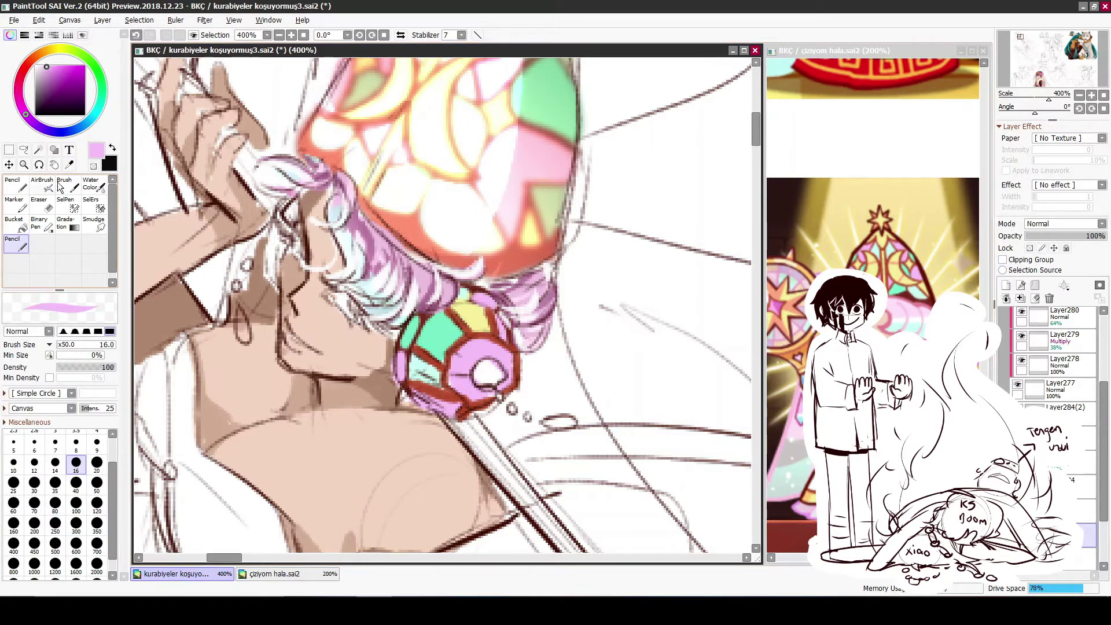
{"action": "left_click", "coordinate": [440, 341], "text": "alt"}
{"action": "left_click_drag", "start_coordinate": [498, 313], "coordinate": [511, 327]}
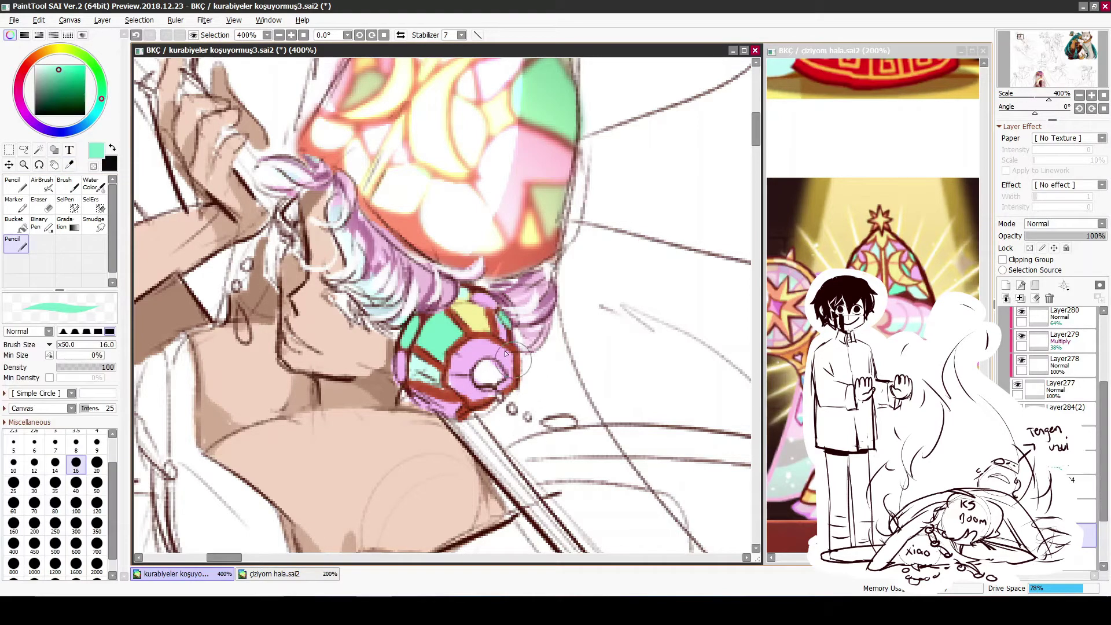
Paint dark red shadow over the ornament's edges on a clipped layer with a size 50 brush
{"action": "left_click", "coordinate": [103, 20]}
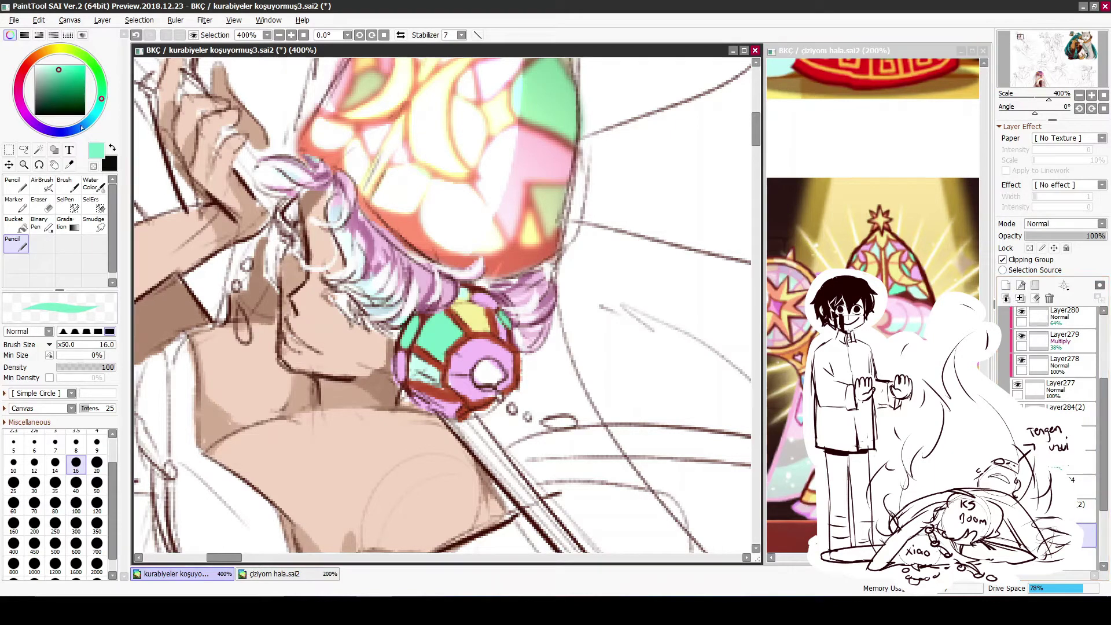
{"action": "left_click", "coordinate": [30, 60]}
{"action": "left_click", "coordinate": [65, 81]}
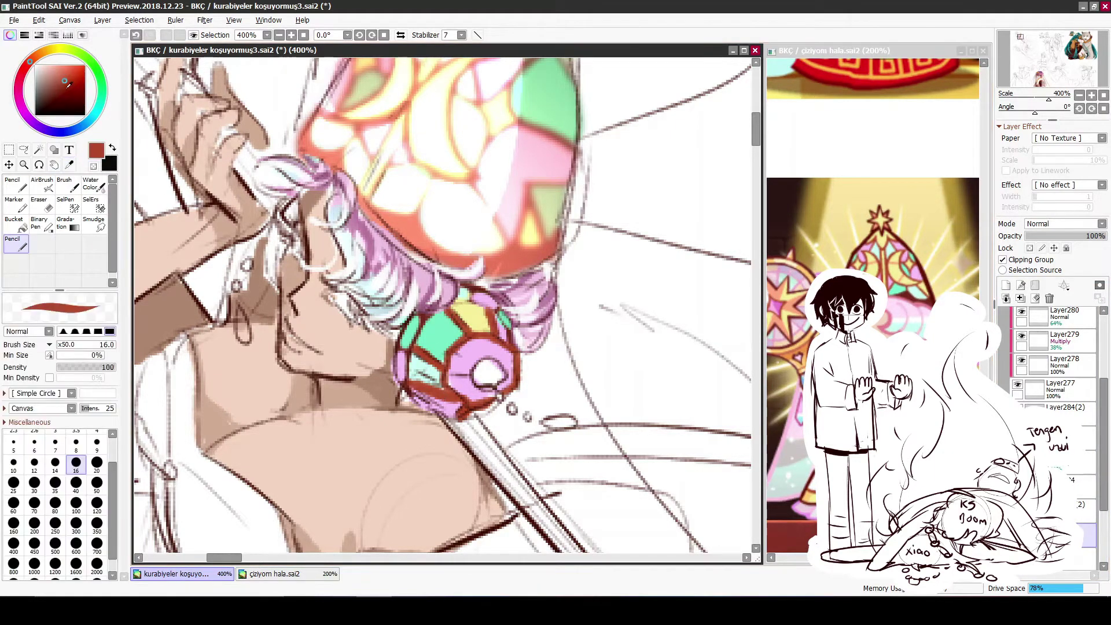
{"action": "left_click", "coordinate": [96, 482]}
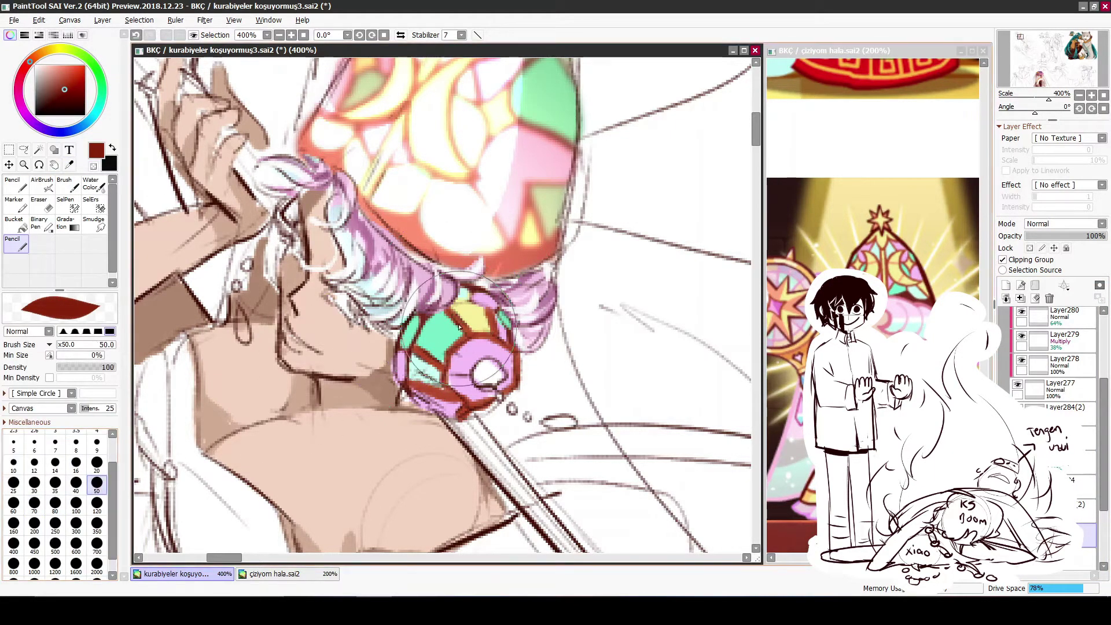
{"action": "mouse_move", "coordinate": [474, 300]}
{"action": "left_mouse_down"}
{"action": "mouse_move", "coordinate": [453, 374]}
{"action": "mouse_move", "coordinate": [463, 393]}
{"action": "mouse_move", "coordinate": [486, 371]}
{"action": "mouse_move", "coordinate": [480, 399]}
{"action": "mouse_move", "coordinate": [440, 405]}
{"action": "left_mouse_up"}
Set the ornament's shadow layer to Multiply at 49% opacity and erase the shadow from its lower panes
{"action": "left_click", "coordinate": [1065, 224]}
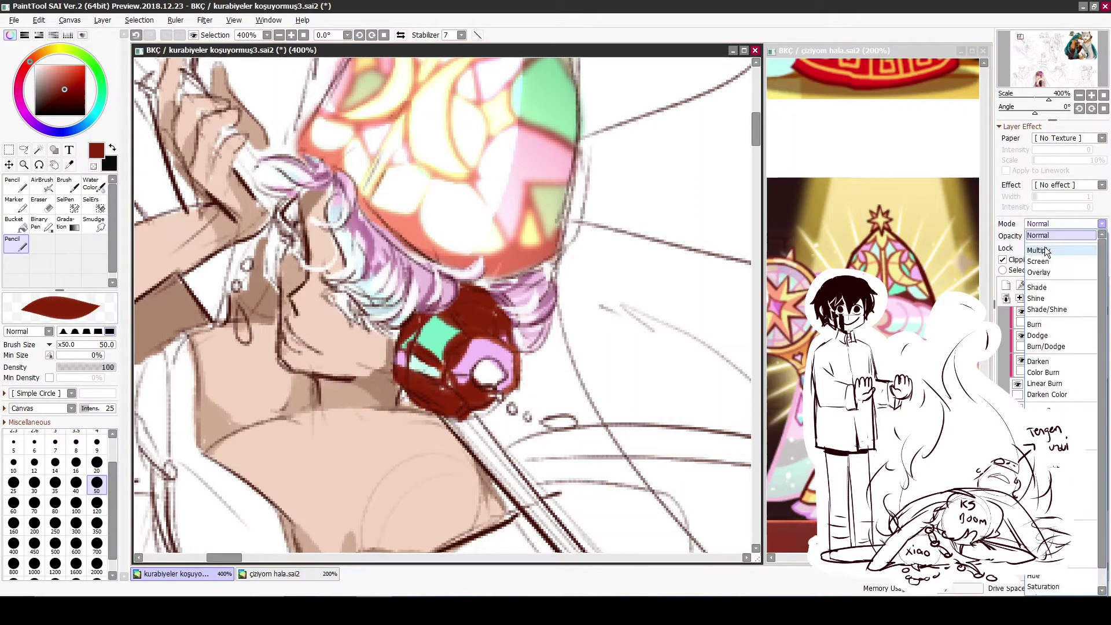
{"action": "left_click", "coordinate": [1057, 239]}
{"action": "left_click_drag", "start_coordinate": [1056, 237], "coordinate": [1065, 236]}
{"action": "key", "text": "e"}
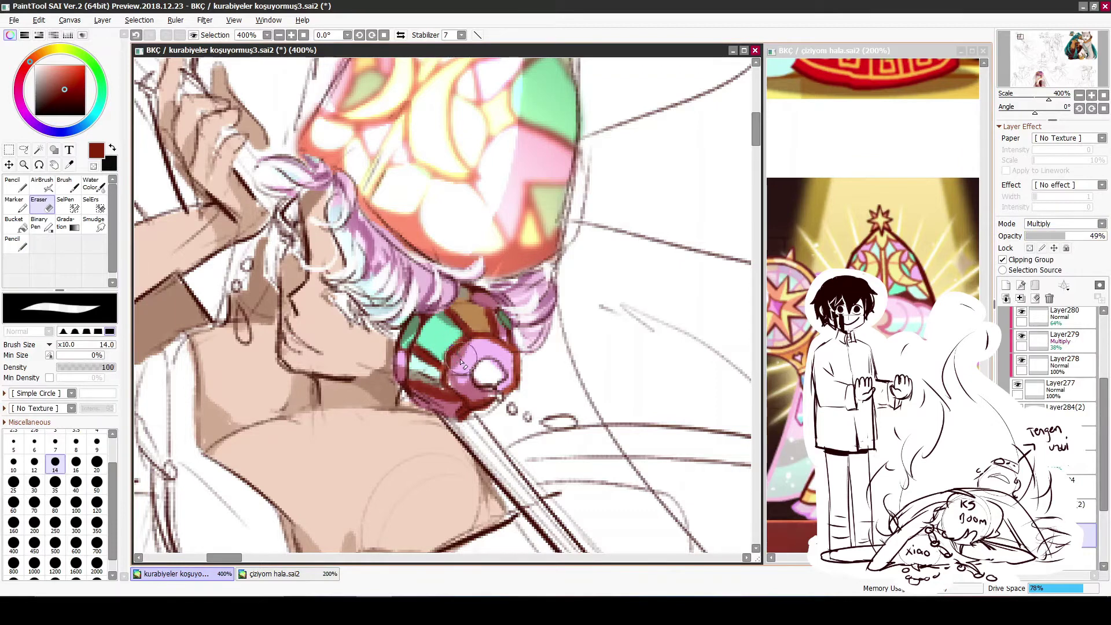
{"action": "mouse_move", "coordinate": [480, 401]}
{"action": "left_mouse_down"}
{"action": "mouse_move", "coordinate": [512, 399]}
{"action": "mouse_move", "coordinate": [401, 364]}
{"action": "left_mouse_up"}
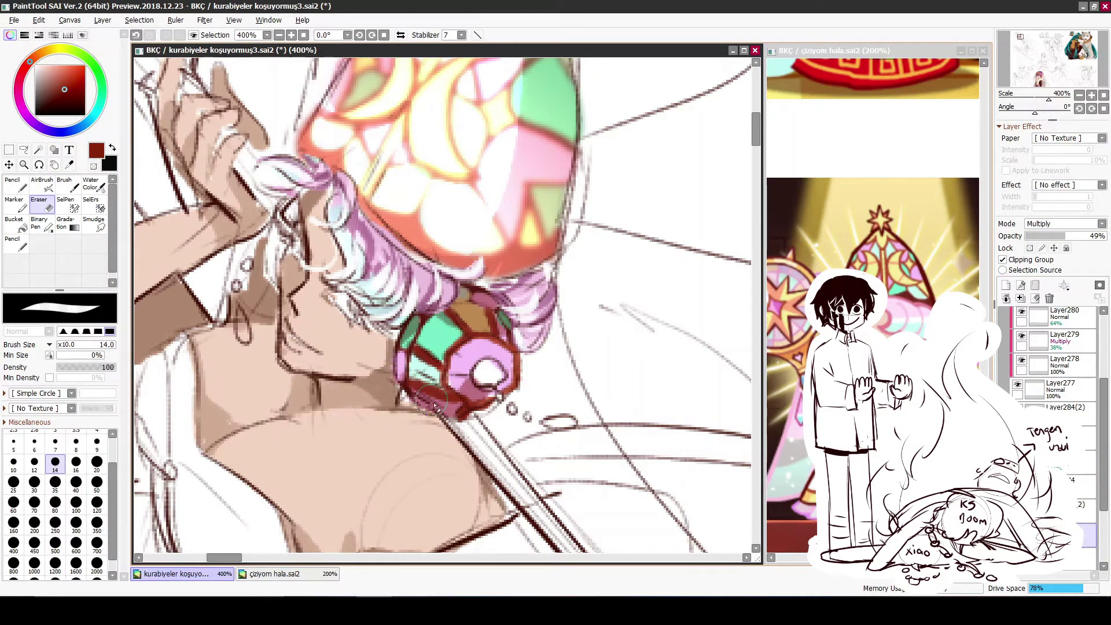
{"action": "left_click_drag", "start_coordinate": [433, 405], "coordinate": [404, 371]}
Apply a Gaussian Blur of radius 1.1 to the ornament's duplicated colour layer and set its blending mode to Shine
{"action": "left_click", "coordinate": [205, 20]}
{"action": "left_click", "coordinate": [341, 56]}
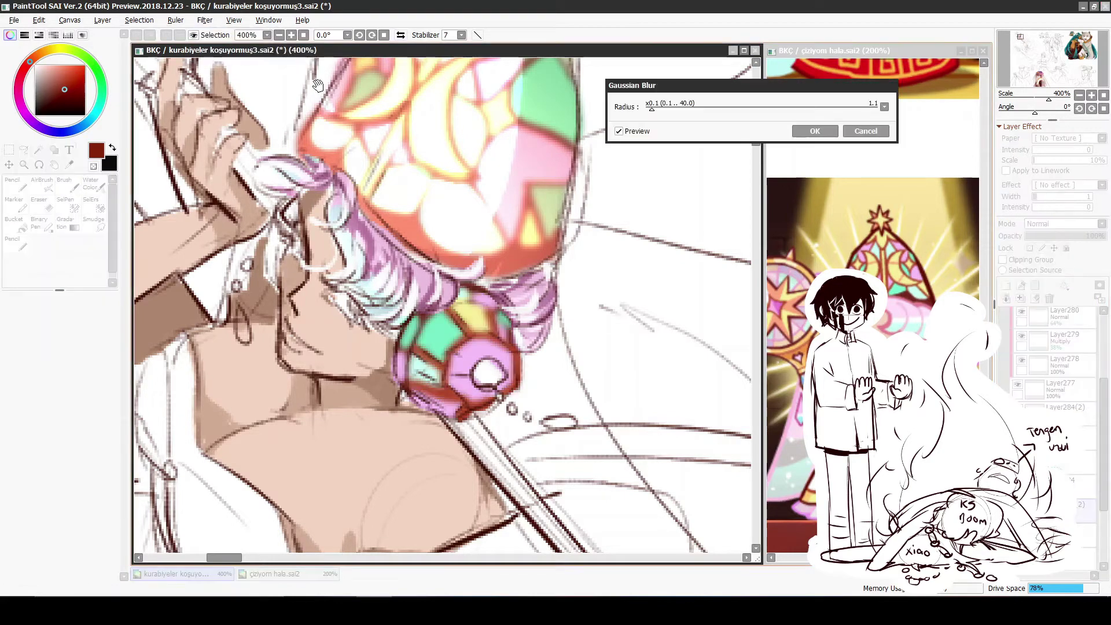
{"action": "left_click", "coordinate": [815, 130]}
{"action": "left_click", "coordinate": [1064, 223]}
{"action": "left_click", "coordinate": [1059, 290]}
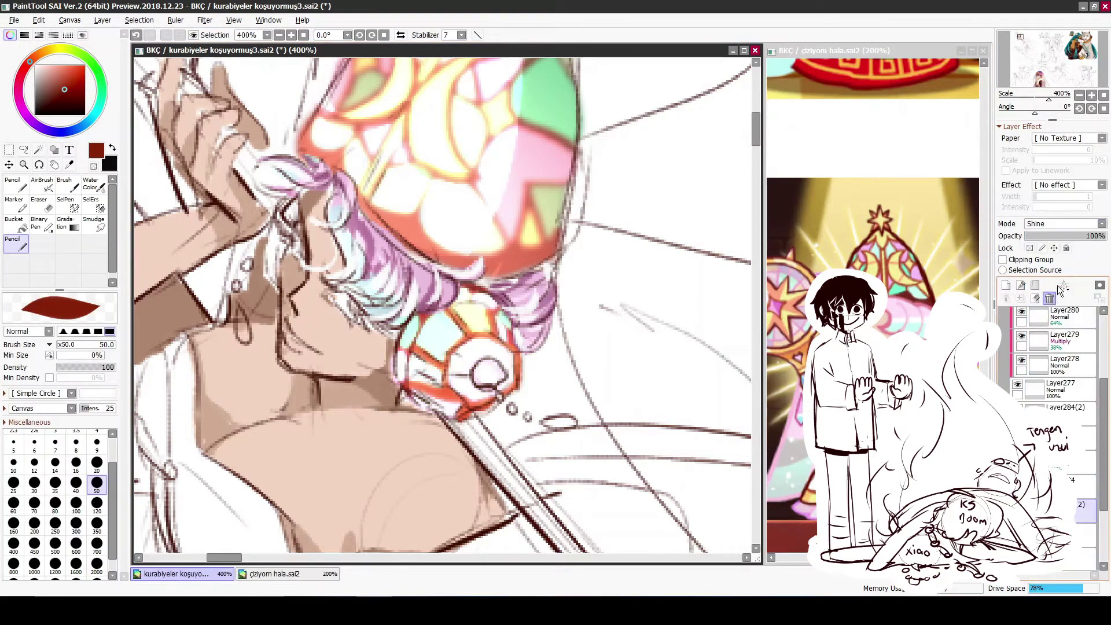
{"action": "left_click_drag", "start_coordinate": [521, 231], "coordinate": [505, 272]}
{"action": "left_click", "coordinate": [205, 19]}
{"action": "mouse_move", "coordinate": [254, 53]}
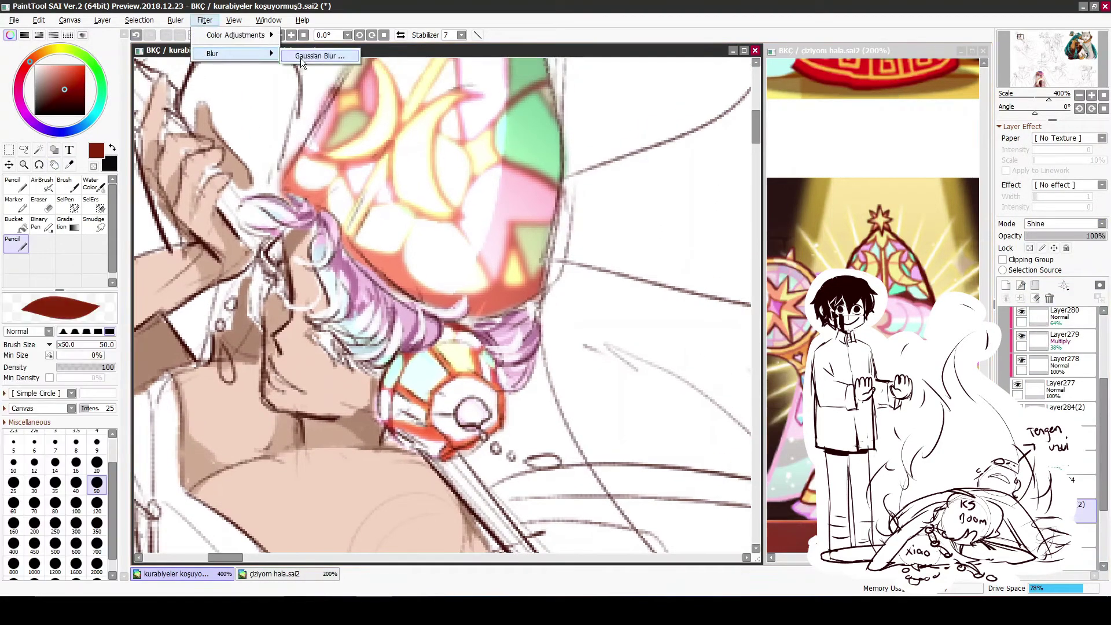
{"action": "left_click", "coordinate": [318, 56]}
{"action": "left_click", "coordinate": [861, 129]}
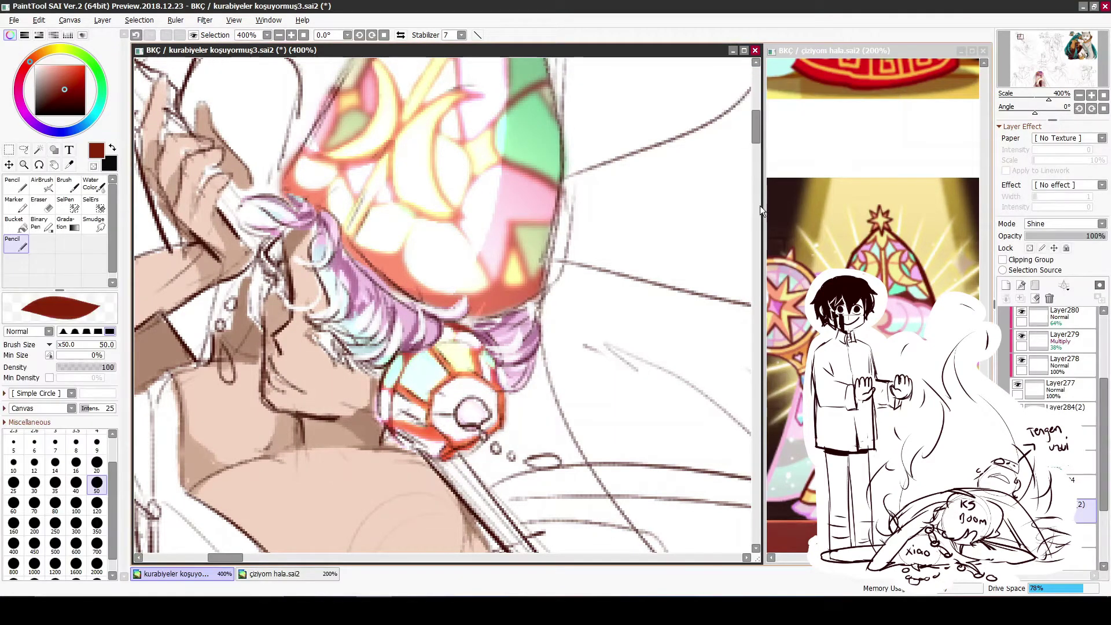
{"action": "key", "text": "space"}
{"action": "key", "text": "ctrl+z"}
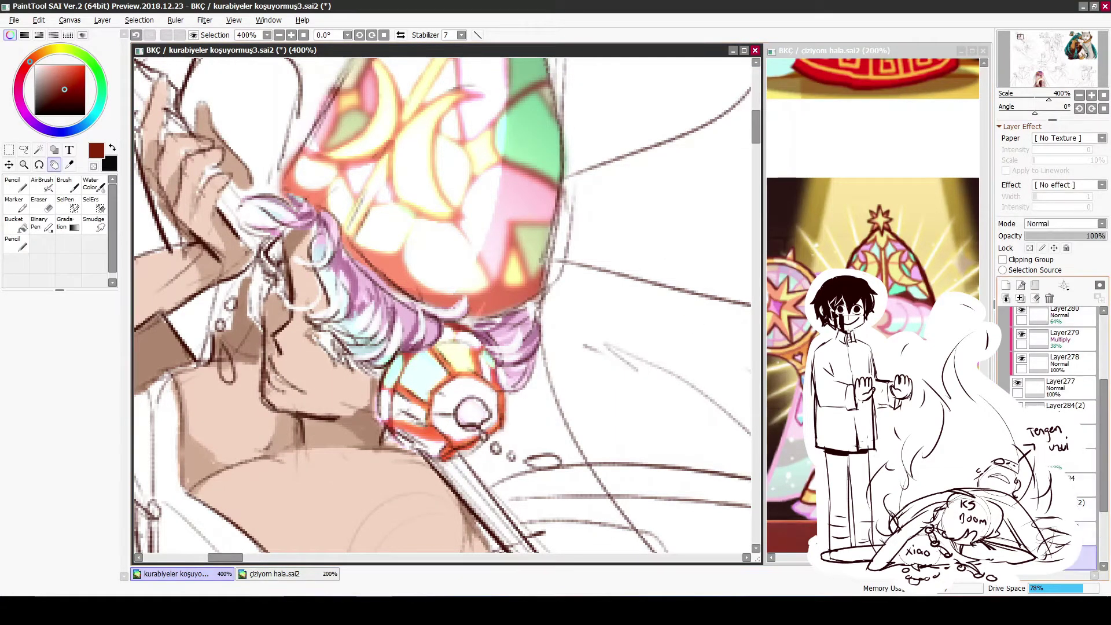
Blur the ornament's original colour layer with a Gaussian Blur radius of 1.1
{"action": "left_click", "coordinate": [205, 19]}
{"action": "mouse_move", "coordinate": [255, 53]}
{"action": "left_click", "coordinate": [318, 56]}
{"action": "mouse_move", "coordinate": [648, 104]}
{"action": "left_mouse_down"}
{"action": "mouse_move", "coordinate": [663, 111]}
{"action": "mouse_move", "coordinate": [653, 110]}
{"action": "left_mouse_up"}
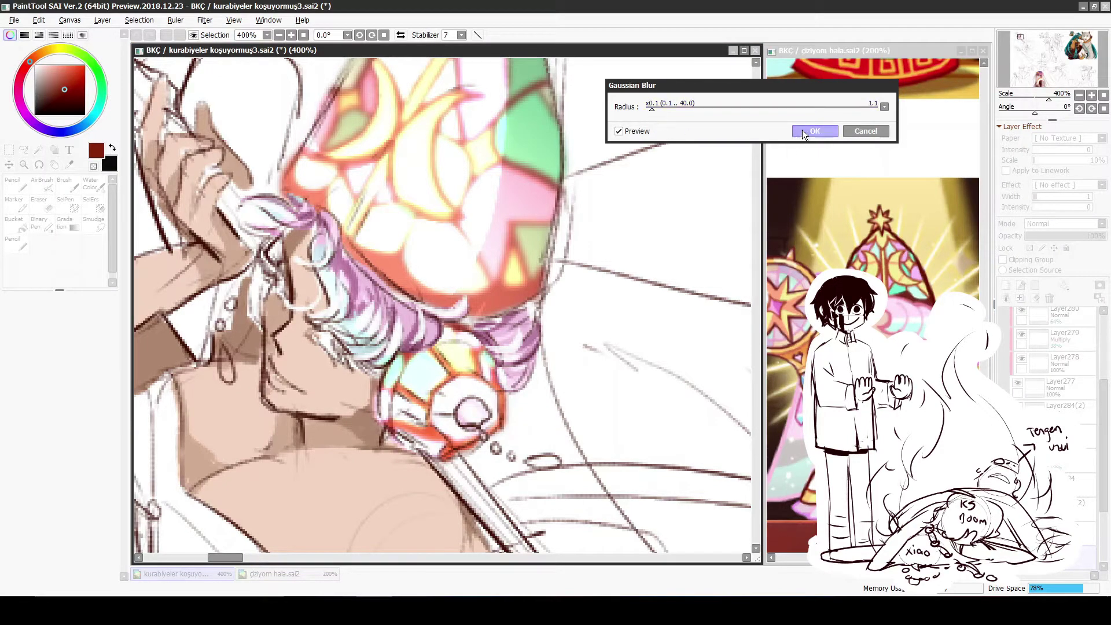
{"action": "left_click", "coordinate": [810, 131]}
Add a new layer and paint a sampled dark maroon shadow on the ornament's side nearest the face
{"action": "scroll", "coordinate": [343, 179], "scroll_direction": "down", "scroll_amount": 5}
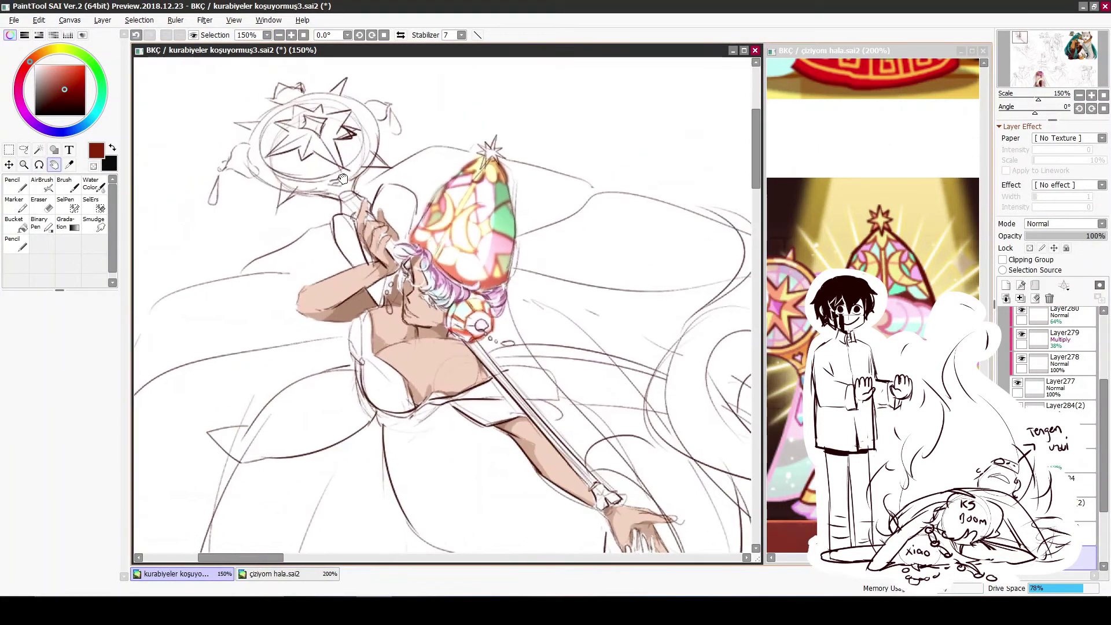
{"action": "key", "text": "n"}
{"action": "left_click", "coordinate": [1005, 285]}
{"action": "left_click", "coordinate": [457, 312], "text": "alt"}
{"action": "scroll", "coordinate": [457, 312], "scroll_direction": "up", "scroll_amount": 2}
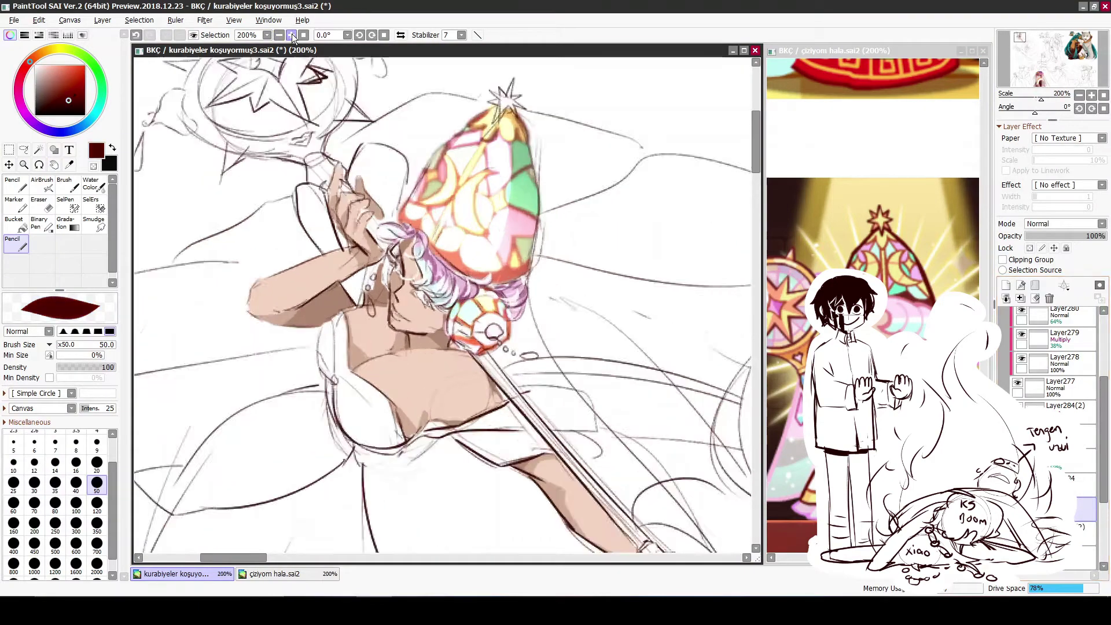
{"action": "left_click_drag", "start_coordinate": [473, 301], "coordinate": [460, 345]}
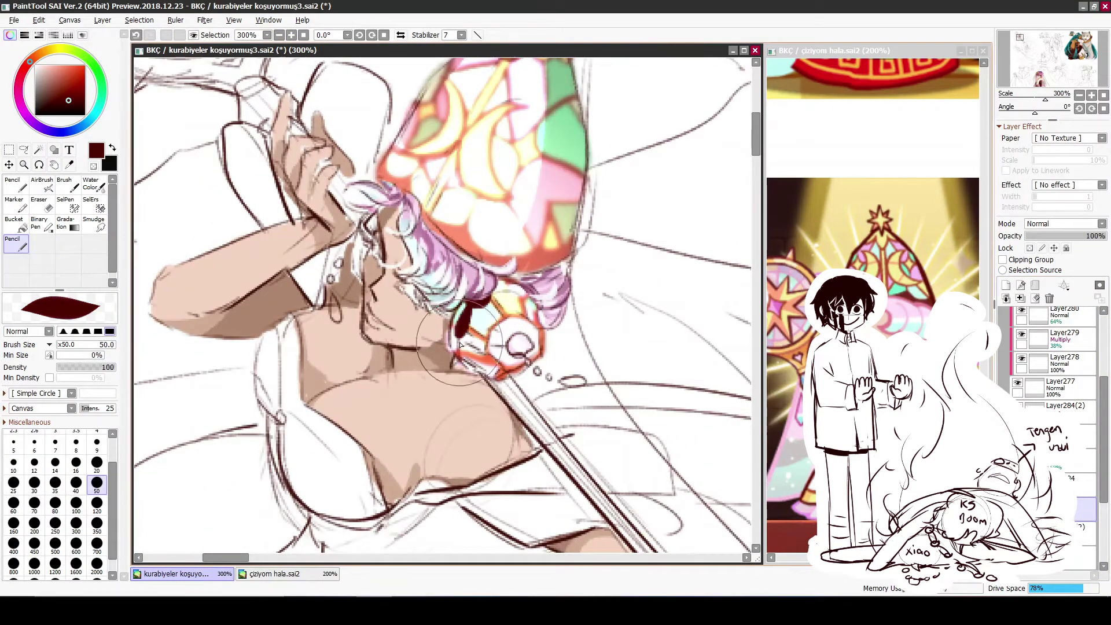
Reduce the brush size to 25 and paint the dark maroon shadow under the hair along the ornament's upper edge
{"action": "key", "text": "bracketleft"}
{"action": "key", "text": "bracketleft"}
{"action": "key", "text": "bracketleft"}
{"action": "key", "text": "bracketleft"}
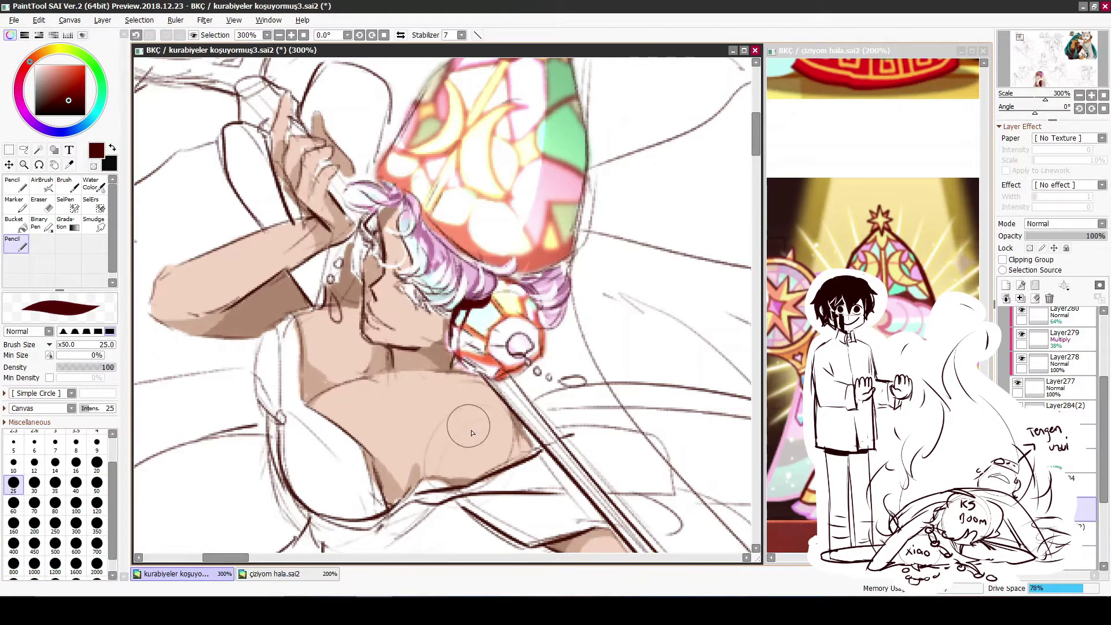
{"action": "mouse_move", "coordinate": [492, 298]}
{"action": "left_mouse_down"}
{"action": "mouse_move", "coordinate": [450, 326]}
{"action": "mouse_move", "coordinate": [485, 326]}
{"action": "left_mouse_up"}
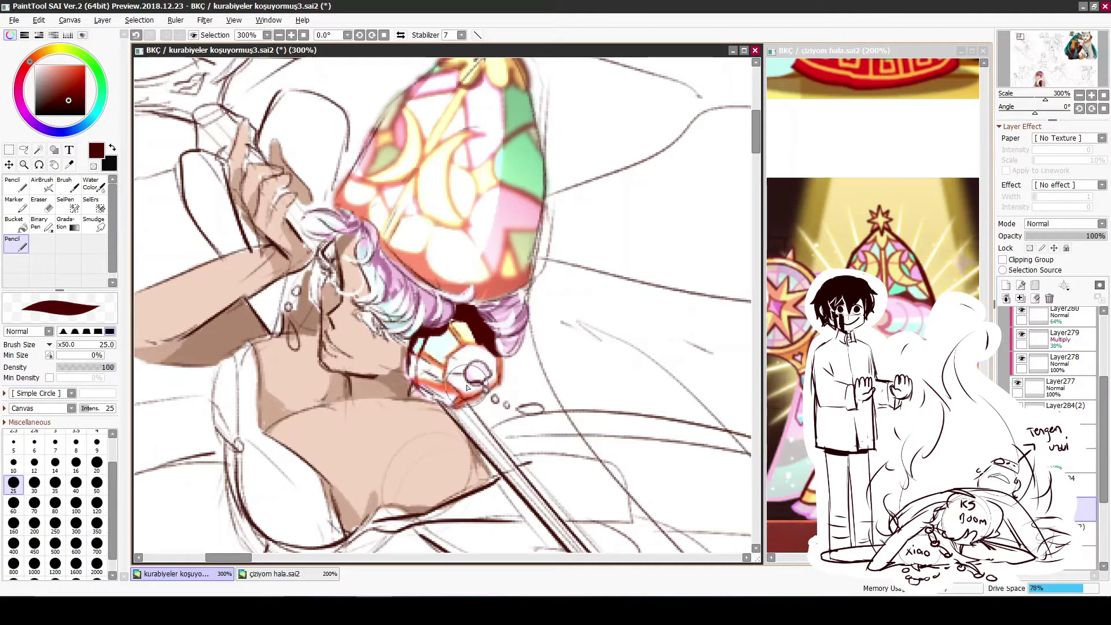
Lower the opacity of the hair's shadow layer to 41% and check the result on the whole figure
{"action": "left_click", "coordinate": [1058, 236]}
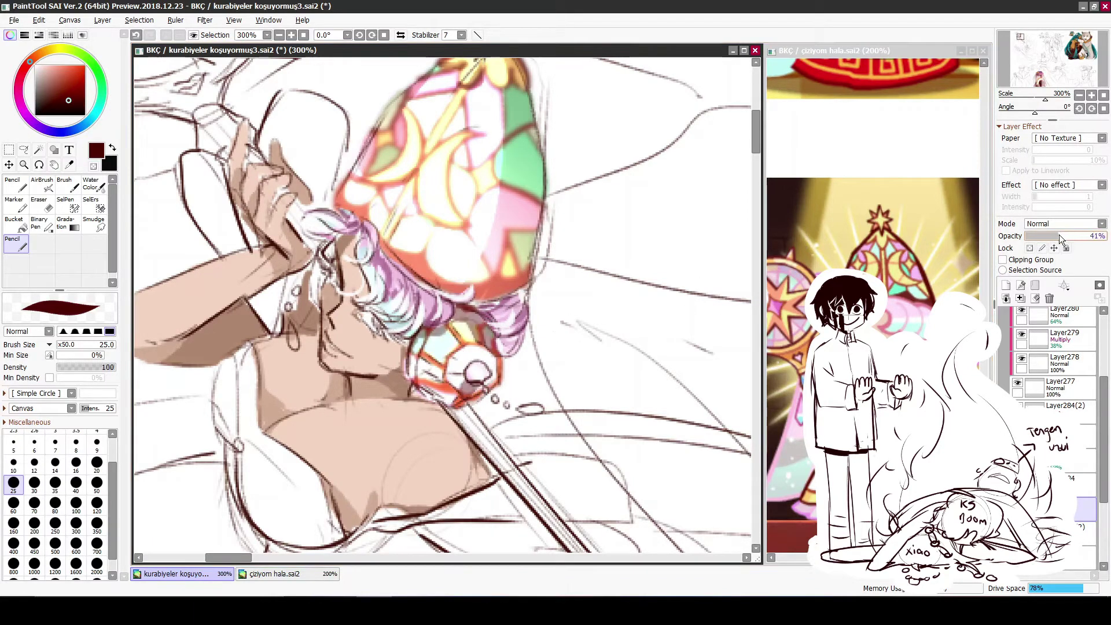
{"action": "key", "text": "space"}
{"action": "key", "text": "Home"}
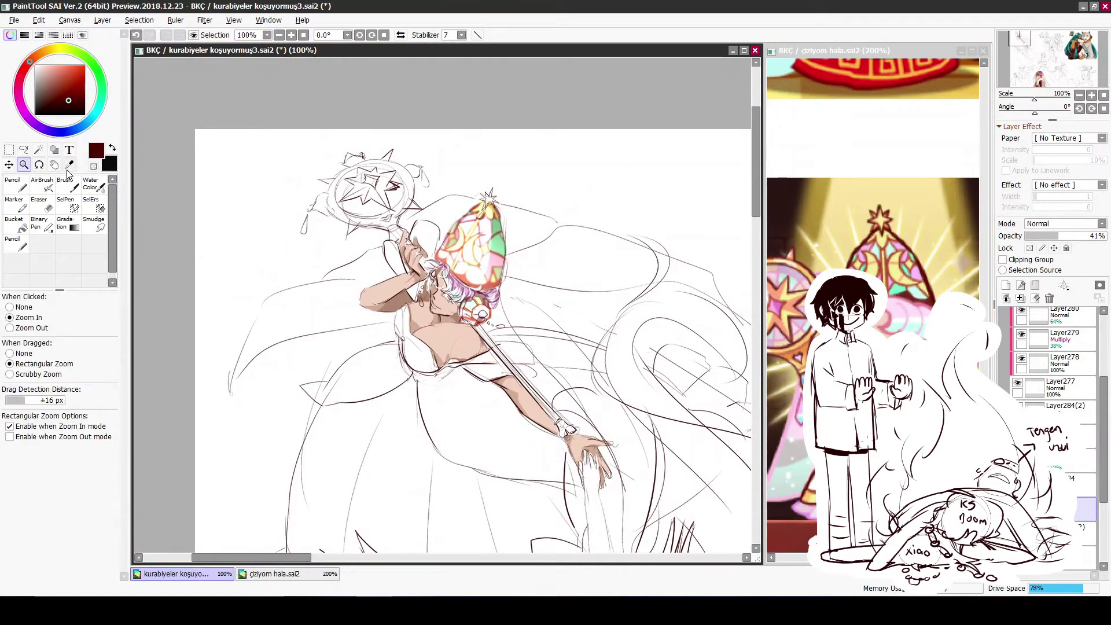
{"action": "left_click_drag", "start_coordinate": [283, 166], "coordinate": [559, 385]}
{"action": "key", "text": "ctrl+z"}
{"action": "key", "text": "ctrl+y"}
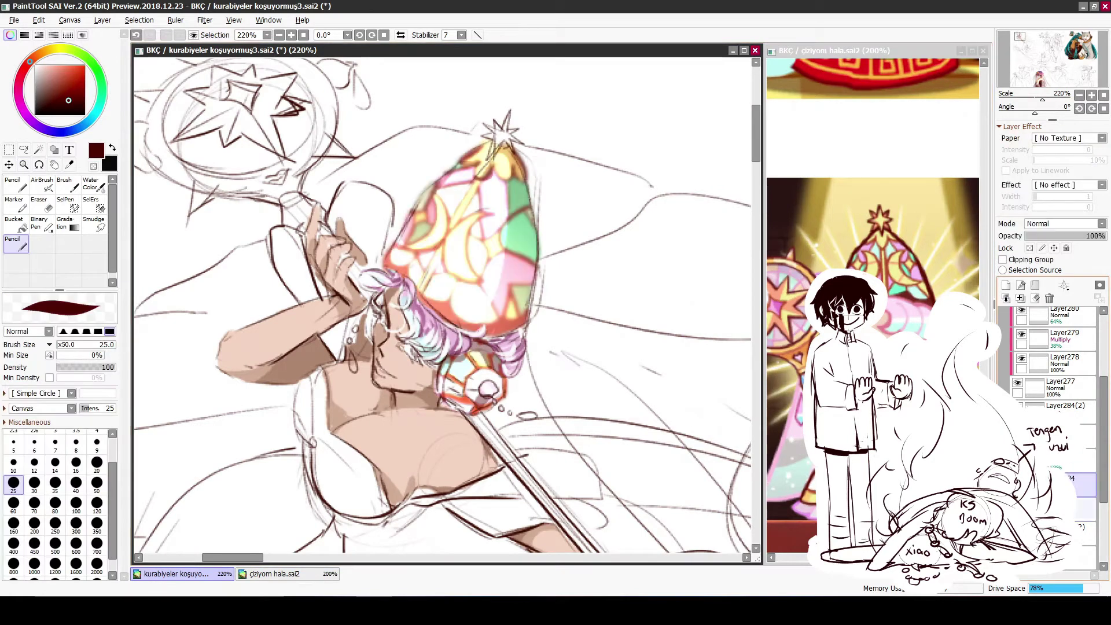
Sample a pale pink from the reference image and block in the round gem on the hair ornament
{"action": "left_click", "coordinate": [69, 164]}
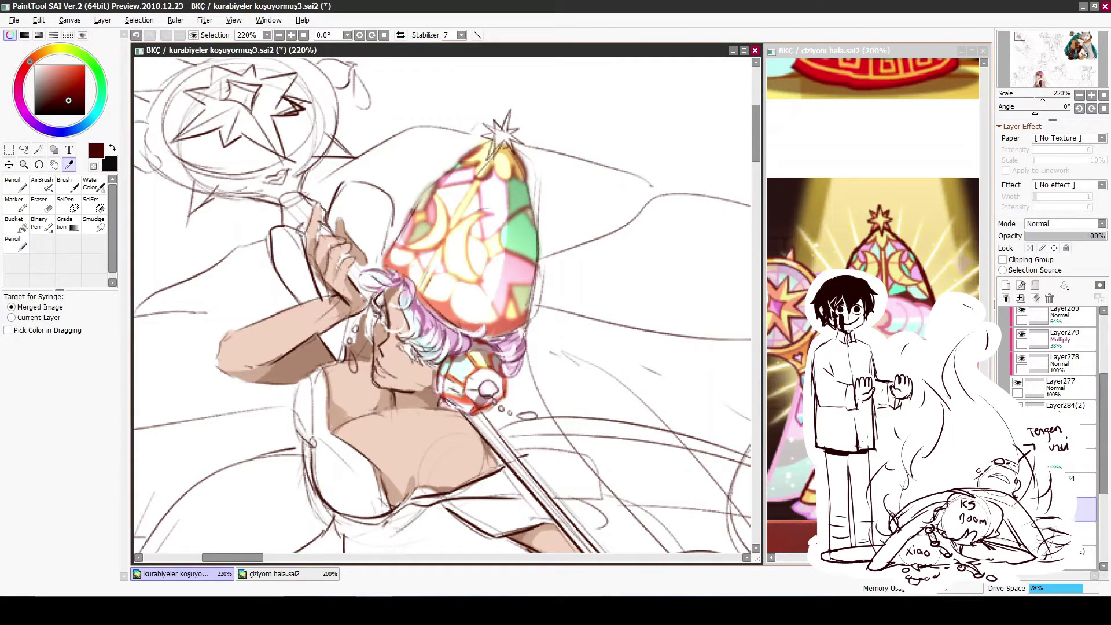
{"action": "left_click_drag", "start_coordinate": [324, 276], "coordinate": [276, 204]}
{"action": "key", "text": "ctrl+Tab"}
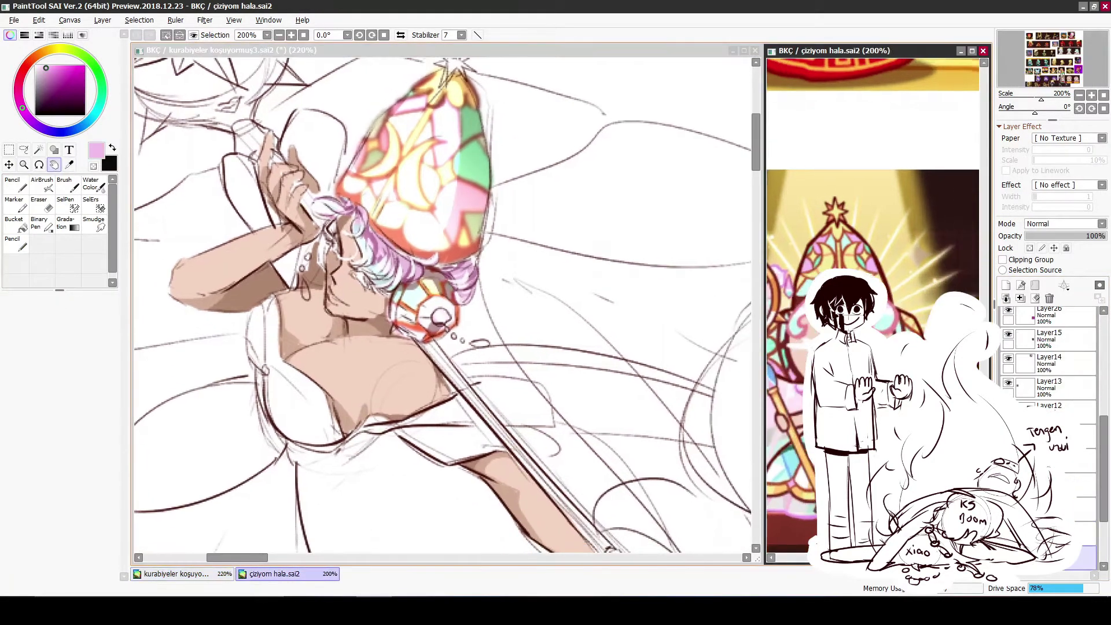
{"action": "key", "text": "space"}
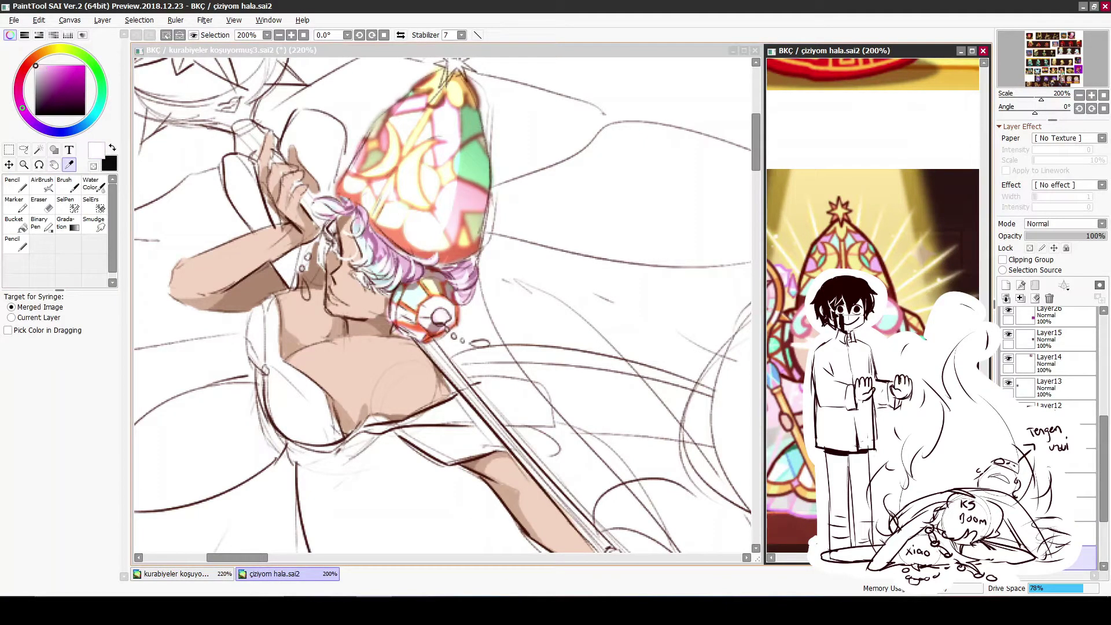
{"action": "key", "text": "n"}
{"action": "key", "text": "ctrl+Tab"}
{"action": "left_click", "coordinate": [279, 35]}
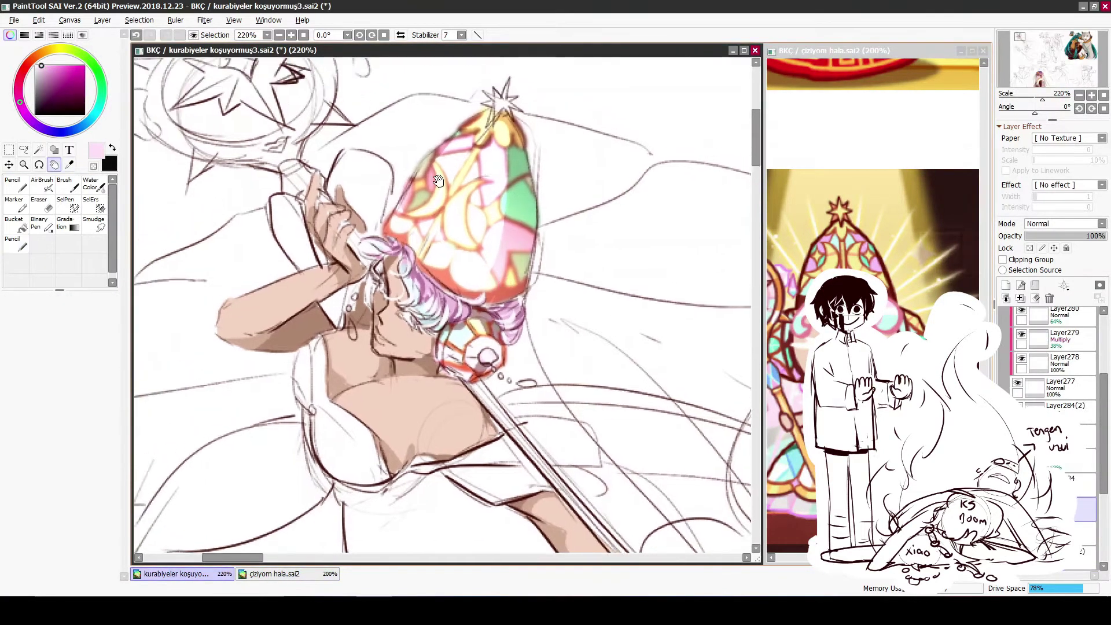
{"action": "left_click", "coordinate": [279, 35]}
{"action": "left_click", "coordinate": [279, 35]}
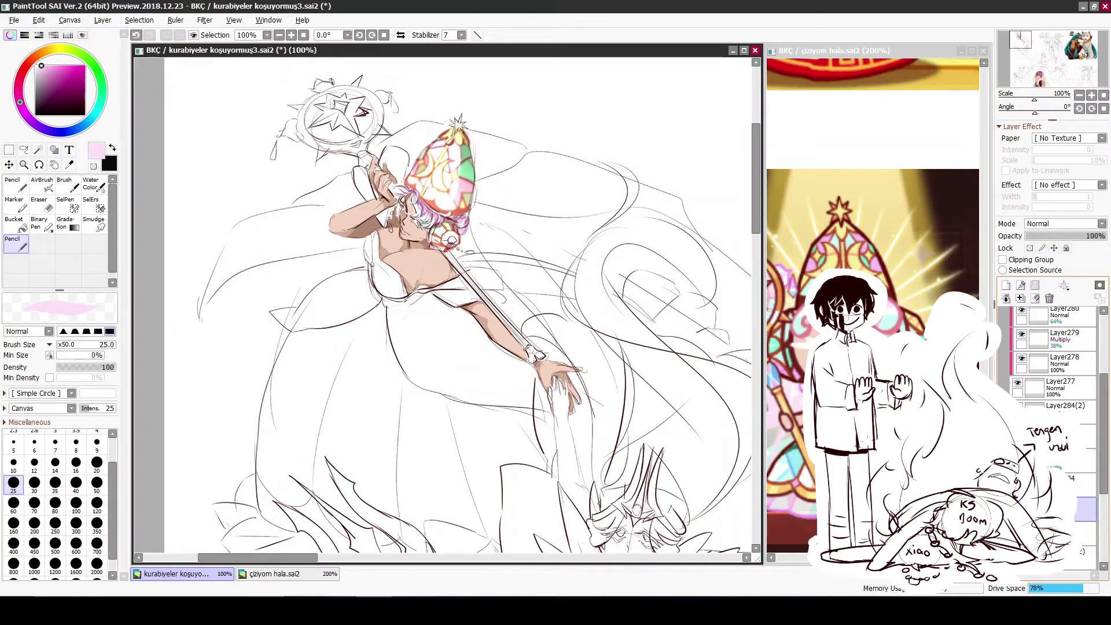
{"action": "scroll", "coordinate": [387, 260], "scroll_direction": "up", "scroll_amount": 4}
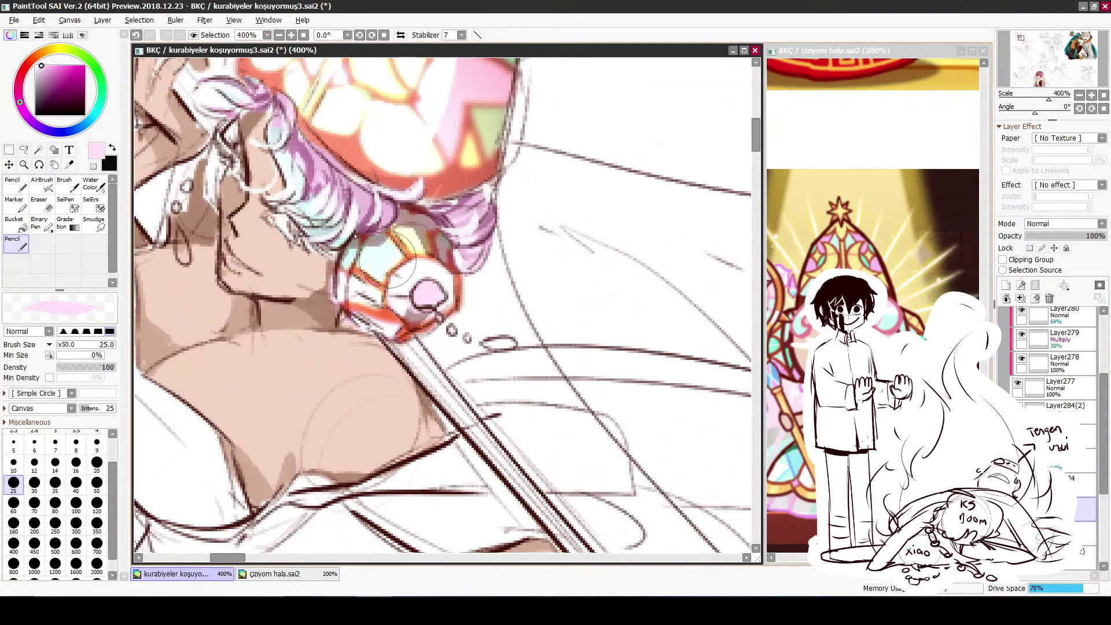
Set the brush size to 30, sample purple from the hair and paint the ornament's gem, its trailing beads and the earring
{"action": "key", "text": "bracketright"}
{"action": "left_click", "coordinate": [405, 228], "text": "alt"}
{"action": "mouse_move", "coordinate": [419, 292]}
{"action": "left_mouse_down"}
{"action": "mouse_move", "coordinate": [442, 324]}
{"action": "mouse_move", "coordinate": [504, 346]}
{"action": "left_mouse_up"}
{"action": "mouse_move", "coordinate": [184, 191]}
{"action": "left_mouse_down"}
{"action": "mouse_move", "coordinate": [247, 359]}
{"action": "mouse_move", "coordinate": [294, 283]}
{"action": "left_mouse_up"}
{"action": "mouse_move", "coordinate": [289, 337]}
{"action": "left_mouse_down"}
{"action": "mouse_move", "coordinate": [292, 347]}
{"action": "mouse_move", "coordinate": [252, 316]}
{"action": "left_mouse_up"}
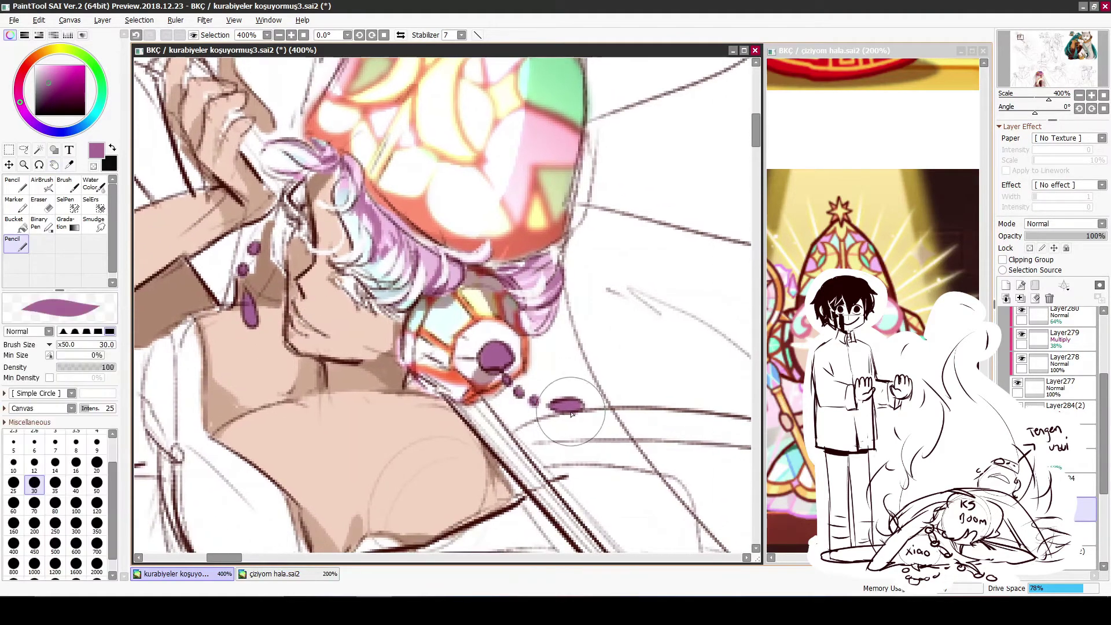
Lock the bead layer's transparency, recolour the earring and trailing beads light pink, and turn the ornament's round gem white
{"action": "left_click", "coordinate": [16, 184]}
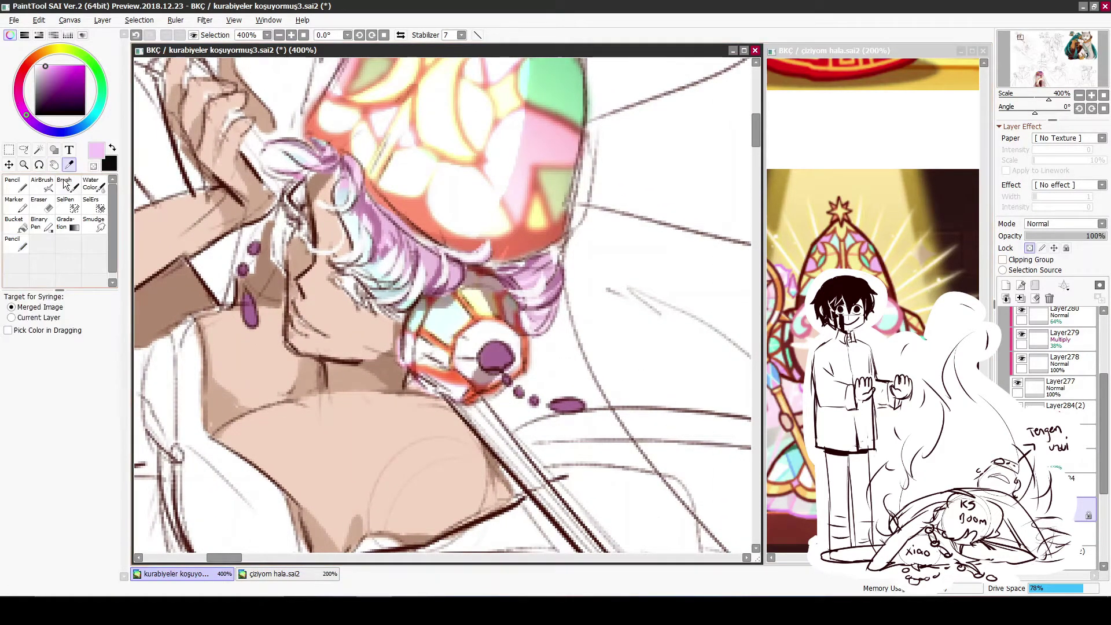
{"action": "left_click", "coordinate": [45, 67]}
{"action": "left_click", "coordinate": [36, 66]}
{"action": "left_click", "coordinate": [96, 466]}
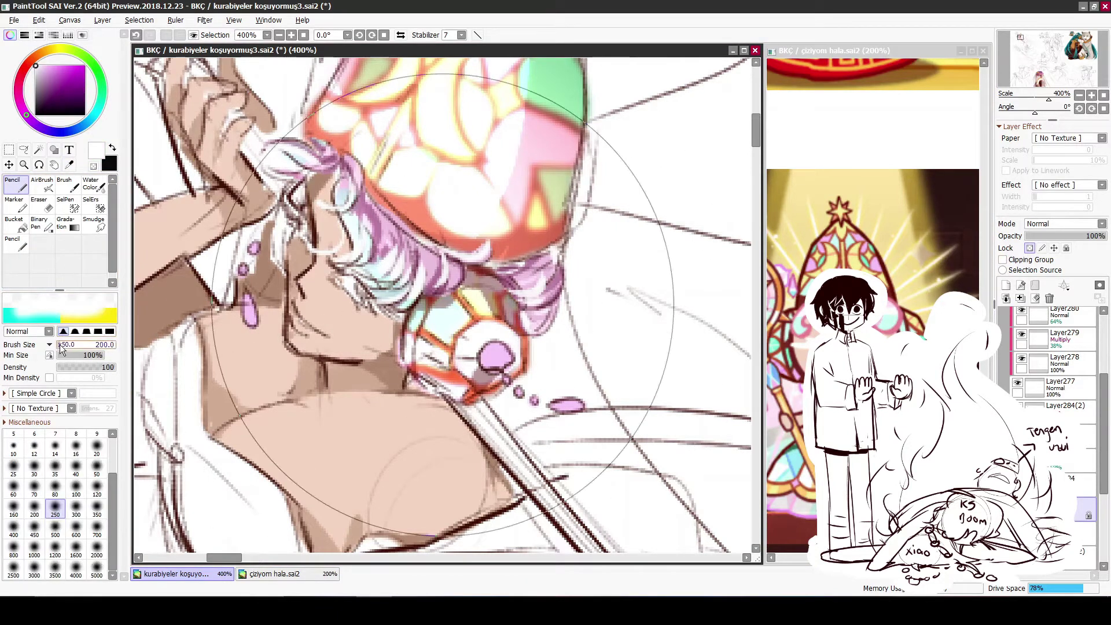
{"action": "left_click_drag", "start_coordinate": [483, 350], "coordinate": [502, 360]}
Sample aqua from the ornament's glass and tint the earring's lowest drop and the end of the trailing beads
{"action": "left_click", "coordinate": [16, 246]}
{"action": "left_click", "coordinate": [440, 315], "text": "alt"}
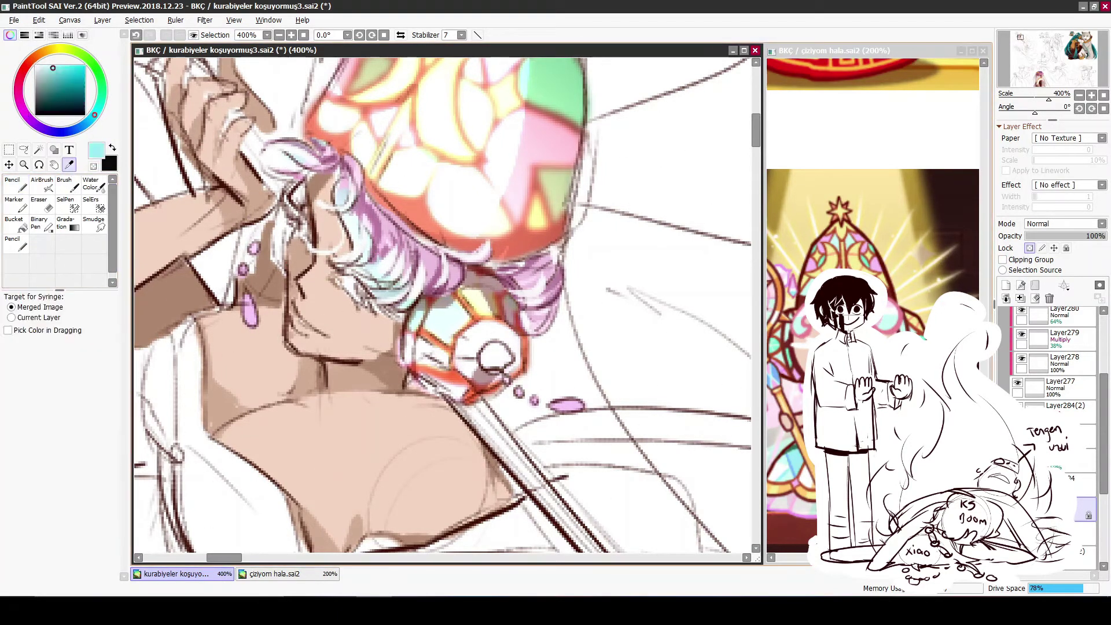
{"action": "key", "text": "ctrl+minus"}
{"action": "key", "text": "ctrl+minus"}
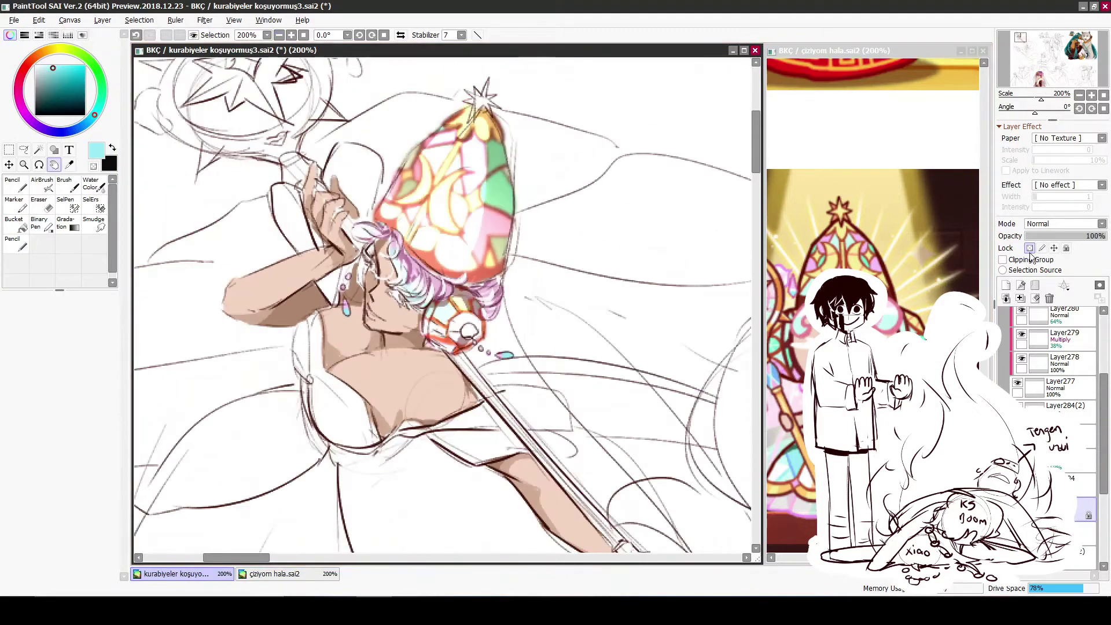
Duplicate the bead layer above the others in Folder3 and set the copy's blending mode to Shine
{"action": "scroll", "coordinate": [1053, 377], "scroll_direction": "down", "scroll_amount": 3}
{"action": "left_click", "coordinate": [1064, 365]}
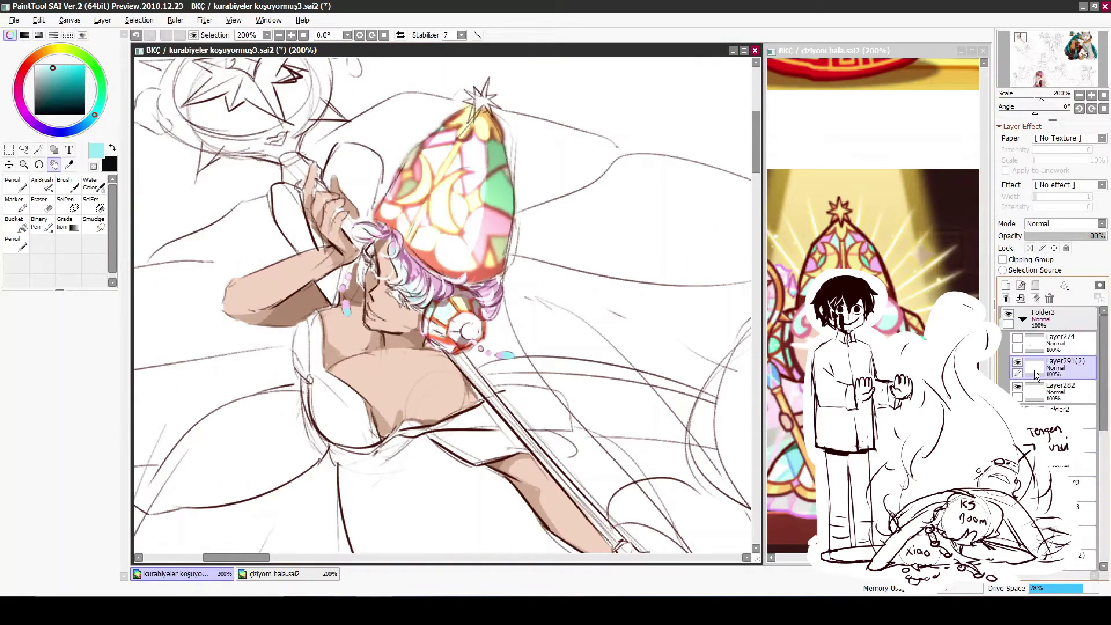
{"action": "left_click", "coordinate": [1064, 223]}
{"action": "left_click", "coordinate": [1035, 298]}
Apply a Gaussian Blur to the beads' Shine layer and set its opacity to 65%
{"action": "left_click", "coordinate": [204, 19]}
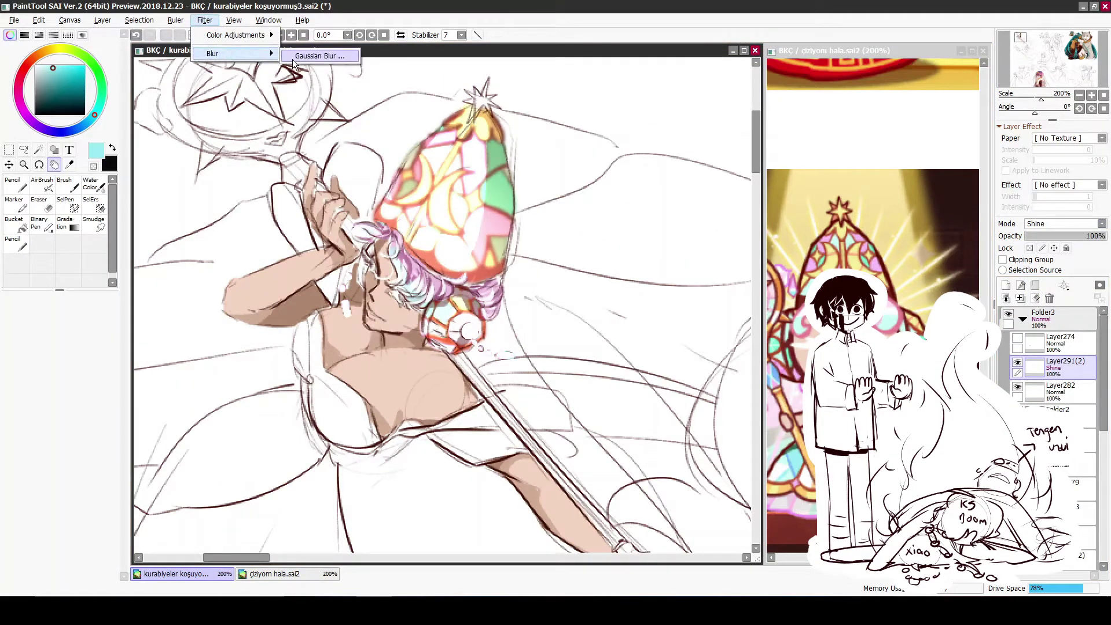
{"action": "left_click", "coordinate": [315, 58]}
{"action": "left_click", "coordinate": [804, 132]}
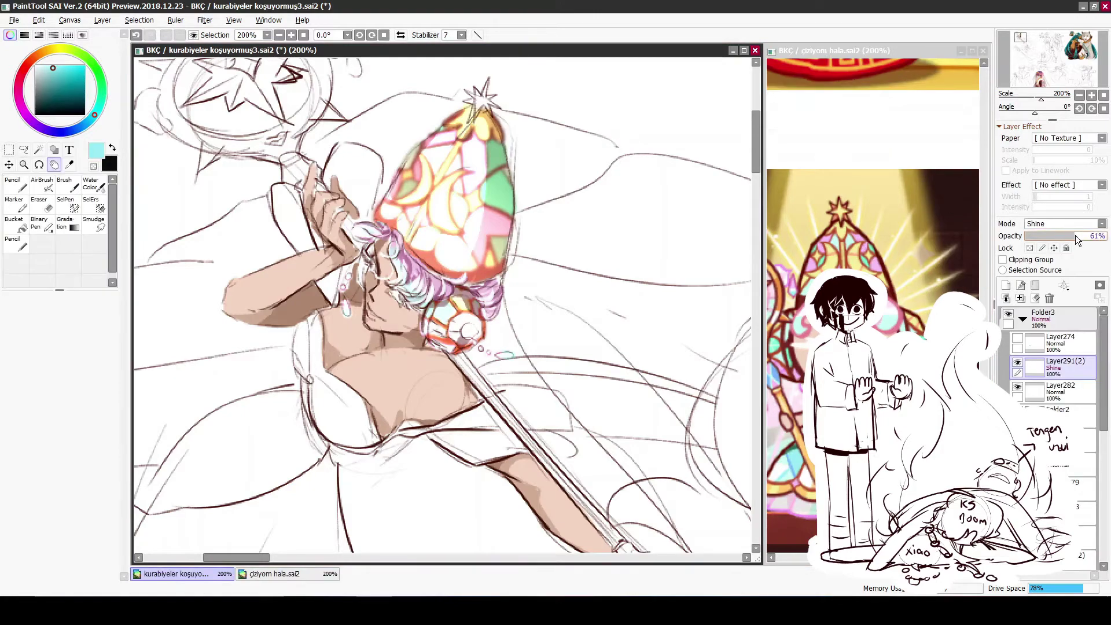
{"action": "left_click_drag", "start_coordinate": [1075, 234], "coordinate": [1078, 237]}
Add a new layer, sample light pink from the ornament and block in the flared sleeve on the outstretched arm
{"action": "scroll", "coordinate": [442, 305], "scroll_direction": "down", "scroll_amount": 2}
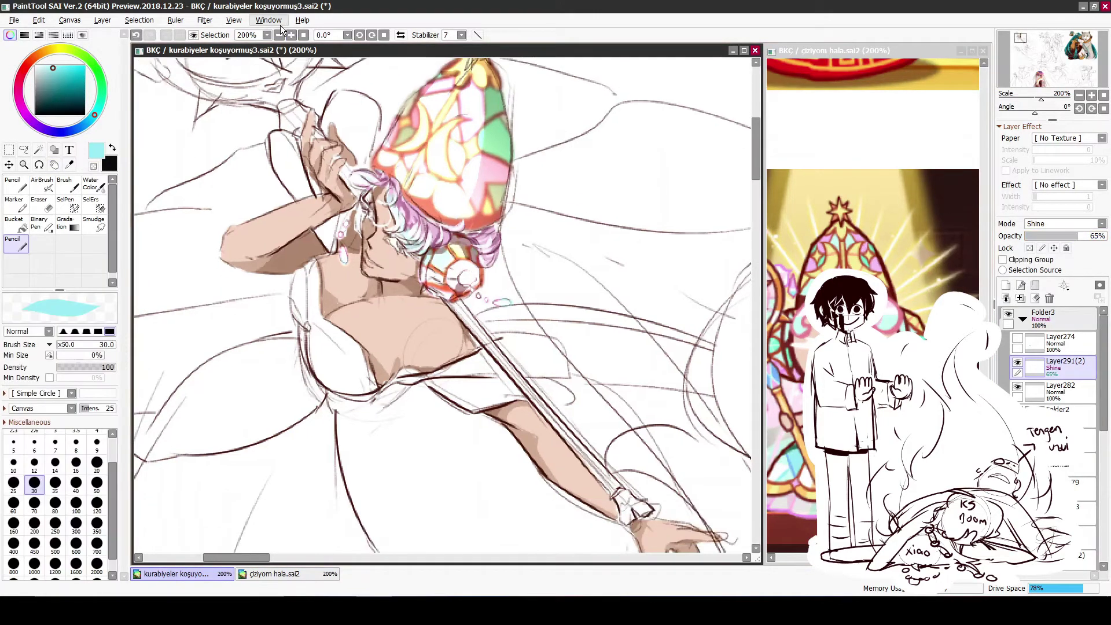
{"action": "key", "text": "minus"}
{"action": "scroll", "coordinate": [443, 305], "scroll_direction": "down", "scroll_amount": 3}
{"action": "left_click", "coordinate": [1082, 439]}
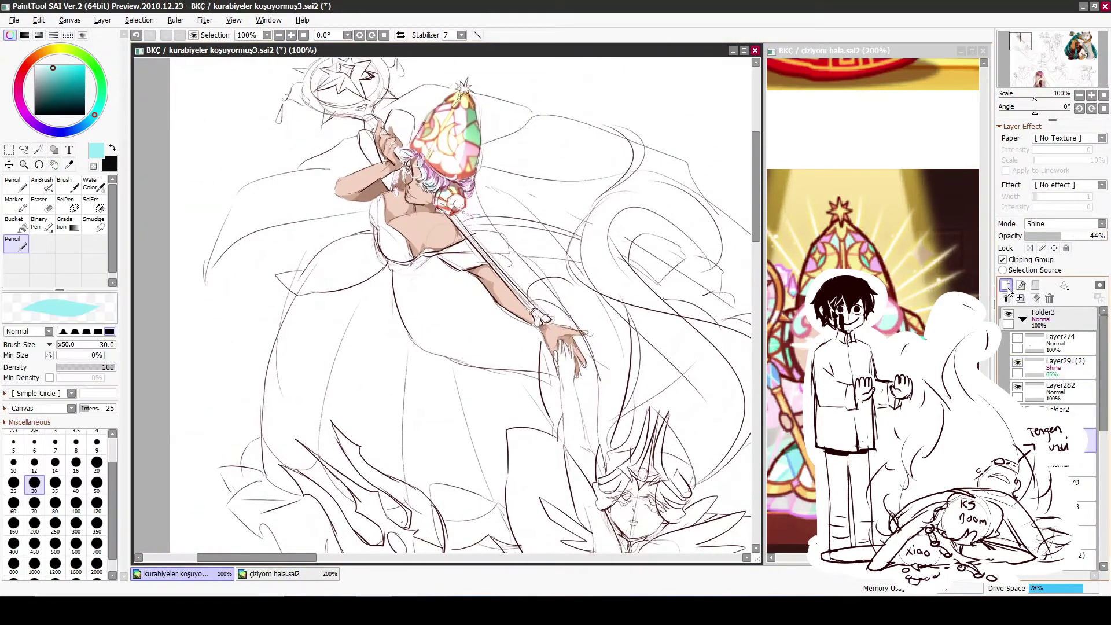
{"action": "left_click", "coordinate": [446, 185], "text": "alt"}
{"action": "scroll", "coordinate": [462, 347], "scroll_direction": "up", "scroll_amount": 4}
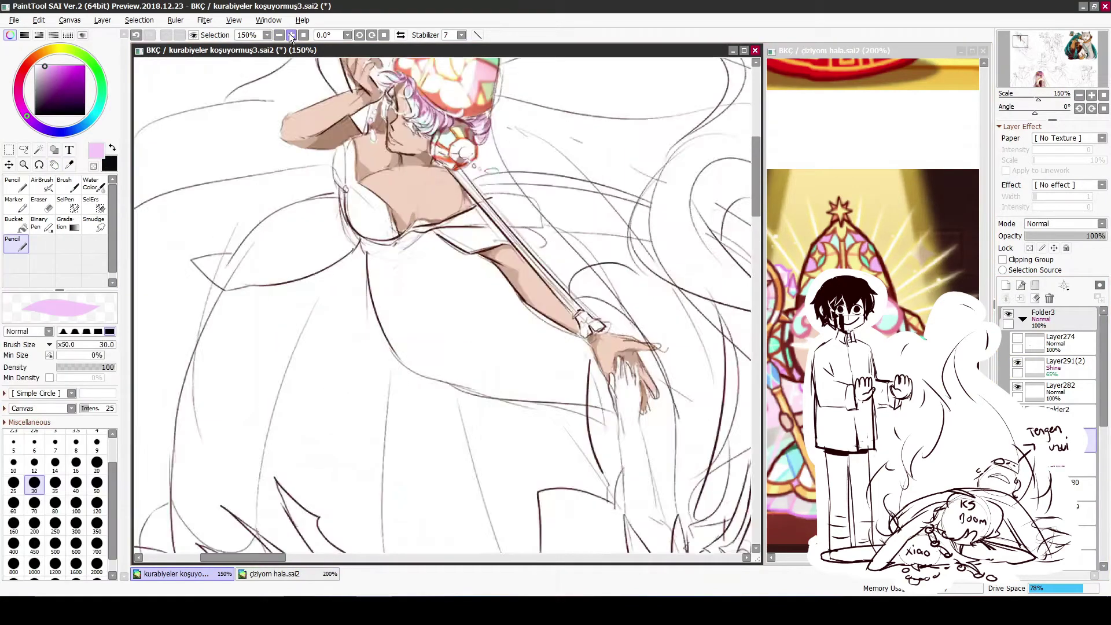
{"action": "mouse_move", "coordinate": [399, 355]}
{"action": "left_mouse_down"}
{"action": "mouse_move", "coordinate": [471, 360]}
{"action": "mouse_move", "coordinate": [505, 402]}
{"action": "mouse_move", "coordinate": [590, 382]}
{"action": "left_mouse_up"}
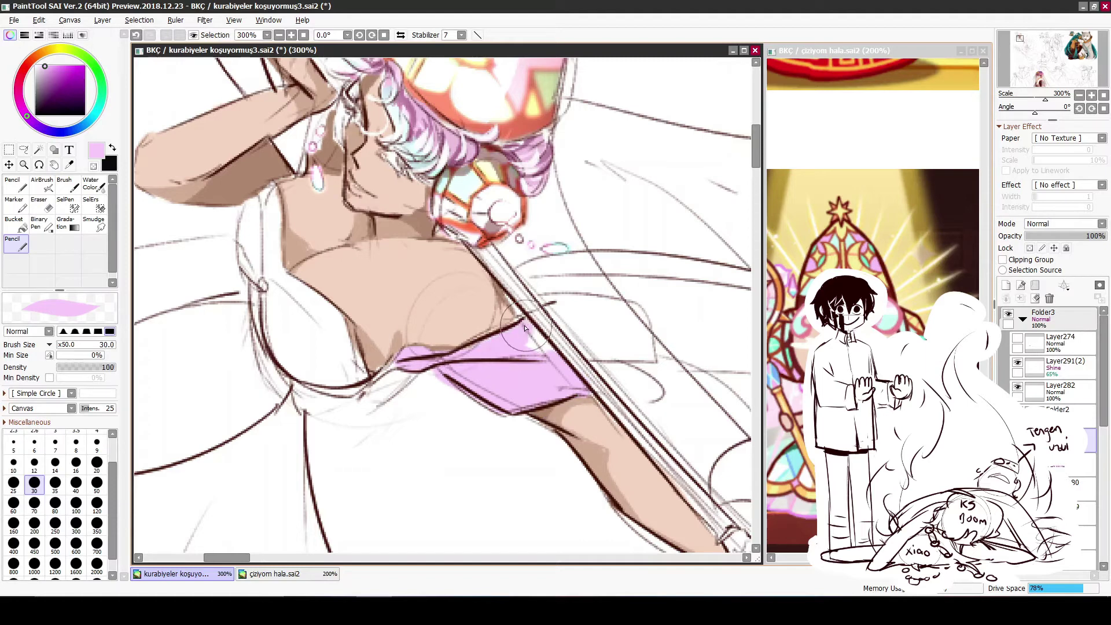
{"action": "mouse_move", "coordinate": [526, 354]}
{"action": "left_mouse_down"}
{"action": "mouse_move", "coordinate": [461, 294]}
{"action": "mouse_move", "coordinate": [536, 364]}
{"action": "mouse_move", "coordinate": [521, 312]}
{"action": "mouse_move", "coordinate": [465, 284]}
{"action": "mouse_move", "coordinate": [555, 307]}
{"action": "left_mouse_up"}
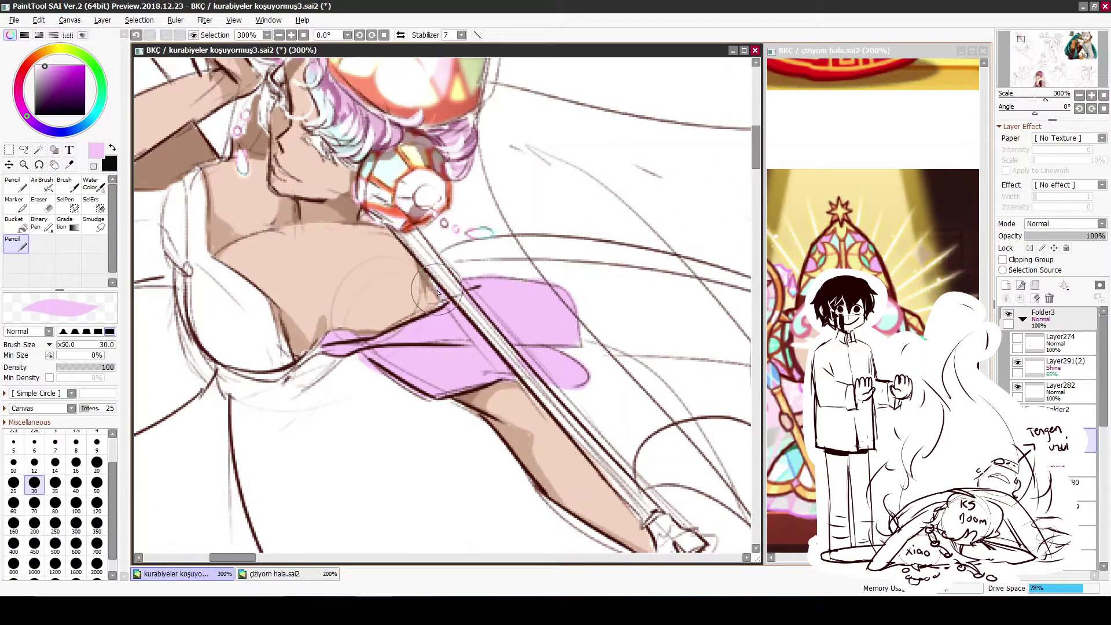
Block in the raised arm's sleeve pieces behind the hand and beside the earring with the same light pink
{"action": "key", "text": "space"}
{"action": "left_click_drag", "start_coordinate": [306, 111], "coordinate": [567, 391]}
{"action": "mouse_move", "coordinate": [405, 257]}
{"action": "left_mouse_down"}
{"action": "mouse_move", "coordinate": [445, 307]}
{"action": "mouse_move", "coordinate": [438, 354]}
{"action": "mouse_move", "coordinate": [430, 281]}
{"action": "left_mouse_up"}
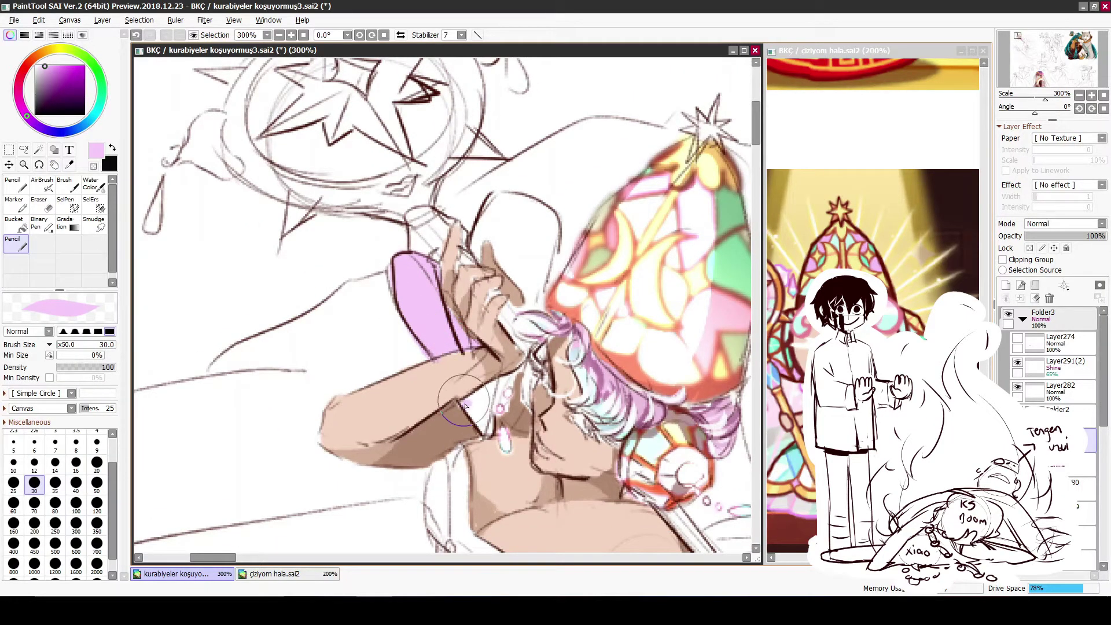
{"action": "mouse_move", "coordinate": [465, 405]}
{"action": "left_mouse_down"}
{"action": "mouse_move", "coordinate": [483, 426]}
{"action": "mouse_move", "coordinate": [489, 395]}
{"action": "left_mouse_up"}
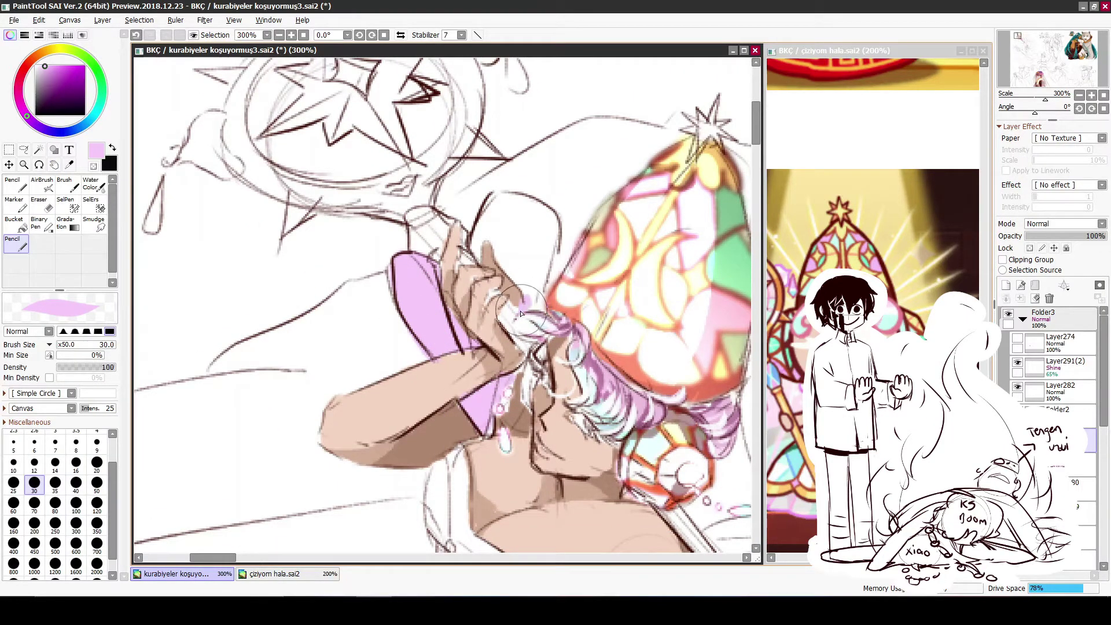
{"action": "mouse_move", "coordinate": [520, 313]}
{"action": "left_mouse_down"}
{"action": "mouse_move", "coordinate": [548, 233]}
{"action": "mouse_move", "coordinate": [486, 211]}
{"action": "mouse_move", "coordinate": [481, 265]}
{"action": "mouse_move", "coordinate": [470, 216]}
{"action": "mouse_move", "coordinate": [527, 272]}
{"action": "mouse_move", "coordinate": [519, 219]}
{"action": "mouse_move", "coordinate": [541, 243]}
{"action": "left_mouse_up"}
{"action": "scroll", "coordinate": [439, 240], "scroll_direction": "down", "scroll_amount": 3}
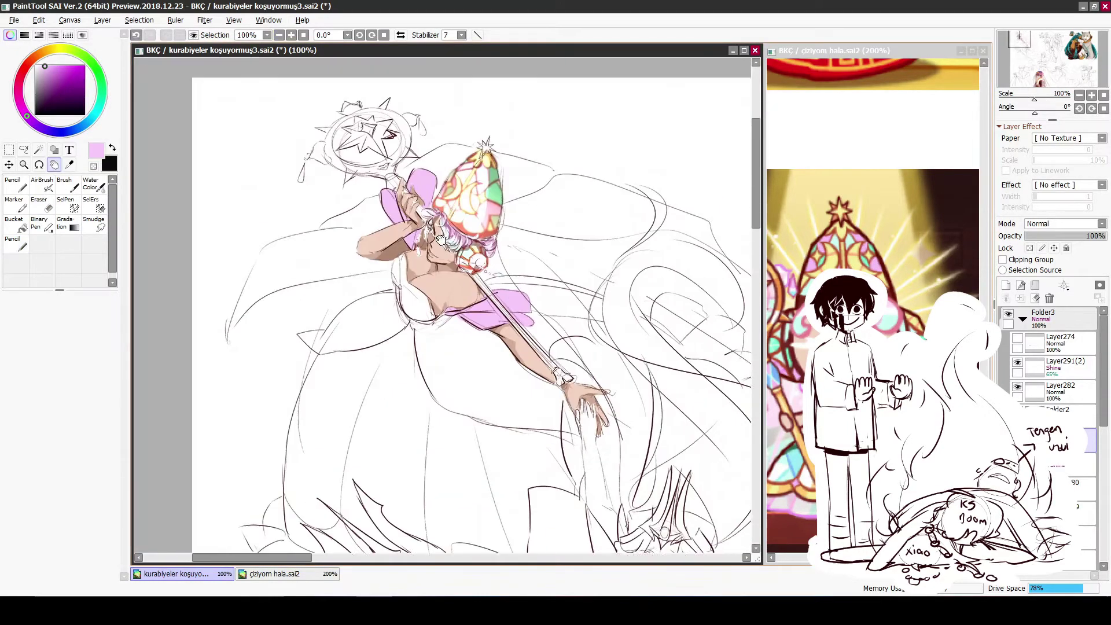
Add clipped layers over the sleeves with soft white highlights and darker pink fold lines, setting the fold layer's opacity to 70%
{"action": "left_click_drag", "start_coordinate": [439, 240], "coordinate": [418, 220]}
{"action": "left_click_drag", "start_coordinate": [1105, 249], "coordinate": [1108, 248]}
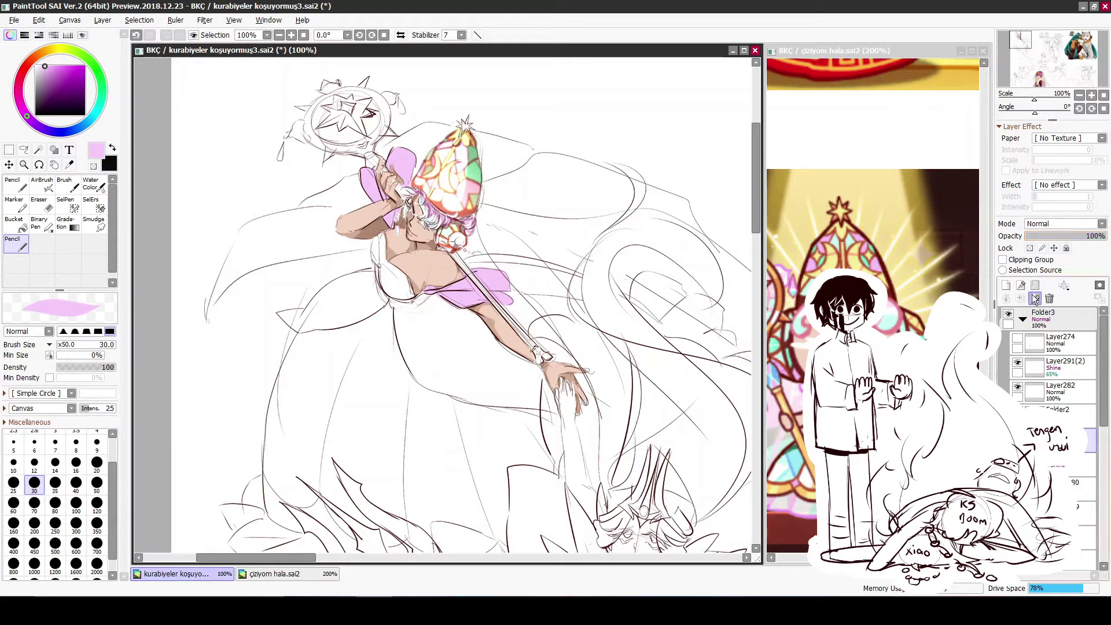
{"action": "left_click", "coordinate": [1067, 460]}
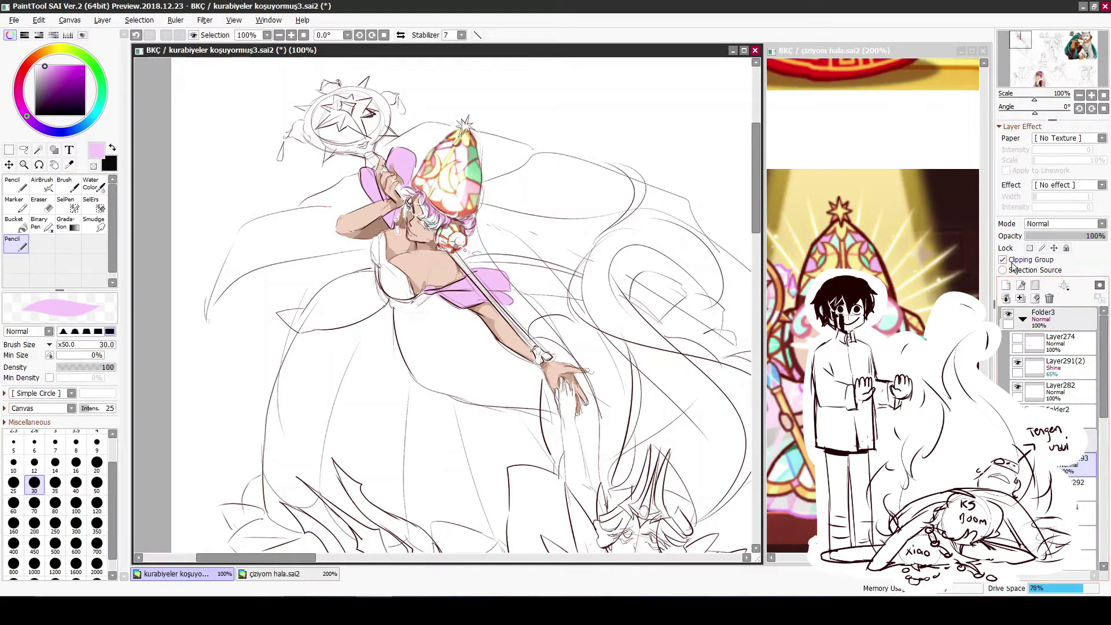
{"action": "key", "text": "n"}
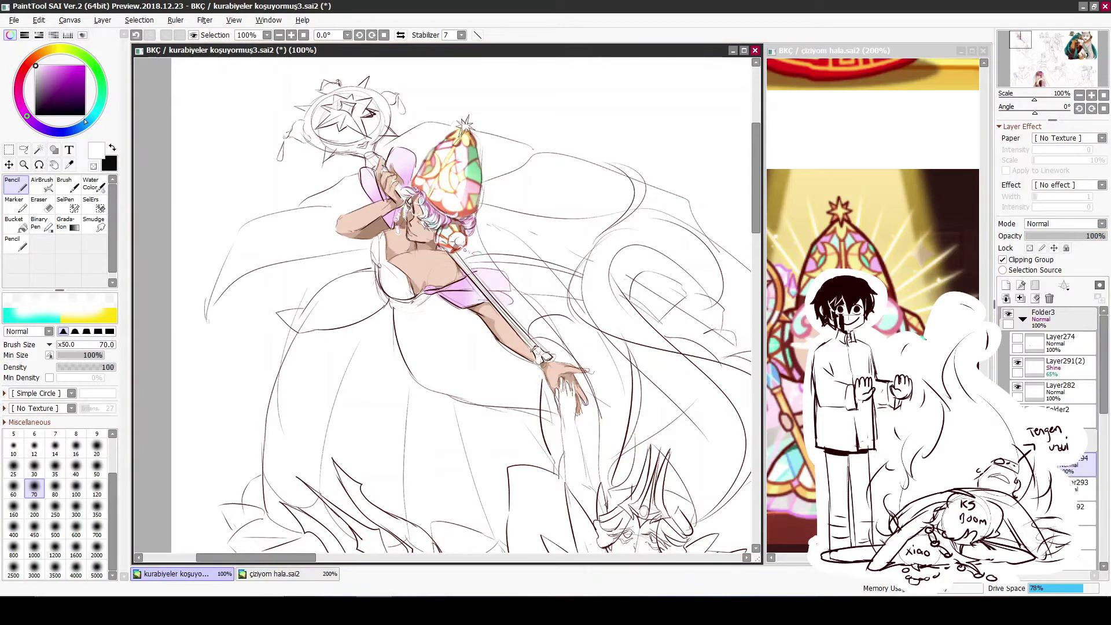
{"action": "key", "text": "b"}
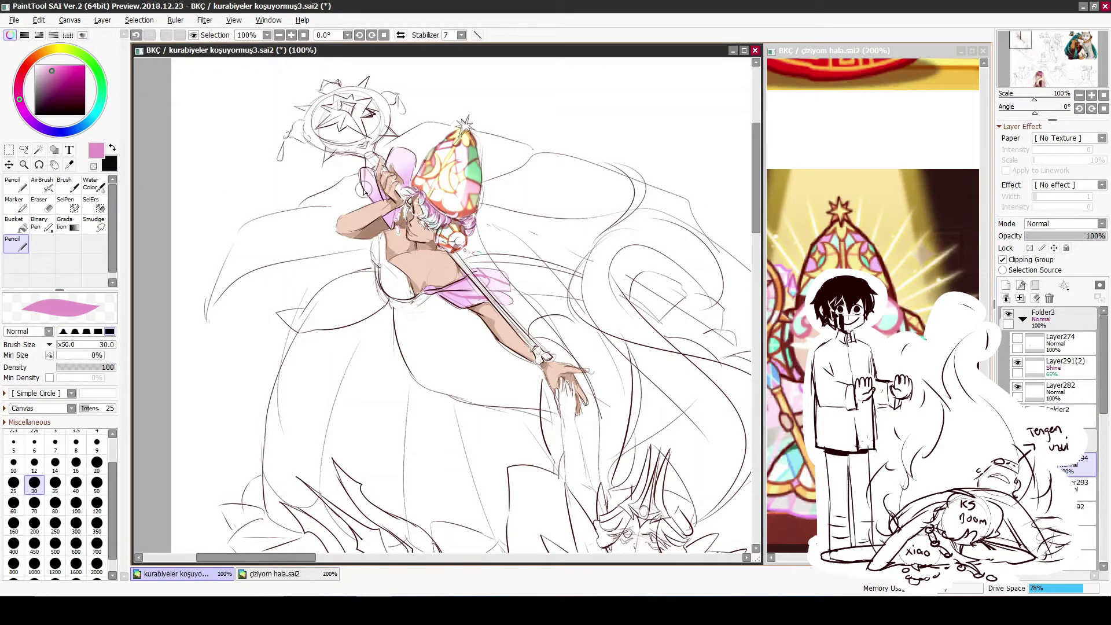
{"action": "left_click", "coordinate": [1082, 236]}
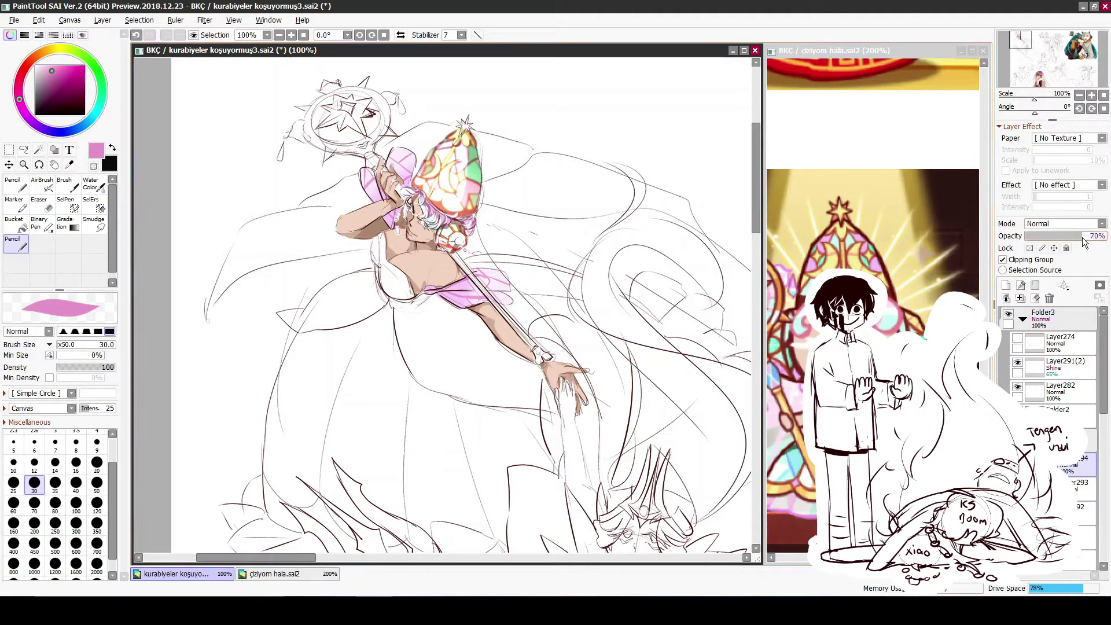
Add another clipped layer, paint dark purple shadows on both sleeves and set the layer's opacity to 46%
{"action": "left_click", "coordinate": [1005, 286]}
{"action": "left_click", "coordinate": [56, 96]}
{"action": "left_click_drag", "start_coordinate": [434, 289], "coordinate": [425, 293]}
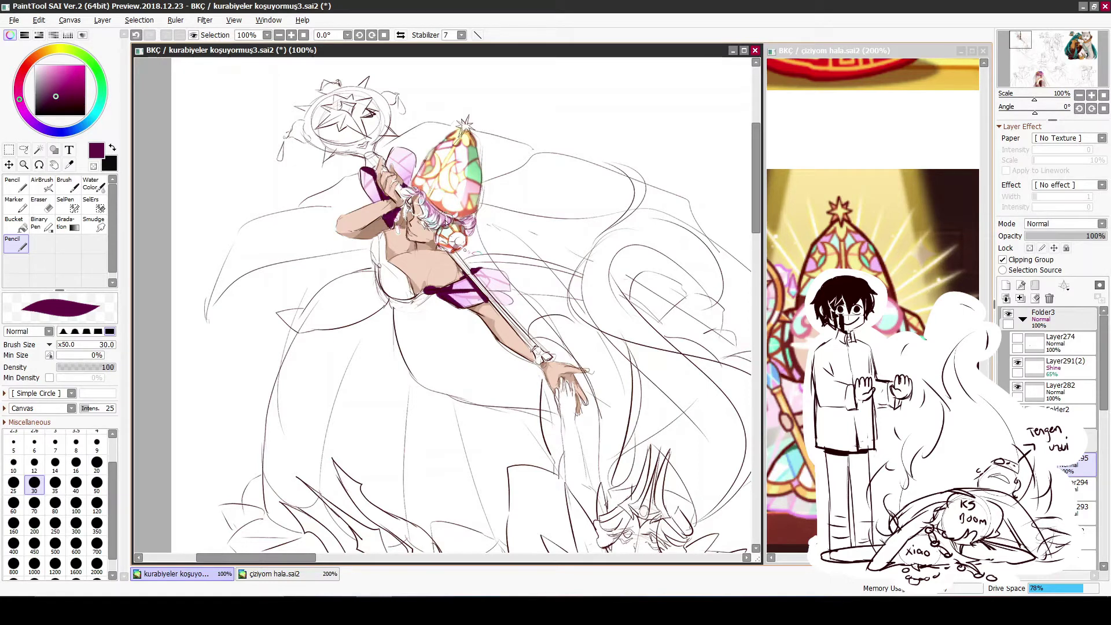
{"action": "left_click_drag", "start_coordinate": [1072, 235], "coordinate": [1065, 234]}
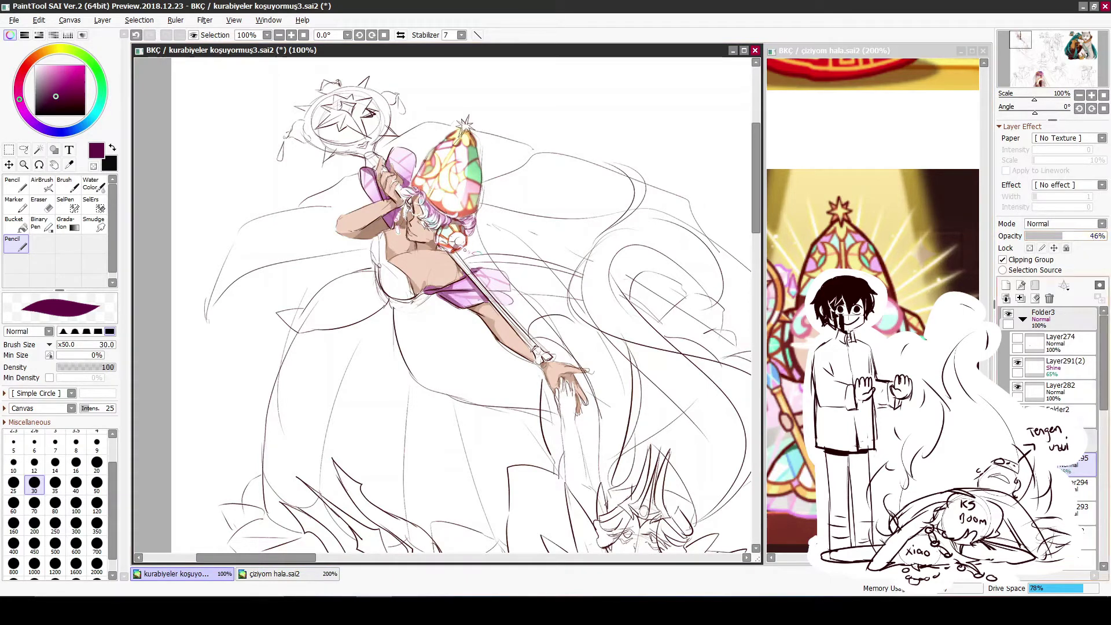
Duplicate the sleeves' light pink base layer and set the copy's blending mode to Shine
{"action": "left_click", "coordinate": [102, 20]}
{"action": "left_click", "coordinate": [115, 77]}
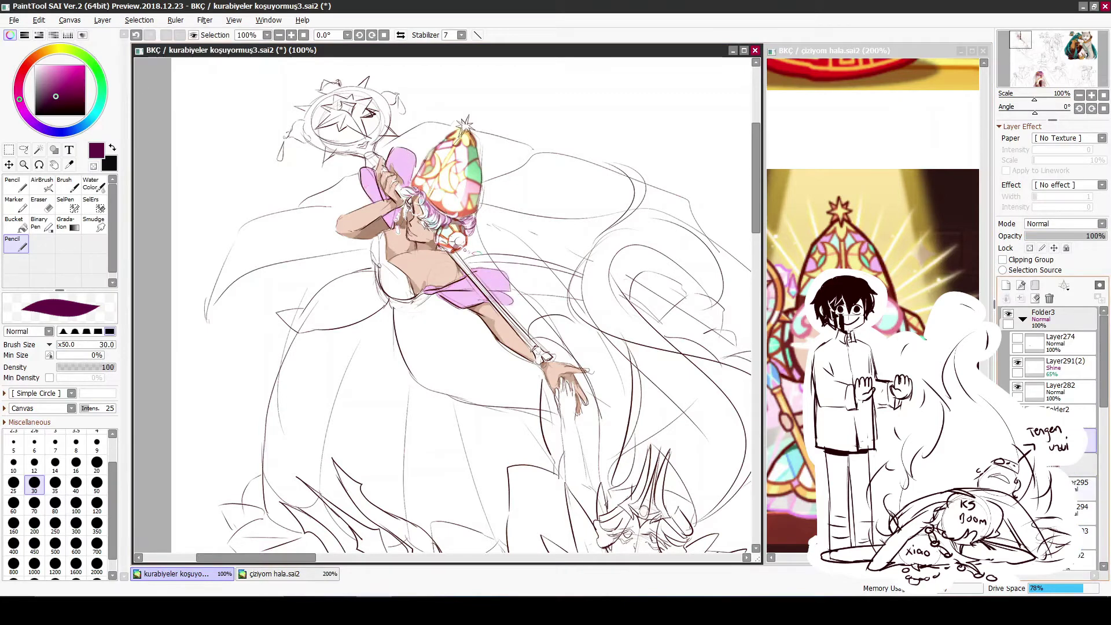
{"action": "left_click", "coordinate": [1065, 223]}
{"action": "left_click", "coordinate": [1041, 302]}
Apply a Gaussian Blur to the sleeves' Shine copy and lower its opacity to 44%
{"action": "left_click", "coordinate": [205, 20]}
{"action": "left_click", "coordinate": [311, 53]}
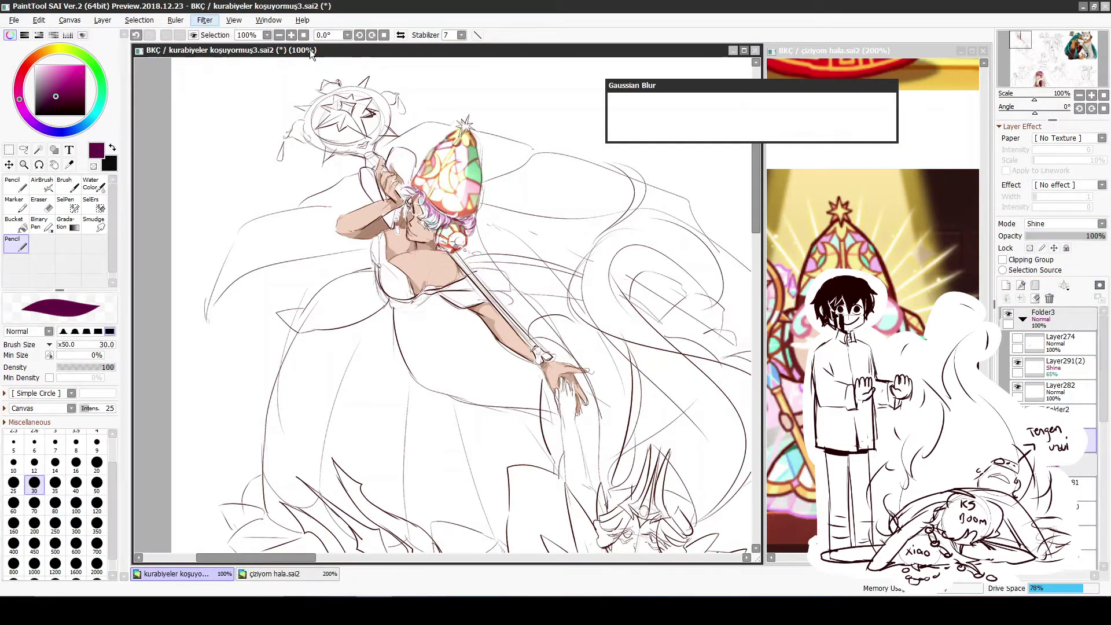
{"action": "left_click", "coordinate": [814, 131]}
{"action": "mouse_move", "coordinate": [1059, 232]}
{"action": "left_mouse_down"}
{"action": "mouse_move", "coordinate": [1037, 232]}
{"action": "mouse_move", "coordinate": [1074, 231]}
{"action": "left_mouse_up"}
Outline the dress bodice and the large front skirt panel in mint green and fill them in
{"action": "key", "text": "space"}
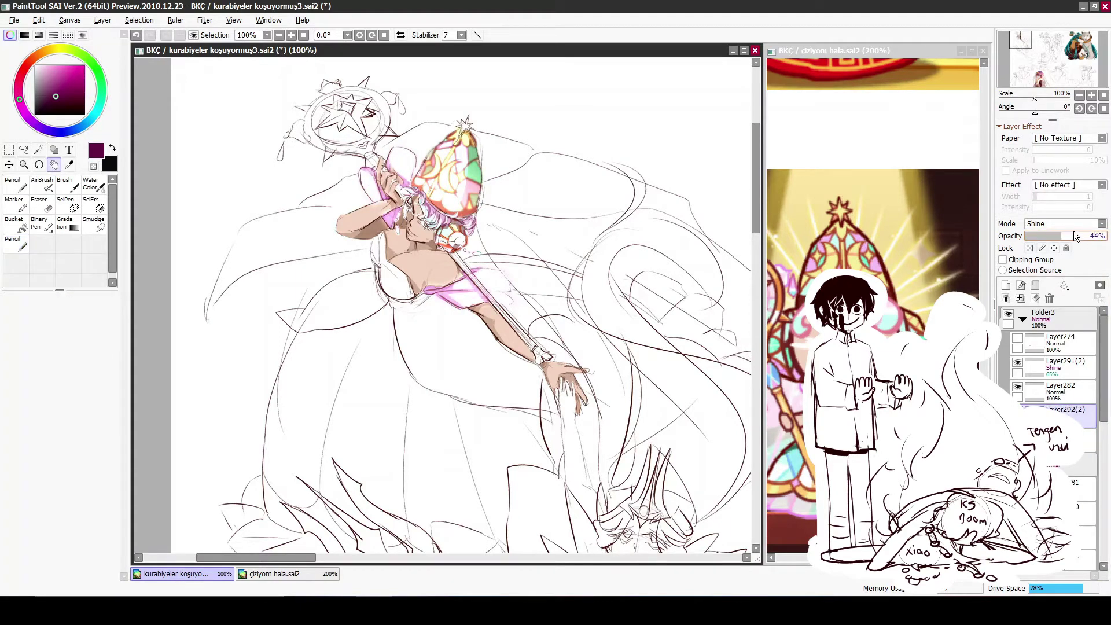
{"action": "left_click_drag", "start_coordinate": [474, 308], "coordinate": [480, 312]}
{"action": "left_click_drag", "start_coordinate": [652, 386], "coordinate": [661, 353]}
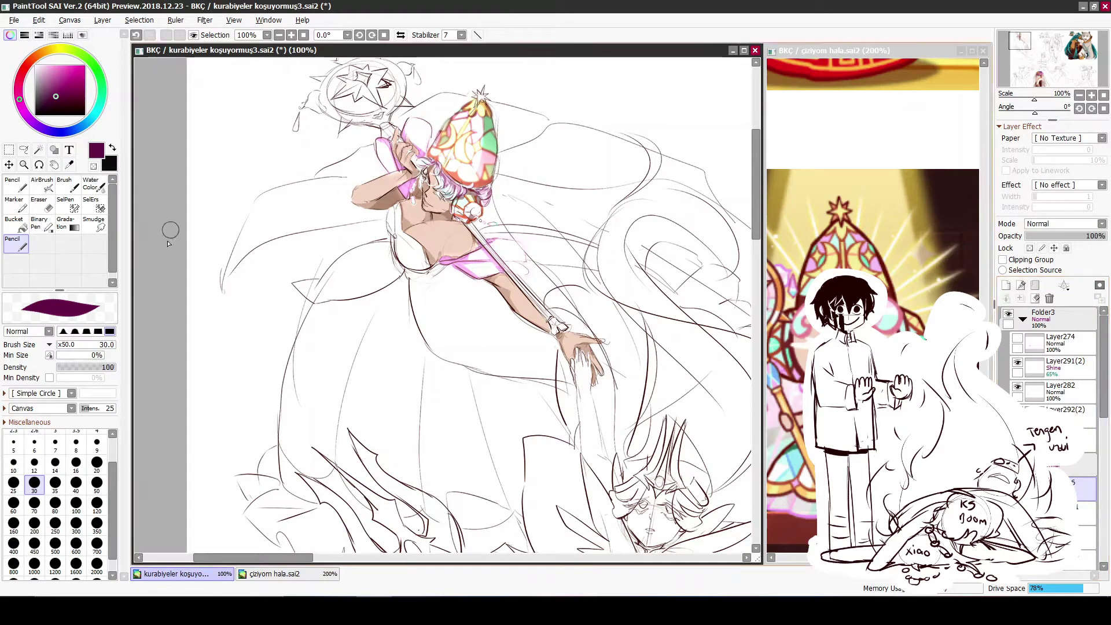
{"action": "key", "text": "alt"}
{"action": "left_click", "coordinate": [489, 145], "text": "alt"}
{"action": "mouse_move", "coordinate": [390, 215]}
{"action": "left_mouse_down"}
{"action": "mouse_move", "coordinate": [425, 222]}
{"action": "mouse_move", "coordinate": [401, 248]}
{"action": "left_mouse_up"}
{"action": "mouse_move", "coordinate": [420, 303]}
{"action": "left_mouse_down"}
{"action": "mouse_move", "coordinate": [481, 339]}
{"action": "mouse_move", "coordinate": [429, 257]}
{"action": "left_mouse_up"}
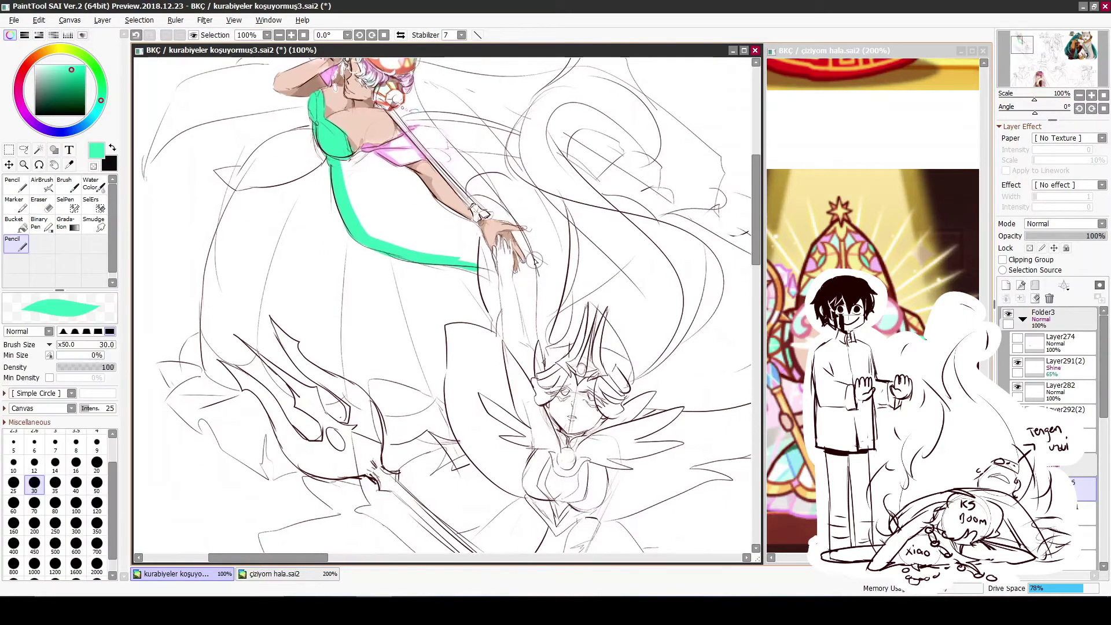
{"action": "mouse_move", "coordinate": [530, 220]}
{"action": "left_mouse_down"}
{"action": "mouse_move", "coordinate": [523, 266]}
{"action": "mouse_move", "coordinate": [464, 312]}
{"action": "left_mouse_up"}
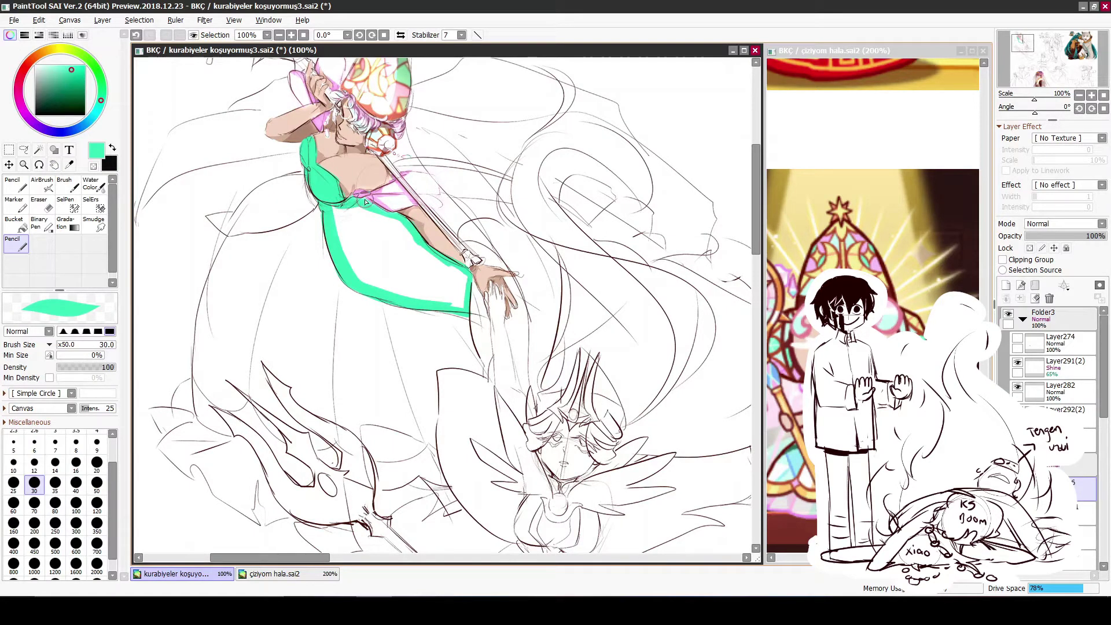
{"action": "key", "text": "g"}
{"action": "left_click", "coordinate": [399, 254]}
Outline the smaller skirt panel at the back of the waist and fill it with the same mint green
{"action": "mouse_move", "coordinate": [205, 223]}
{"action": "left_mouse_down"}
{"action": "mouse_move", "coordinate": [338, 292]}
{"action": "mouse_move", "coordinate": [457, 280]}
{"action": "mouse_move", "coordinate": [423, 289]}
{"action": "left_mouse_up"}
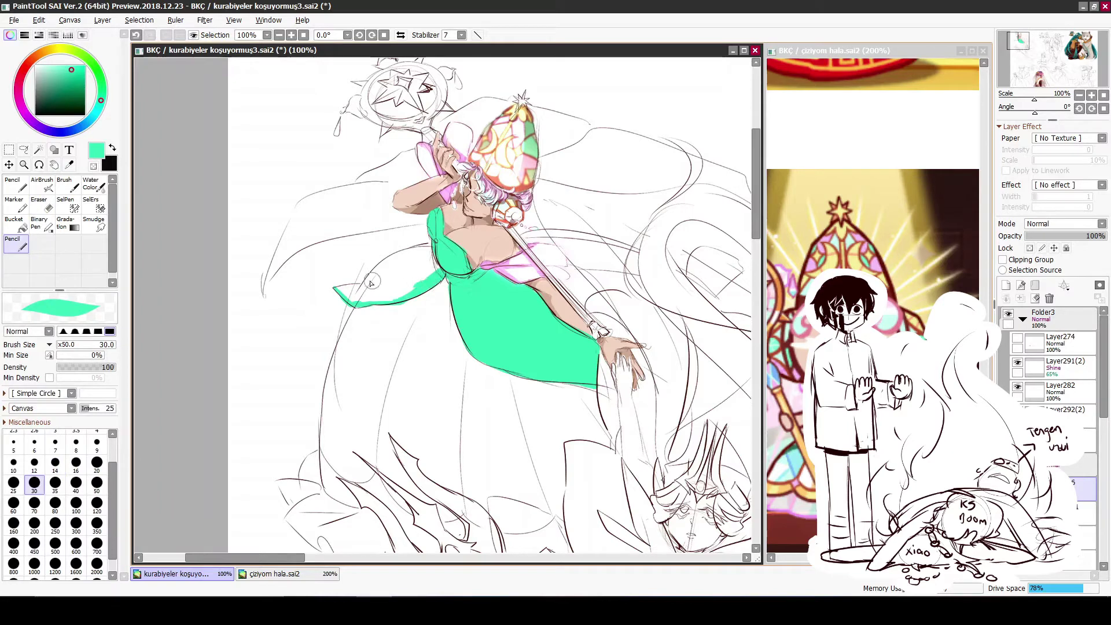
{"action": "key", "text": "g"}
{"action": "left_click", "coordinate": [431, 269]}
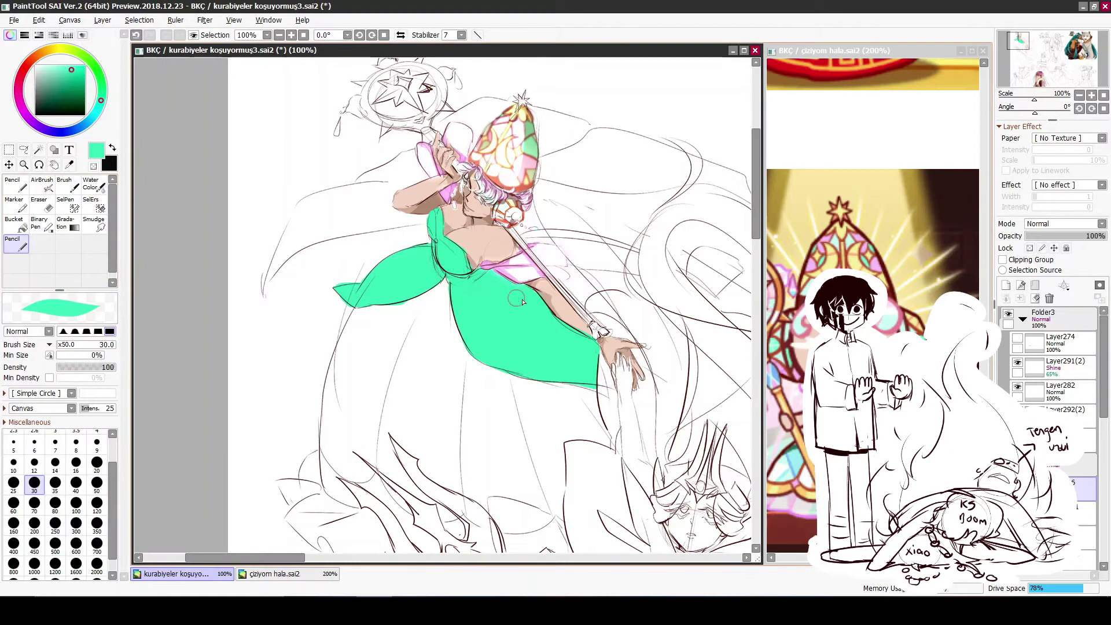
Add a clipped layer and paint a dark green border along the lower edges of both skirt panels
{"action": "left_click", "coordinate": [1006, 284]}
{"action": "left_click", "coordinate": [48, 94]}
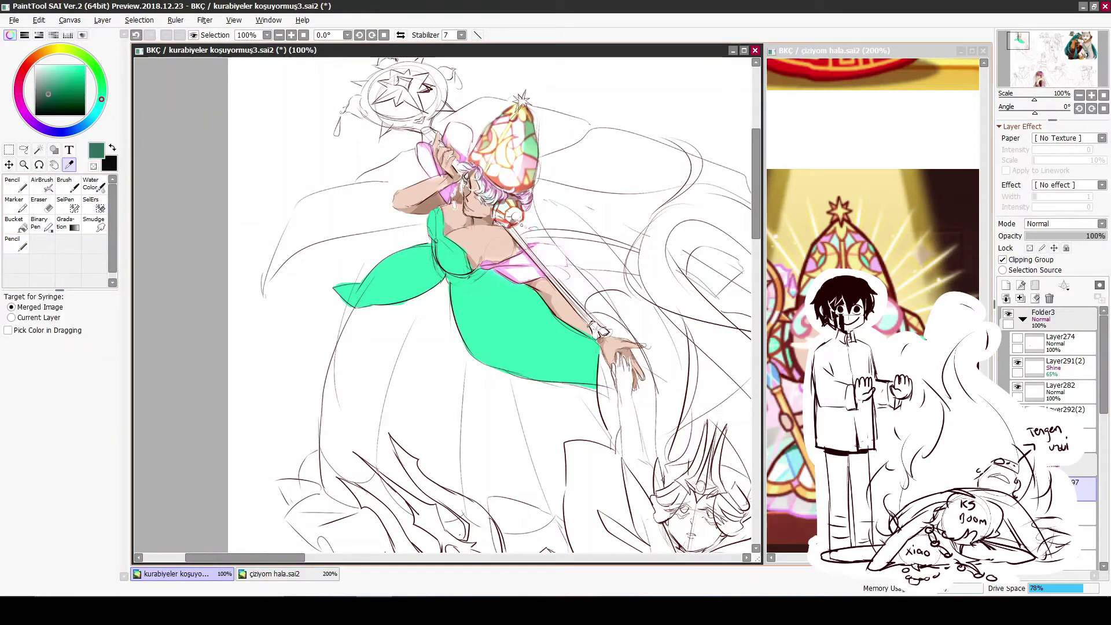
{"action": "left_click_drag", "start_coordinate": [446, 269], "coordinate": [509, 373]}
{"action": "key", "text": "ctrl+z"}
{"action": "left_click_drag", "start_coordinate": [445, 272], "coordinate": [523, 374]}
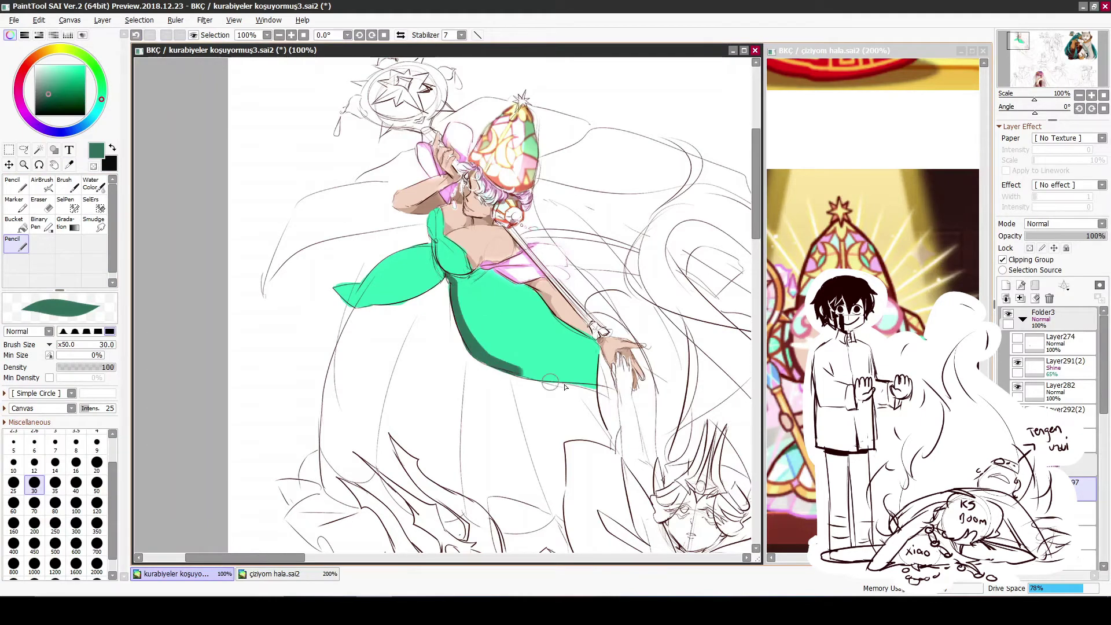
{"action": "mouse_move", "coordinate": [335, 284]}
{"action": "left_mouse_down"}
{"action": "mouse_move", "coordinate": [399, 295]}
{"action": "mouse_move", "coordinate": [474, 267]}
{"action": "left_mouse_up"}
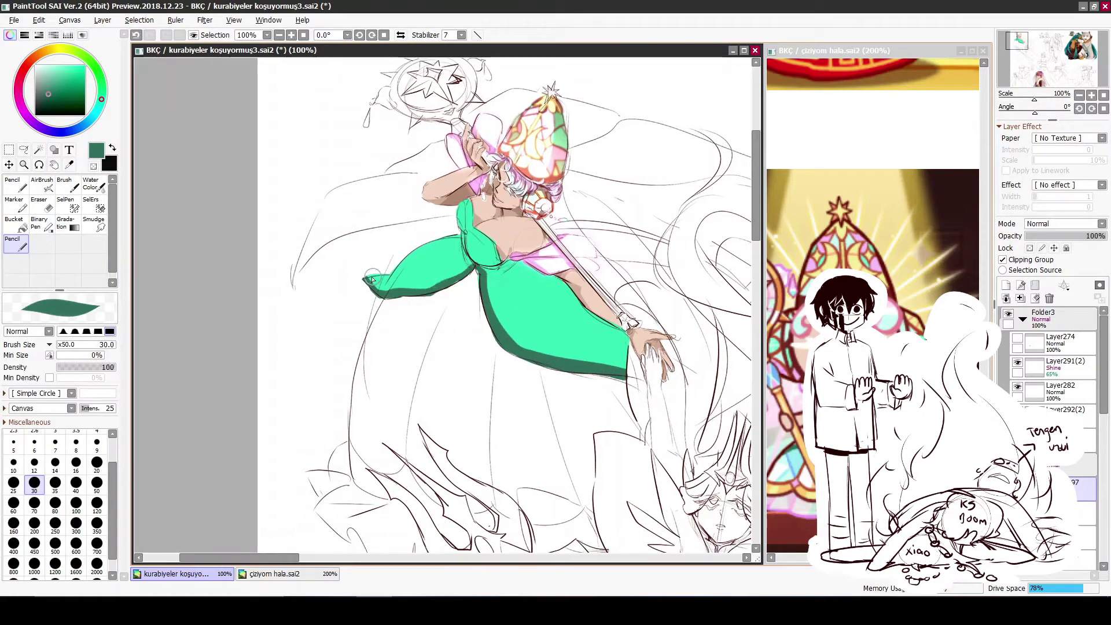
Draw white dividing lines across both skirt panels and paint pale aqua facets between them on a clipped layer
{"action": "key", "text": "c"}
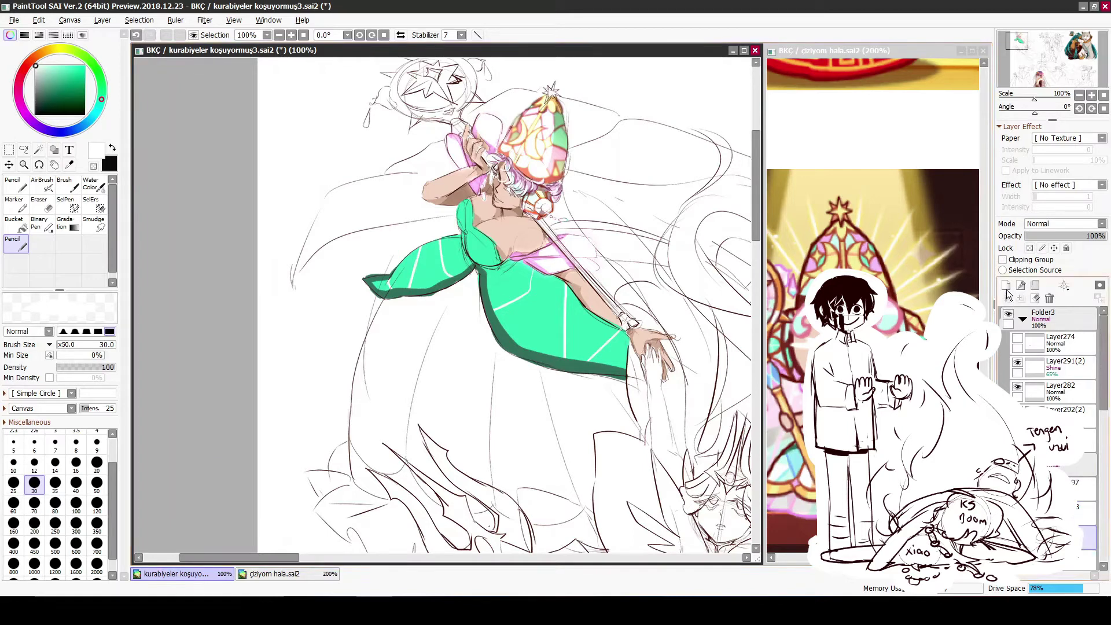
{"action": "left_click", "coordinate": [537, 271], "text": "alt"}
{"action": "left_click_drag", "start_coordinate": [537, 271], "coordinate": [533, 307]}
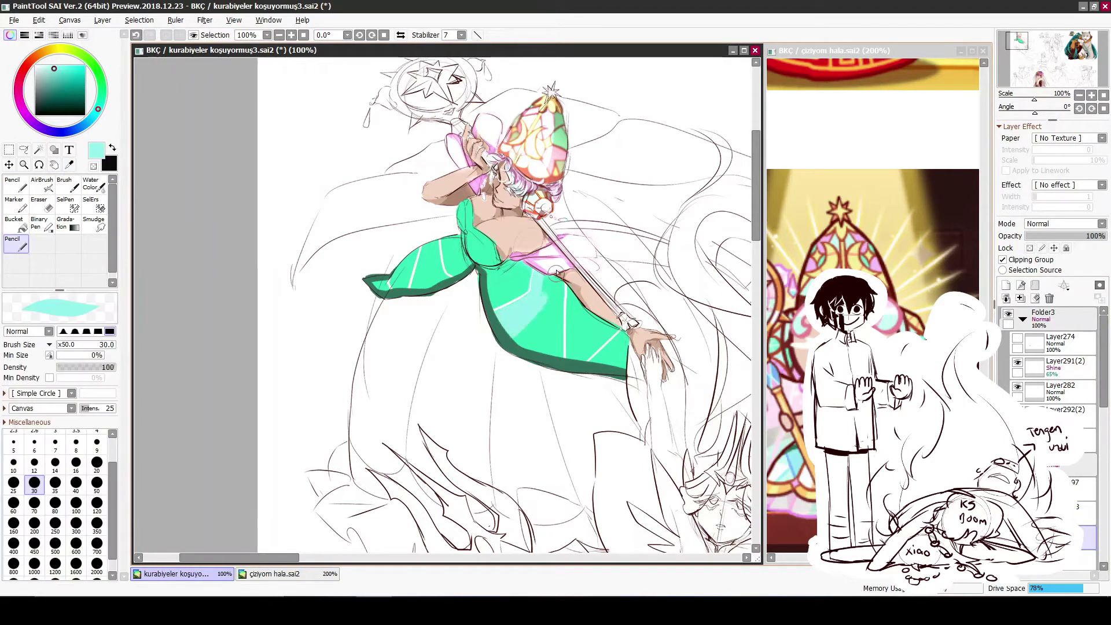
{"action": "left_click_drag", "start_coordinate": [557, 272], "coordinate": [552, 323]}
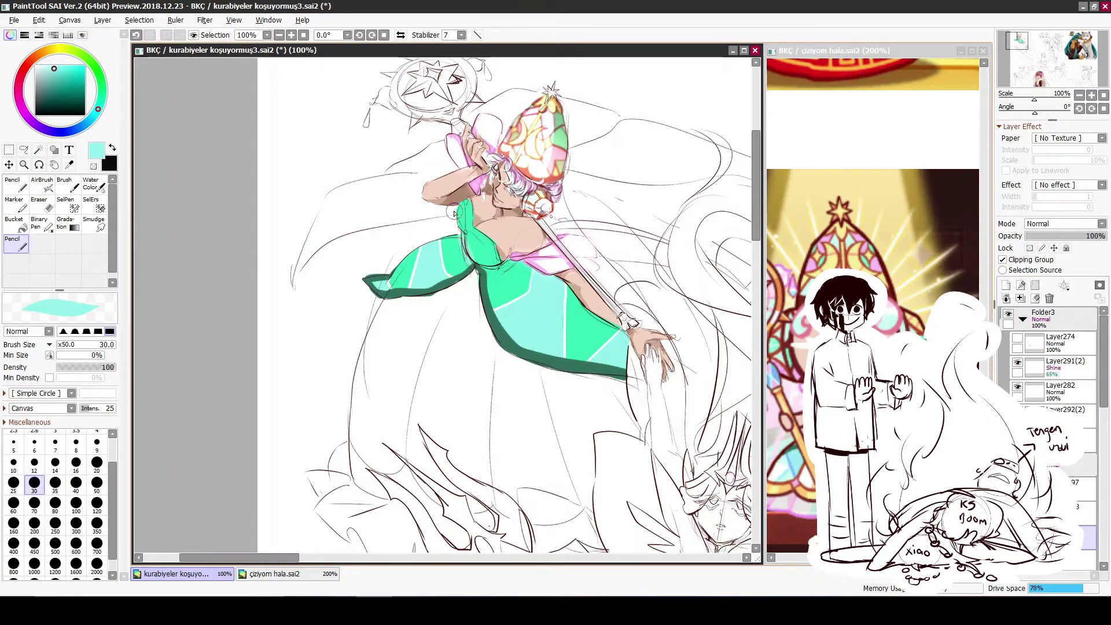
Brush a soft pale cyan glow over both skirt panels on a new layer and set its blending mode to Shine
{"action": "left_click", "coordinate": [1058, 487]}
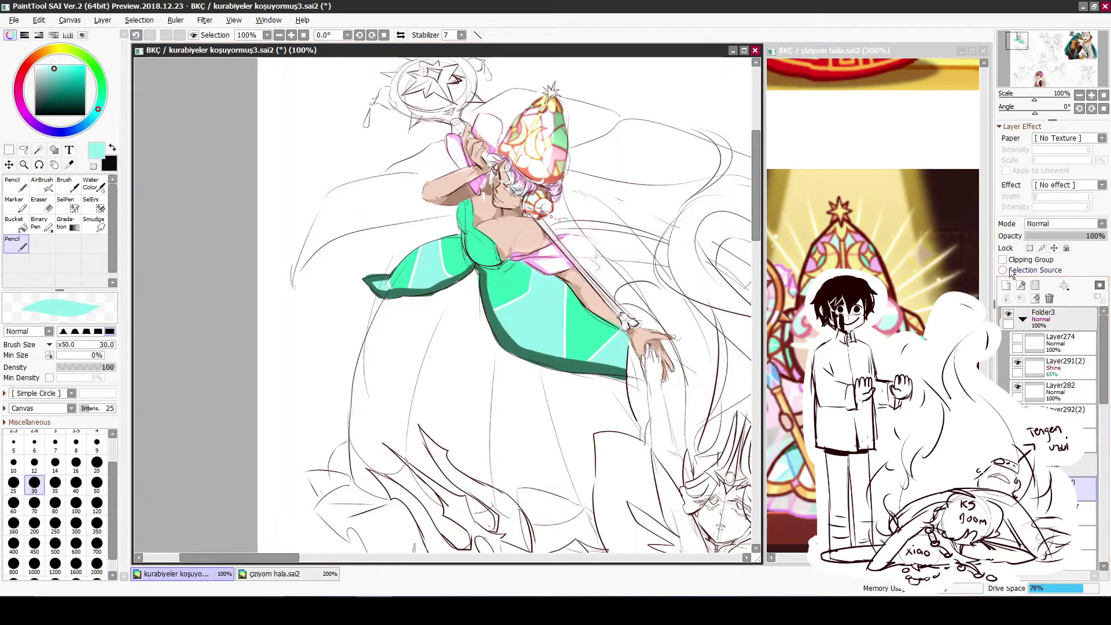
{"action": "left_click", "coordinate": [16, 184]}
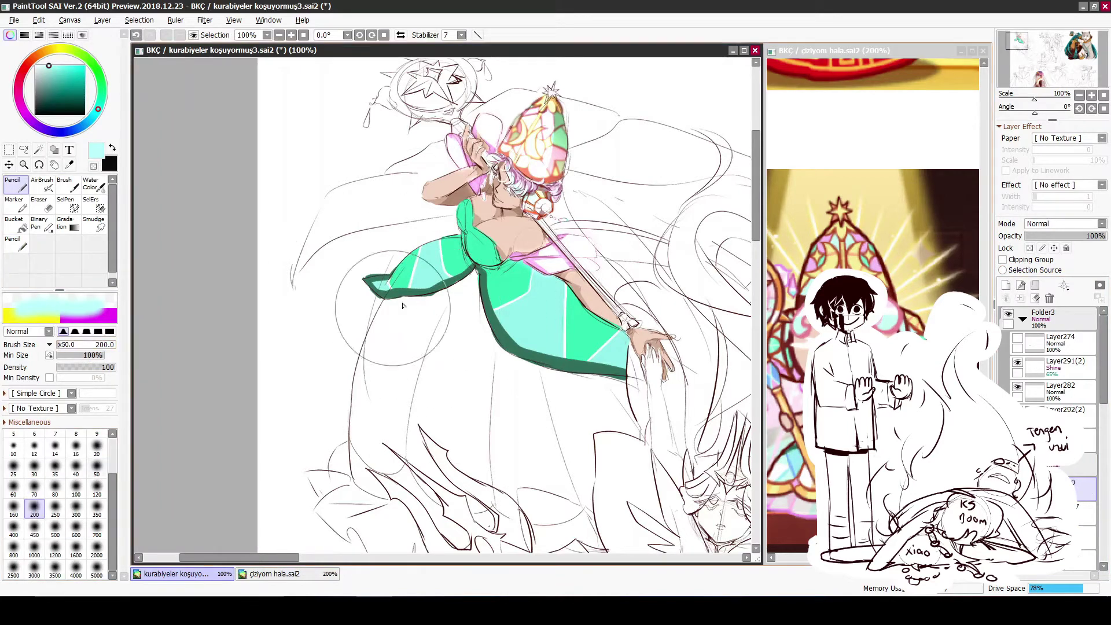
{"action": "left_click_drag", "start_coordinate": [358, 278], "coordinate": [428, 272]}
{"action": "left_click", "coordinate": [1064, 224]}
{"action": "left_click", "coordinate": [1060, 273]}
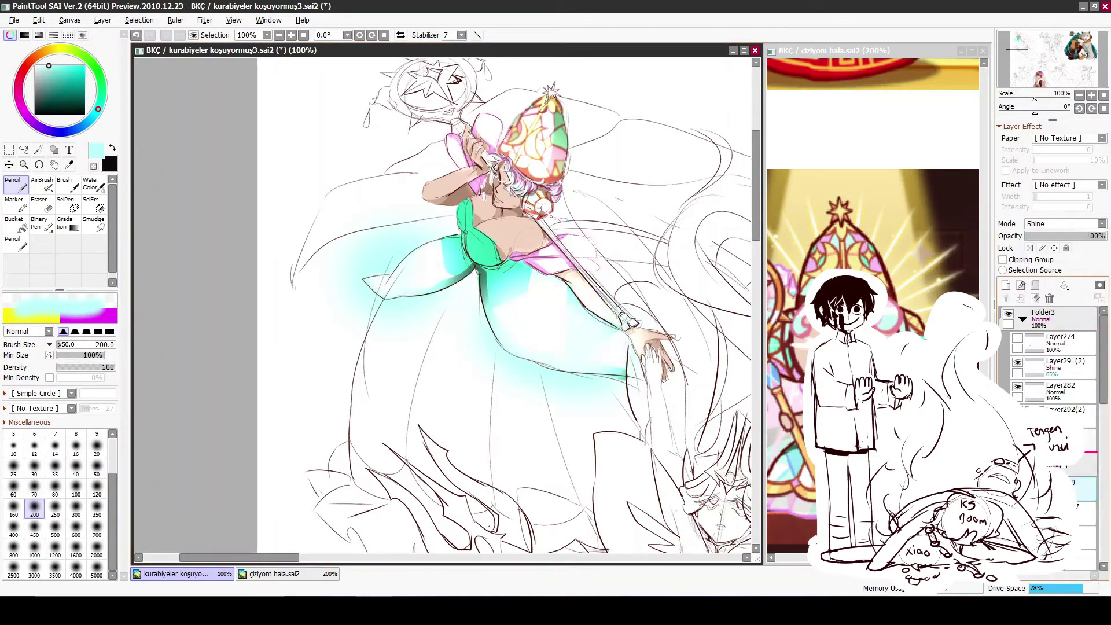
Add a clipped layer and paint green shadows on the bodice and upper skirt, using the Multiply blending mode
{"action": "left_click", "coordinate": [1080, 513]}
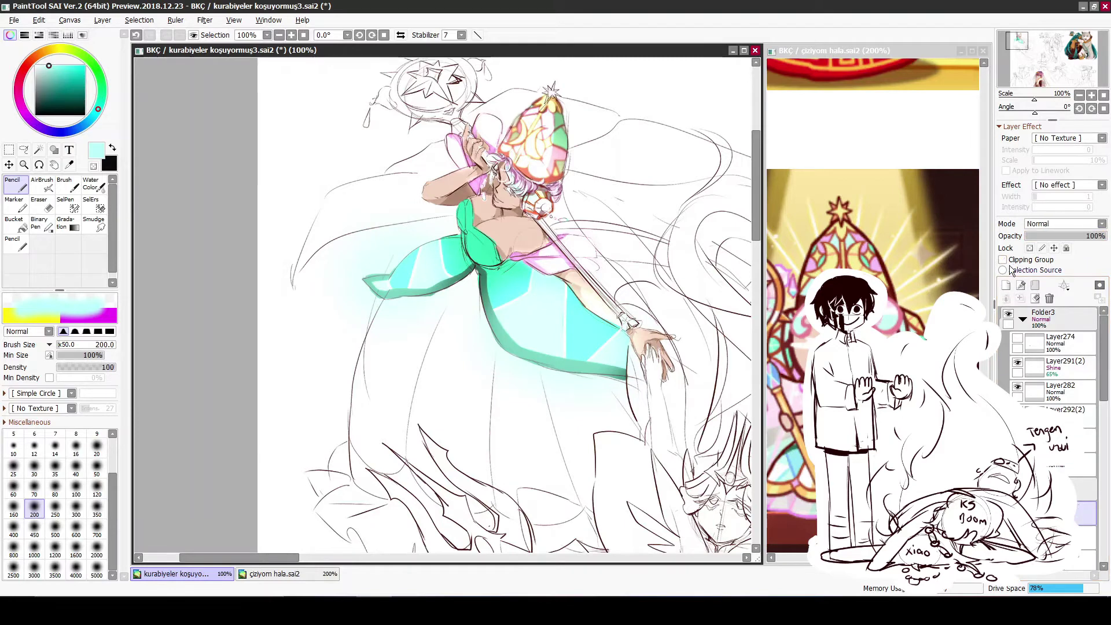
{"action": "left_click", "coordinate": [55, 165]}
{"action": "left_click", "coordinate": [17, 243]}
{"action": "left_click", "coordinate": [461, 226], "text": "alt"}
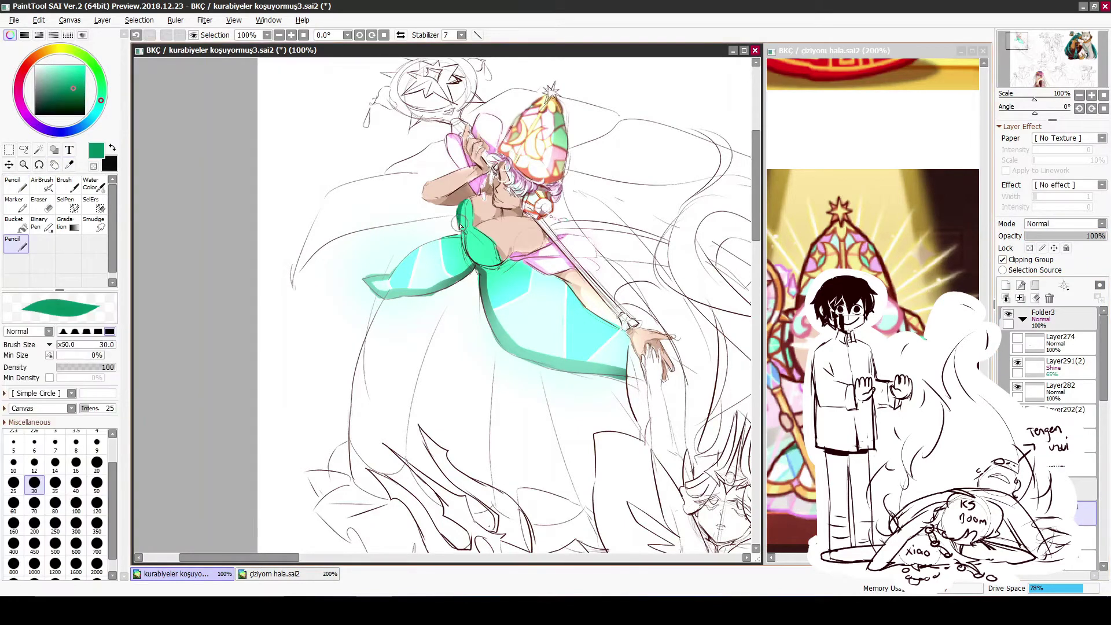
{"action": "key", "text": "e"}
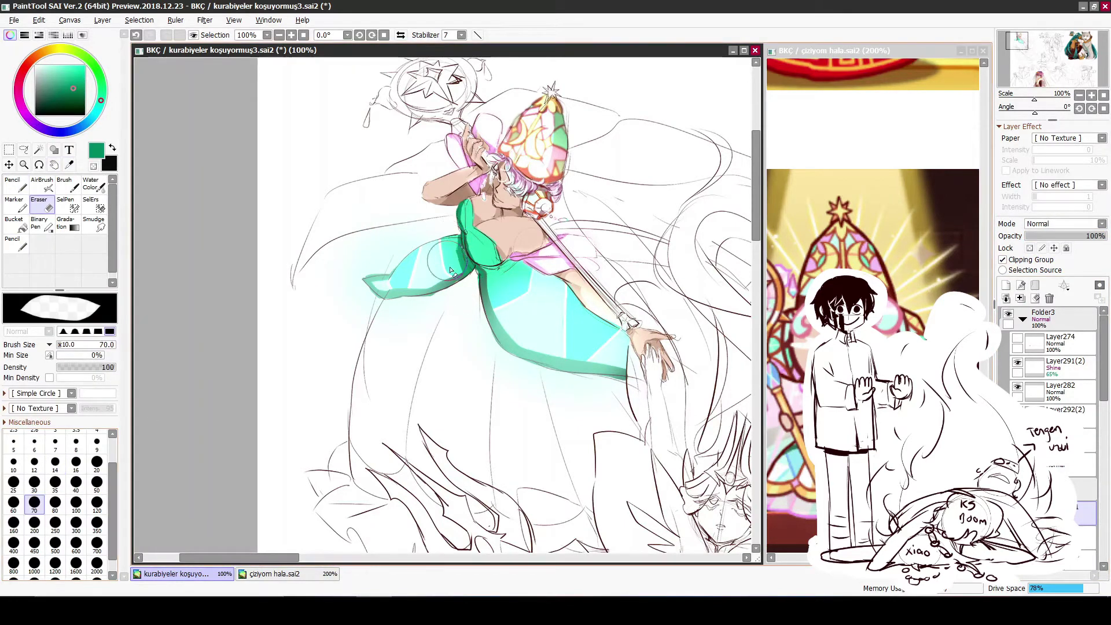
{"action": "key", "text": "e"}
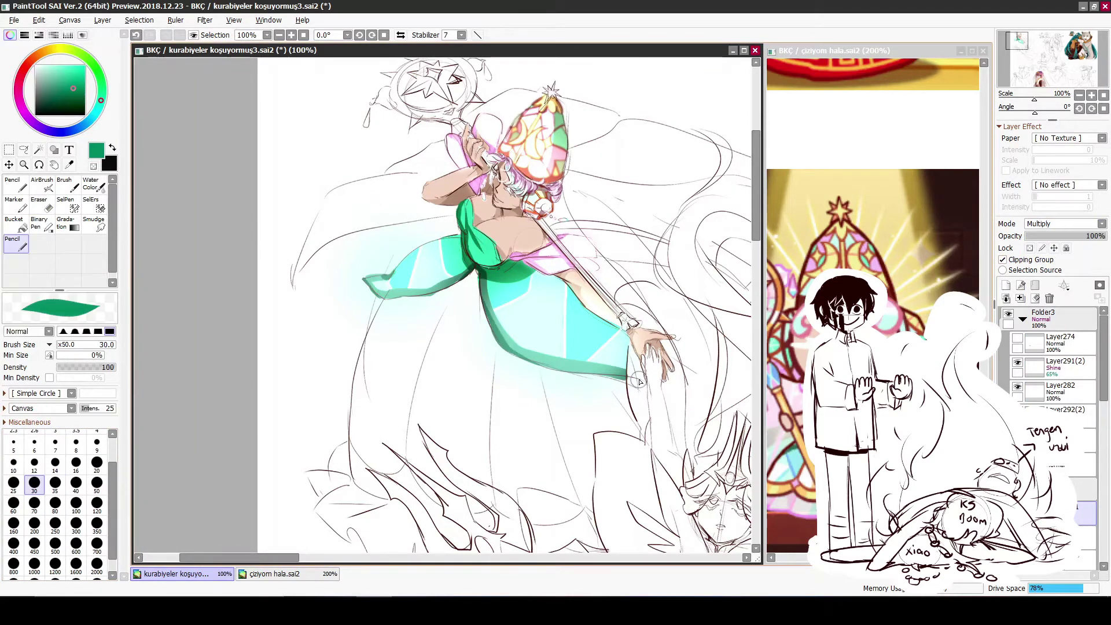
{"action": "left_click_drag", "start_coordinate": [598, 301], "coordinate": [618, 347]}
{"action": "left_click", "coordinate": [1063, 224]}
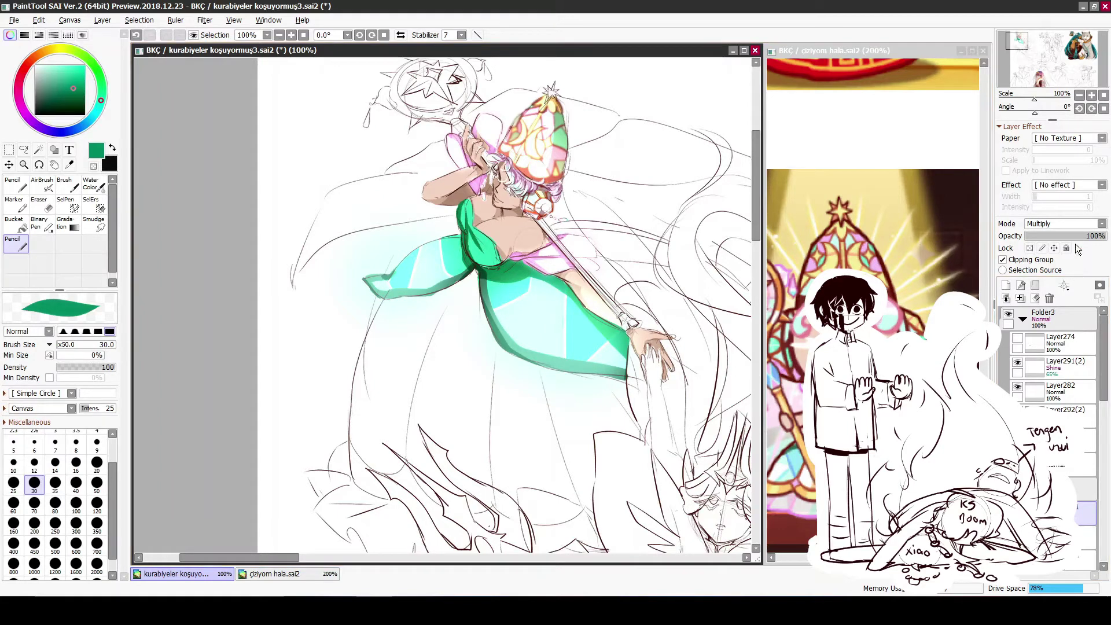
{"action": "left_click", "coordinate": [1060, 235]}
Paint darker green shadows on another clipped layer over the dress, set to Multiply at 51% opacity
{"action": "left_click", "coordinate": [73, 97]}
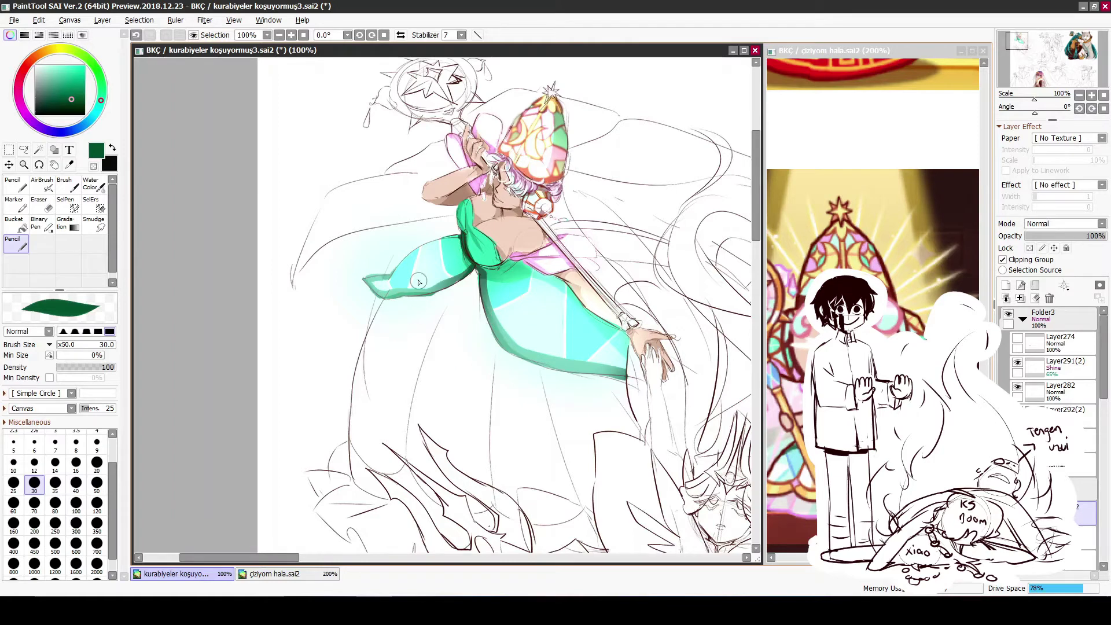
{"action": "left_click", "coordinate": [1063, 223]}
{"action": "left_click", "coordinate": [1066, 234]}
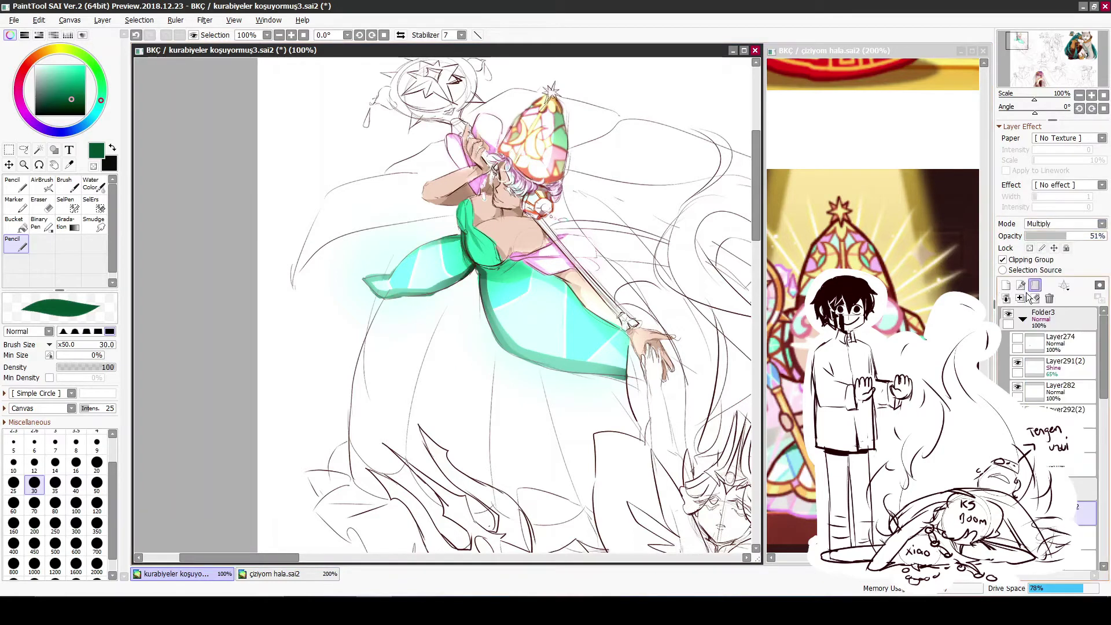
Paint a pale yellow trim along the bodice's neckline and small yellow beads at the waist on a new layer
{"action": "left_click", "coordinate": [69, 164]}
{"action": "left_click", "coordinate": [544, 145]}
{"action": "left_click", "coordinate": [24, 164]}
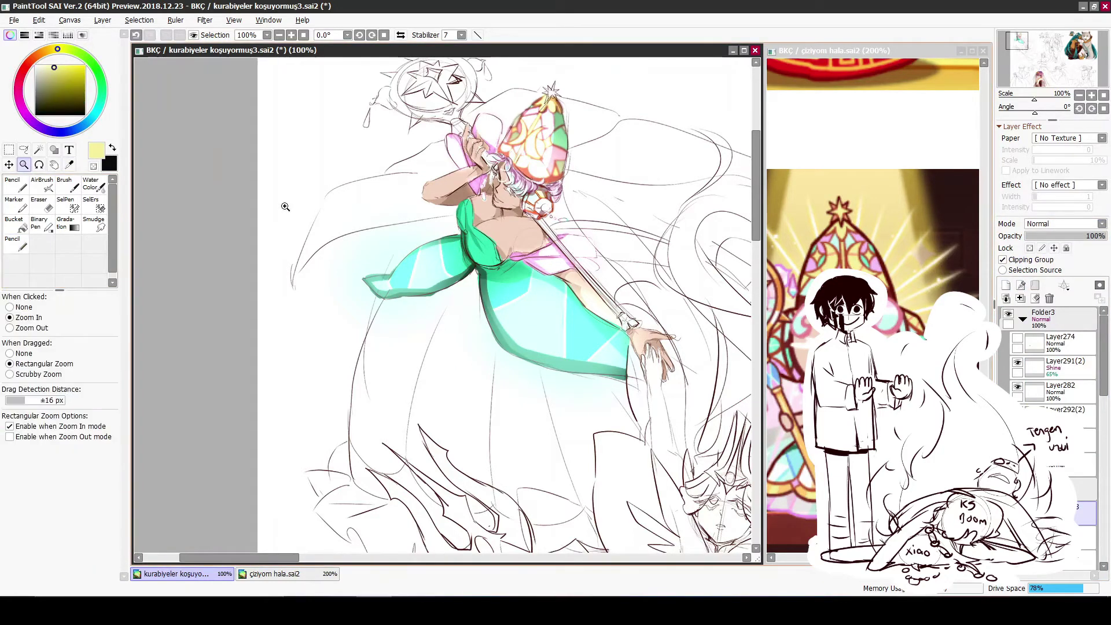
{"action": "left_click_drag", "start_coordinate": [425, 179], "coordinate": [538, 305]}
{"action": "key", "text": "n"}
{"action": "mouse_move", "coordinate": [379, 144]}
{"action": "left_mouse_down"}
{"action": "mouse_move", "coordinate": [392, 258]}
{"action": "mouse_move", "coordinate": [409, 251]}
{"action": "mouse_move", "coordinate": [457, 268]}
{"action": "mouse_move", "coordinate": [518, 404]}
{"action": "left_mouse_up"}
{"action": "scroll", "coordinate": [519, 404], "scroll_direction": "down", "scroll_amount": 2}
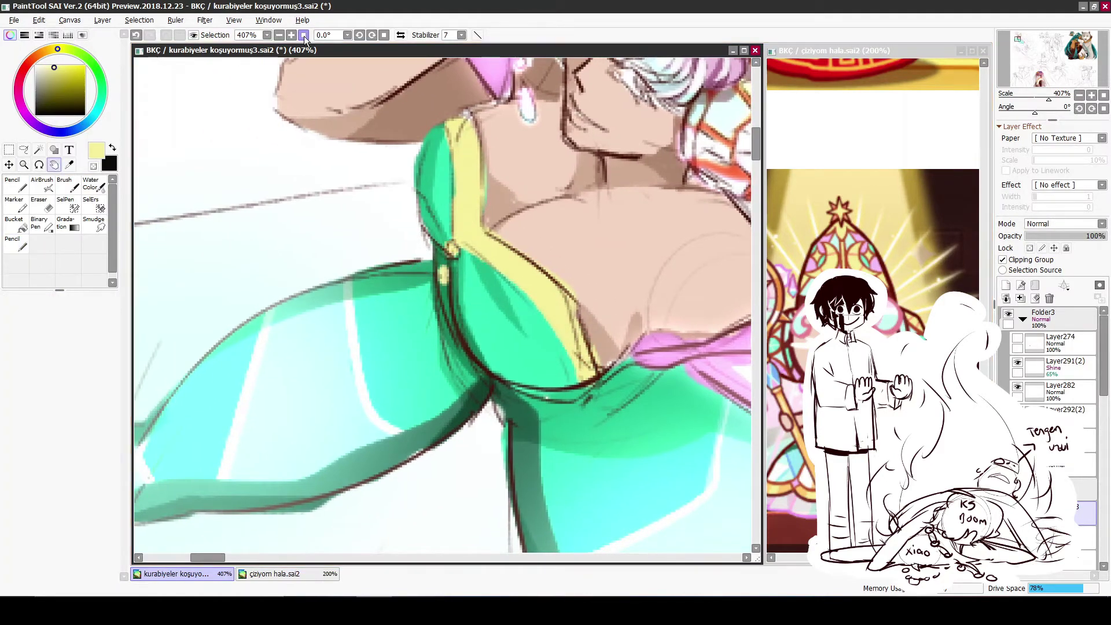
{"action": "scroll", "coordinate": [343, 81], "scroll_direction": "down", "scroll_amount": 3}
{"action": "left_click_drag", "start_coordinate": [343, 81], "coordinate": [341, 63]}
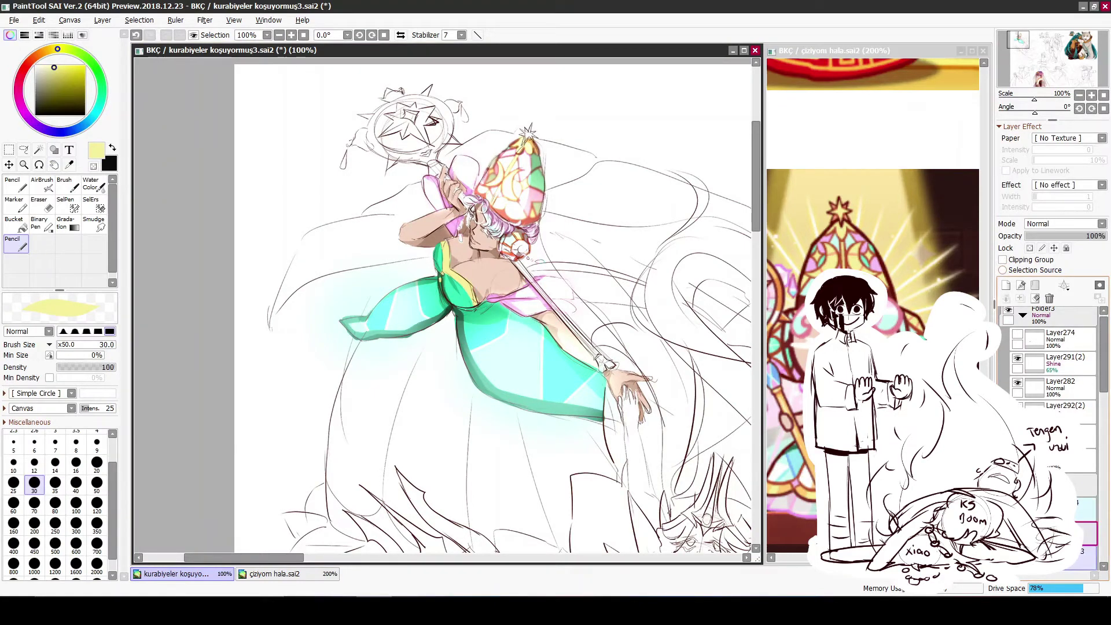
Shade the yellow trim in peach on a clipped Multiply layer, and in darker orange on a second one at 64% opacity
{"action": "left_click", "coordinate": [291, 34]}
{"action": "left_click", "coordinate": [457, 237], "text": "alt"}
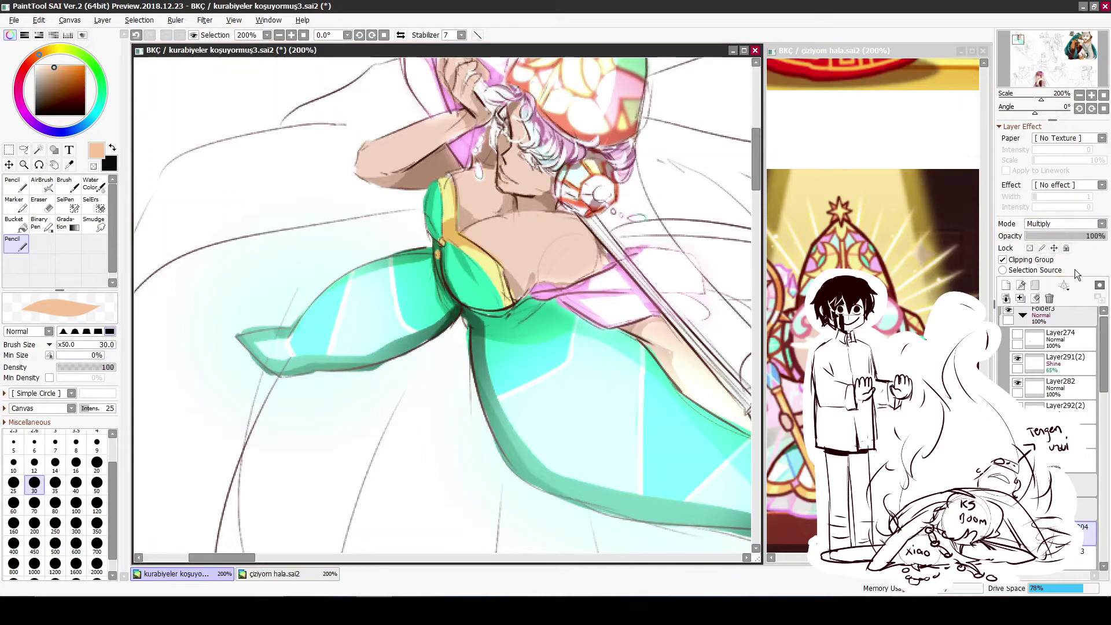
{"action": "left_click", "coordinate": [60, 72]}
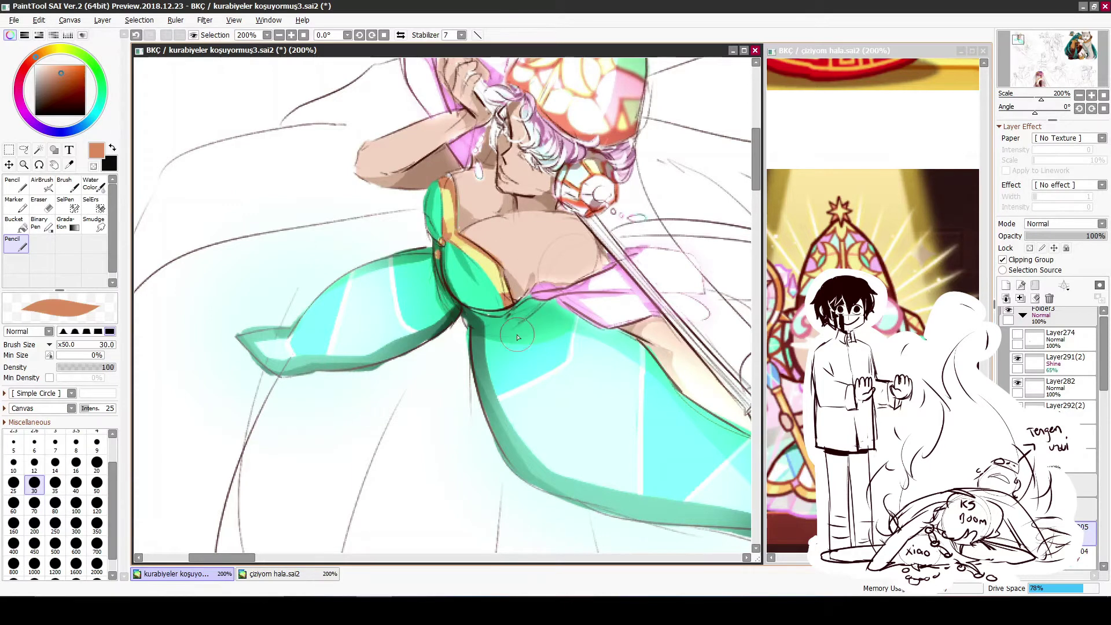
{"action": "left_click", "coordinate": [1063, 223]}
{"action": "left_click", "coordinate": [1064, 248]}
{"action": "left_click", "coordinate": [1070, 236]}
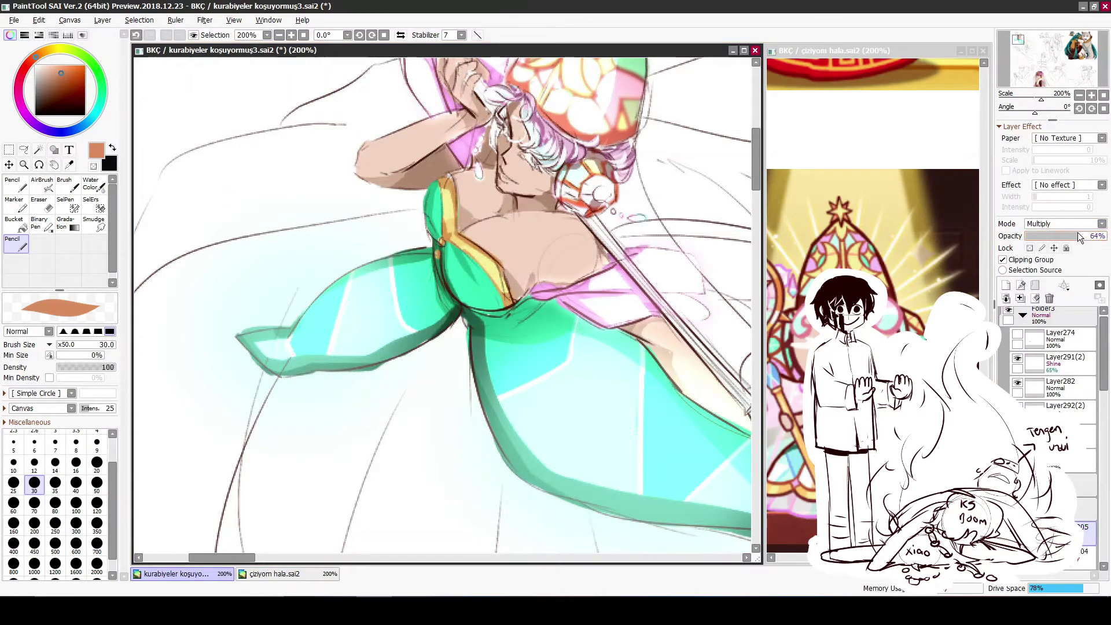
Add a clipped Shine layer with pale yellow highlights on the bodice trim, and lock its transparency for recolouring in cream
{"action": "left_click", "coordinate": [1005, 285]}
{"action": "left_click", "coordinate": [584, 92], "text": "alt"}
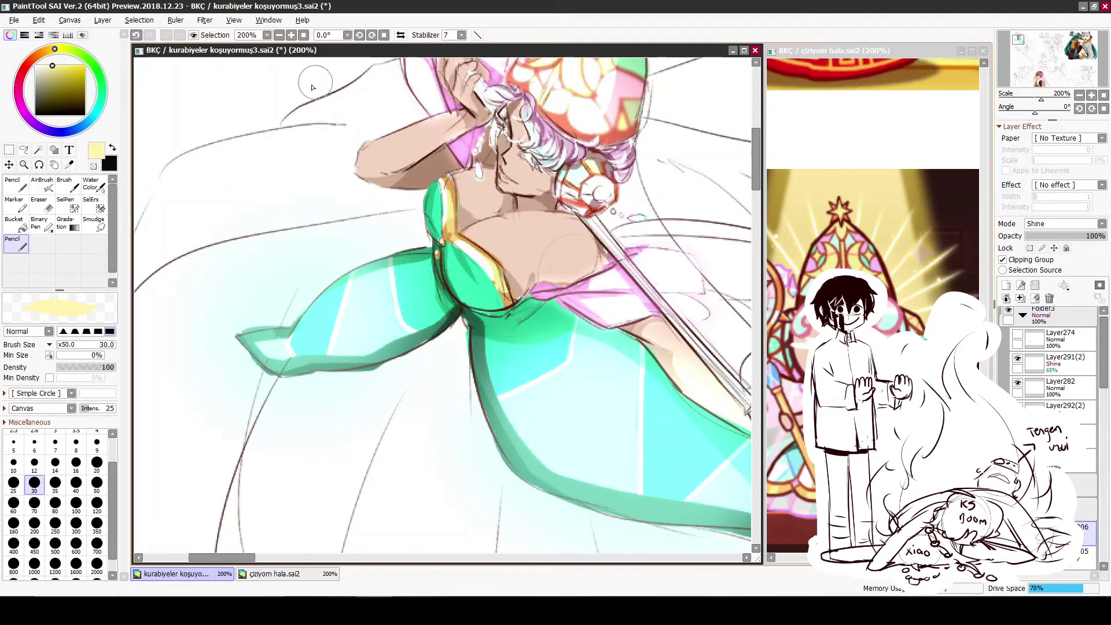
{"action": "left_click", "coordinate": [1029, 248]}
{"action": "key", "text": "n"}
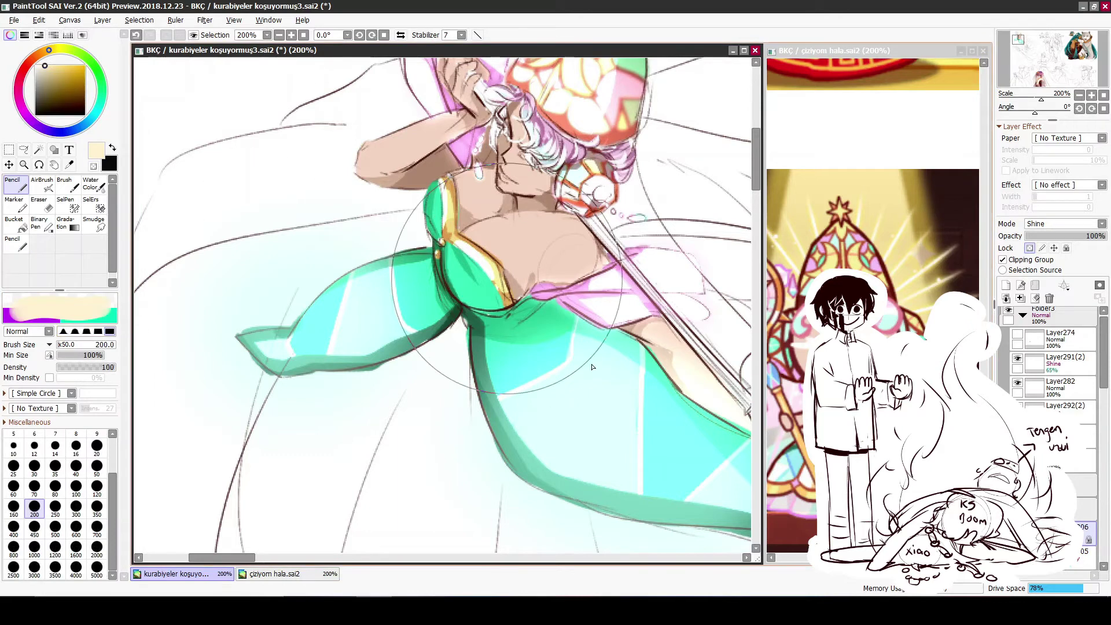
Unclip the trim's Shine highlights, apply a Gaussian Blur with radius 4.4 and lower the layer's opacity to 62%
{"action": "left_click", "coordinate": [1024, 261]}
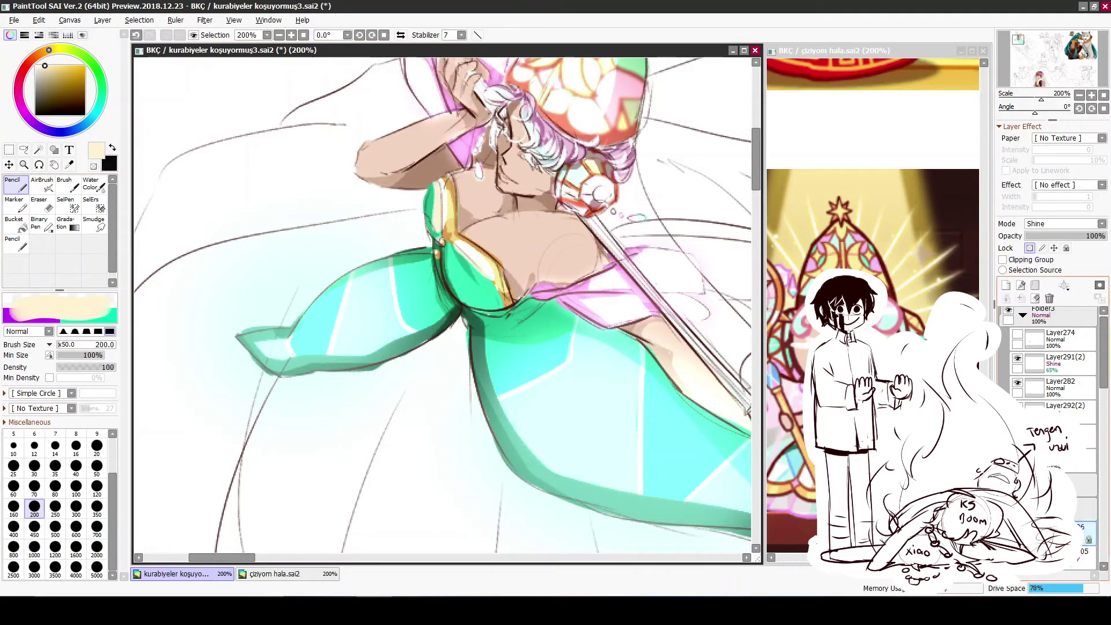
{"action": "left_click", "coordinate": [1082, 462]}
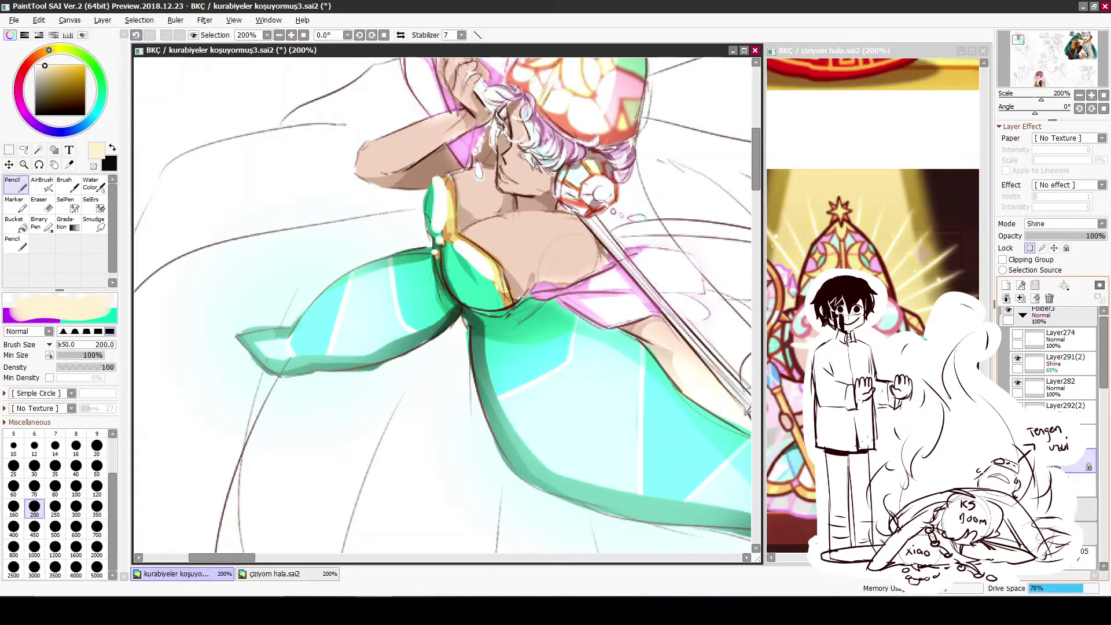
{"action": "left_click", "coordinate": [204, 20]}
{"action": "mouse_move", "coordinate": [272, 54]}
{"action": "left_click", "coordinate": [324, 56]}
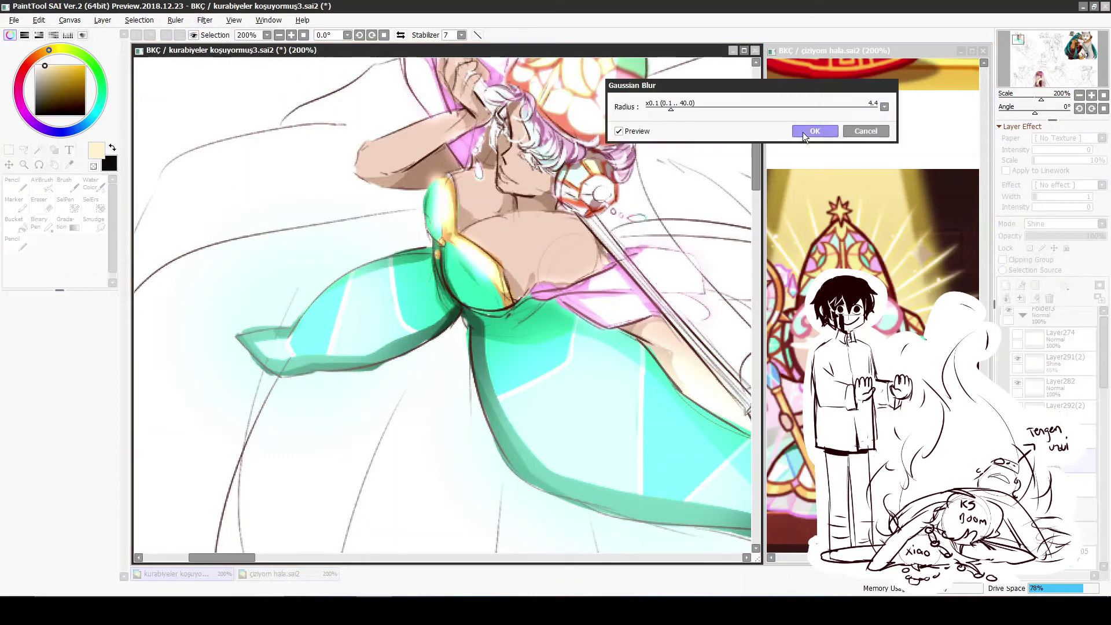
{"action": "left_click", "coordinate": [807, 129]}
{"action": "key", "text": "ctrl"}
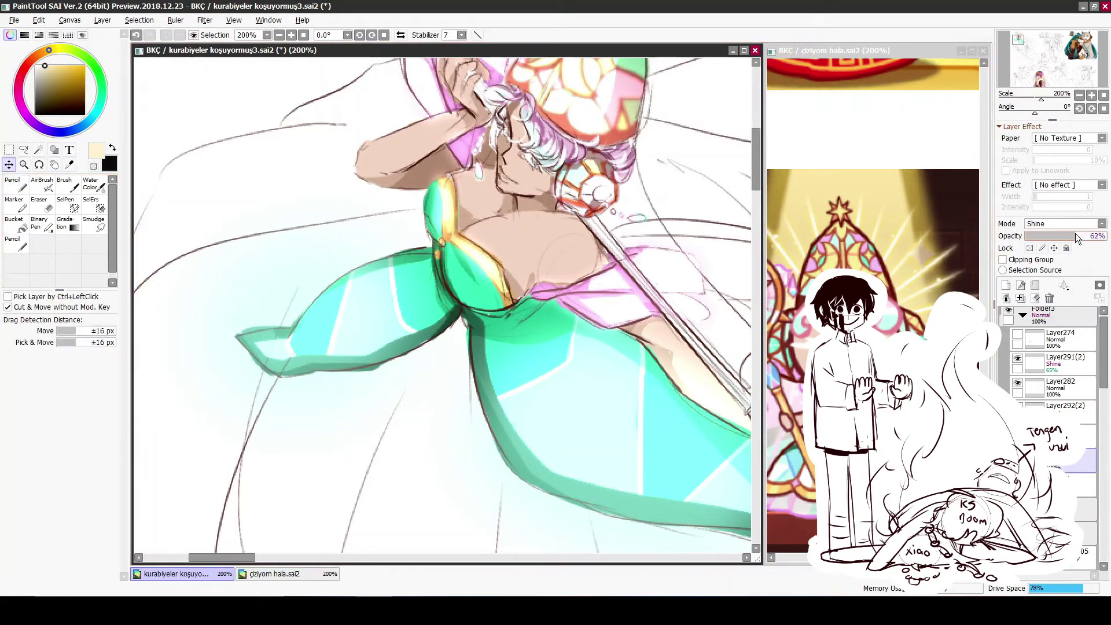
Add a clipped layer, paint a dark green shadow down the bodice with the pencil at size 30, and set its opacity to 54%
{"action": "scroll", "coordinate": [1053, 370], "scroll_direction": "down", "scroll_amount": 3}
{"action": "left_click", "coordinate": [1023, 376]}
{"action": "left_click", "coordinate": [1021, 372]}
{"action": "left_click", "coordinate": [1005, 285]}
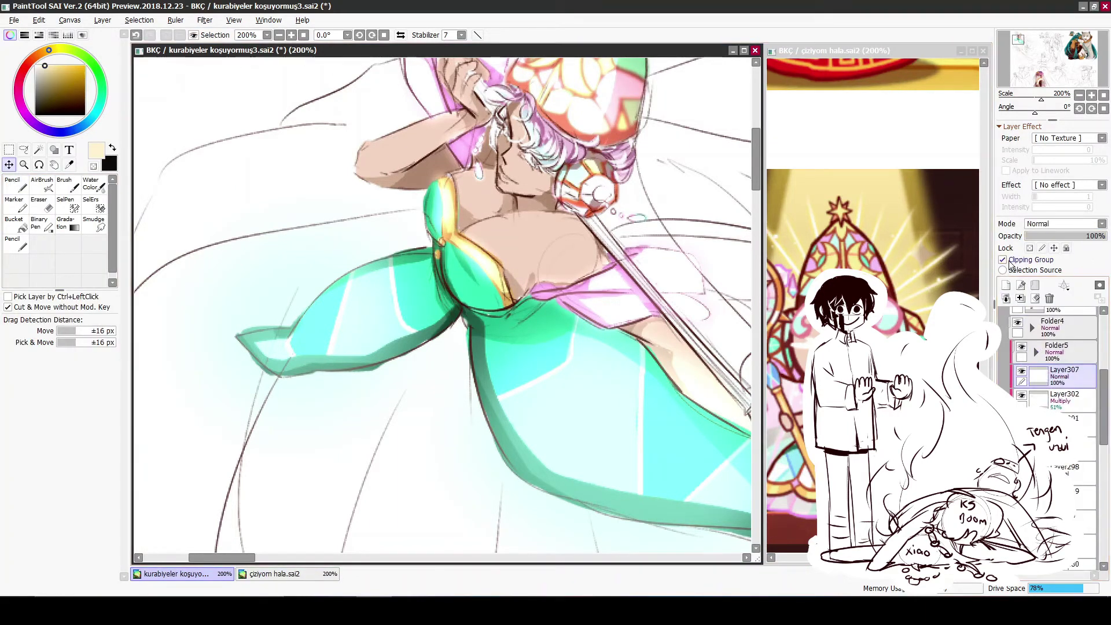
{"action": "left_click", "coordinate": [1003, 259]}
{"action": "left_click", "coordinate": [16, 243]}
{"action": "left_click", "coordinate": [102, 96]}
{"action": "left_click", "coordinate": [55, 109]}
{"action": "left_click", "coordinate": [57, 104]}
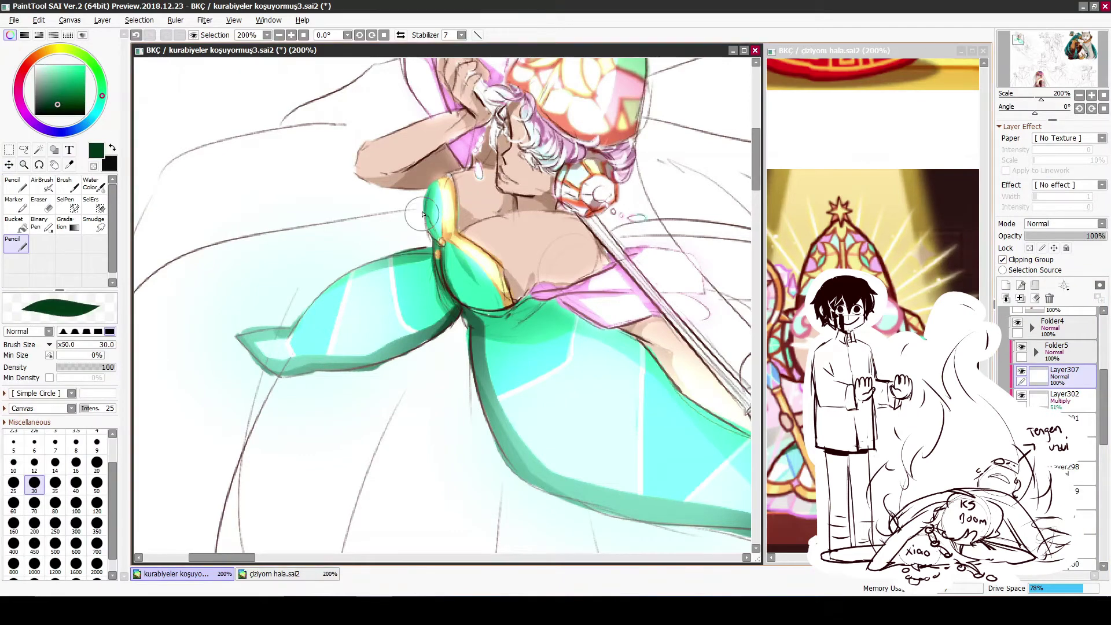
{"action": "mouse_move", "coordinate": [442, 199]}
{"action": "left_mouse_down"}
{"action": "mouse_move", "coordinate": [431, 249]}
{"action": "mouse_move", "coordinate": [458, 310]}
{"action": "left_mouse_up"}
{"action": "left_click_drag", "start_coordinate": [1102, 235], "coordinate": [1068, 236]}
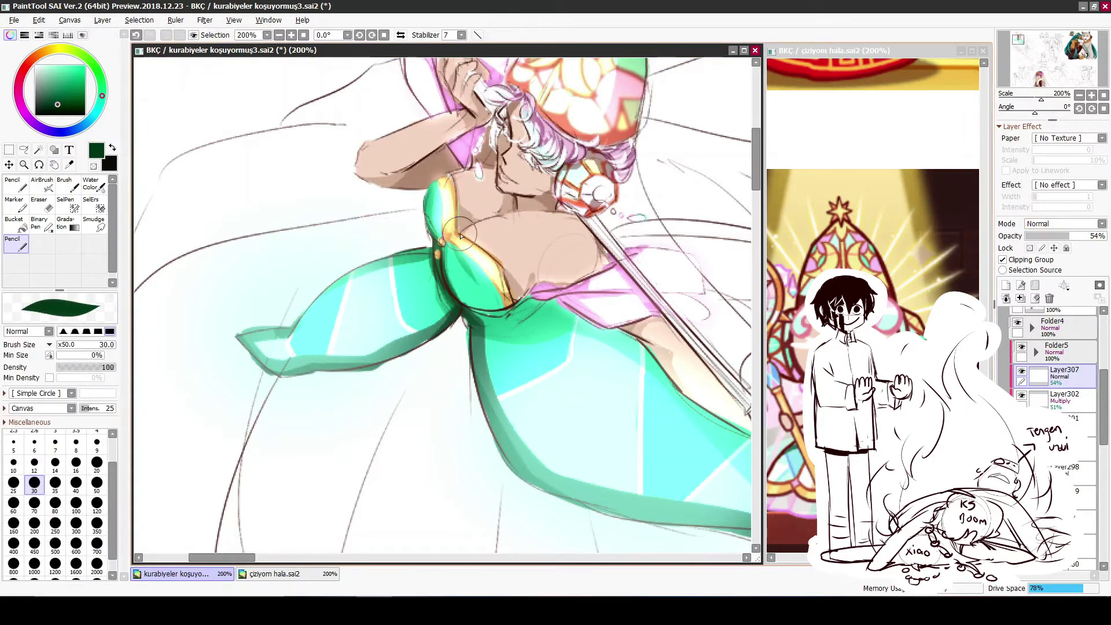
Add a new clipped layer above the green skirt's facet layer and ready the pencil in dark blue
{"action": "scroll", "coordinate": [430, 238], "scroll_direction": "down", "scroll_amount": 5}
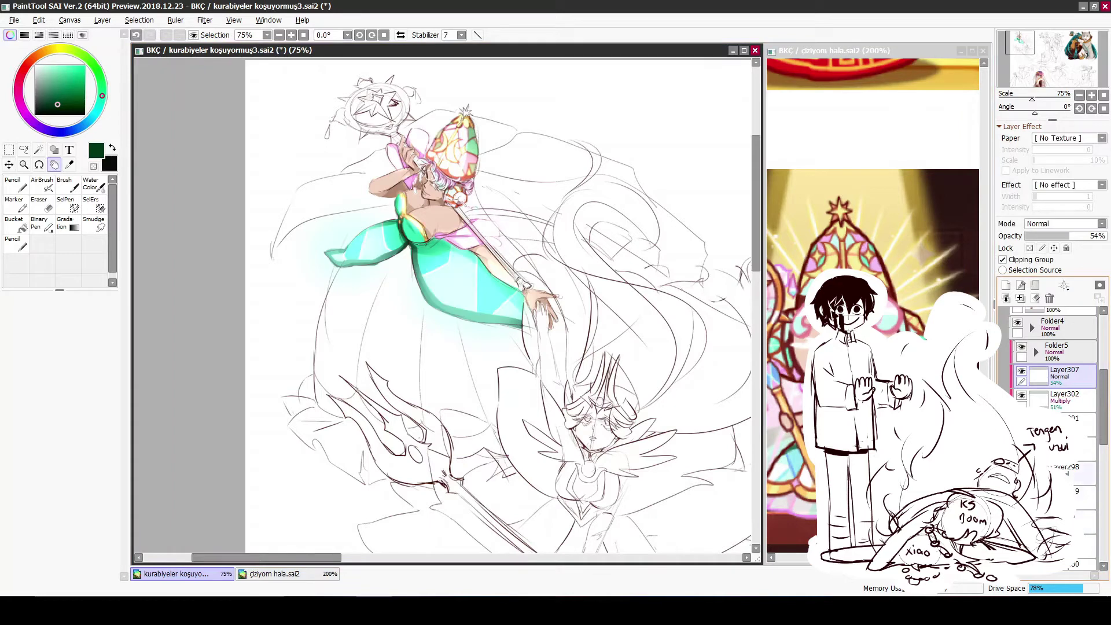
{"action": "left_click", "coordinate": [1065, 471]}
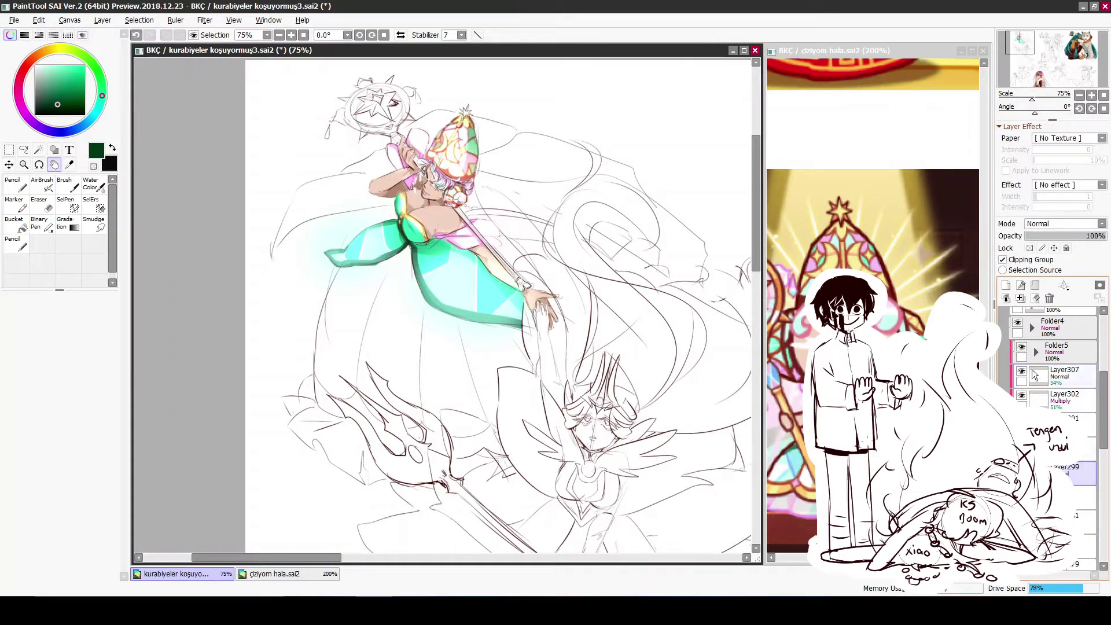
{"action": "key", "text": "ctrl+shift+n"}
{"action": "key", "text": "n"}
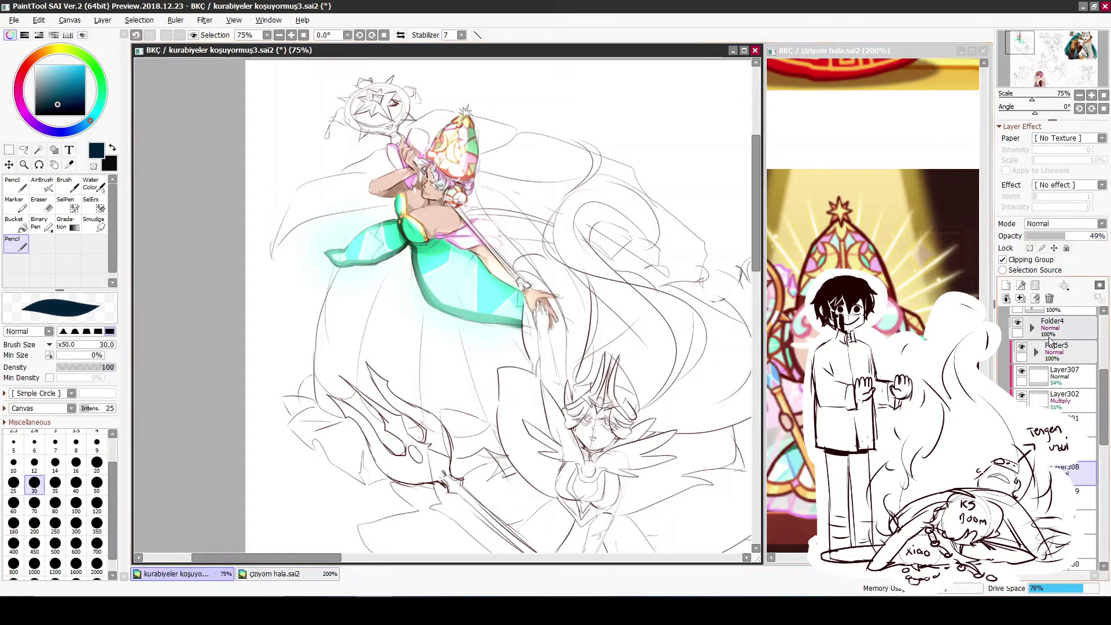
{"action": "left_click", "coordinate": [205, 19]}
{"action": "mouse_move", "coordinate": [199, 49]}
{"action": "left_click", "coordinate": [289, 57]}
{"action": "left_click", "coordinate": [291, 35]}
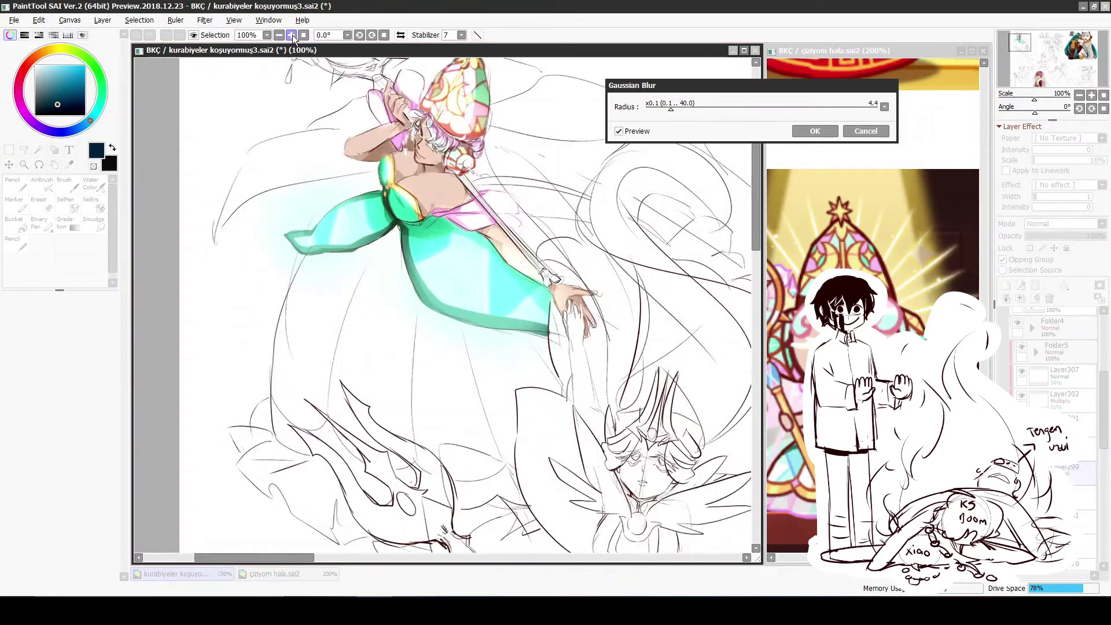
{"action": "left_click", "coordinate": [291, 35]}
{"action": "left_click", "coordinate": [854, 133]}
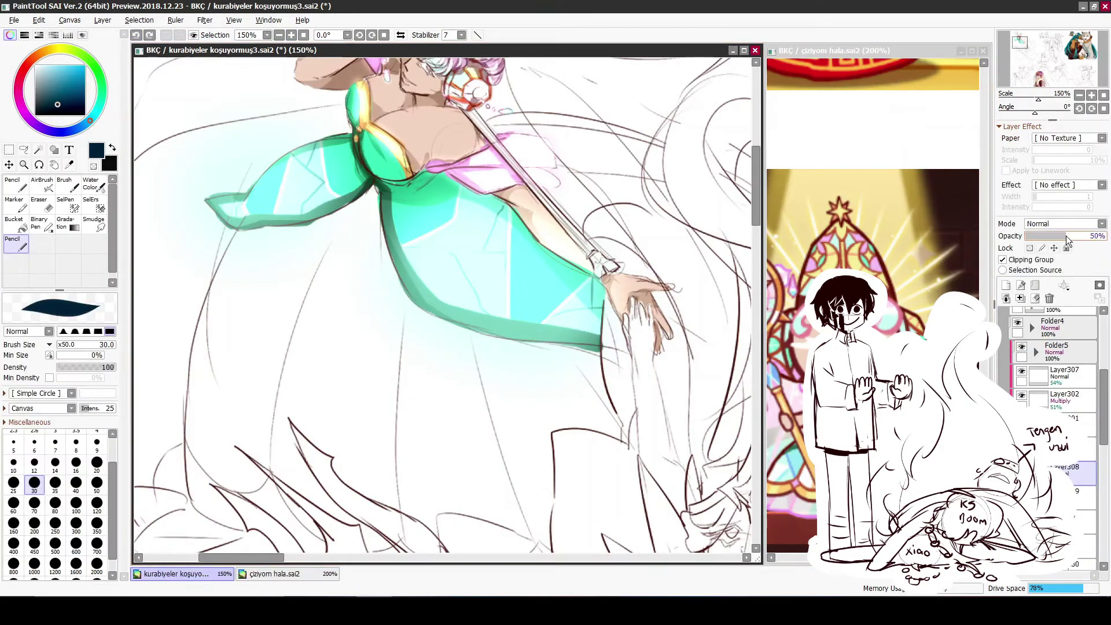
Draw thin dark blue crack lines across the green skirt's facets with the pencil at size 12
{"action": "key", "text": "bracketleft"}
{"action": "key", "text": "bracketleft"}
{"action": "key", "text": "bracketleft"}
{"action": "key", "text": "bracketleft"}
{"action": "key", "text": "bracketleft"}
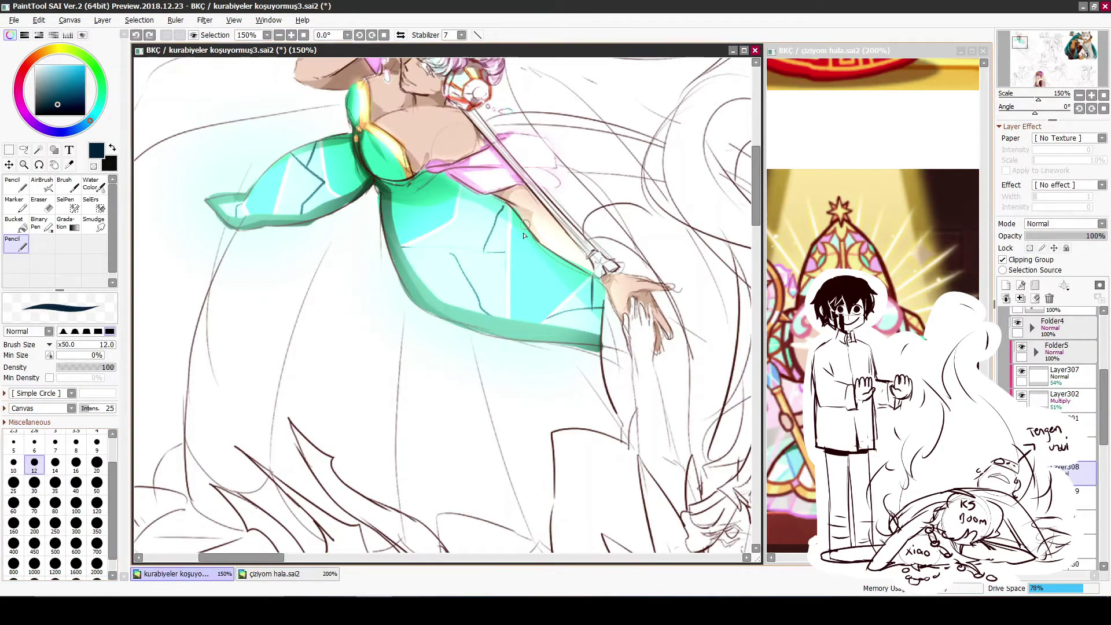
{"action": "key", "text": "e"}
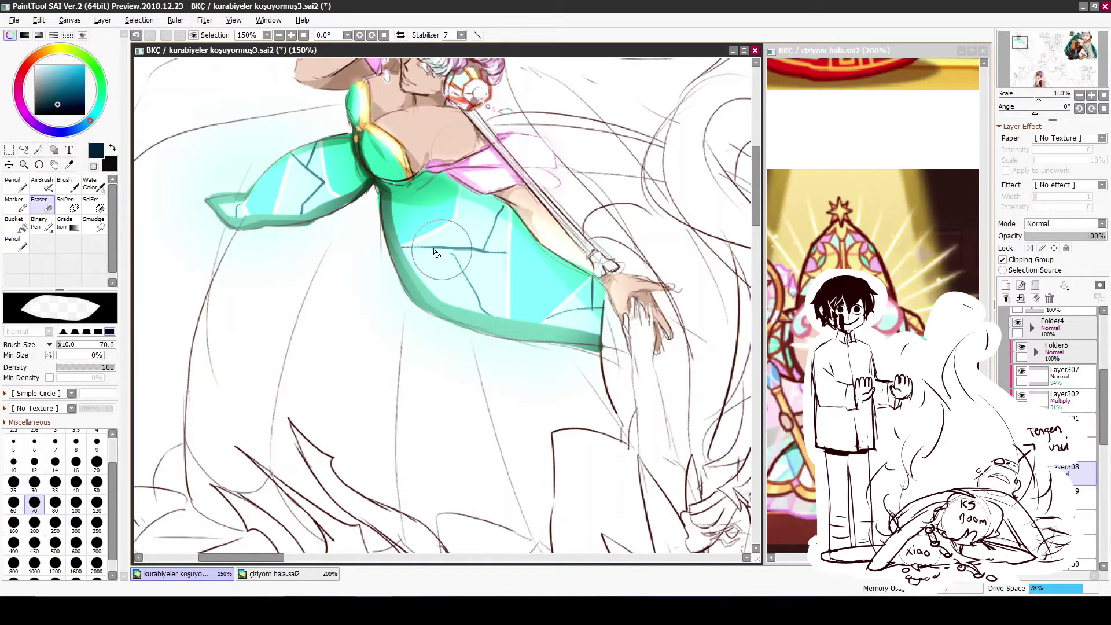
{"action": "key", "text": "n"}
{"action": "left_click_drag", "start_coordinate": [529, 303], "coordinate": [558, 389]}
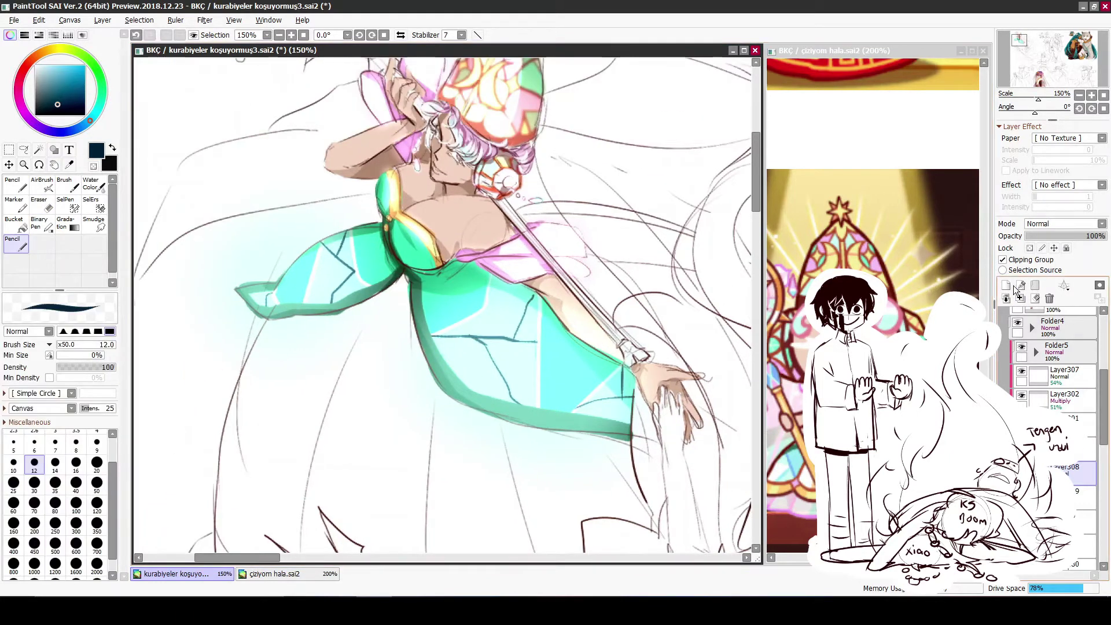
Merge the crack lines into the layer below and apply a Gaussian Blur with radius 2.3
{"action": "left_click", "coordinate": [204, 20]}
{"action": "left_click", "coordinate": [277, 54]}
{"action": "left_click", "coordinate": [658, 109]}
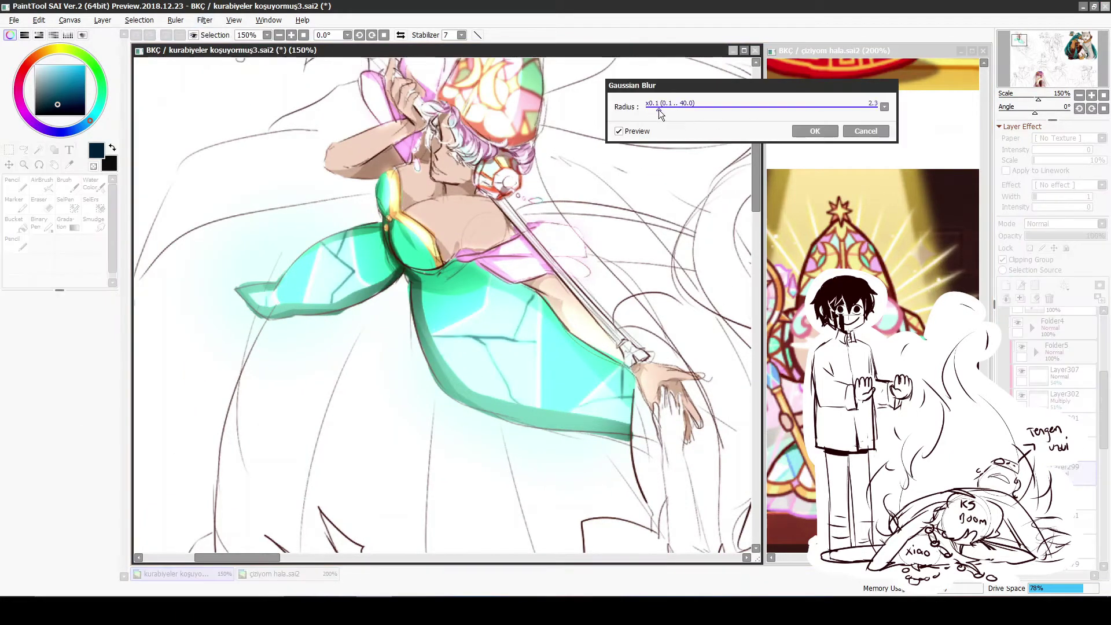
{"action": "left_click", "coordinate": [814, 131]}
Switch to an unclipped Normal layer below the dress shading and sample pale pink from the reference gown
{"action": "scroll", "coordinate": [483, 213], "scroll_direction": "down", "scroll_amount": 3}
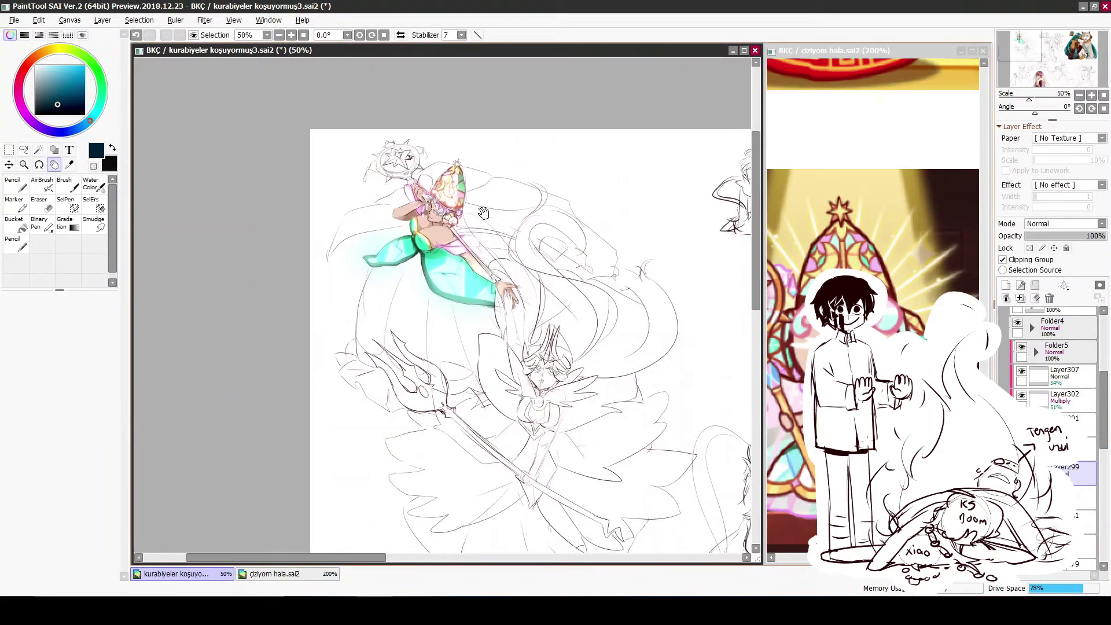
{"action": "left_click_drag", "start_coordinate": [483, 213], "coordinate": [521, 216]}
{"action": "mouse_move", "coordinate": [1103, 429]}
{"action": "left_mouse_down"}
{"action": "mouse_move", "coordinate": [1106, 463]}
{"action": "mouse_move", "coordinate": [1107, 451]}
{"action": "left_mouse_up"}
{"action": "left_click", "coordinate": [1064, 434]}
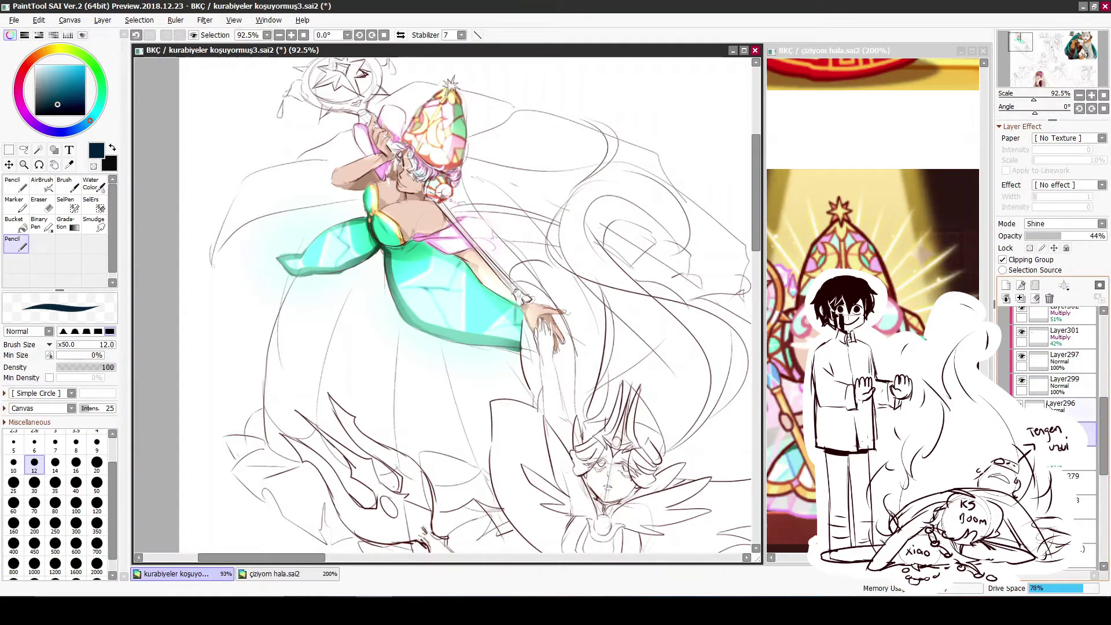
{"action": "scroll", "coordinate": [1048, 405], "scroll_direction": "down", "scroll_amount": 5}
{"action": "left_click", "coordinate": [1076, 491]}
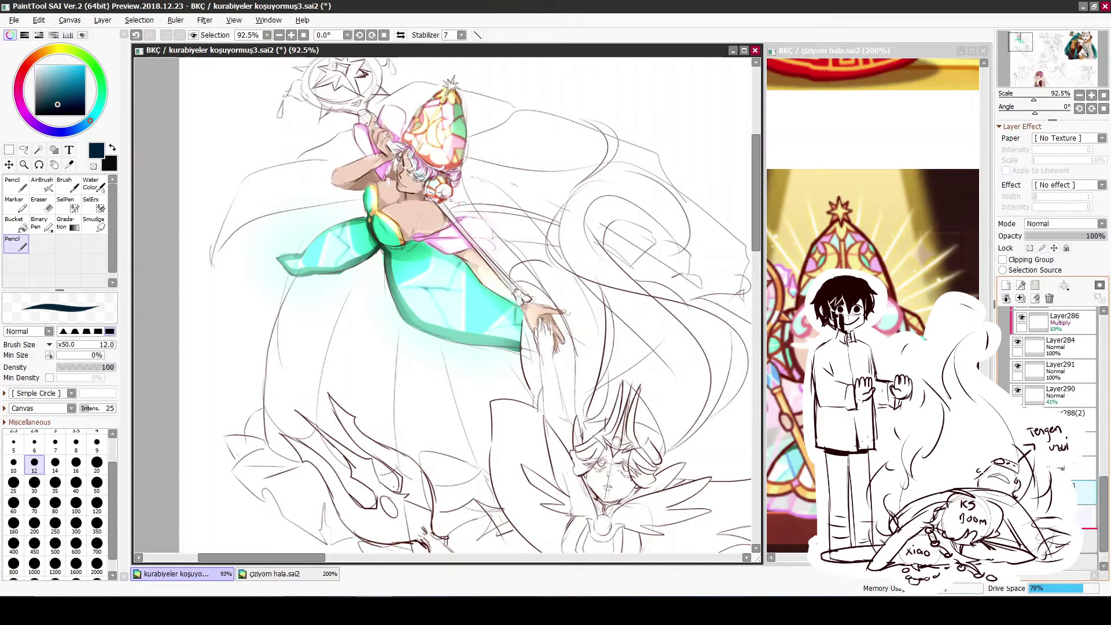
{"action": "left_click", "coordinate": [796, 501], "text": "alt"}
{"action": "left_click", "coordinate": [808, 480], "text": "alt"}
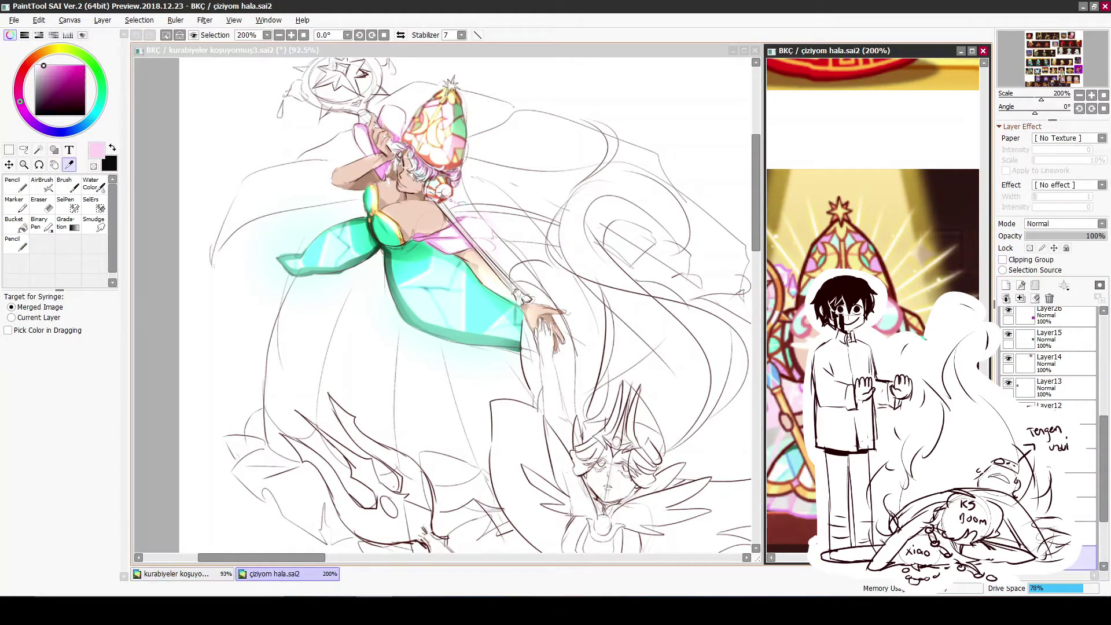
Outline a long underskirt panel below the waist in pale pink with the pencil at size 30, and fill it
{"action": "left_click_drag", "start_coordinate": [449, 356], "coordinate": [530, 344]}
{"action": "left_click_drag", "start_coordinate": [446, 220], "coordinate": [398, 369]}
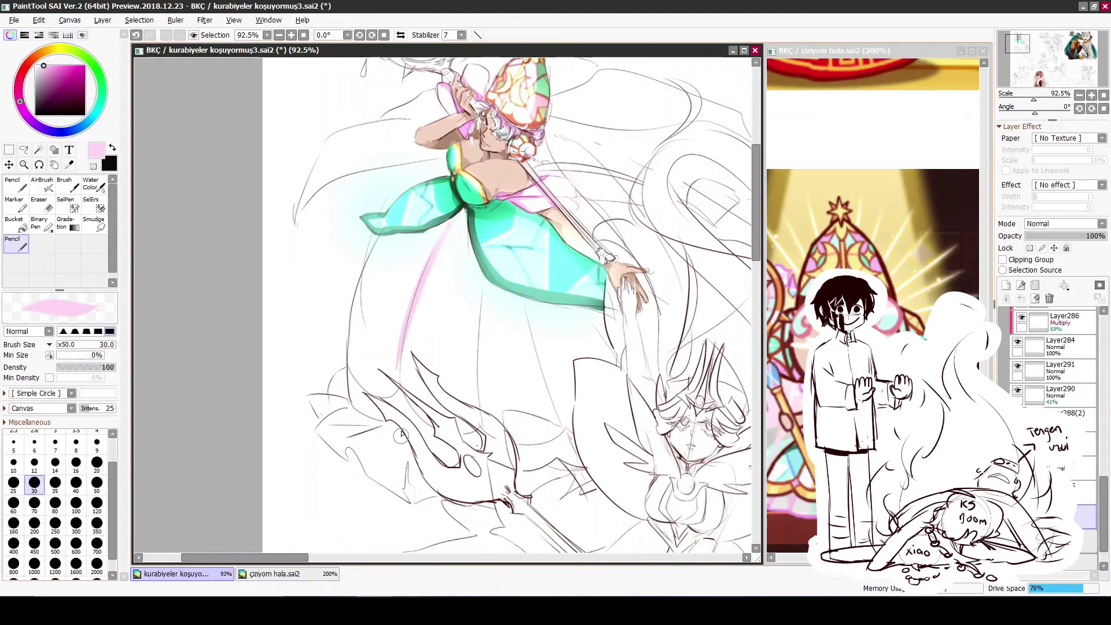
{"action": "key", "text": "ctrl+z"}
{"action": "mouse_move", "coordinate": [454, 223]}
{"action": "left_mouse_down"}
{"action": "mouse_move", "coordinate": [408, 402]}
{"action": "mouse_move", "coordinate": [431, 423]}
{"action": "left_mouse_up"}
{"action": "key", "text": "e"}
{"action": "key", "text": "n"}
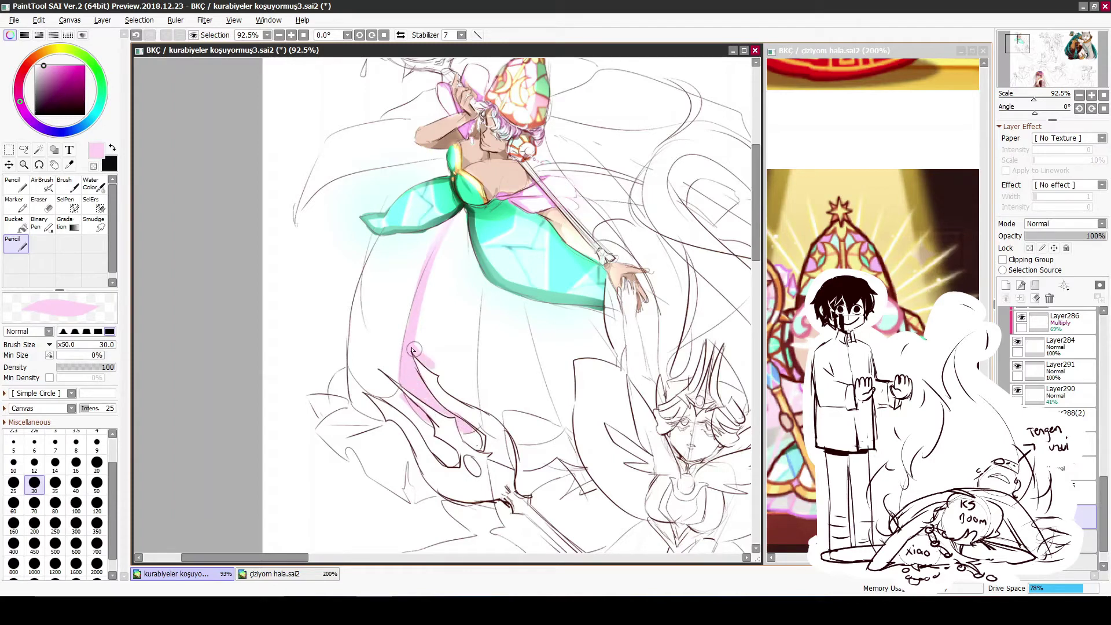
{"action": "left_click_drag", "start_coordinate": [444, 387], "coordinate": [485, 313]}
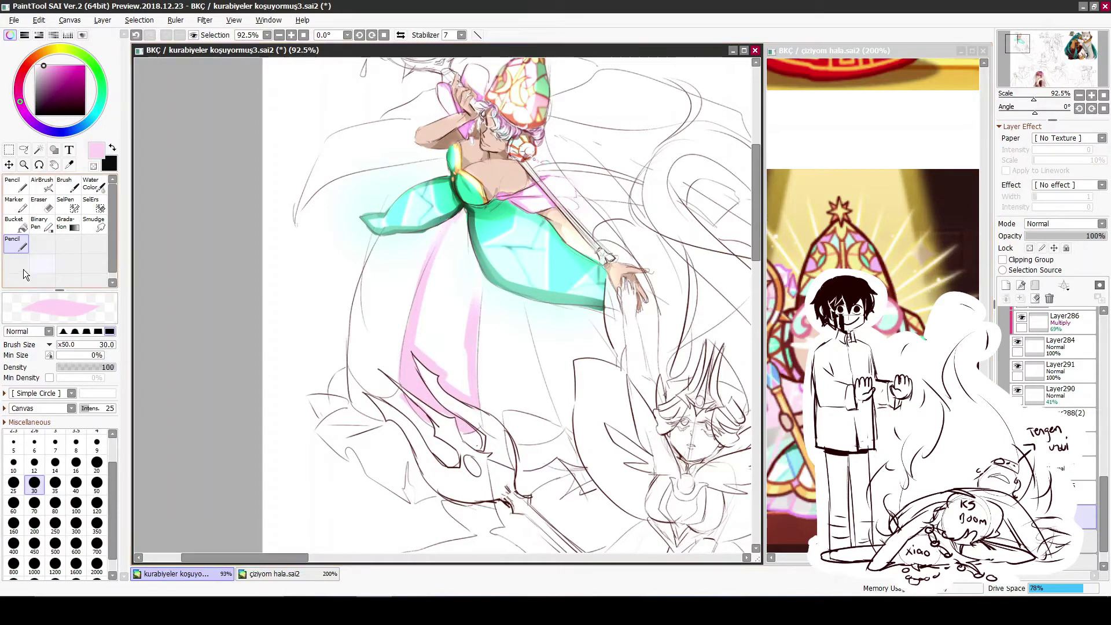
{"action": "key", "text": "g"}
{"action": "left_click", "coordinate": [457, 324]}
Sample light cyan from the skirt's glow and outline the next underskirt panel beside the pink one
{"action": "key", "text": "n"}
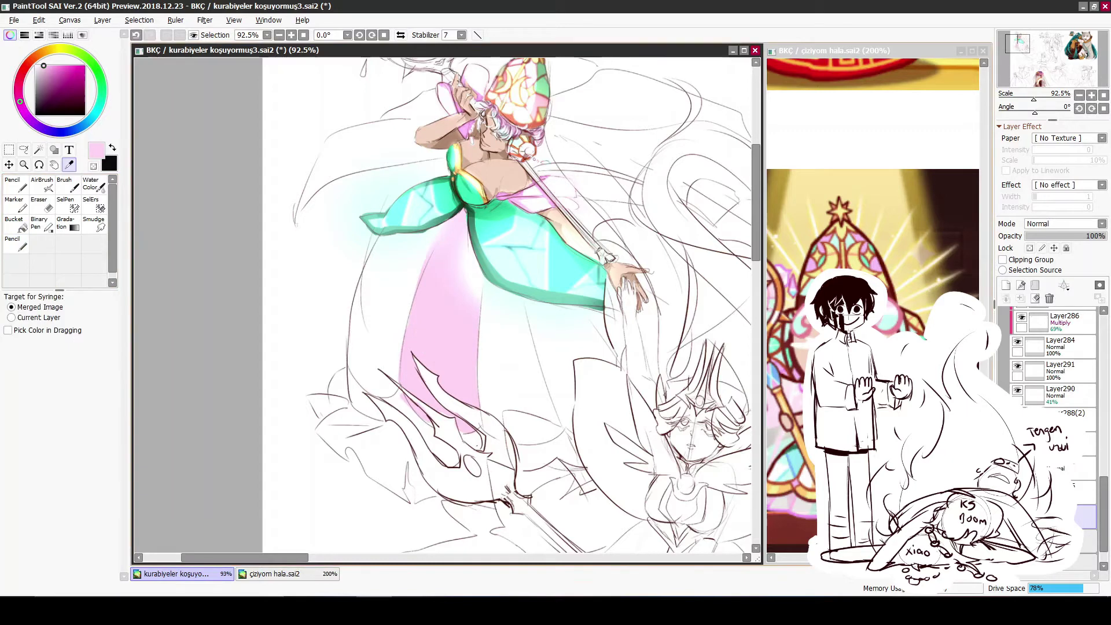
{"action": "left_click", "coordinate": [494, 269], "text": "alt"}
{"action": "mouse_move", "coordinate": [486, 295]}
{"action": "left_mouse_down"}
{"action": "mouse_move", "coordinate": [487, 372]}
{"action": "mouse_move", "coordinate": [445, 364]}
{"action": "mouse_move", "coordinate": [418, 333]}
{"action": "mouse_move", "coordinate": [444, 240]}
{"action": "left_mouse_up"}
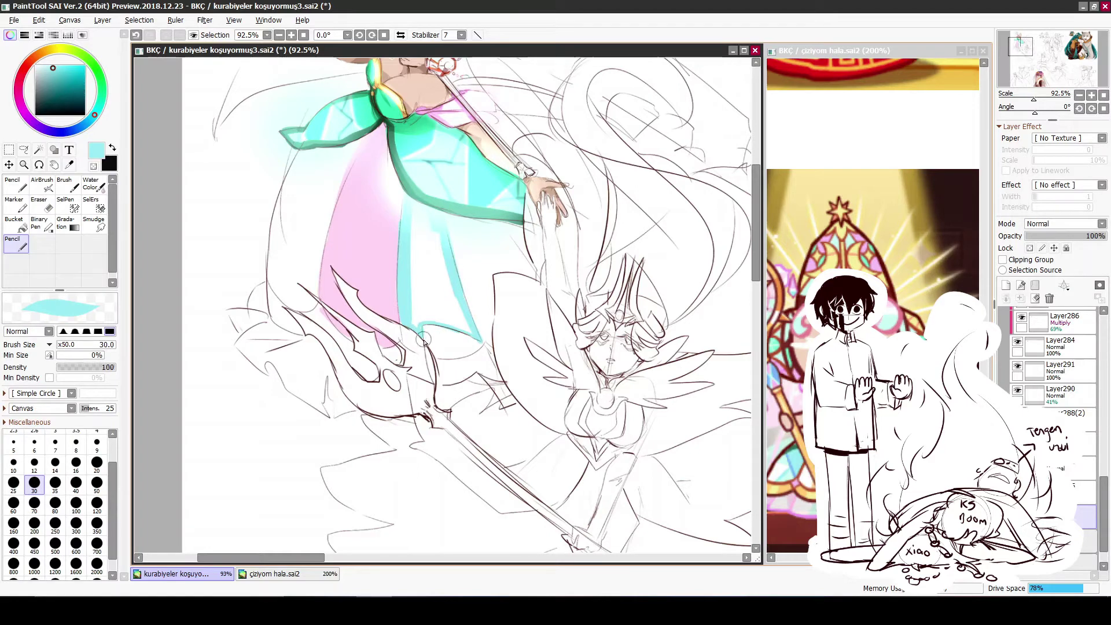
Fill the light-blue skirt panel completely and colour the panel beside it lavender
{"action": "key", "text": "g"}
{"action": "left_click", "coordinate": [443, 324]}
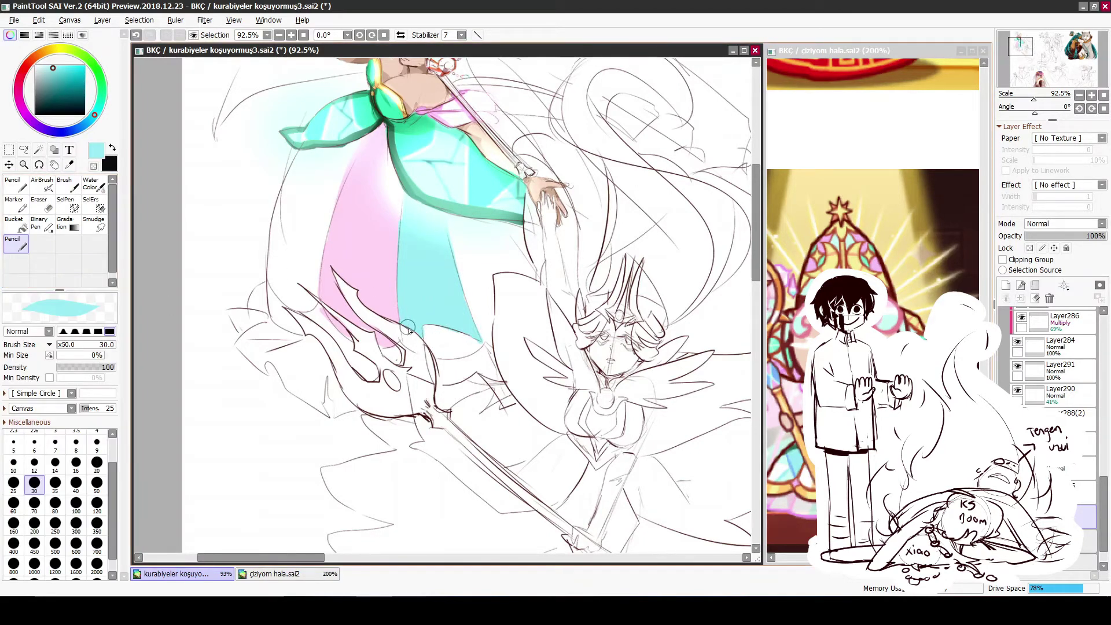
{"action": "key", "text": "alt"}
{"action": "left_click", "coordinate": [445, 243], "text": "alt"}
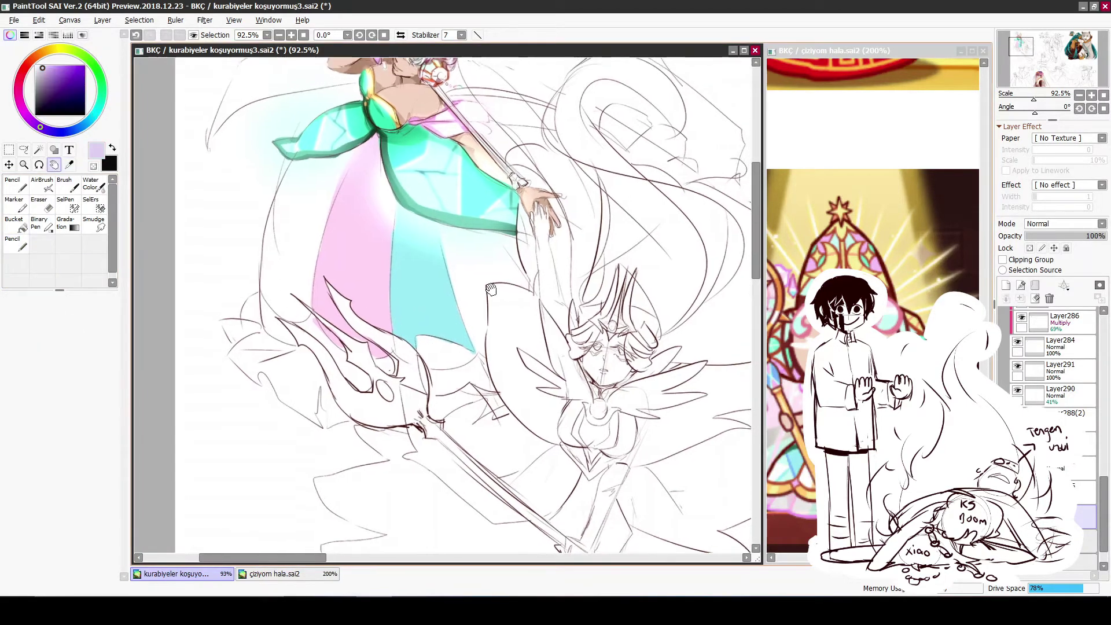
{"action": "left_click_drag", "start_coordinate": [452, 237], "coordinate": [444, 248]}
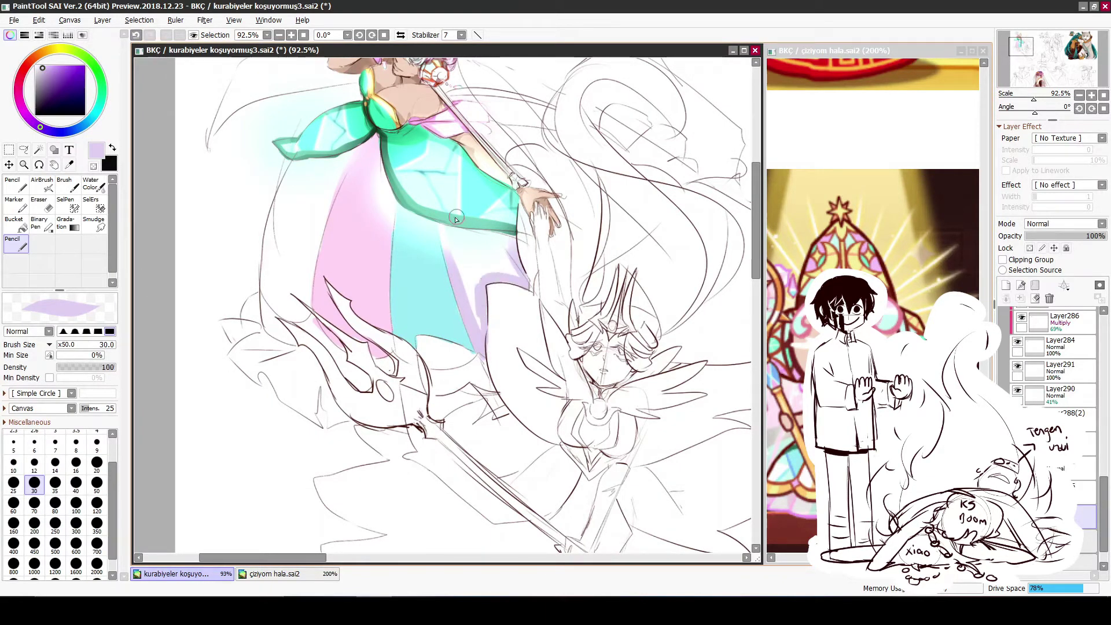
Sample the light blue and paint the narrow strip beyond the lavender panel at the skirt's edge
{"action": "key", "text": "alt"}
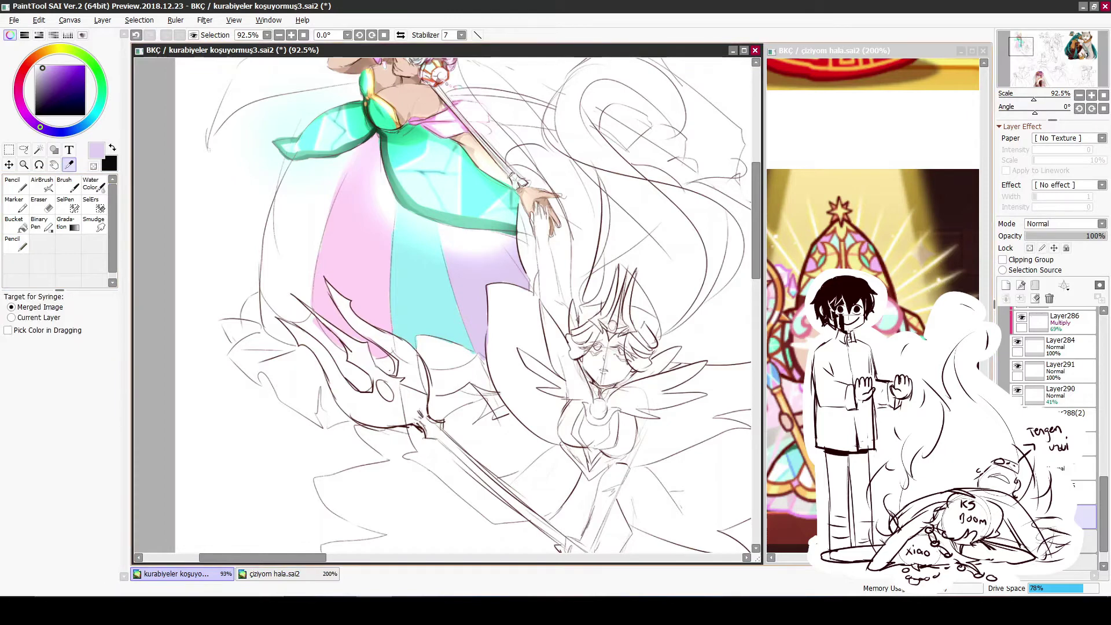
{"action": "left_click", "coordinate": [802, 446], "text": "alt"}
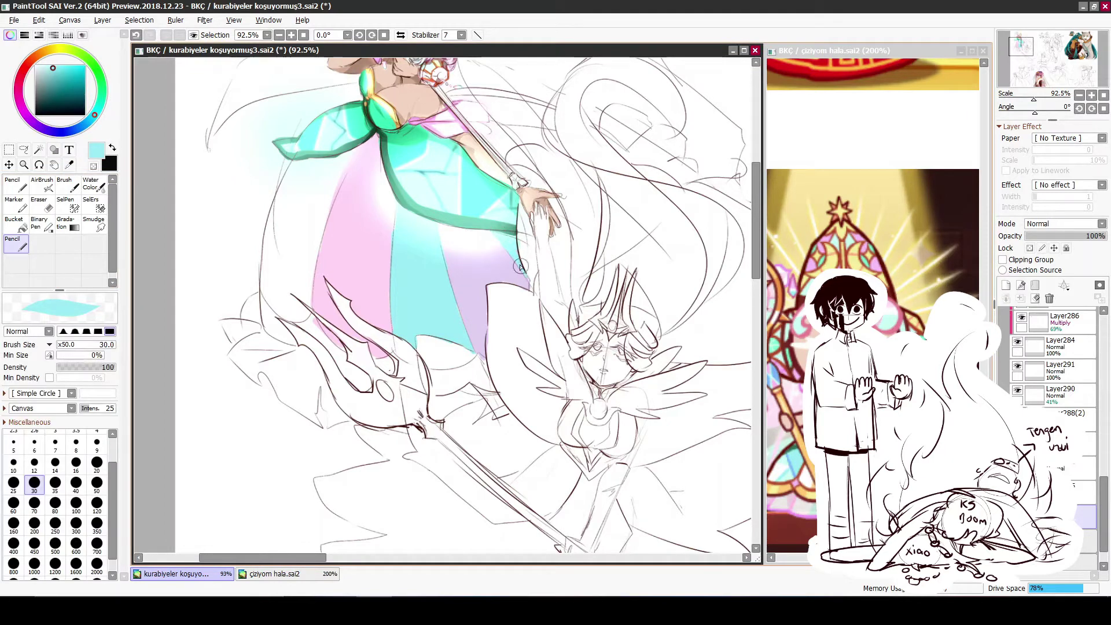
{"action": "left_click_drag", "start_coordinate": [520, 266], "coordinate": [463, 249]}
Sample a light orange and outline and fill the outermost skirt panel beside the pink one
{"action": "left_click", "coordinate": [405, 116], "text": "alt"}
{"action": "left_click_drag", "start_coordinate": [301, 191], "coordinate": [419, 266]}
{"action": "left_click_drag", "start_coordinate": [416, 221], "coordinate": [381, 418]}
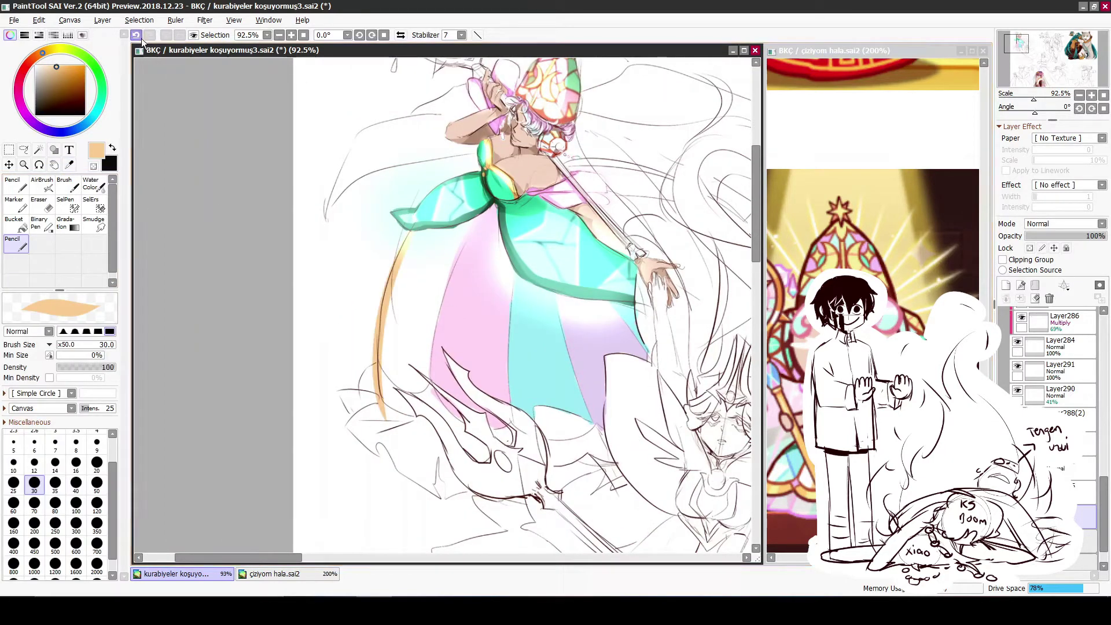
{"action": "left_click", "coordinate": [135, 35]}
{"action": "mouse_move", "coordinate": [406, 249]}
{"action": "left_mouse_down"}
{"action": "mouse_move", "coordinate": [379, 382]}
{"action": "mouse_move", "coordinate": [405, 388]}
{"action": "mouse_move", "coordinate": [446, 279]}
{"action": "left_mouse_up"}
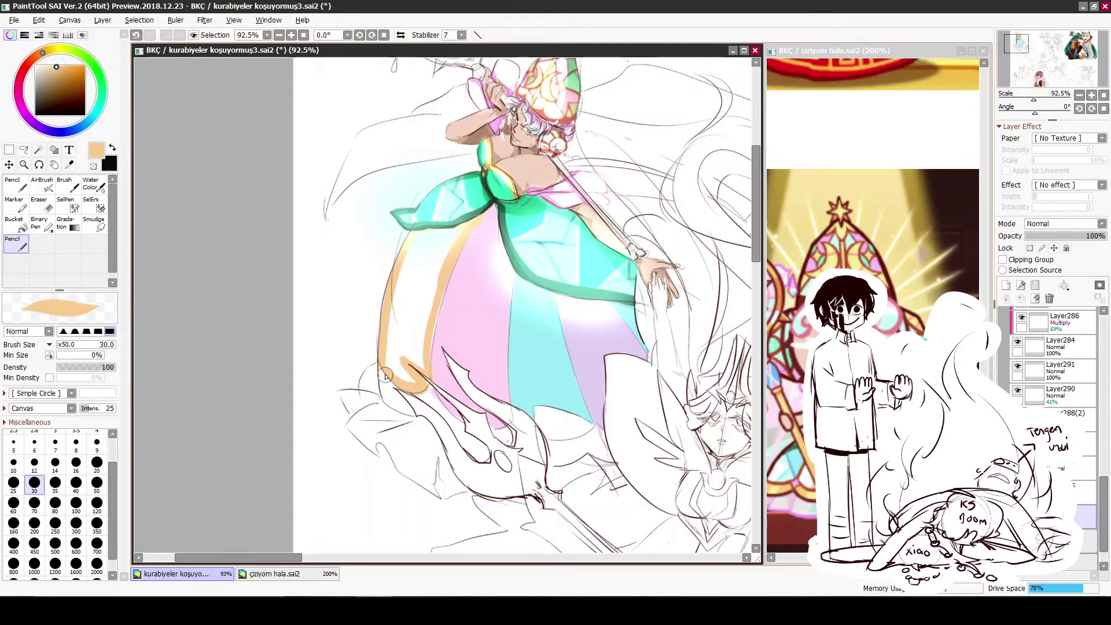
{"action": "left_click_drag", "start_coordinate": [388, 373], "coordinate": [426, 341]}
{"action": "left_click", "coordinate": [457, 313], "text": "alt"}
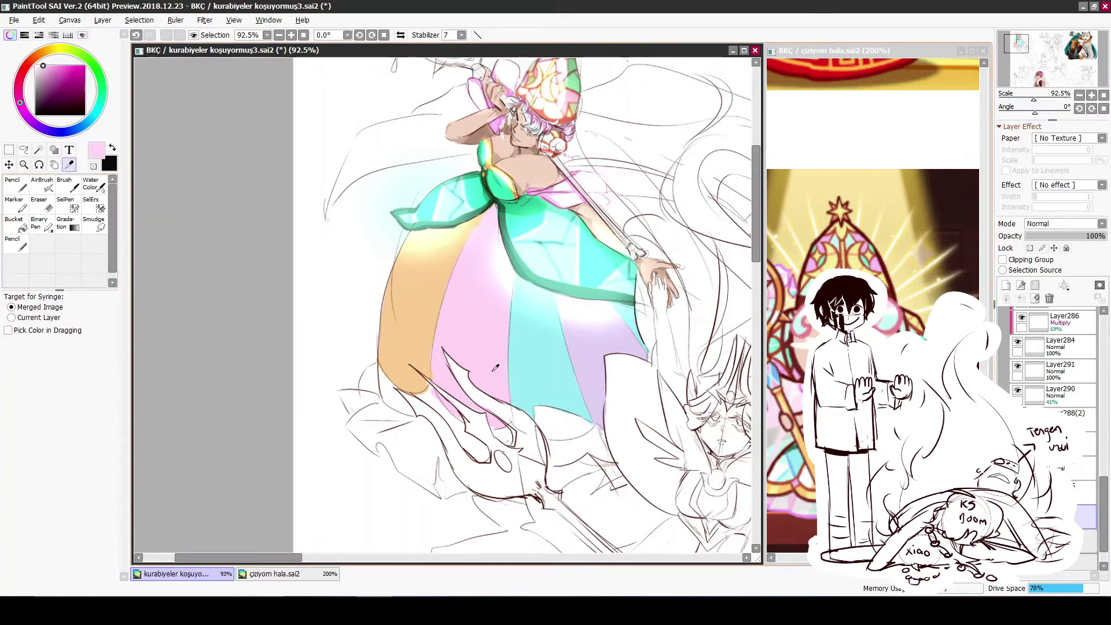
{"action": "left_click", "coordinate": [400, 375], "text": "alt"}
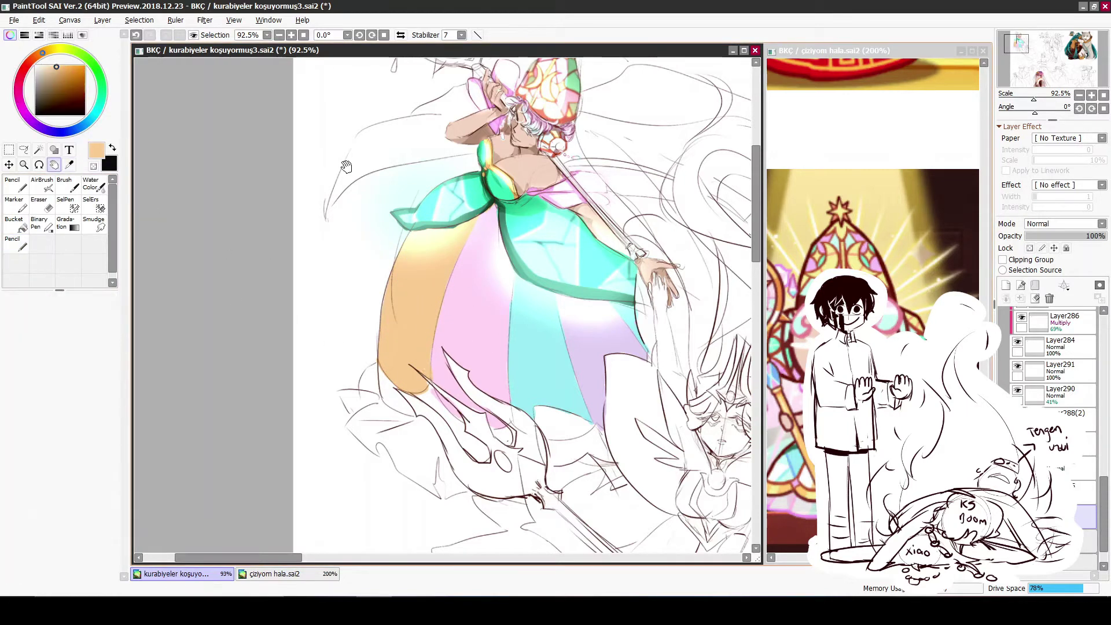
Hide the Shine glow layers such as Layer300, plus Layer307, Layer302 and Layer301, to expose the dress's base colours
{"action": "scroll", "coordinate": [346, 166], "scroll_direction": "down", "scroll_amount": 1}
{"action": "mouse_move", "coordinate": [481, 272]}
{"action": "left_mouse_down"}
{"action": "mouse_move", "coordinate": [477, 280]}
{"action": "mouse_move", "coordinate": [417, 256]}
{"action": "left_mouse_up"}
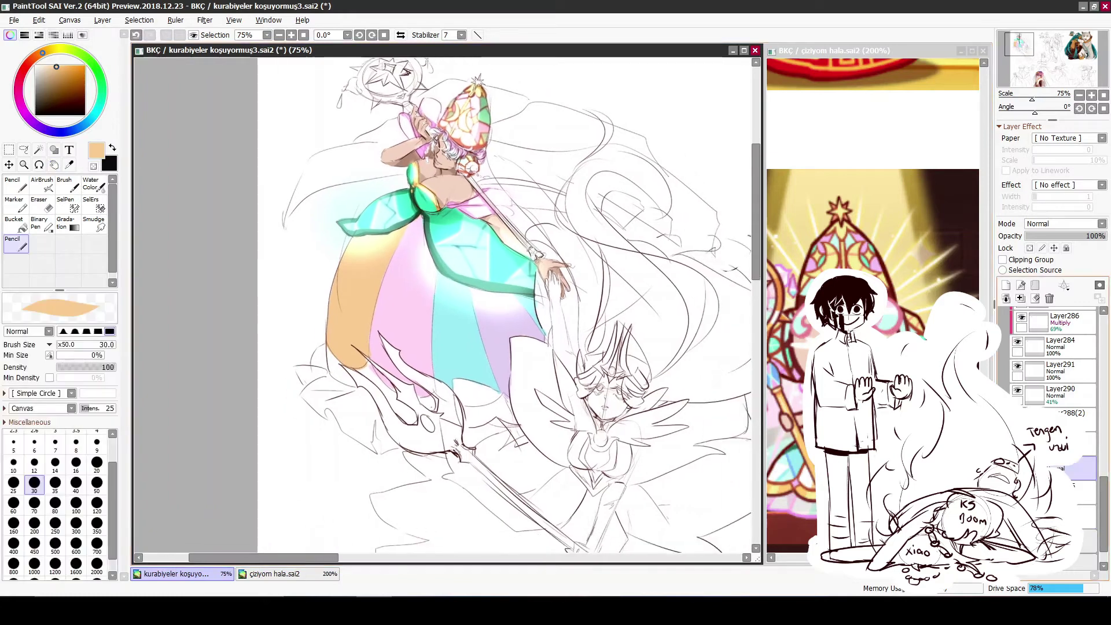
{"action": "scroll", "coordinate": [1041, 359], "scroll_direction": "up", "scroll_amount": 3}
{"action": "scroll", "coordinate": [1106, 457], "scroll_direction": "up", "scroll_amount": 3}
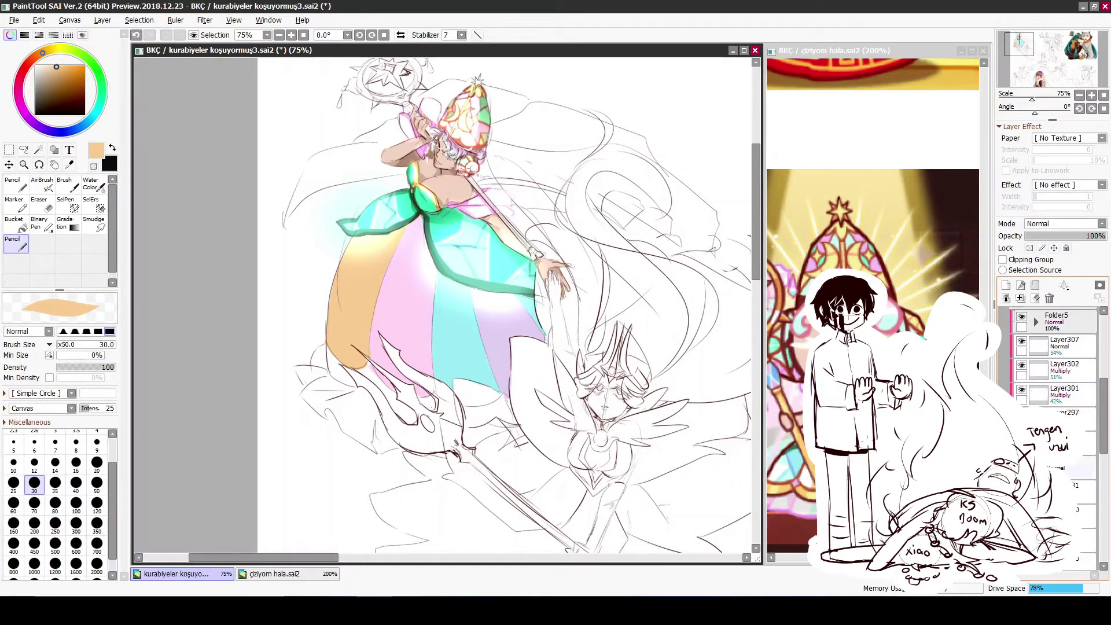
{"action": "scroll", "coordinate": [1107, 382], "scroll_direction": "up", "scroll_amount": 2}
{"action": "scroll", "coordinate": [1042, 365], "scroll_direction": "down", "scroll_amount": 2}
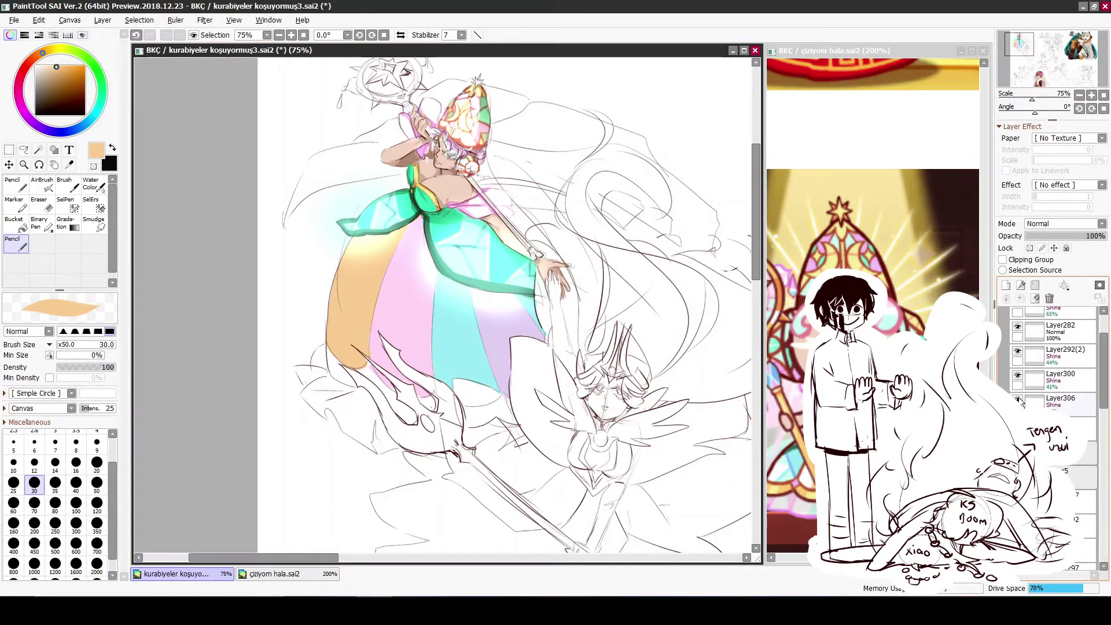
{"action": "left_click", "coordinate": [1021, 381]}
{"action": "scroll", "coordinate": [1042, 365], "scroll_direction": "down", "scroll_amount": 2}
{"action": "left_click", "coordinate": [1022, 401]}
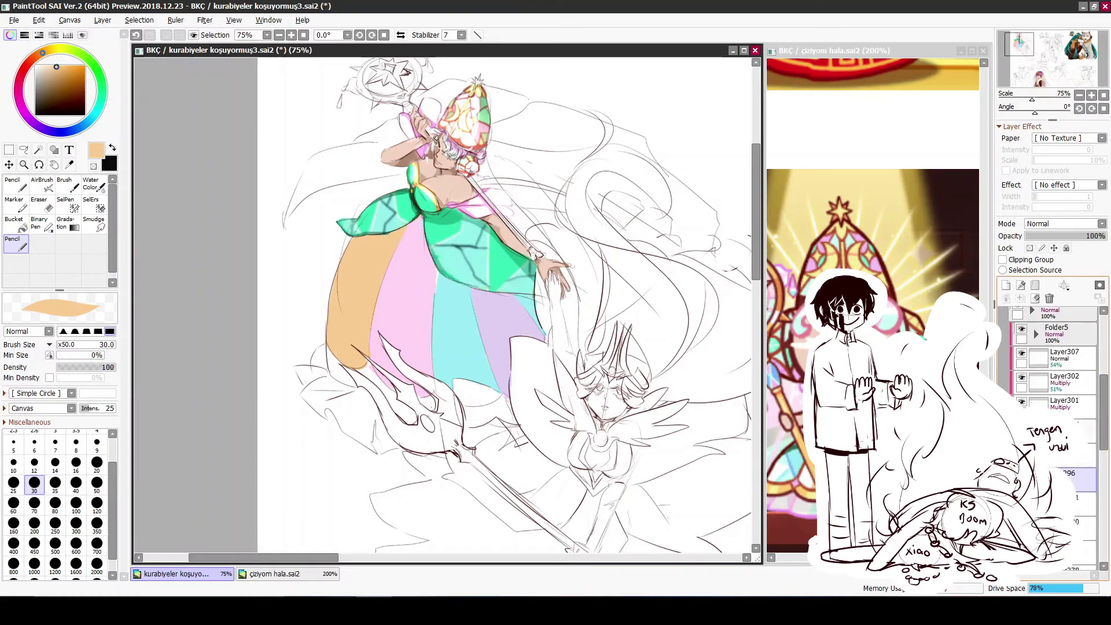
{"action": "left_click", "coordinate": [1022, 401]}
{"action": "left_click", "coordinate": [1022, 400]}
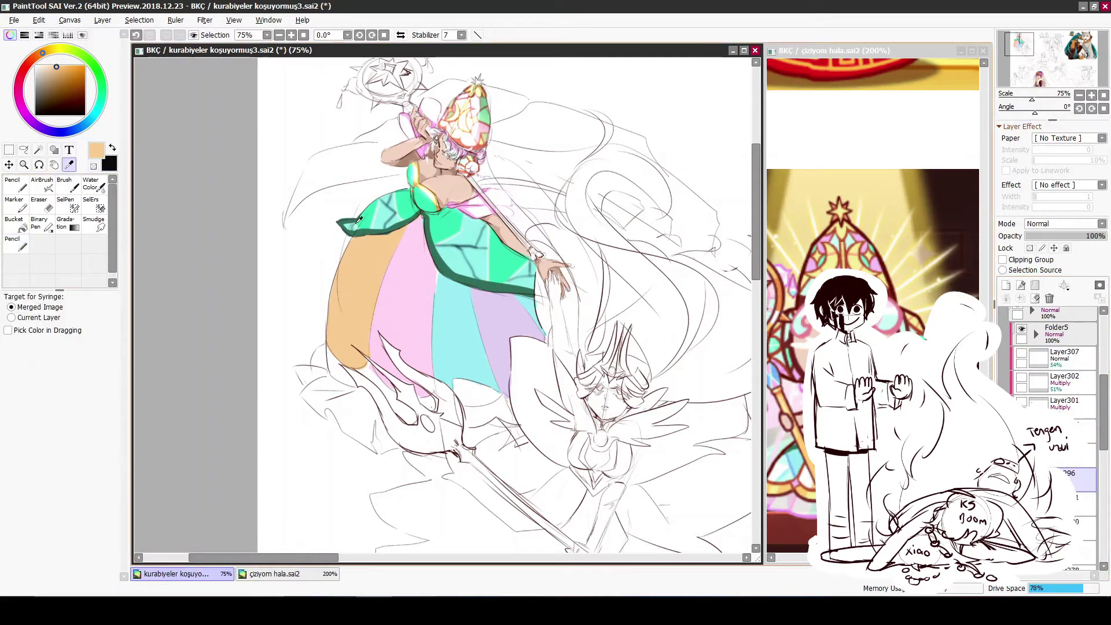
Sample the bright green and paint the overskirt section behind the outstretched arm and staff on Layer296
{"action": "left_click", "coordinate": [462, 260], "text": "alt"}
{"action": "key", "text": "ctrl+plus"}
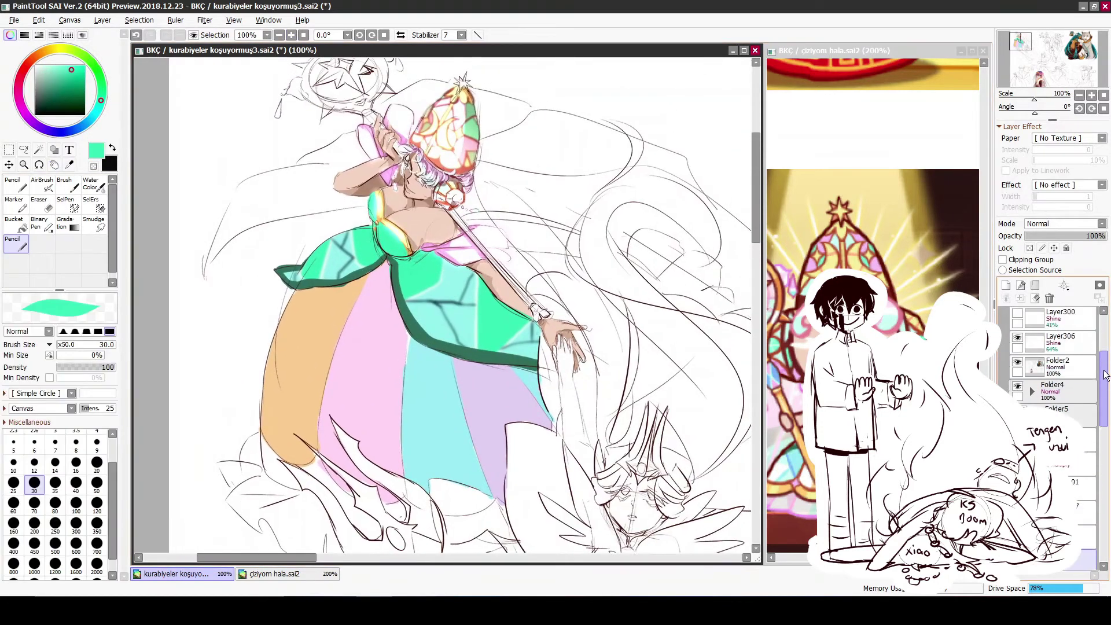
{"action": "scroll", "coordinate": [1088, 394], "scroll_direction": "down", "scroll_amount": 6}
{"action": "left_click", "coordinate": [505, 286], "text": "ctrl+shift"}
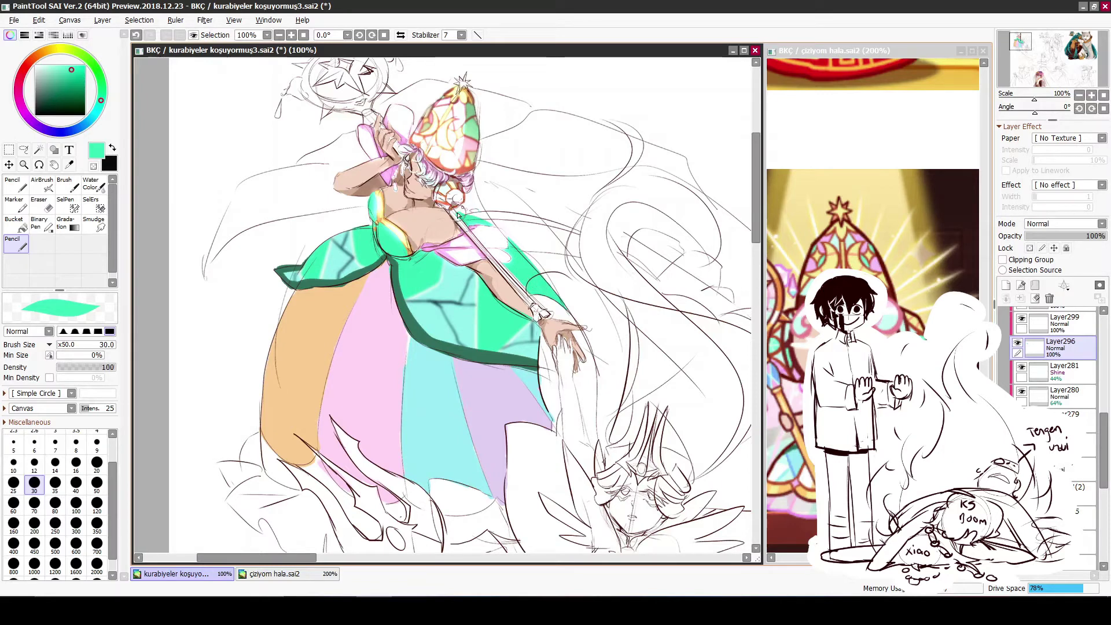
Lock Layer296's transparency and paint a dark green border along the outer edge of the section behind the arm
{"action": "key", "text": "e"}
{"action": "key", "text": "n"}
{"action": "left_click", "coordinate": [547, 308], "text": "alt"}
{"action": "left_click_drag", "start_coordinate": [509, 238], "coordinate": [553, 295]}
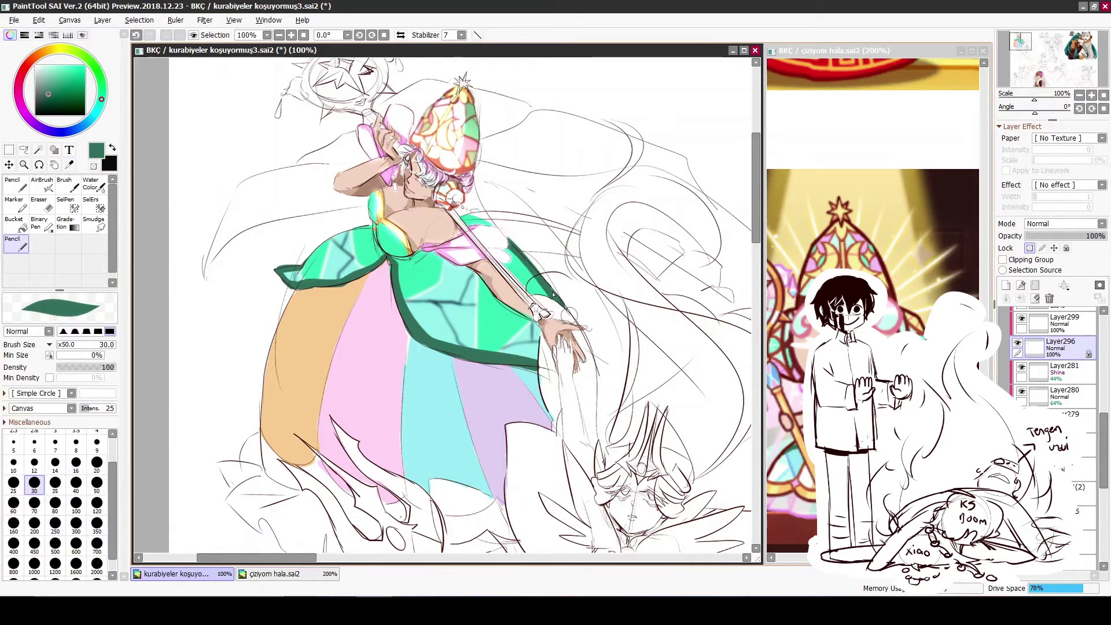
Show the hidden layers again and, on Layer300, add a pale green glow behind the arm, erasing it from the arm
{"action": "left_click_drag", "start_coordinate": [1102, 444], "coordinate": [1102, 370]}
{"action": "left_click", "coordinate": [1059, 394]}
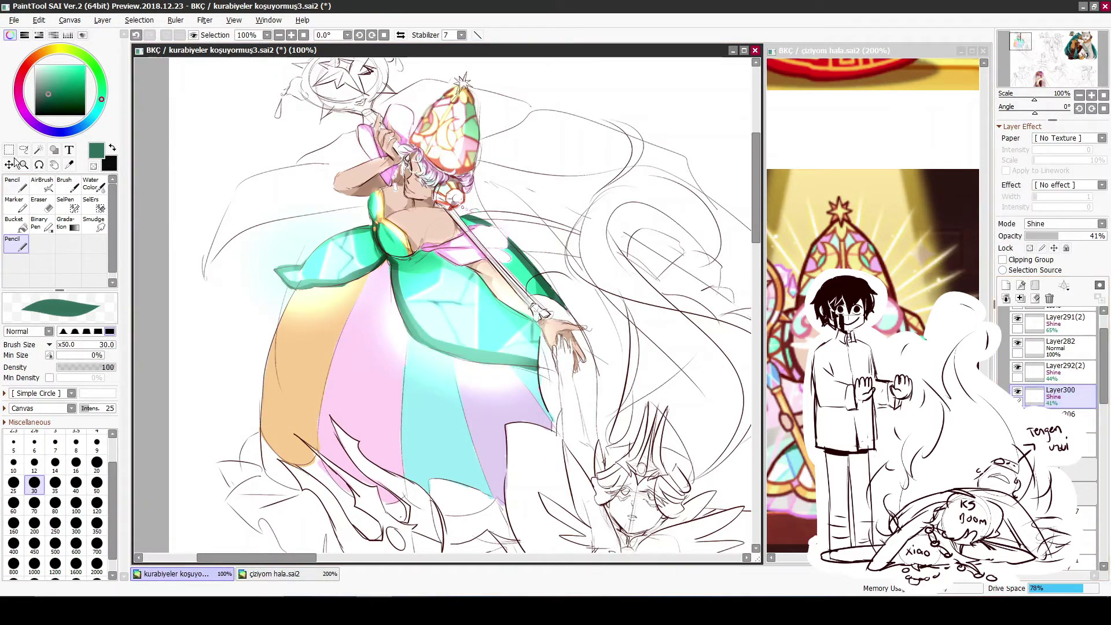
{"action": "left_click", "coordinate": [14, 185]}
{"action": "left_click", "coordinate": [39, 203]}
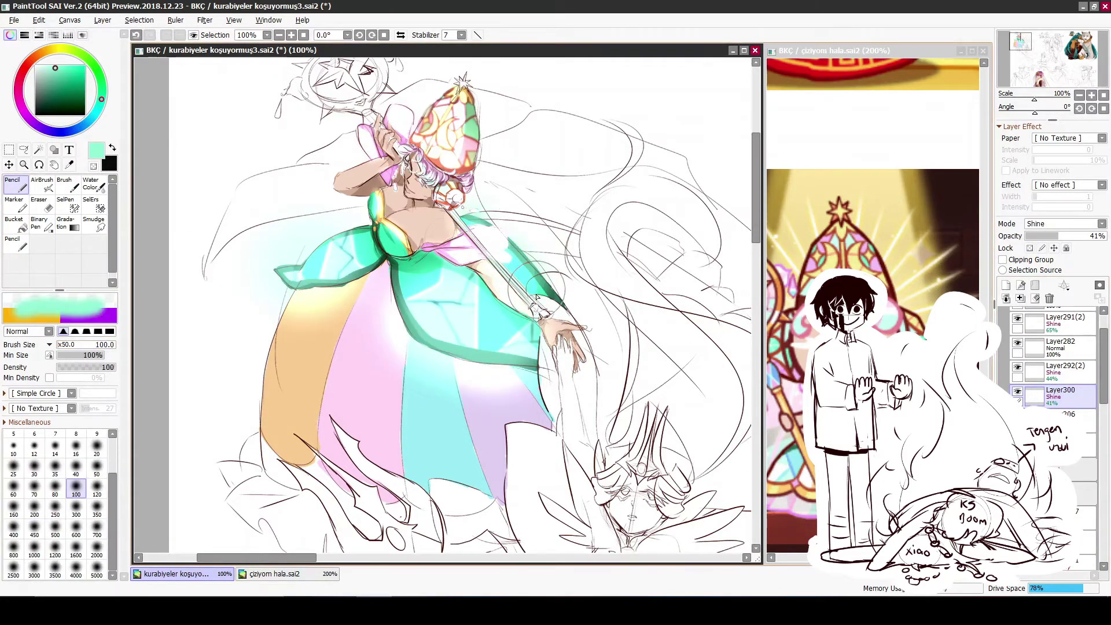
{"action": "key", "text": "e"}
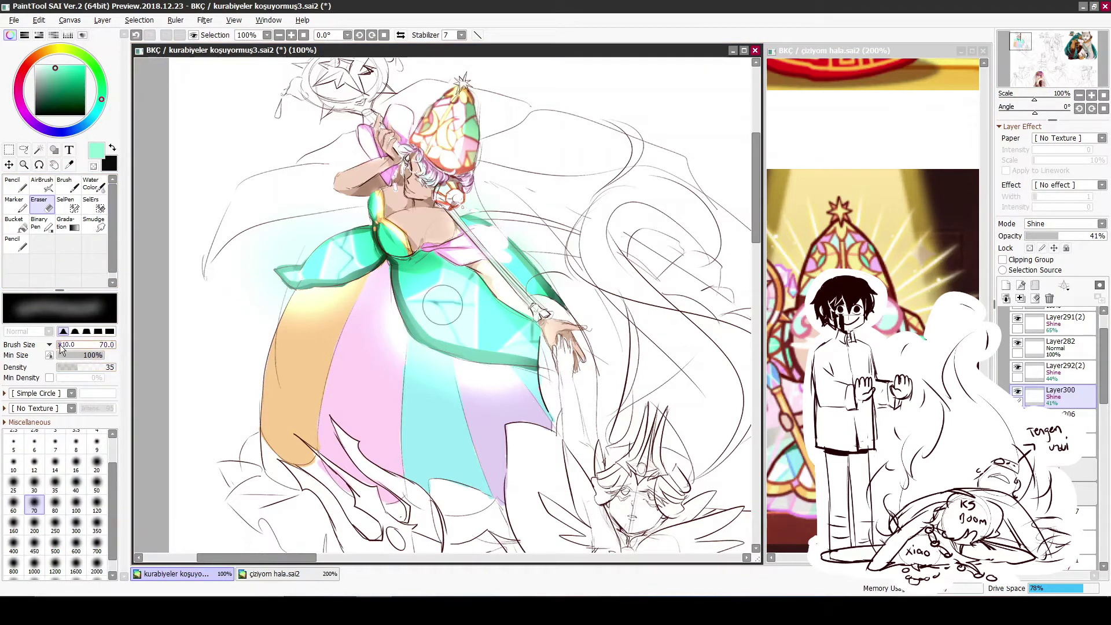
{"action": "mouse_move", "coordinate": [515, 295]}
{"action": "left_mouse_down"}
{"action": "mouse_move", "coordinate": [462, 225]}
{"action": "mouse_move", "coordinate": [468, 272]}
{"action": "left_mouse_up"}
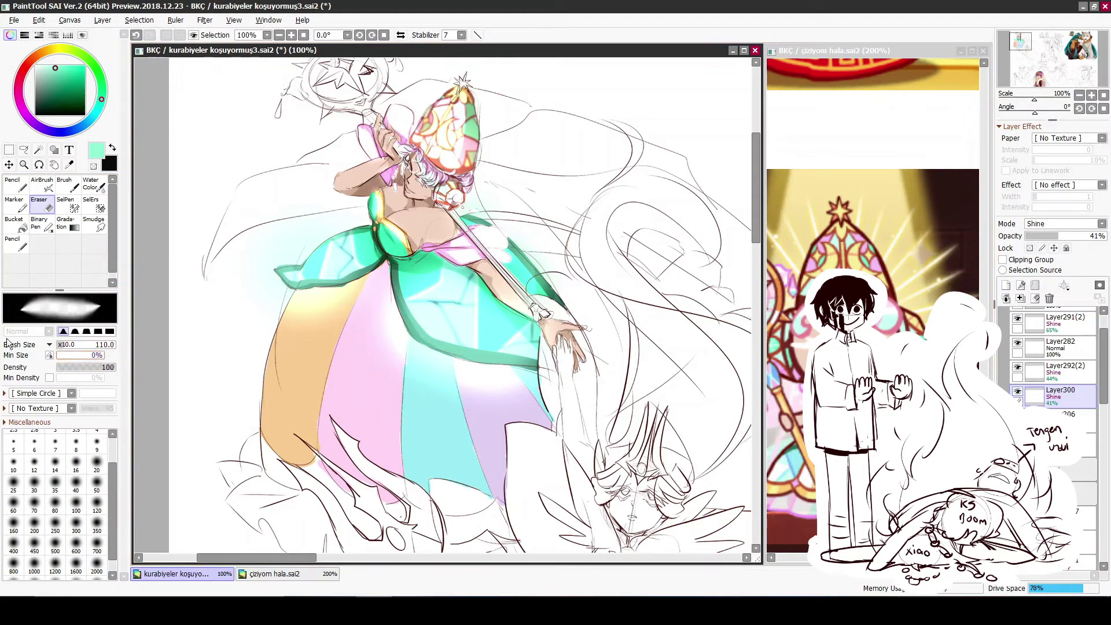
Lower the opacity of Folder4 to 26% to soften the lines on the pink sleeves
{"action": "key", "text": "space"}
{"action": "scroll", "coordinate": [1053, 358], "scroll_direction": "down", "scroll_amount": 8}
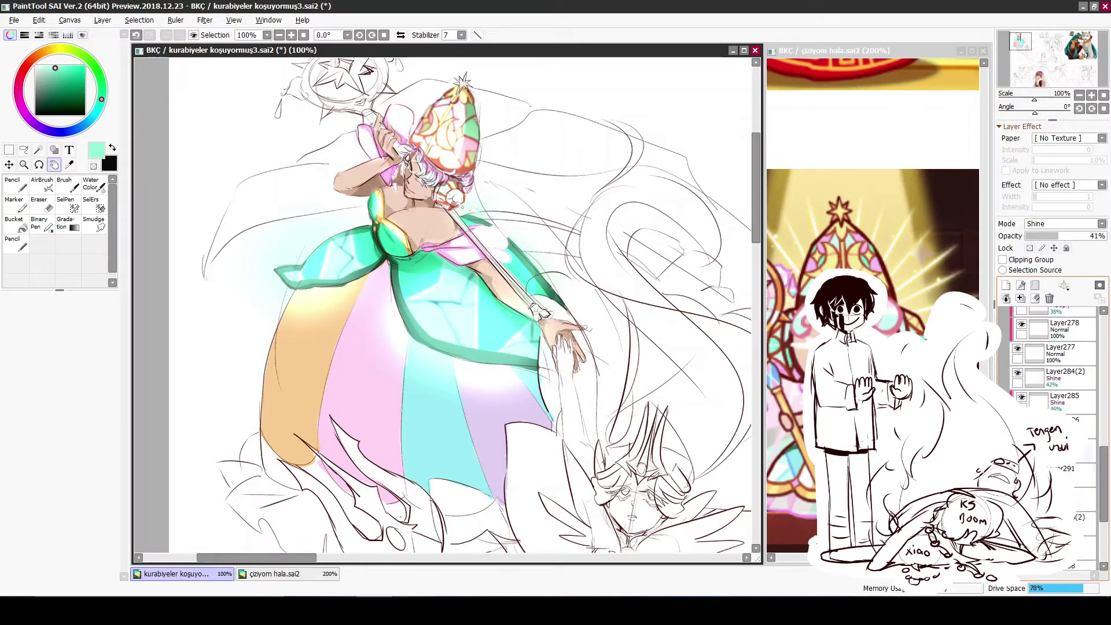
{"action": "scroll", "coordinate": [1088, 497], "scroll_direction": "up", "scroll_amount": 3}
{"action": "left_click", "coordinate": [1071, 417]}
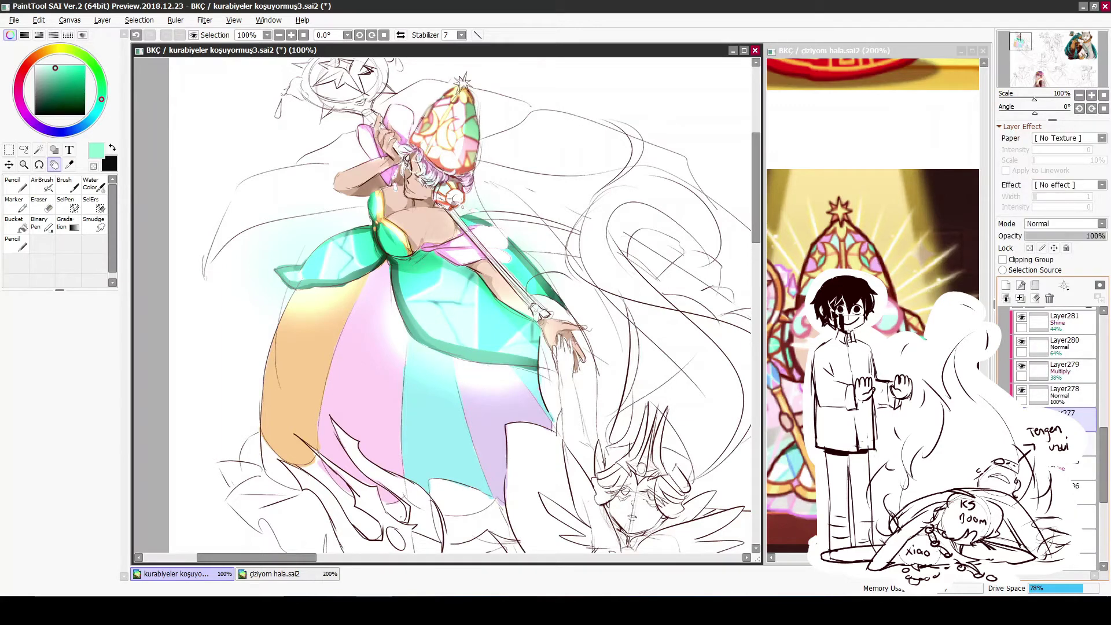
{"action": "scroll", "coordinate": [1101, 434], "scroll_direction": "down", "scroll_amount": 4}
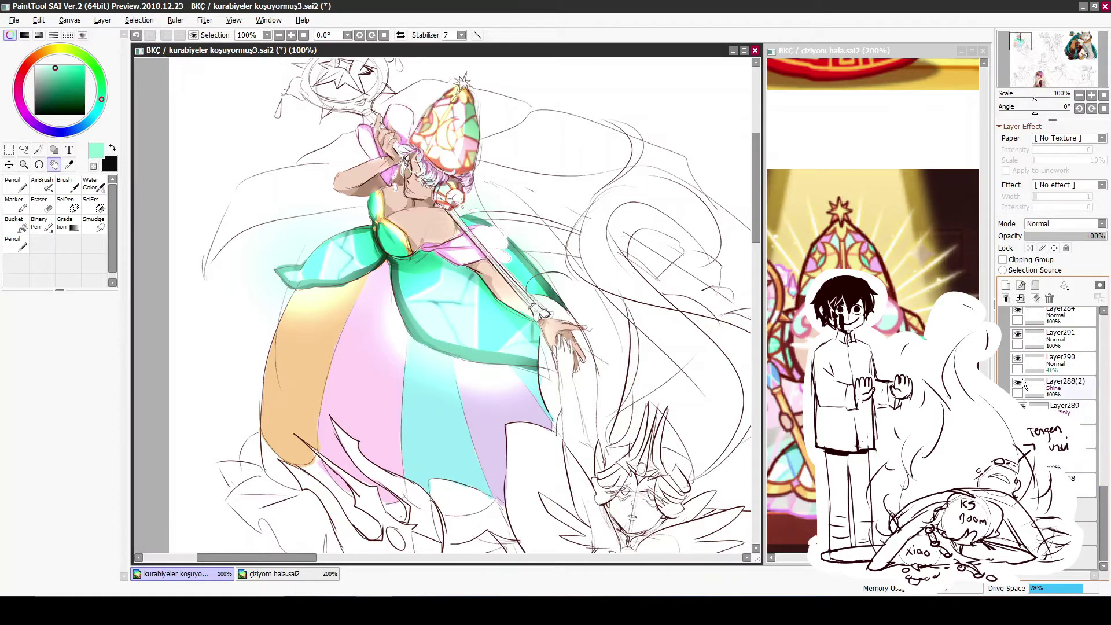
{"action": "scroll", "coordinate": [1104, 505], "scroll_direction": "up", "scroll_amount": 4}
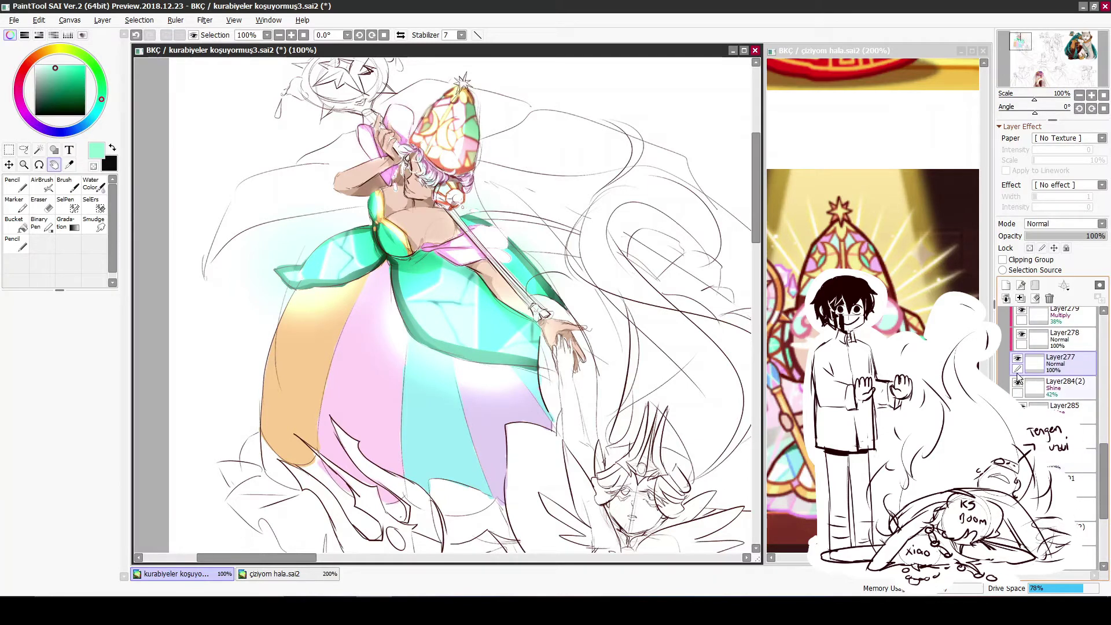
{"action": "scroll", "coordinate": [1102, 457], "scroll_direction": "up", "scroll_amount": 3}
{"action": "scroll", "coordinate": [1102, 457], "scroll_direction": "up", "scroll_amount": 3}
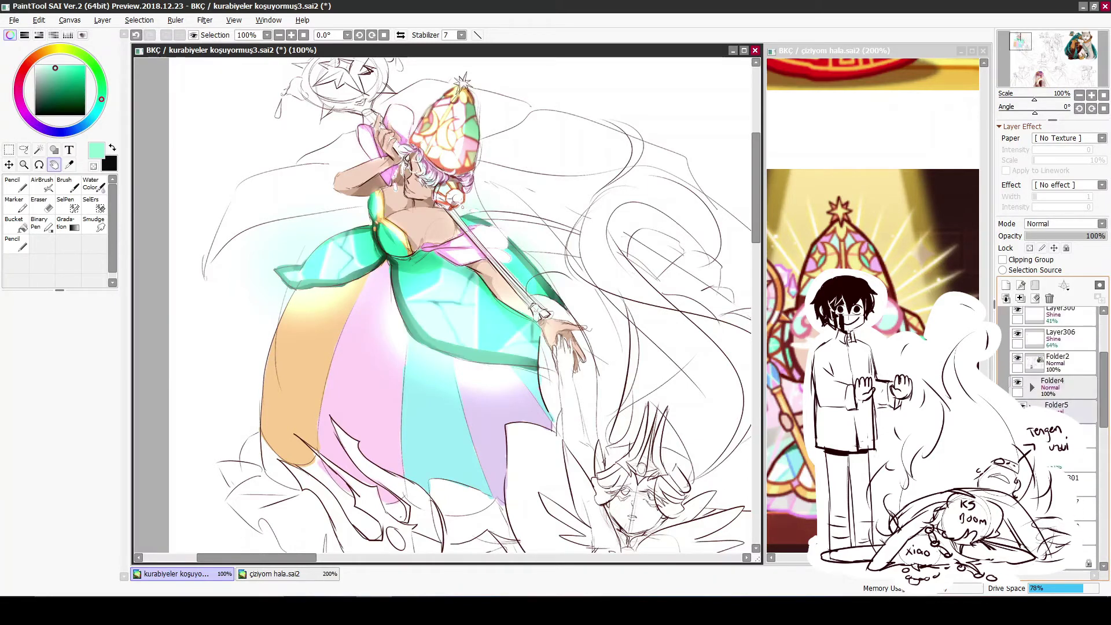
{"action": "left_click", "coordinate": [1029, 392]}
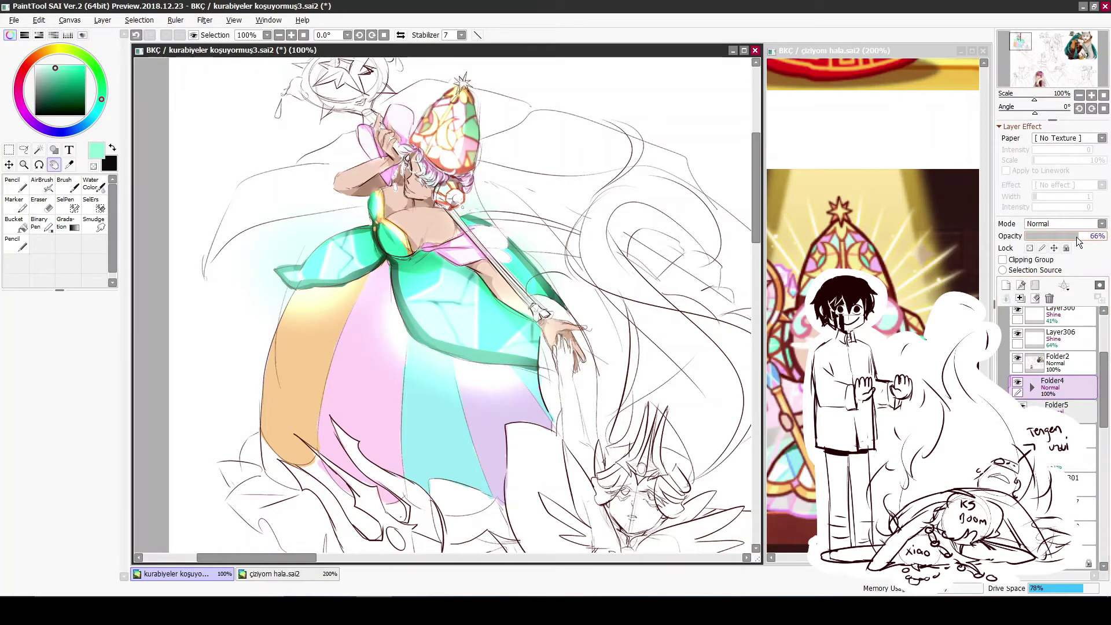
{"action": "left_click_drag", "start_coordinate": [1076, 237], "coordinate": [1050, 234]}
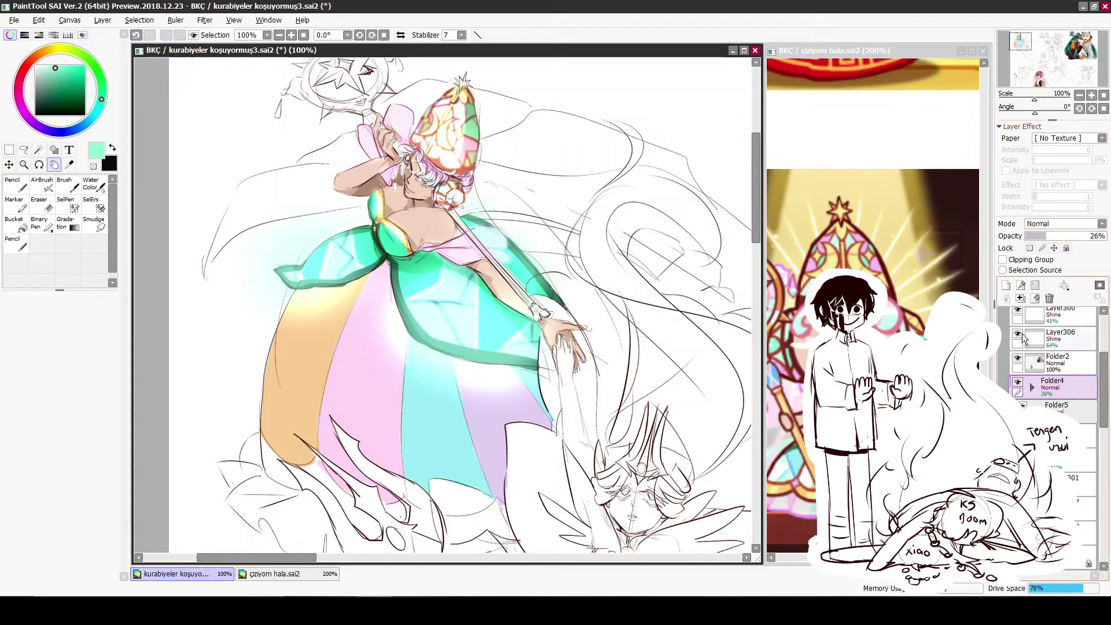
Select the Shine layer Layer306 and set a pale pink Pencil colour for touching up the sleeve behind the staff
{"action": "left_click", "coordinate": [1060, 335]}
{"action": "left_click", "coordinate": [16, 243]}
{"action": "left_click", "coordinate": [50, 64]}
{"action": "left_click", "coordinate": [41, 66]}
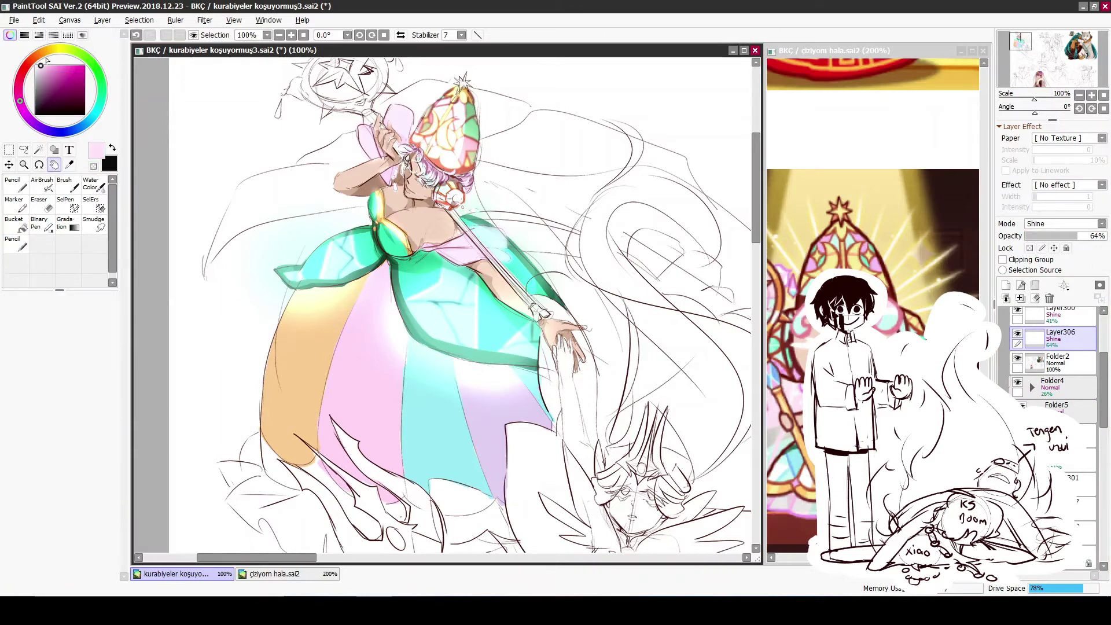
{"action": "scroll", "coordinate": [414, 320], "scroll_direction": "up", "scroll_amount": 3}
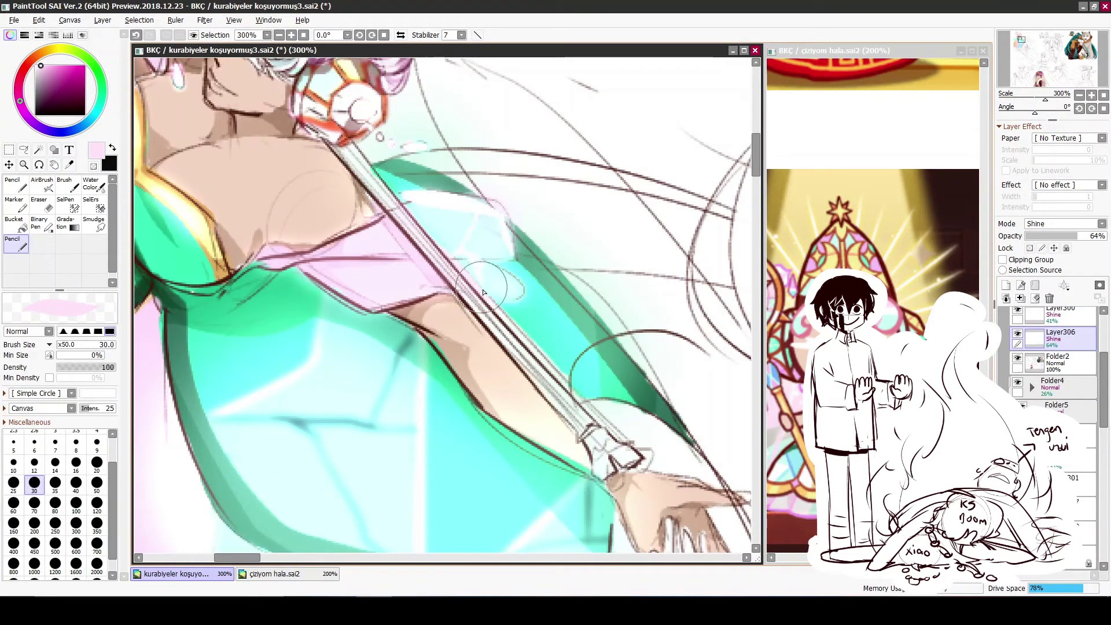
{"action": "key", "text": "x"}
{"action": "key", "text": "x"}
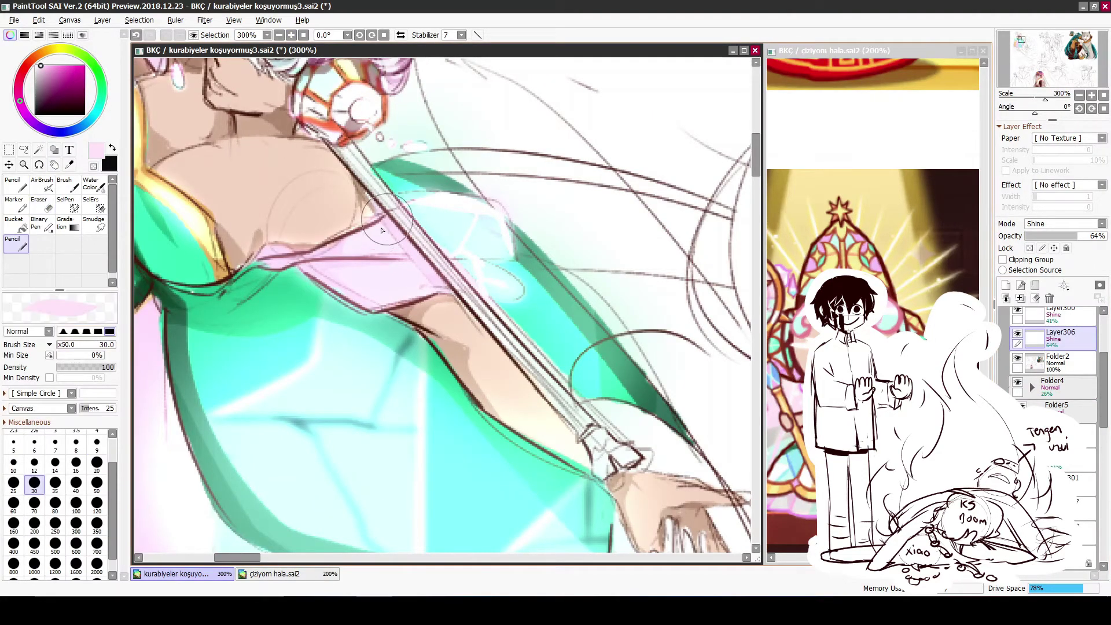
{"action": "scroll", "coordinate": [502, 163], "scroll_direction": "down", "scroll_amount": 3}
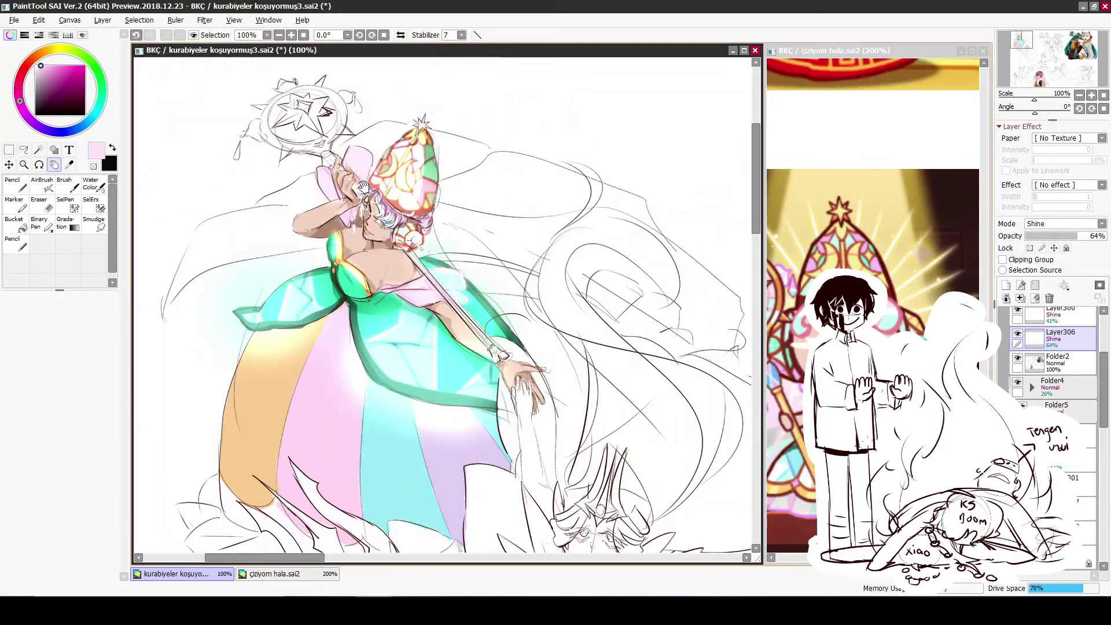
On a new layer clipped to the skirt, draw salmon glass lines across the orange panel with the size 30 Pencil
{"action": "scroll", "coordinate": [1057, 377], "scroll_direction": "down", "scroll_amount": 5}
{"action": "left_click", "coordinate": [1077, 483]}
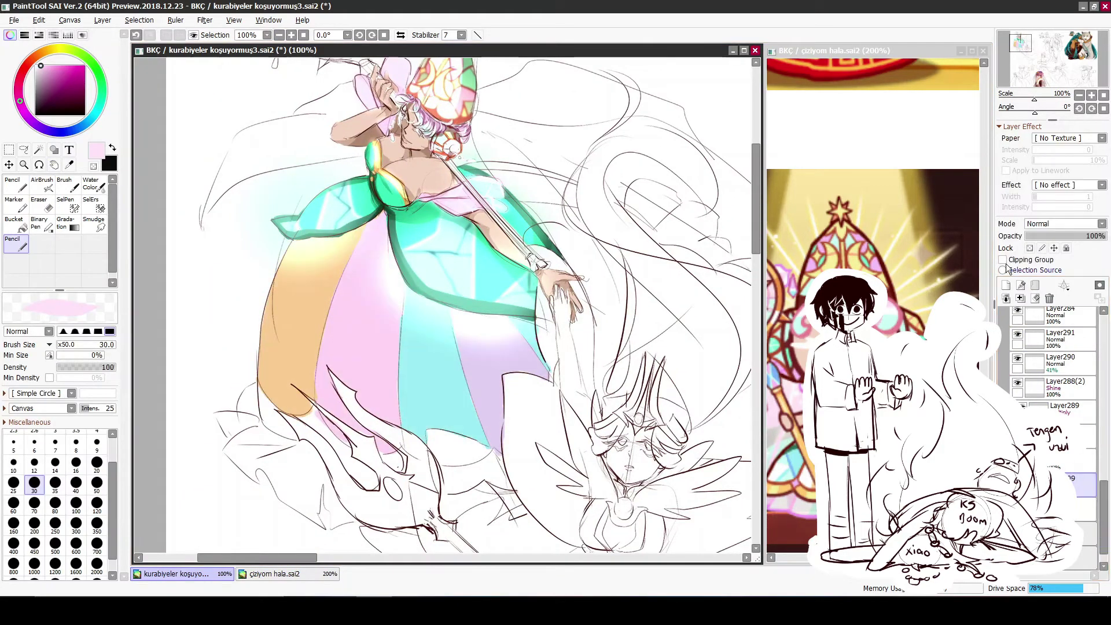
{"action": "left_click", "coordinate": [70, 164]}
{"action": "left_click", "coordinate": [16, 243]}
{"action": "left_click", "coordinate": [289, 324], "text": "alt"}
{"action": "left_click_drag", "start_coordinate": [376, 324], "coordinate": [460, 330]}
{"action": "left_click_drag", "start_coordinate": [431, 248], "coordinate": [353, 300]}
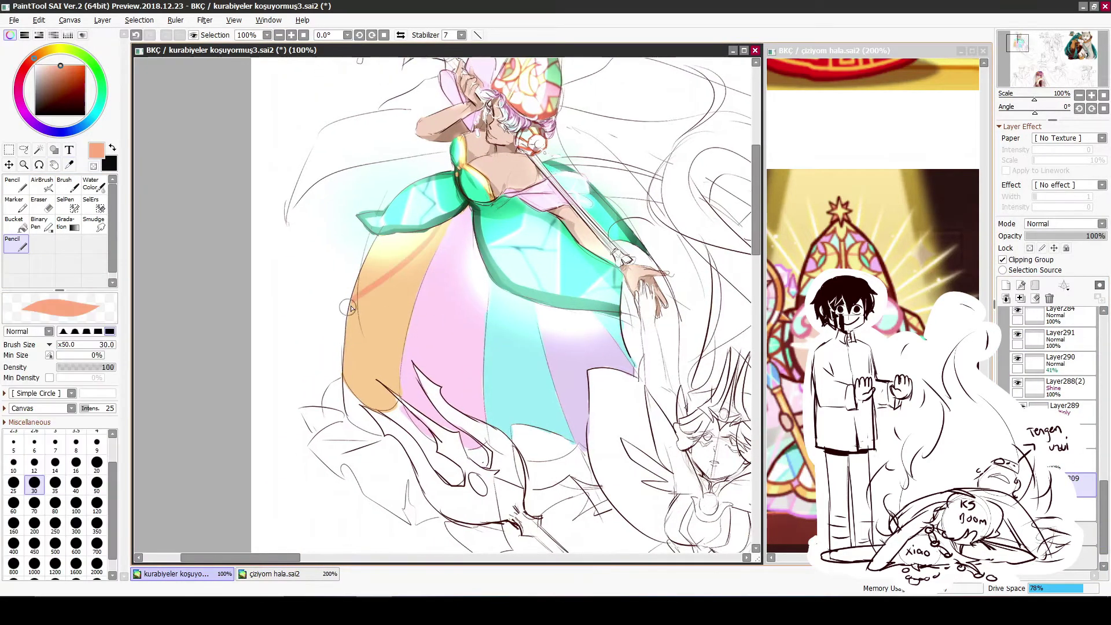
{"action": "key", "text": "ctrl+z"}
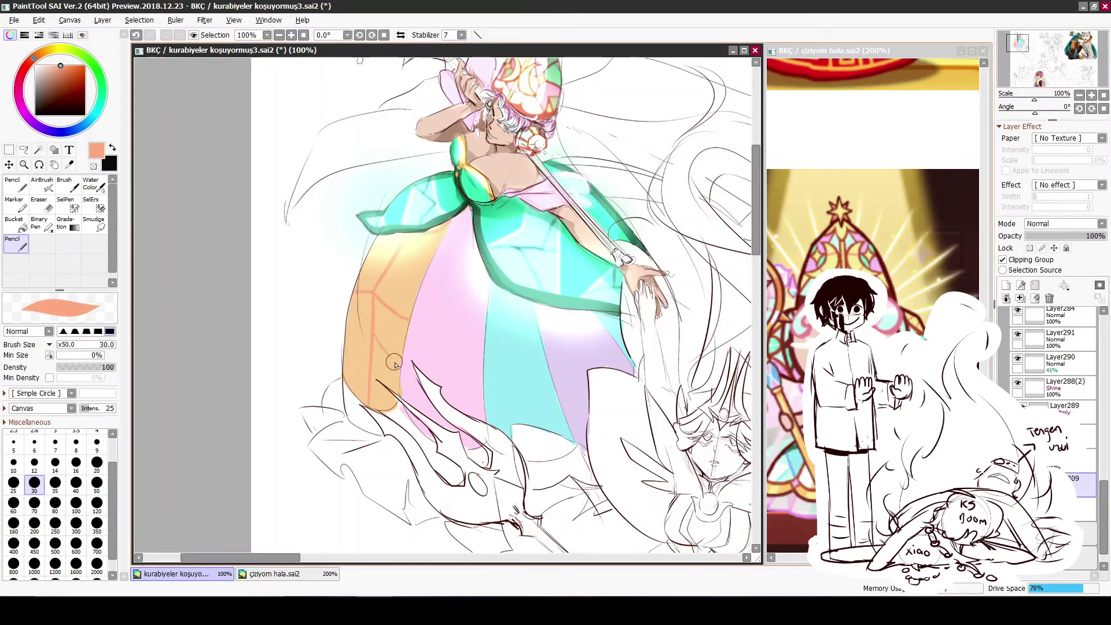
{"action": "left_click_drag", "start_coordinate": [442, 303], "coordinate": [414, 297]}
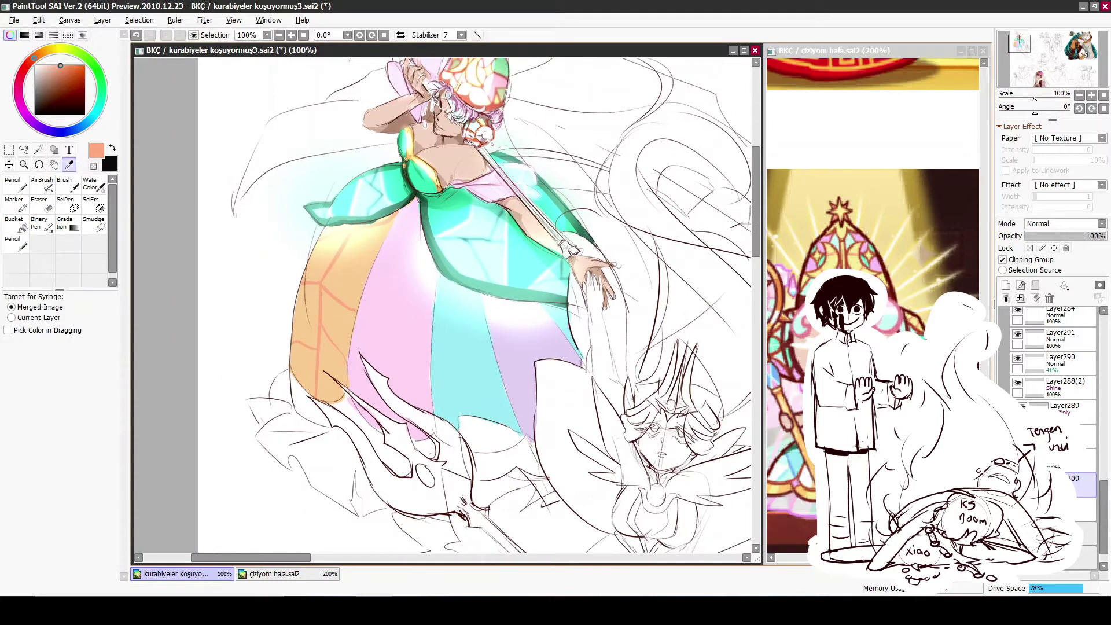
Draw pink-violet glass lines on the pink and lavender skirt panels and blue lines on the cyan panel
{"action": "left_click", "coordinate": [403, 292], "text": "alt"}
{"action": "left_click_drag", "start_coordinate": [405, 199], "coordinate": [405, 358]}
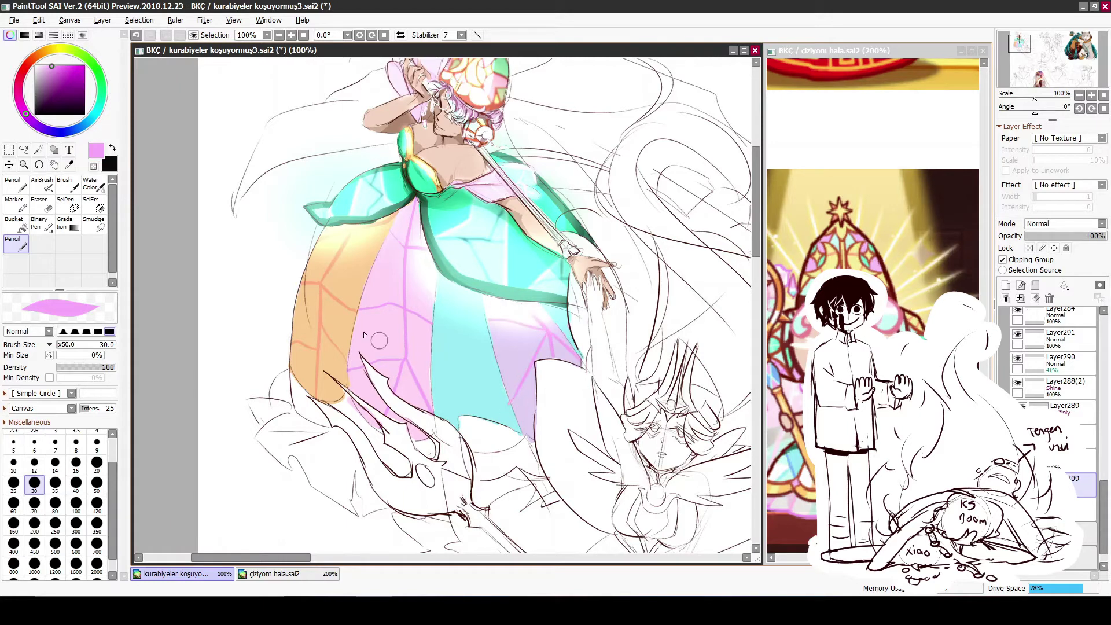
{"action": "left_click", "coordinate": [440, 292], "text": "alt"}
{"action": "left_click_drag", "start_coordinate": [470, 317], "coordinate": [466, 415]}
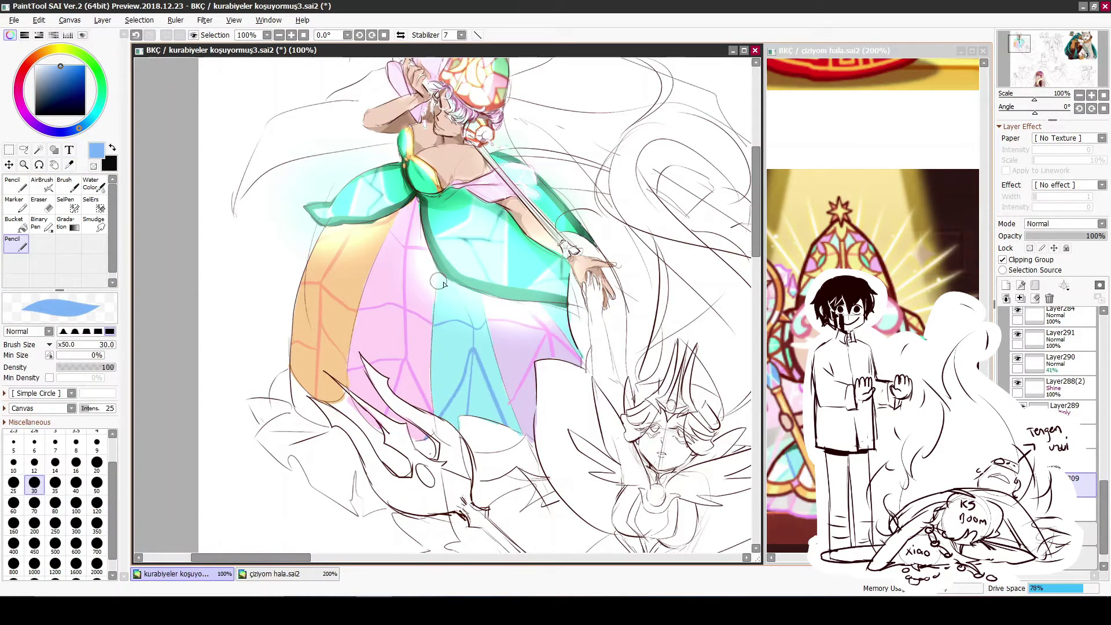
On a layer beneath the glass lines, fill shards of the orange panel with pale orange and white
{"action": "left_click", "coordinate": [345, 281], "text": "alt"}
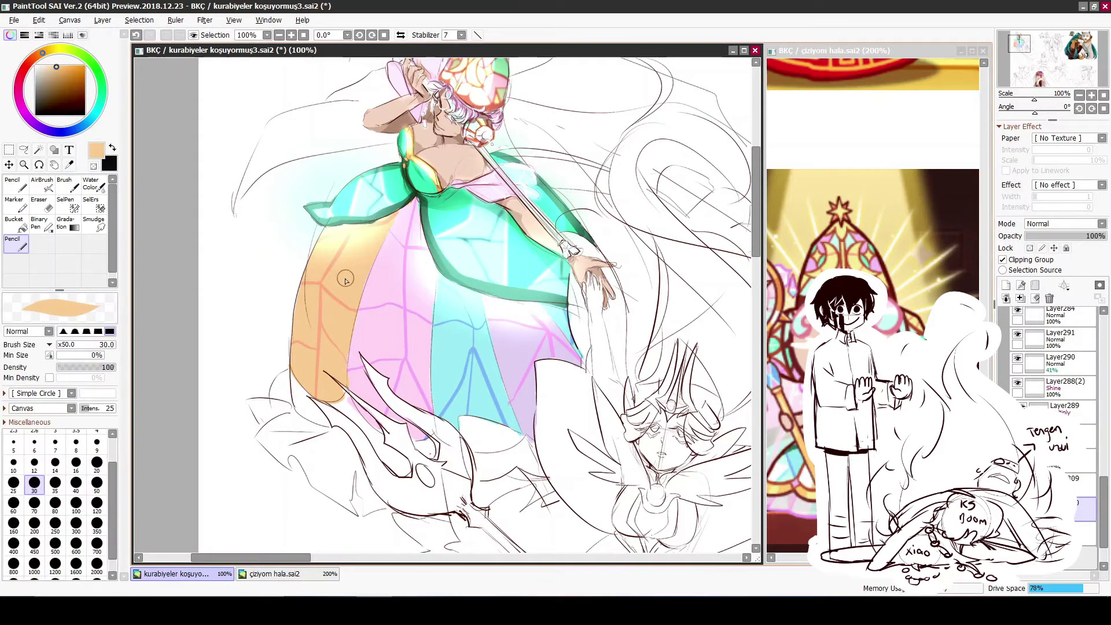
{"action": "left_click", "coordinate": [338, 238], "text": "alt"}
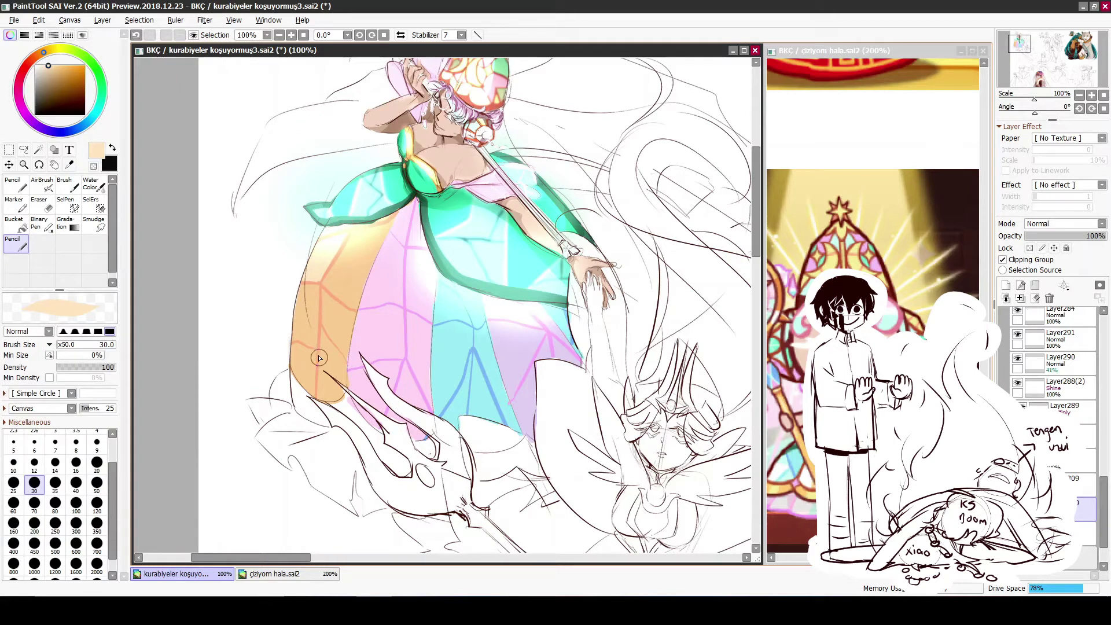
{"action": "left_click", "coordinate": [286, 345], "text": "alt"}
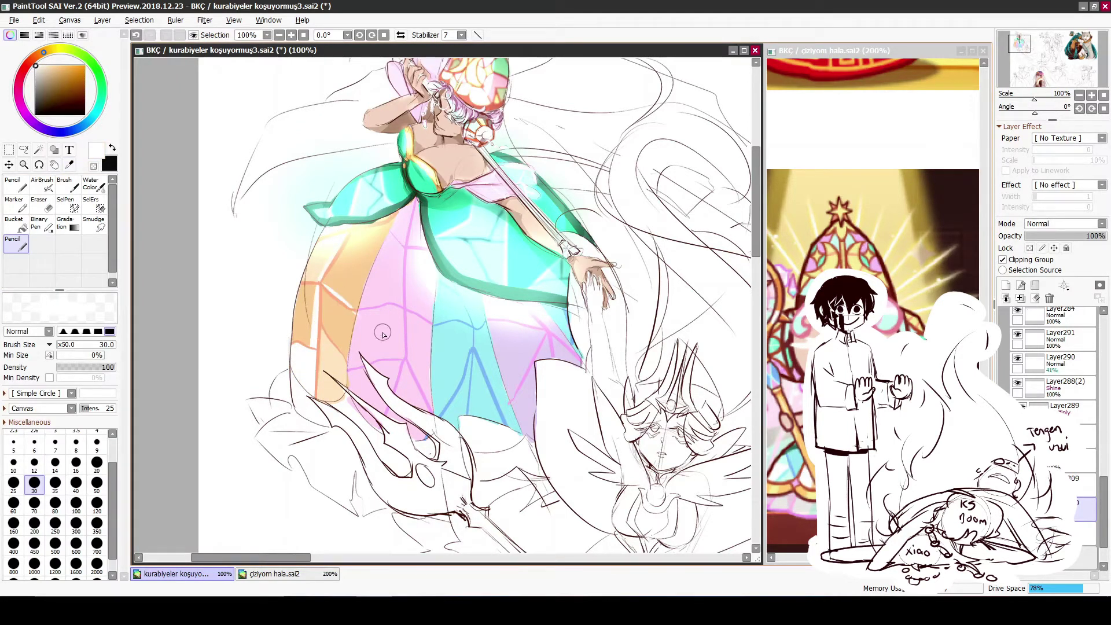
{"action": "left_click", "coordinate": [298, 283], "text": "alt"}
Fill shards of the pink panel with pale pink, white and a stronger pink-violet
{"action": "left_click", "coordinate": [382, 362], "text": "alt"}
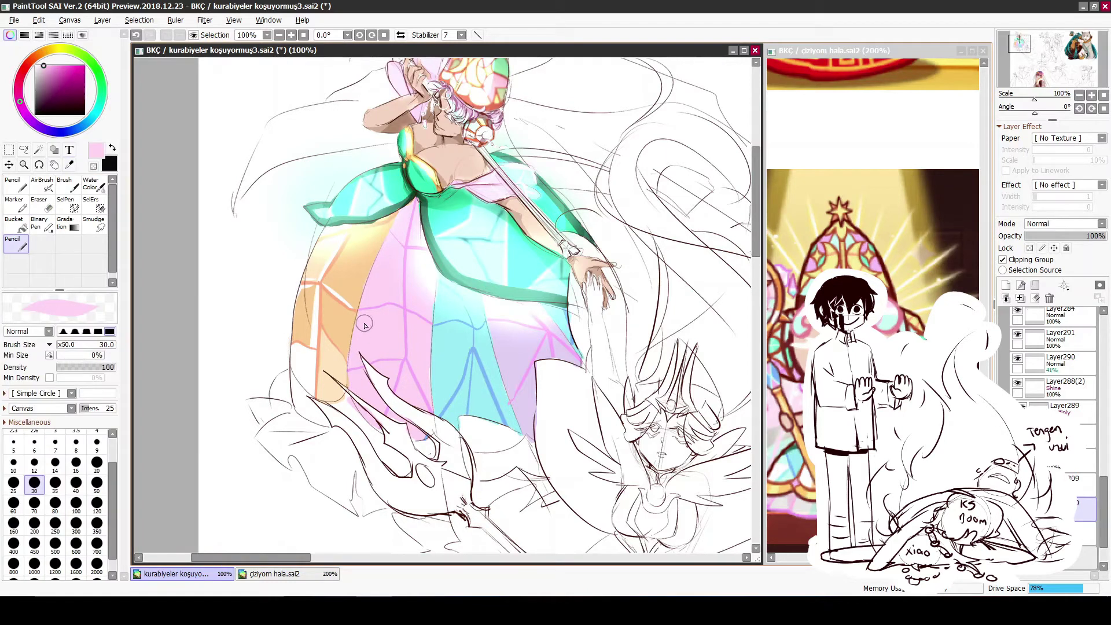
{"action": "left_click", "coordinate": [358, 306], "text": "alt"}
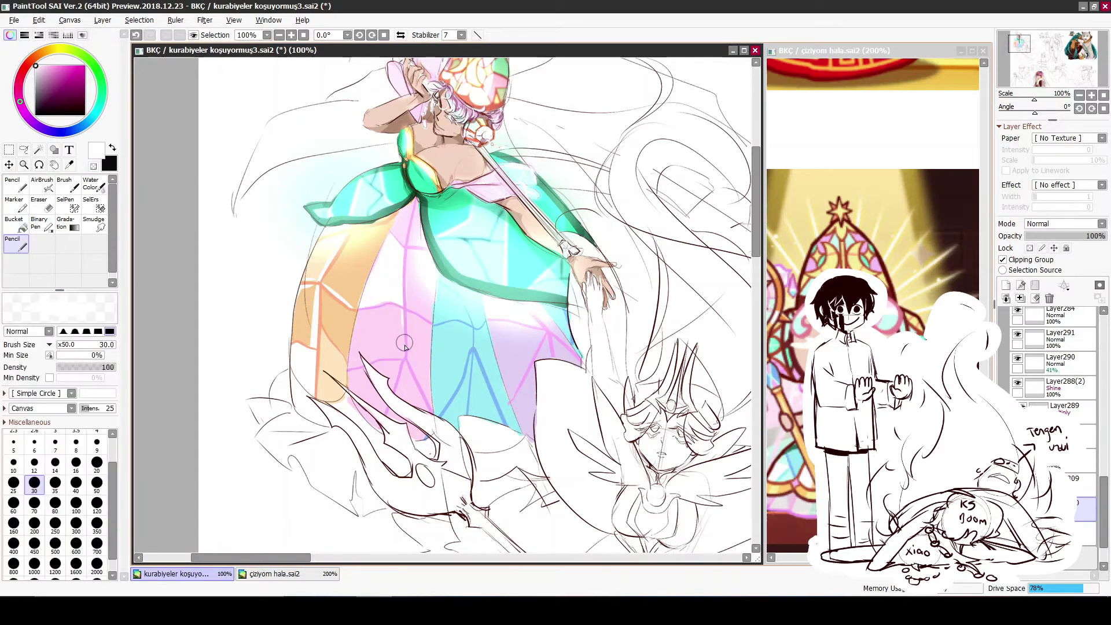
{"action": "left_click", "coordinate": [406, 377], "text": "alt"}
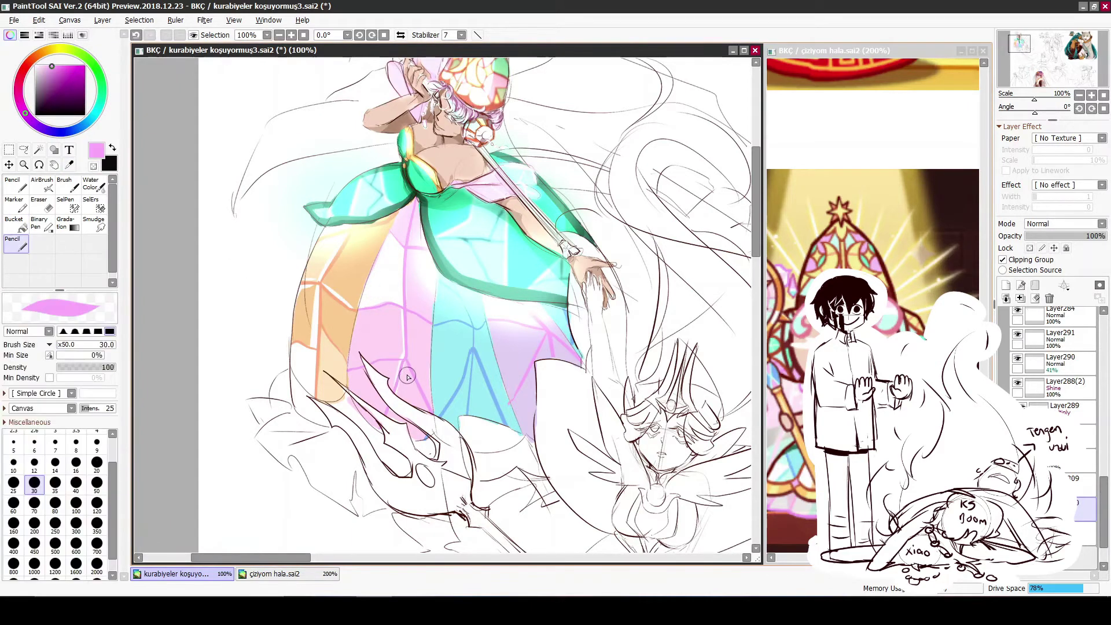
{"action": "left_click_drag", "start_coordinate": [406, 369], "coordinate": [398, 413]}
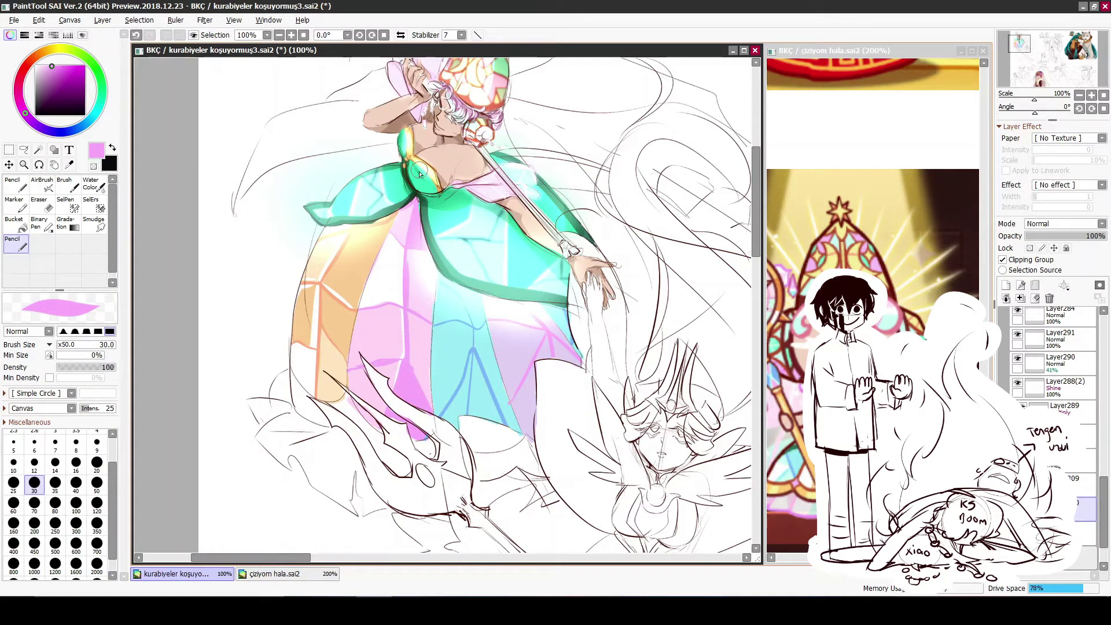
Fill shards of the cyan panel with pale mint and shards of the lavender panel with lilac, white and mint
{"action": "left_click", "coordinate": [439, 318], "text": "alt"}
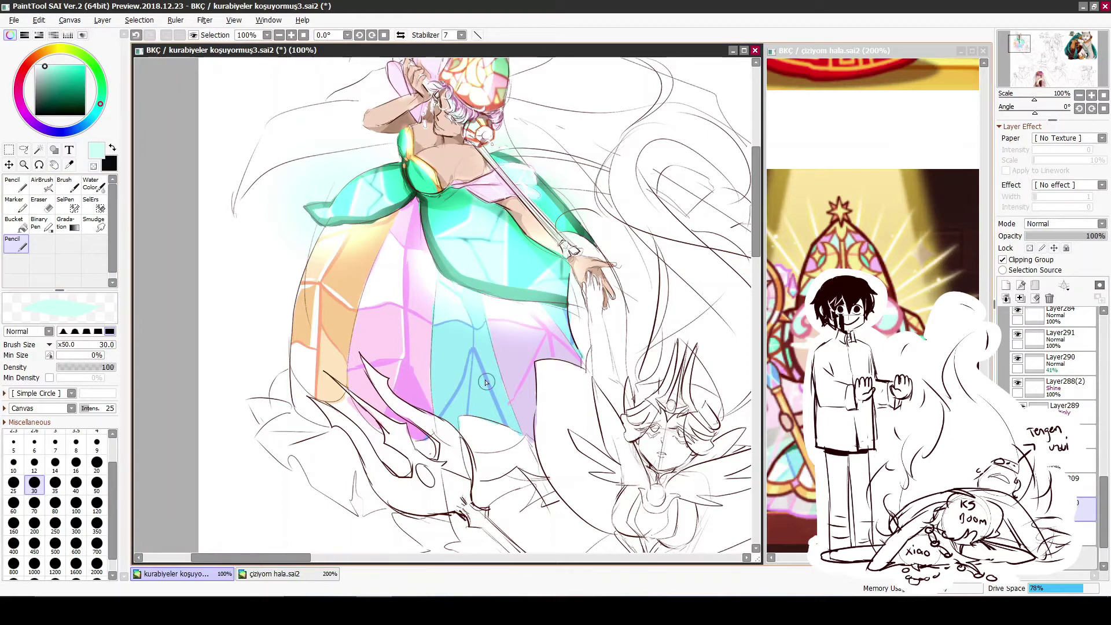
{"action": "left_click_drag", "start_coordinate": [476, 333], "coordinate": [512, 434]}
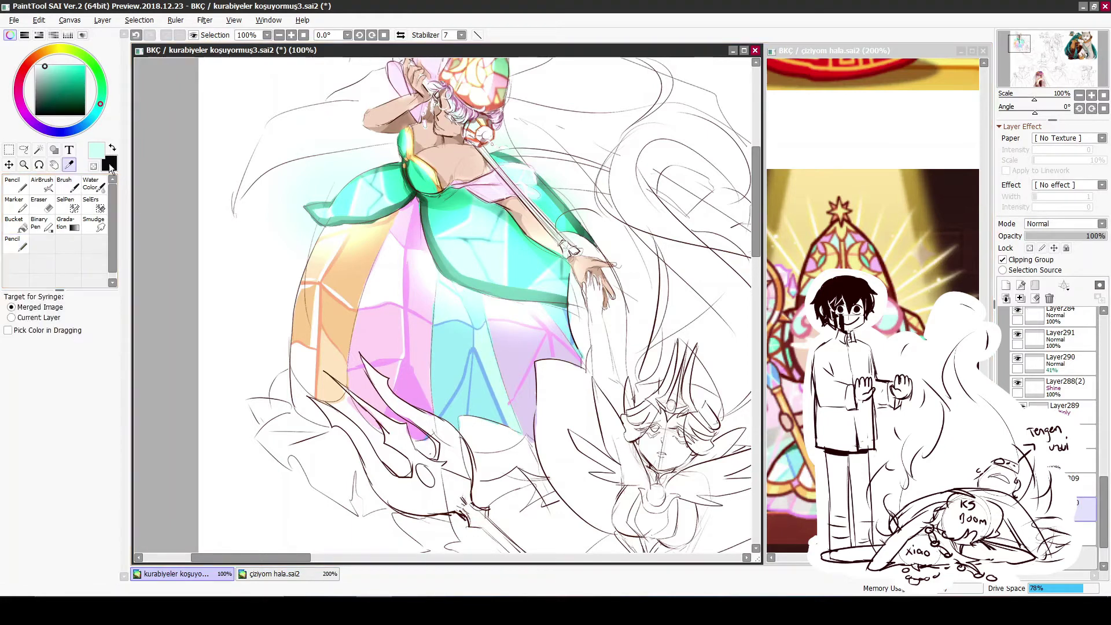
{"action": "left_click", "coordinate": [494, 298], "text": "alt"}
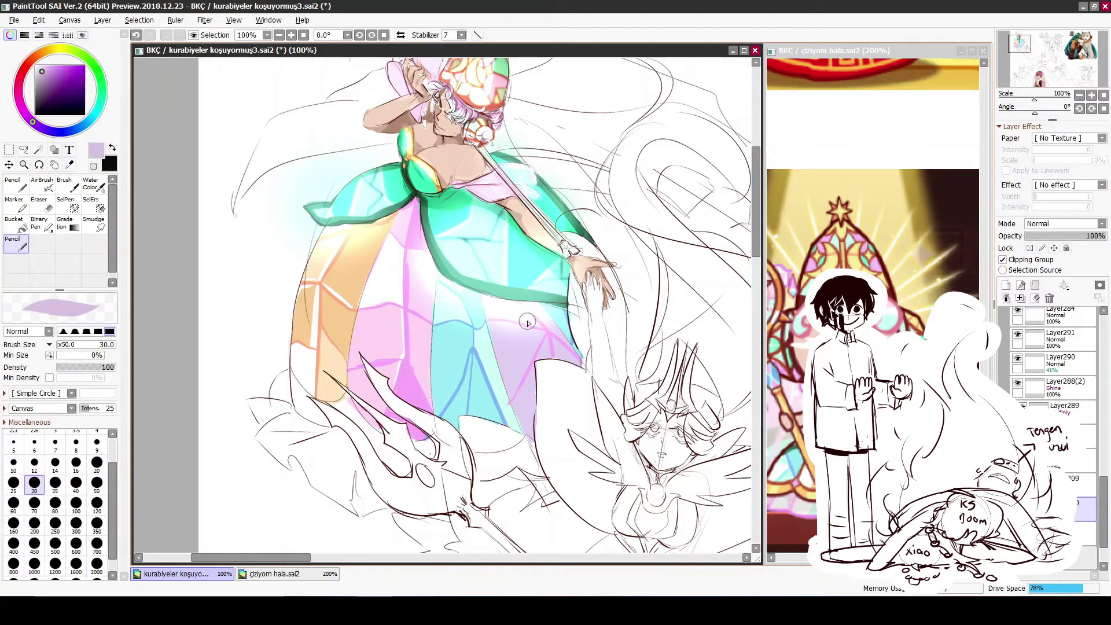
{"action": "left_click", "coordinate": [560, 364], "text": "alt"}
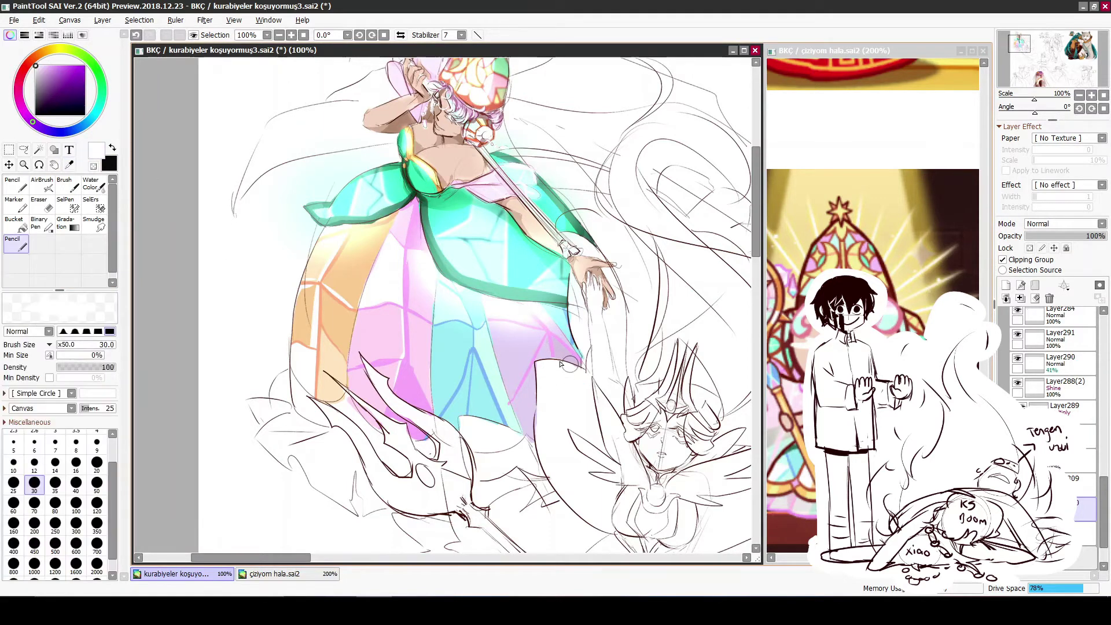
{"action": "left_click", "coordinate": [513, 409], "text": "alt"}
{"action": "left_click_drag", "start_coordinate": [549, 339], "coordinate": [520, 409]}
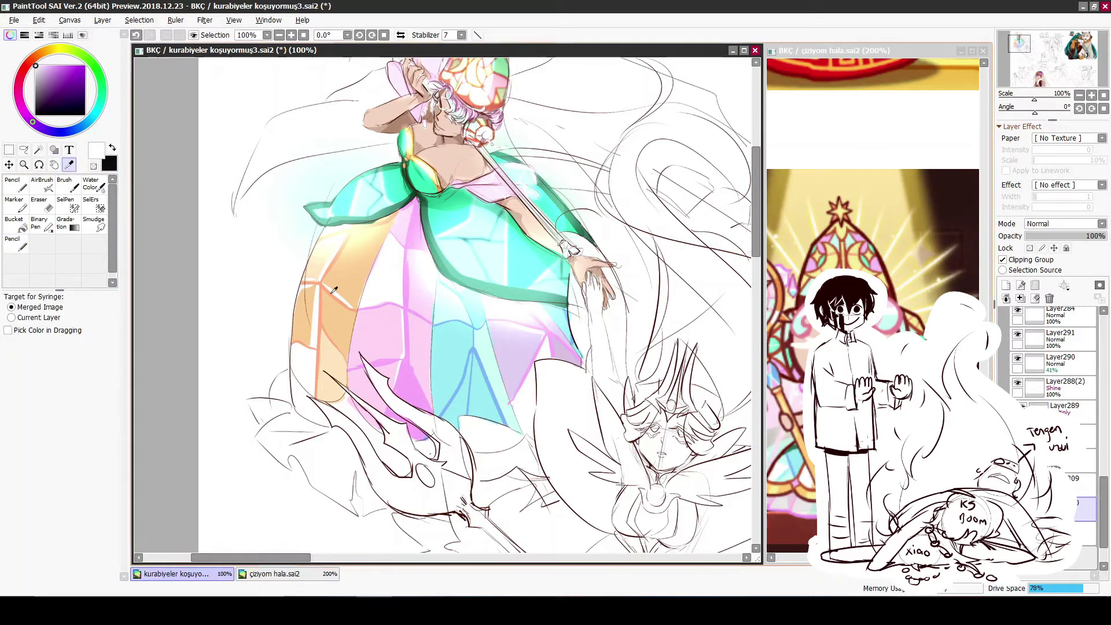
{"action": "left_click", "coordinate": [560, 312], "text": "alt"}
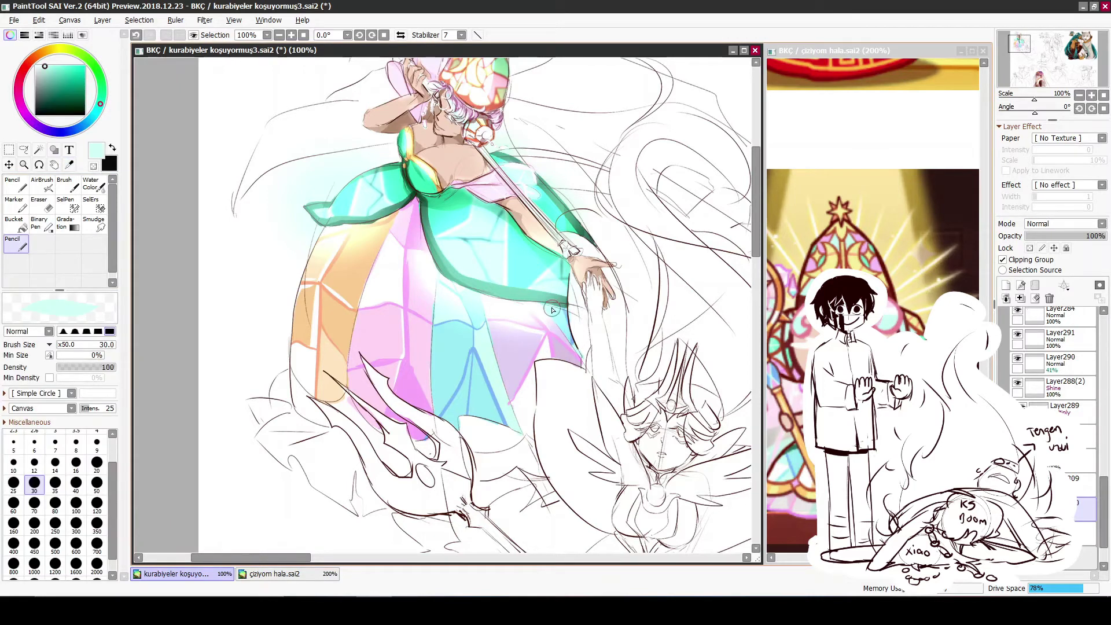
{"action": "left_click_drag", "start_coordinate": [553, 311], "coordinate": [570, 351]}
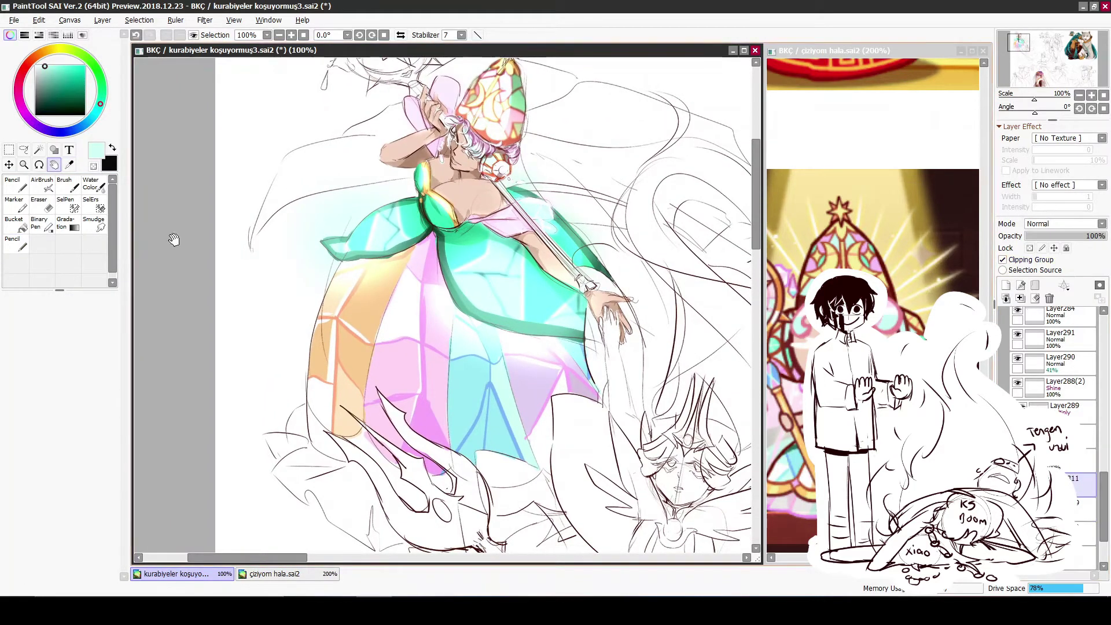
On a new layer Layer311, draw dark crack lines in brown on the orange panel, purple on the pink and lavender, and teal on the cyan
{"action": "left_click", "coordinate": [16, 243]}
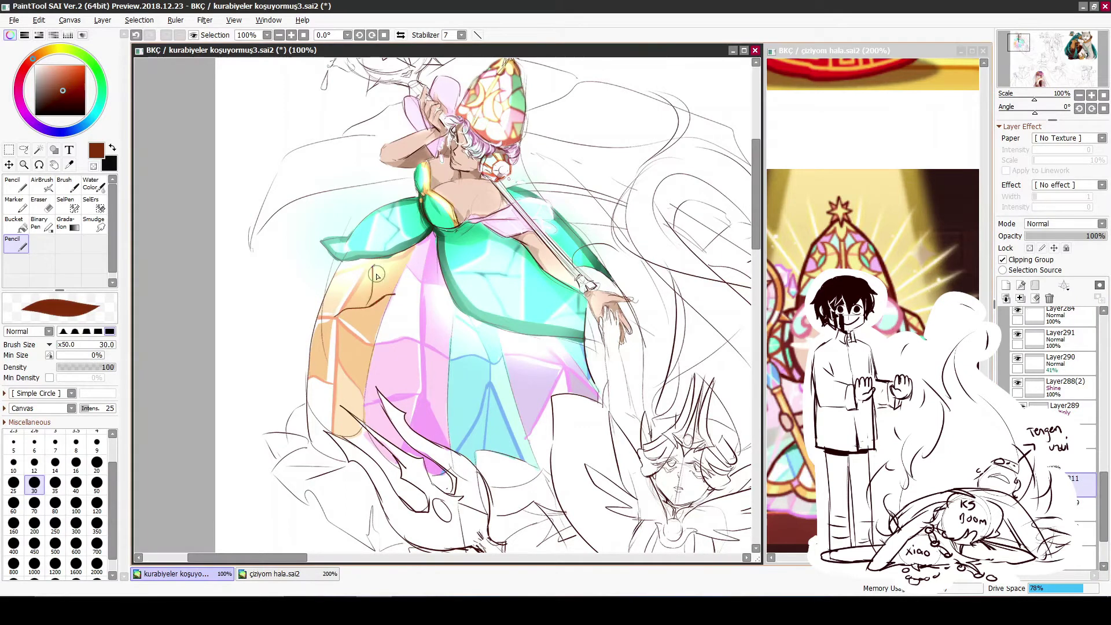
{"action": "mouse_move", "coordinate": [376, 276]}
{"action": "left_mouse_down"}
{"action": "mouse_move", "coordinate": [404, 288]}
{"action": "mouse_move", "coordinate": [366, 309]}
{"action": "left_mouse_up"}
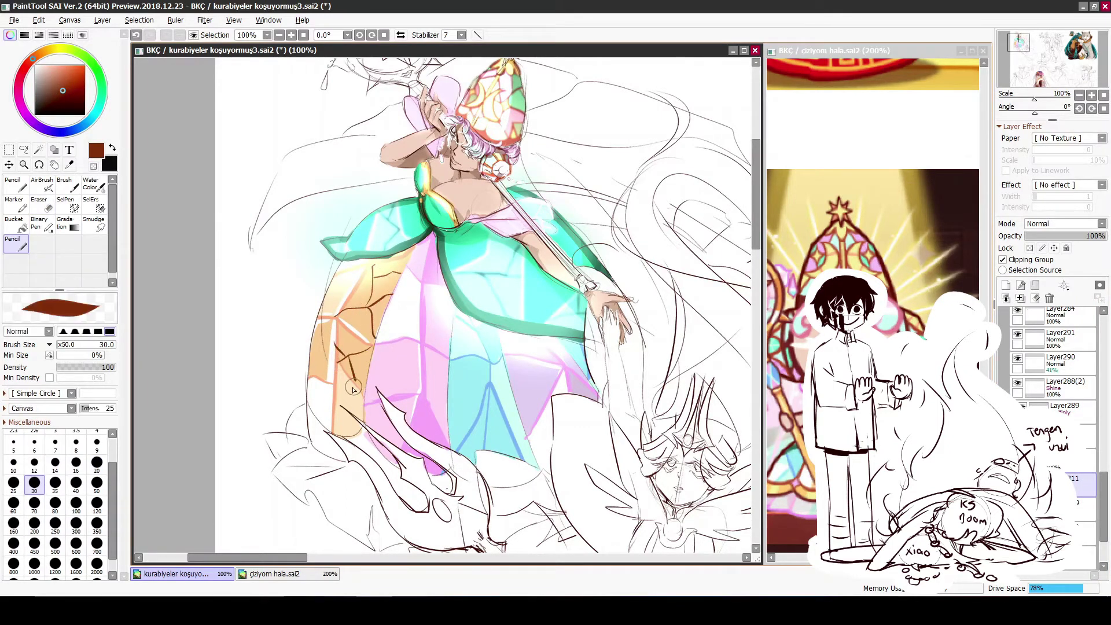
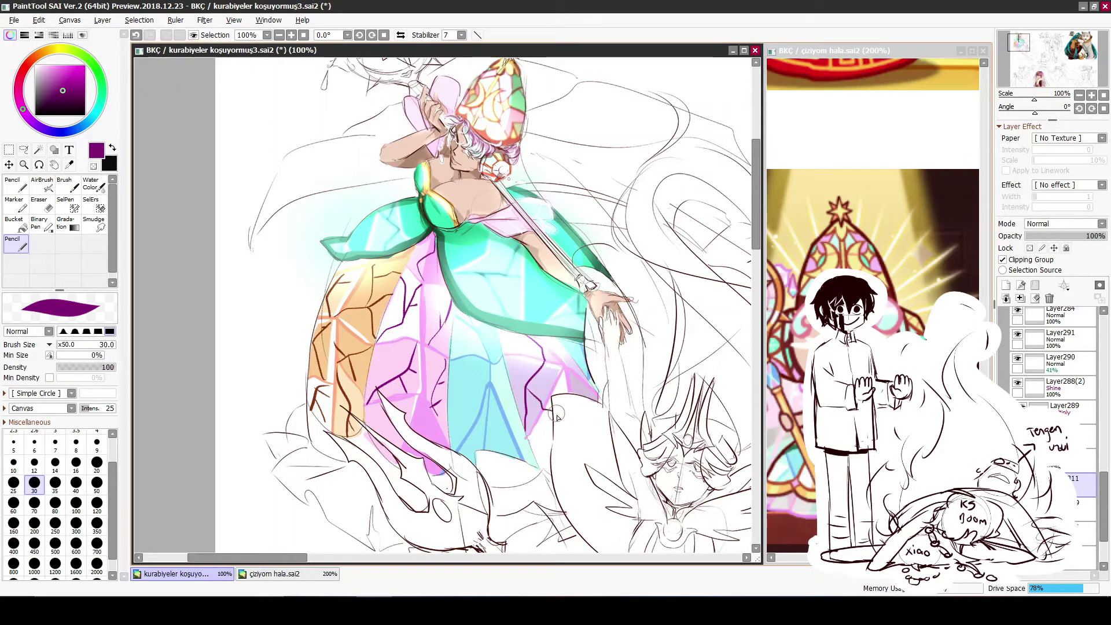
{"action": "left_click_drag", "start_coordinate": [585, 379], "coordinate": [541, 329]}
{"action": "left_click", "coordinate": [486, 362], "text": "alt"}
{"action": "left_click_drag", "start_coordinate": [485, 363], "coordinate": [457, 409]}
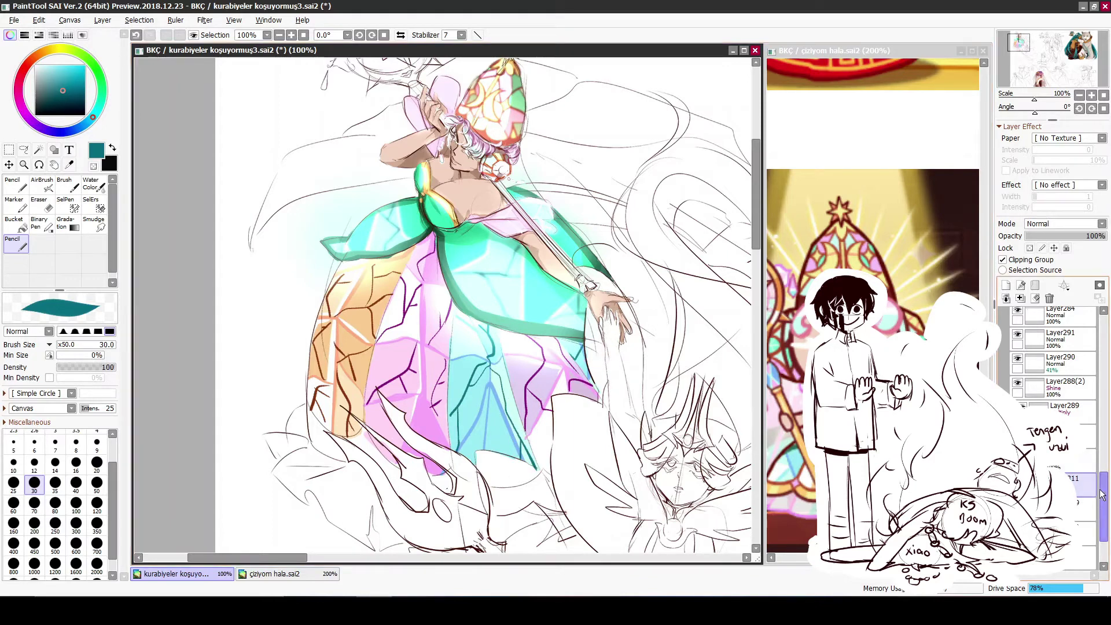
Apply a Gaussian Blur with a radius of 2.3 to the combined skirt panel artwork
{"action": "left_click_drag", "start_coordinate": [1102, 494], "coordinate": [1101, 511]}
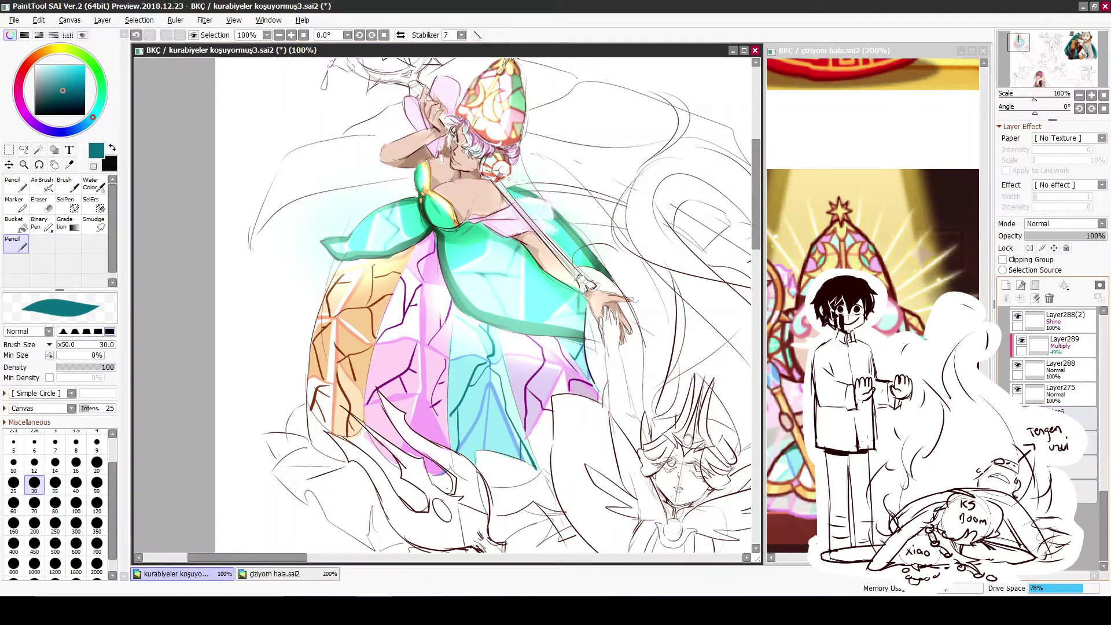
{"action": "key", "text": "ctrl+u"}
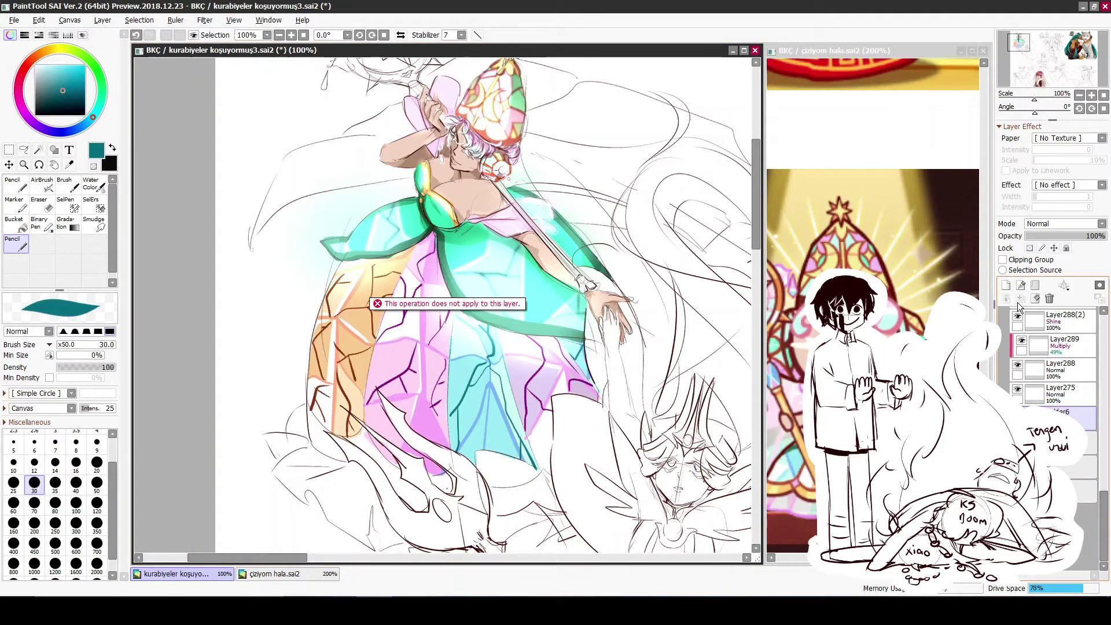
{"action": "left_click", "coordinate": [144, 20]}
{"action": "mouse_move", "coordinate": [237, 53]}
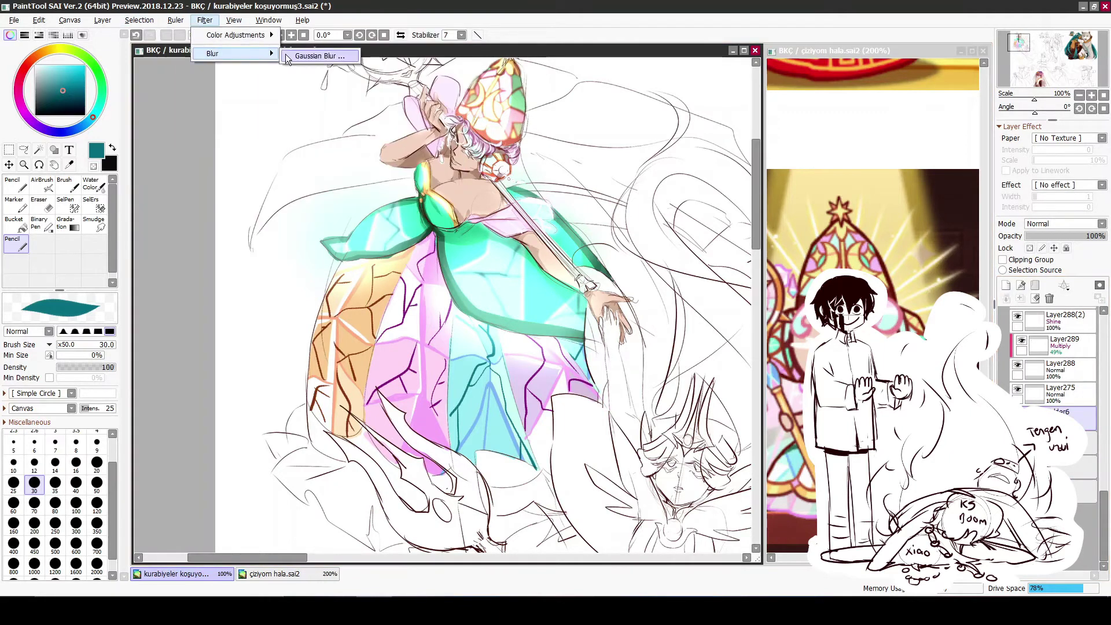
{"action": "left_click", "coordinate": [317, 56]}
{"action": "left_click_drag", "start_coordinate": [662, 110], "coordinate": [658, 110]}
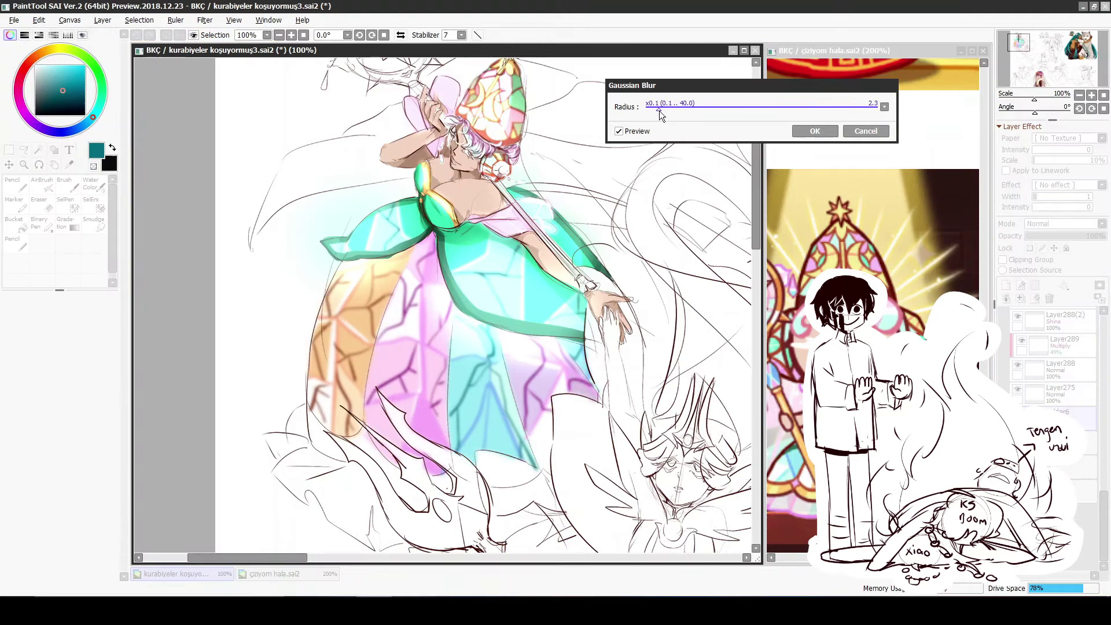
{"action": "left_click", "coordinate": [797, 130]}
Duplicate the blurred skirt layer and set the copy's blending mode to Shine
{"action": "left_click", "coordinate": [102, 20]}
{"action": "left_click", "coordinate": [111, 67]}
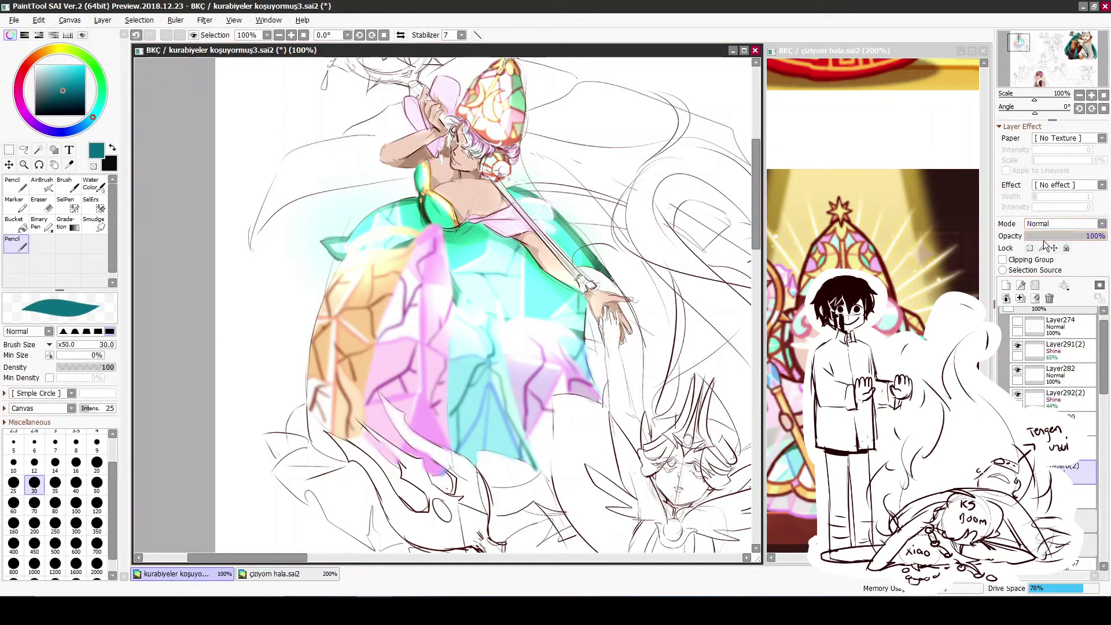
{"action": "left_click", "coordinate": [1064, 223]}
{"action": "left_click", "coordinate": [1042, 304]}
Clear the Shine copy from the green overskirt with a large soft Water Color brush and lower its opacity to 23%
{"action": "left_click", "coordinate": [90, 183]}
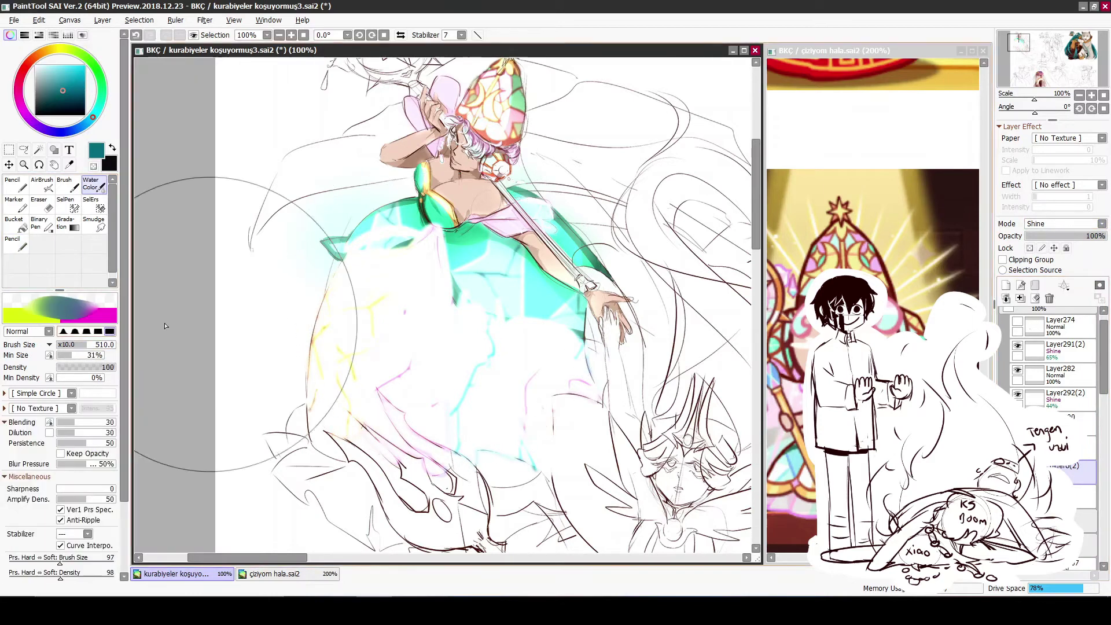
{"action": "mouse_move", "coordinate": [164, 326]}
{"action": "left_mouse_down"}
{"action": "mouse_move", "coordinate": [405, 272]}
{"action": "mouse_move", "coordinate": [359, 255]}
{"action": "mouse_move", "coordinate": [550, 307]}
{"action": "mouse_move", "coordinate": [443, 482]}
{"action": "left_mouse_up"}
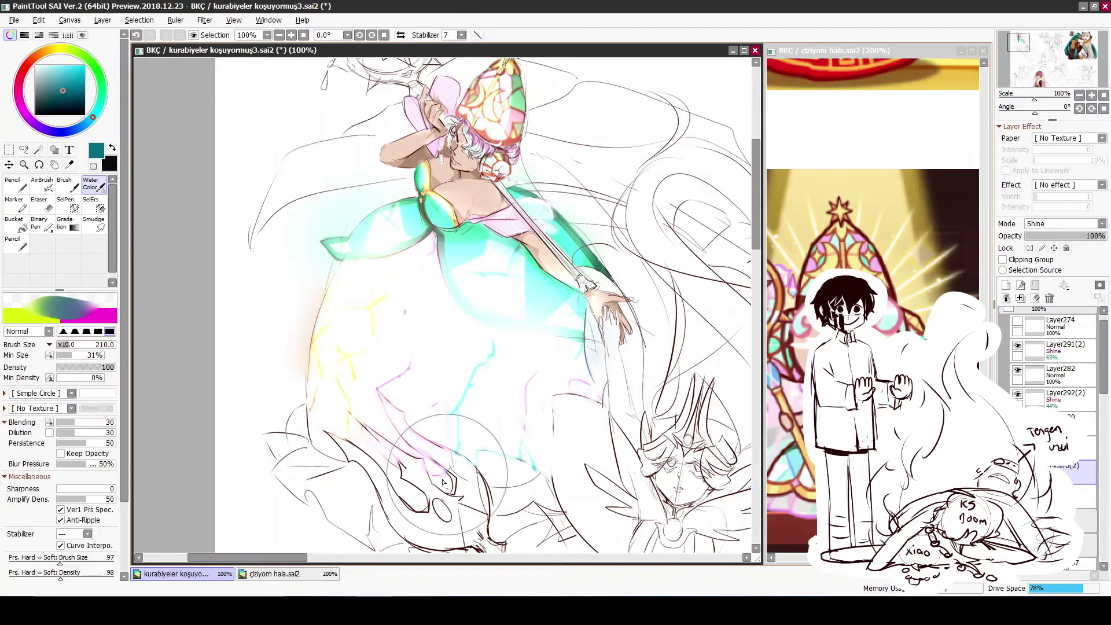
{"action": "left_click_drag", "start_coordinate": [1059, 234], "coordinate": [1043, 235]}
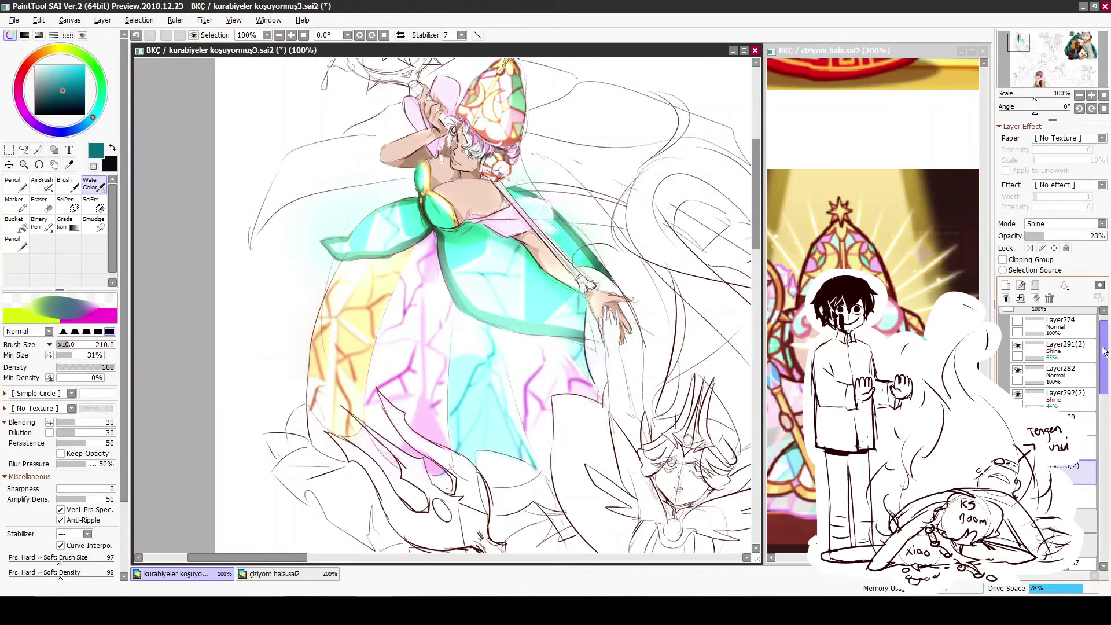
On a layer clipped to the skirt, paint dark brown-red Pencil shadows directly beneath the green overskirt's edges
{"action": "left_click_drag", "start_coordinate": [1104, 352], "coordinate": [1103, 517]}
{"action": "left_click", "coordinate": [1076, 484]}
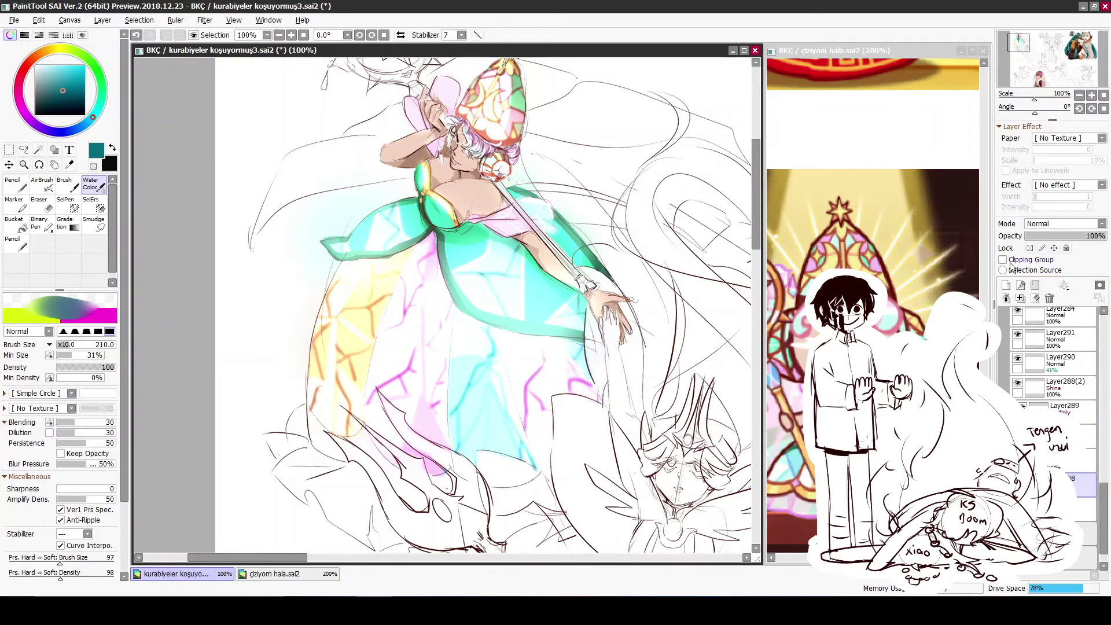
{"action": "left_click", "coordinate": [22, 68]}
{"action": "left_click", "coordinate": [15, 243]}
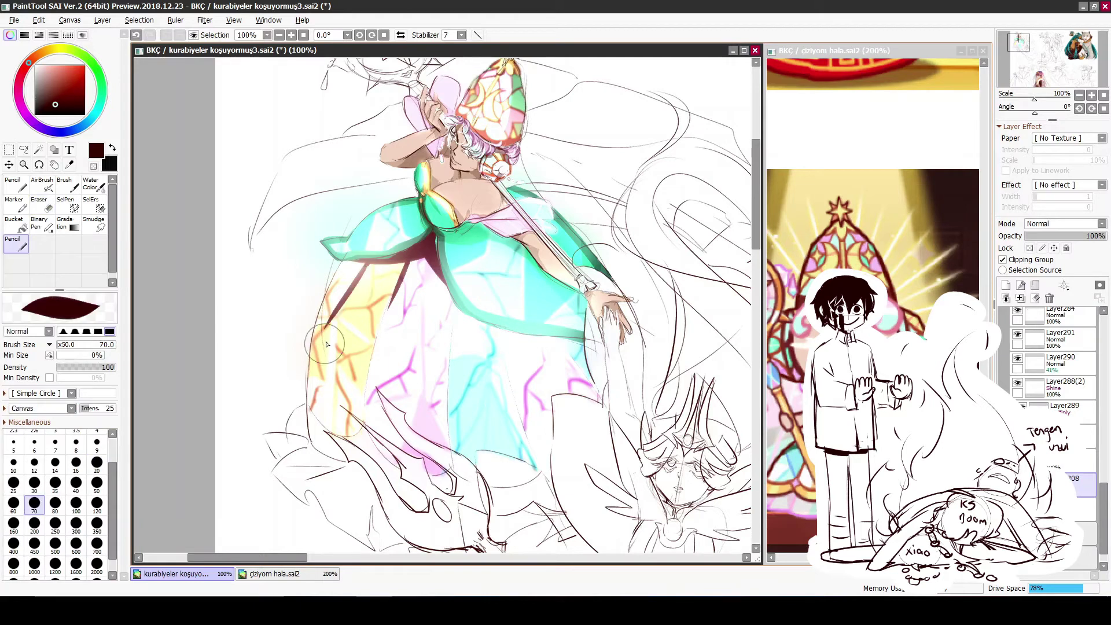
{"action": "left_click", "coordinate": [34, 482]}
{"action": "left_click_drag", "start_coordinate": [370, 265], "coordinate": [343, 315]}
{"action": "key", "text": "e"}
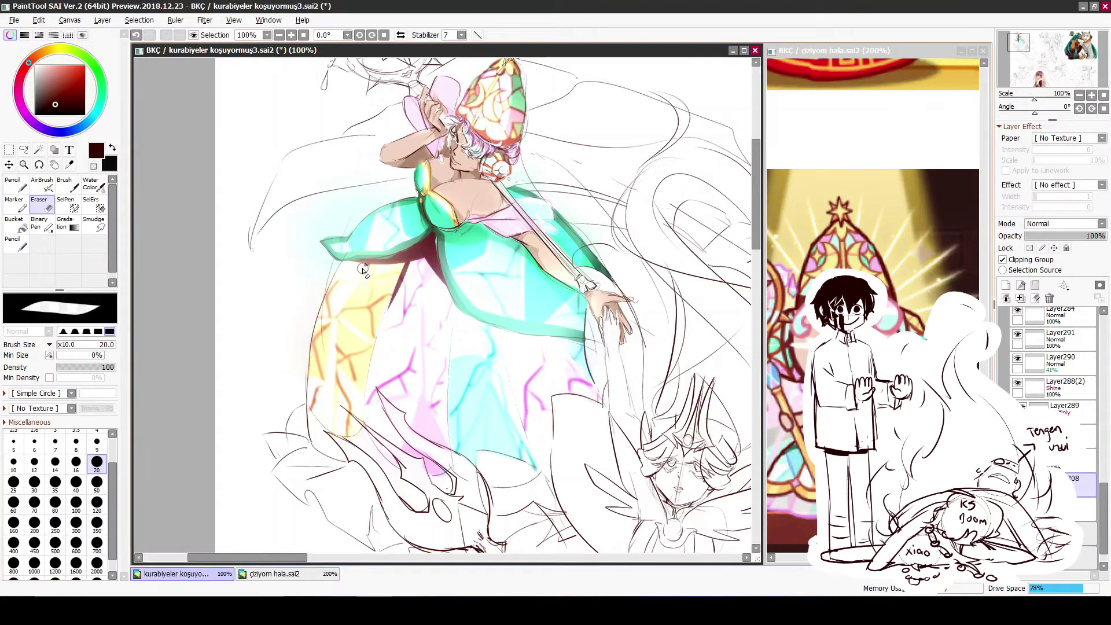
Paint dark brown-red shadows along the seams between the coloured skirt panels with the Pencil at size 30
{"action": "key", "text": "n"}
{"action": "left_click_drag", "start_coordinate": [376, 255], "coordinate": [324, 333]}
{"action": "left_click_drag", "start_coordinate": [388, 304], "coordinate": [344, 368]}
{"action": "left_click_drag", "start_coordinate": [426, 261], "coordinate": [419, 341]}
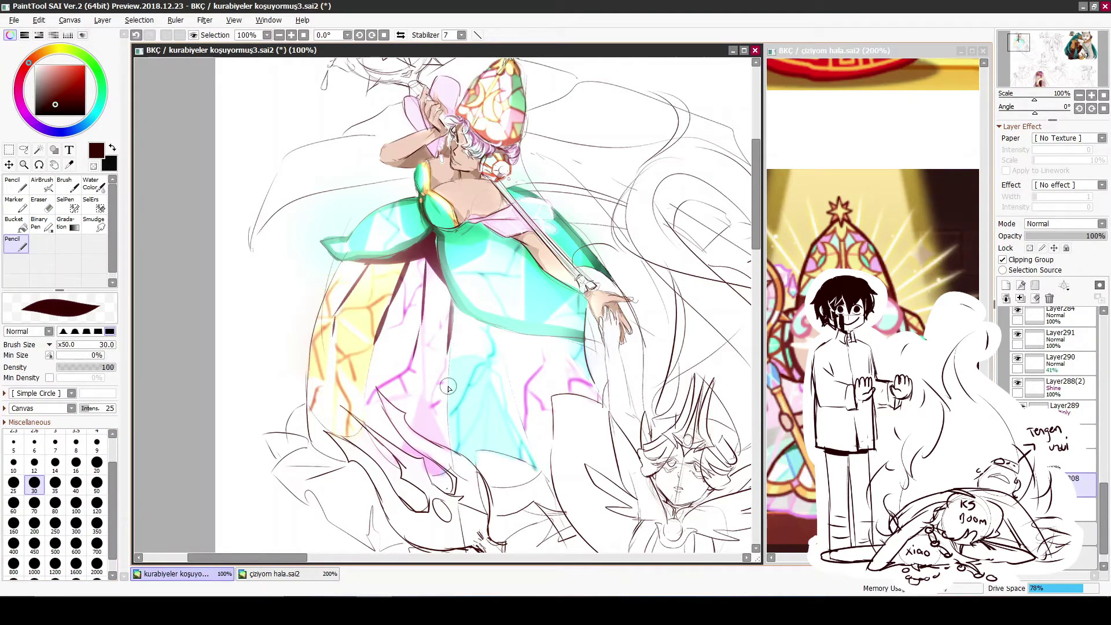
{"action": "left_click_drag", "start_coordinate": [476, 312], "coordinate": [516, 431]}
{"action": "key", "text": "ctrl+z"}
{"action": "mouse_move", "coordinate": [480, 316]}
{"action": "left_mouse_down"}
{"action": "mouse_move", "coordinate": [526, 403]}
{"action": "mouse_move", "coordinate": [512, 338]}
{"action": "mouse_move", "coordinate": [528, 327]}
{"action": "mouse_move", "coordinate": [618, 407]}
{"action": "left_mouse_up"}
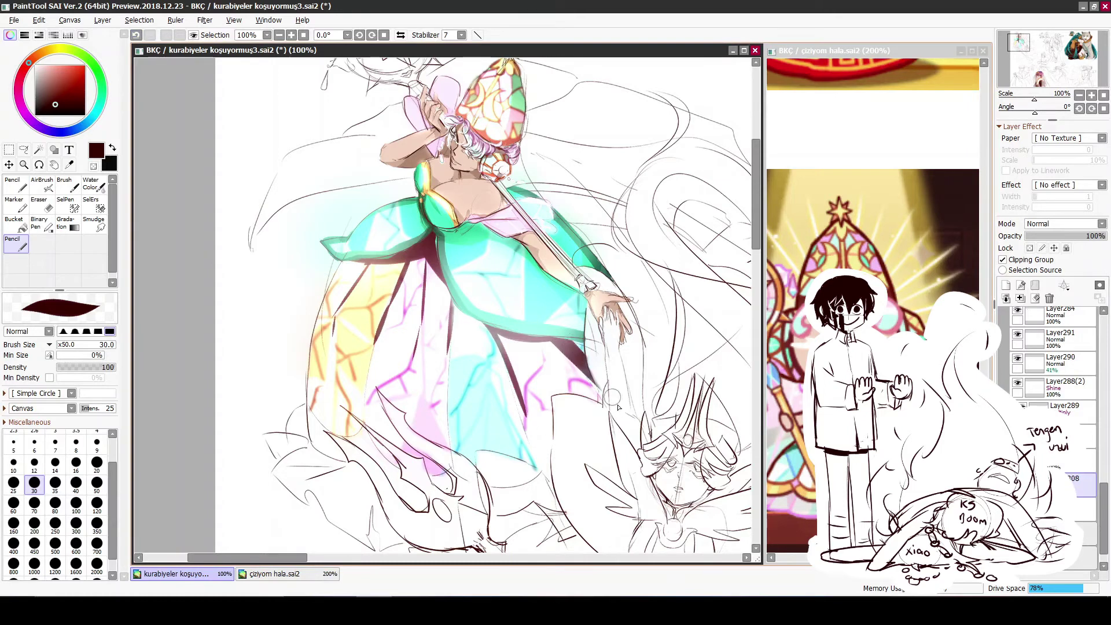
{"action": "left_click_drag", "start_coordinate": [579, 347], "coordinate": [603, 402]}
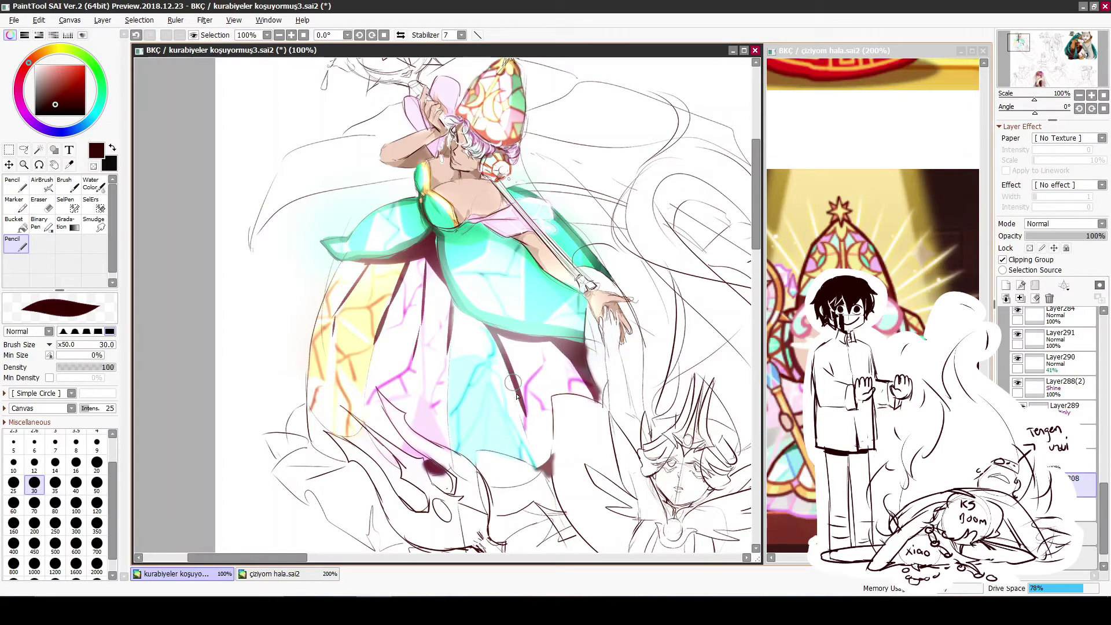
Set the skirt shadow layer's blending mode to Multiply and lower its opacity to 46%
{"action": "left_click_drag", "start_coordinate": [1099, 236], "coordinate": [1062, 235]}
{"action": "left_click", "coordinate": [1065, 223]}
{"action": "left_click", "coordinate": [1067, 247]}
On a new layer, fill the curved hem pieces below the skirt with sampled yellow-orange, lock transparency and recolour parts in deeper orange
{"action": "left_click", "coordinate": [427, 242], "text": "ctrl+alt"}
{"action": "left_click", "coordinate": [427, 242]}
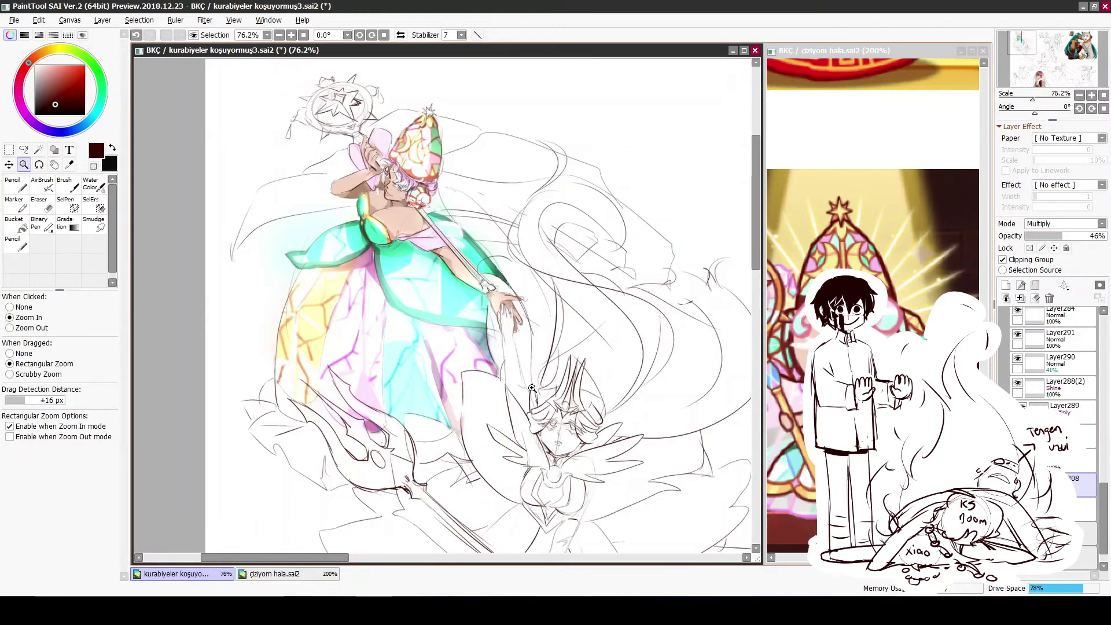
{"action": "left_click_drag", "start_coordinate": [236, 84], "coordinate": [611, 489]}
{"action": "left_click", "coordinate": [1005, 286]}
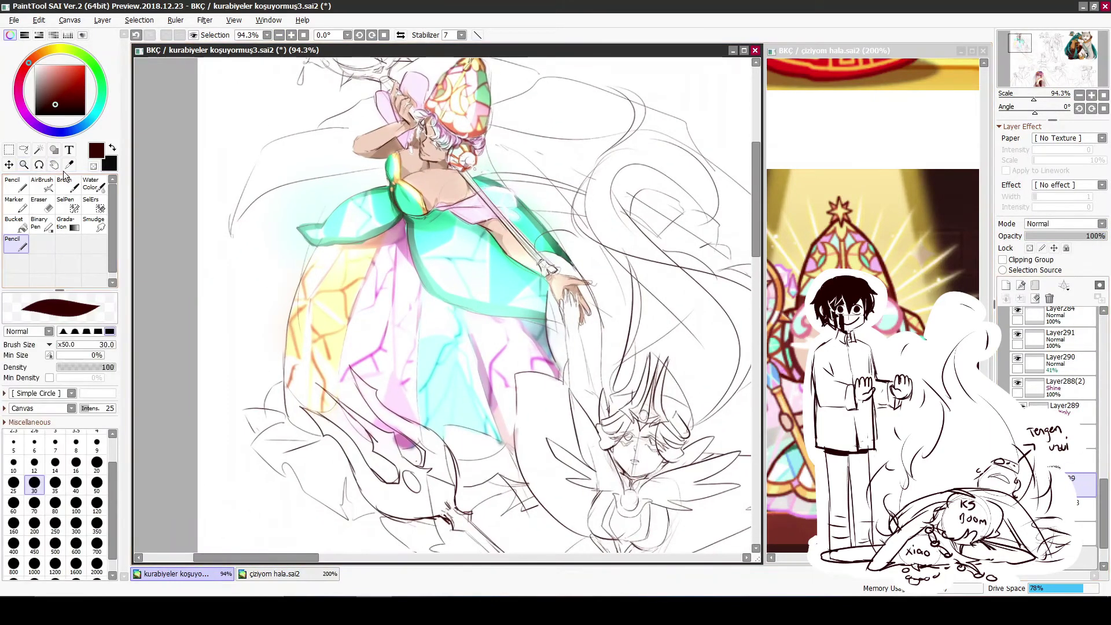
{"action": "left_click", "coordinate": [293, 396], "text": "alt"}
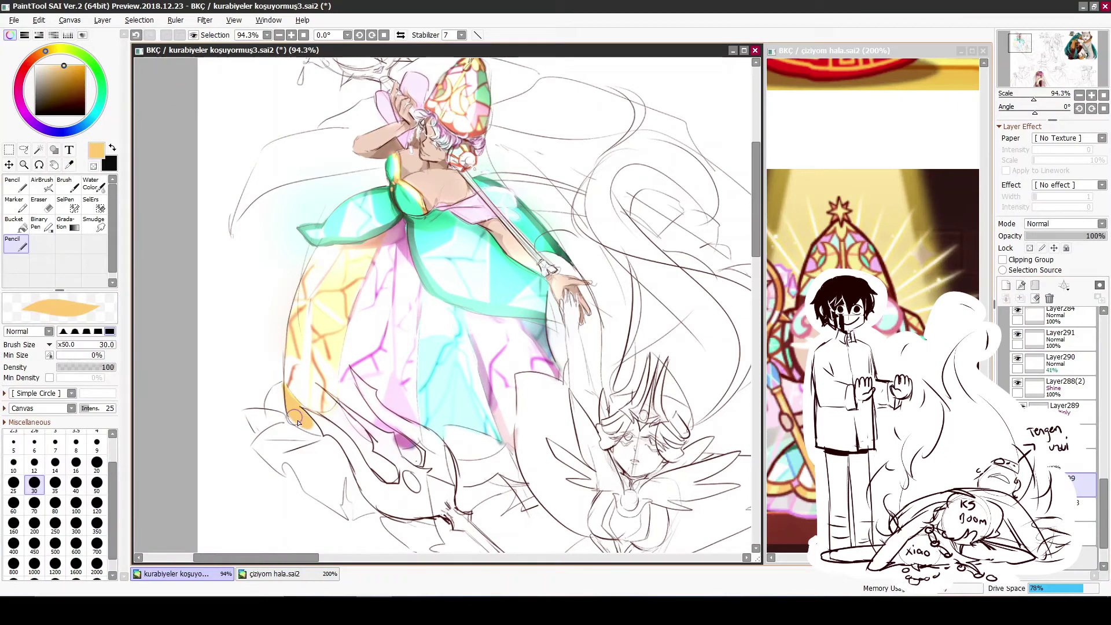
{"action": "mouse_move", "coordinate": [298, 423]}
{"action": "left_mouse_down"}
{"action": "mouse_move", "coordinate": [334, 411]}
{"action": "mouse_move", "coordinate": [332, 430]}
{"action": "mouse_move", "coordinate": [331, 411]}
{"action": "mouse_move", "coordinate": [368, 461]}
{"action": "left_mouse_up"}
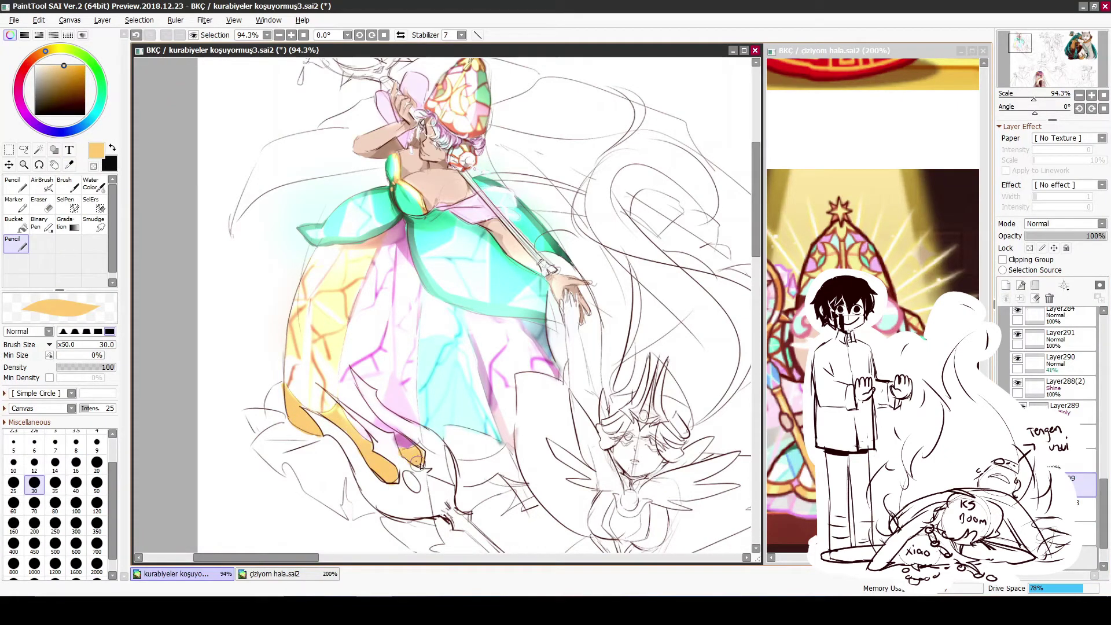
{"action": "left_click", "coordinate": [1029, 248]}
{"action": "left_click_drag", "start_coordinate": [64, 72], "coordinate": [69, 68]}
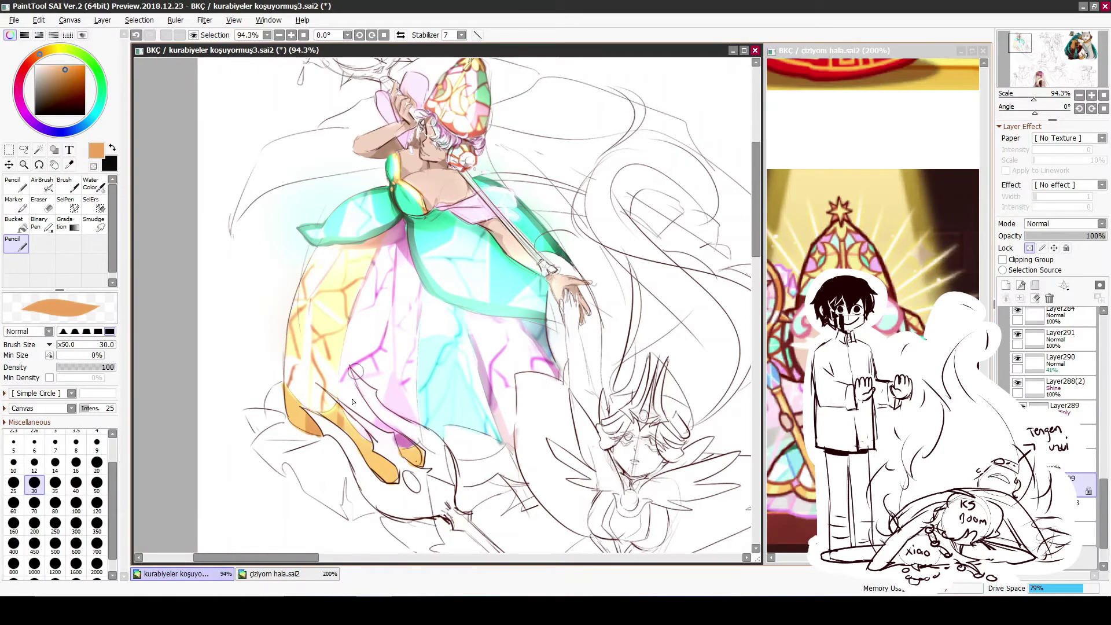
{"action": "left_click_drag", "start_coordinate": [413, 488], "coordinate": [419, 455]}
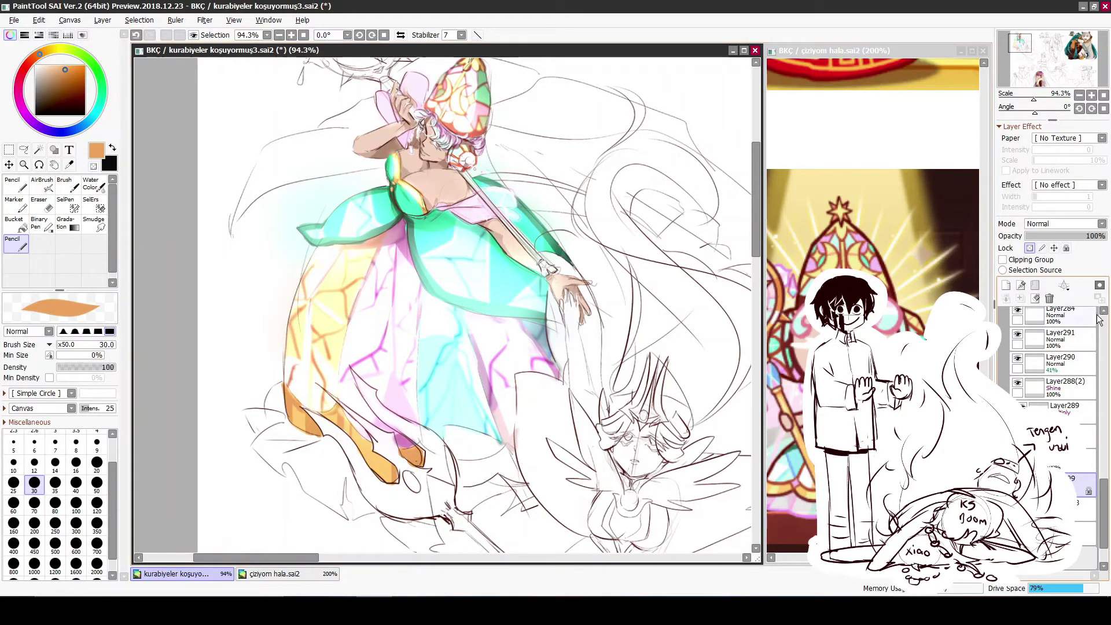
Add a clipped Multiply layer and shade the orange hem pieces in brownish orange
{"action": "left_click", "coordinate": [1005, 284]}
{"action": "left_click", "coordinate": [1002, 259]}
{"action": "left_click", "coordinate": [66, 74]}
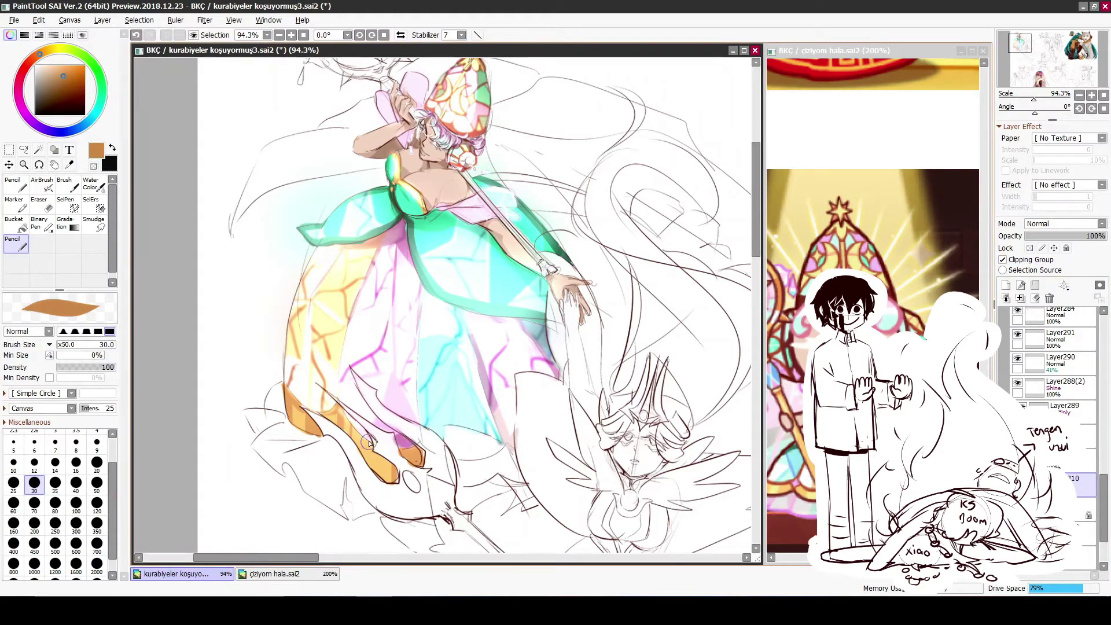
{"action": "left_click", "coordinate": [1063, 223]}
{"action": "left_click", "coordinate": [1058, 239]}
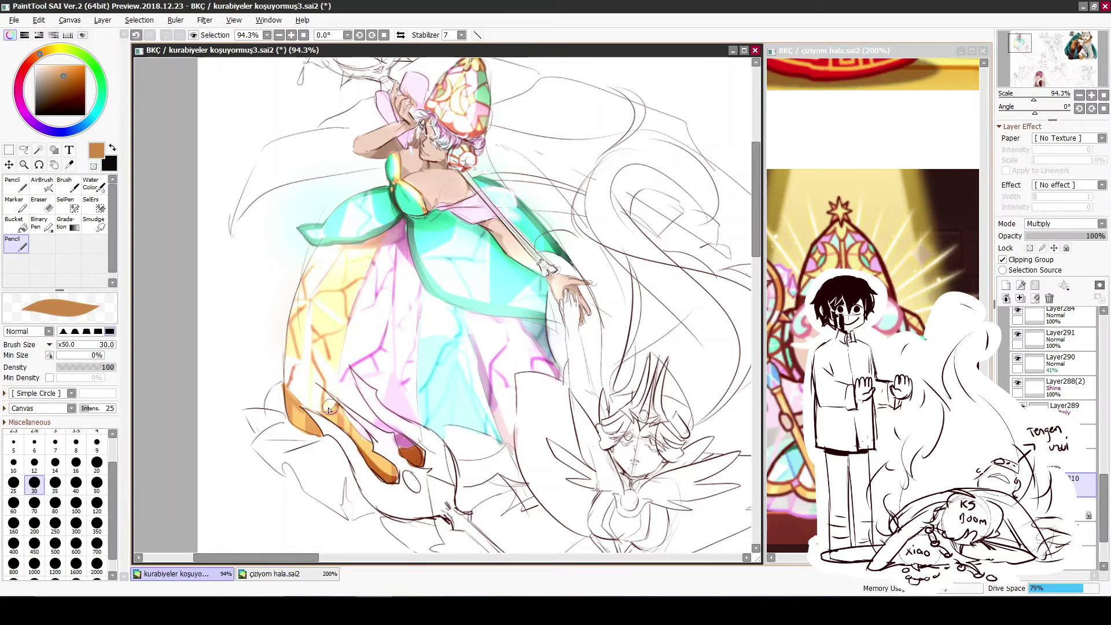
Add another clipped layer and paint pale cream highlights on the orange hem pieces
{"action": "left_click", "coordinate": [1005, 285]}
{"action": "left_click", "coordinate": [1003, 259]}
{"action": "left_click", "coordinate": [43, 66]}
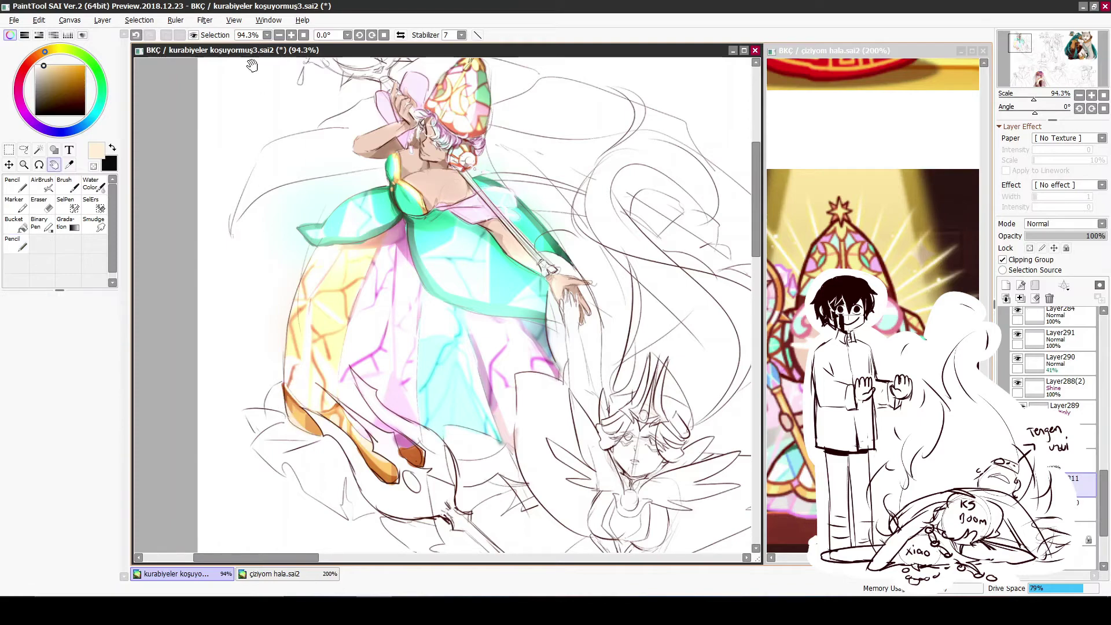
On a new layer, paint a small diamond-shaped patch in sampled pink at the orange panel's lower tip and trim its edges
{"action": "scroll", "coordinate": [301, 433], "scroll_direction": "down", "scroll_amount": 1}
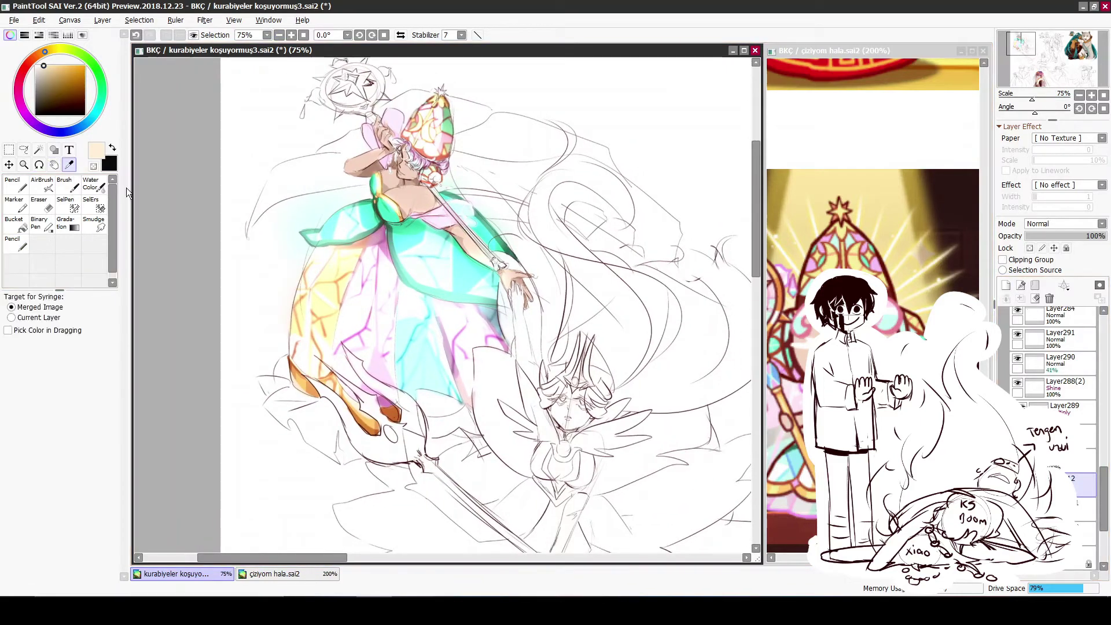
{"action": "left_click", "coordinate": [379, 130], "text": "alt"}
{"action": "left_click", "coordinate": [291, 35]}
{"action": "left_click", "coordinate": [291, 34]}
{"action": "left_click", "coordinate": [291, 35]}
{"action": "left_click", "coordinate": [291, 35]}
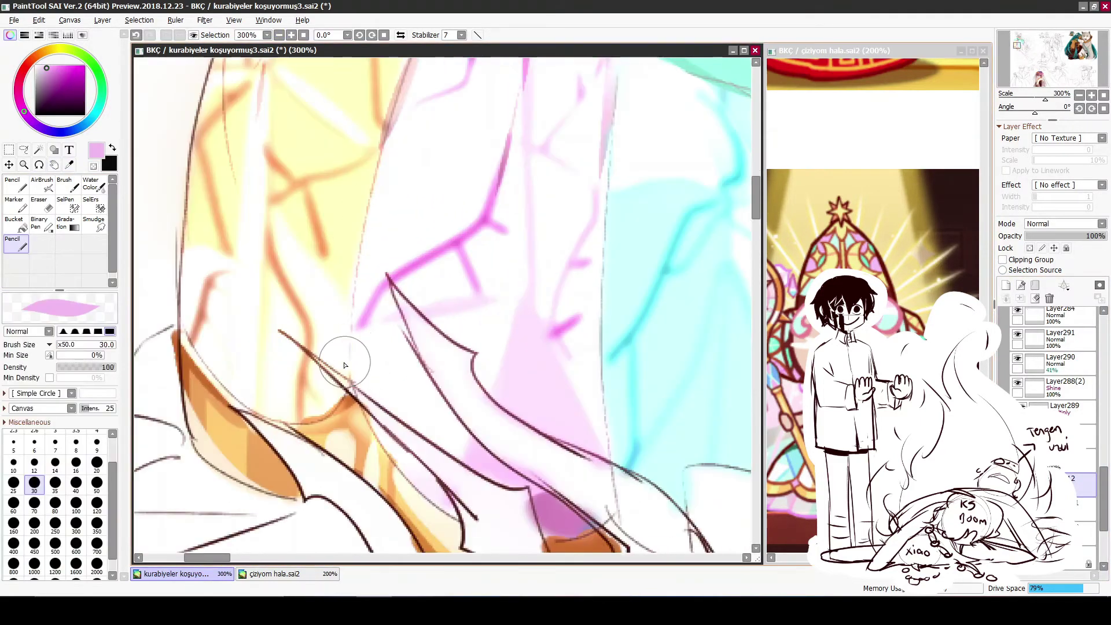
{"action": "scroll", "coordinate": [1053, 370], "scroll_direction": "up", "scroll_amount": 3}
{"action": "scroll", "coordinate": [1042, 347], "scroll_direction": "up", "scroll_amount": 2}
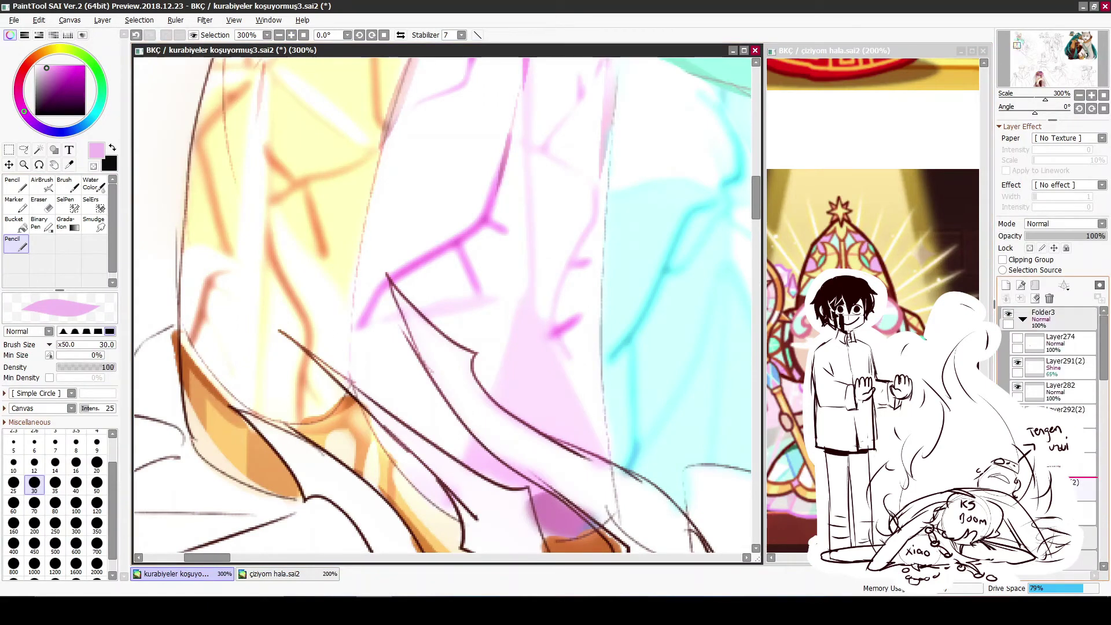
{"action": "mouse_move", "coordinate": [350, 356]}
{"action": "left_mouse_down"}
{"action": "mouse_move", "coordinate": [355, 364]}
{"action": "mouse_move", "coordinate": [239, 308]}
{"action": "left_mouse_up"}
{"action": "key", "text": "e"}
{"action": "key", "text": "n"}
{"action": "key", "text": "e"}
Lock the small patch layer's transparency and recolour the diamond in sampled dark purple
{"action": "left_click", "coordinate": [279, 35]}
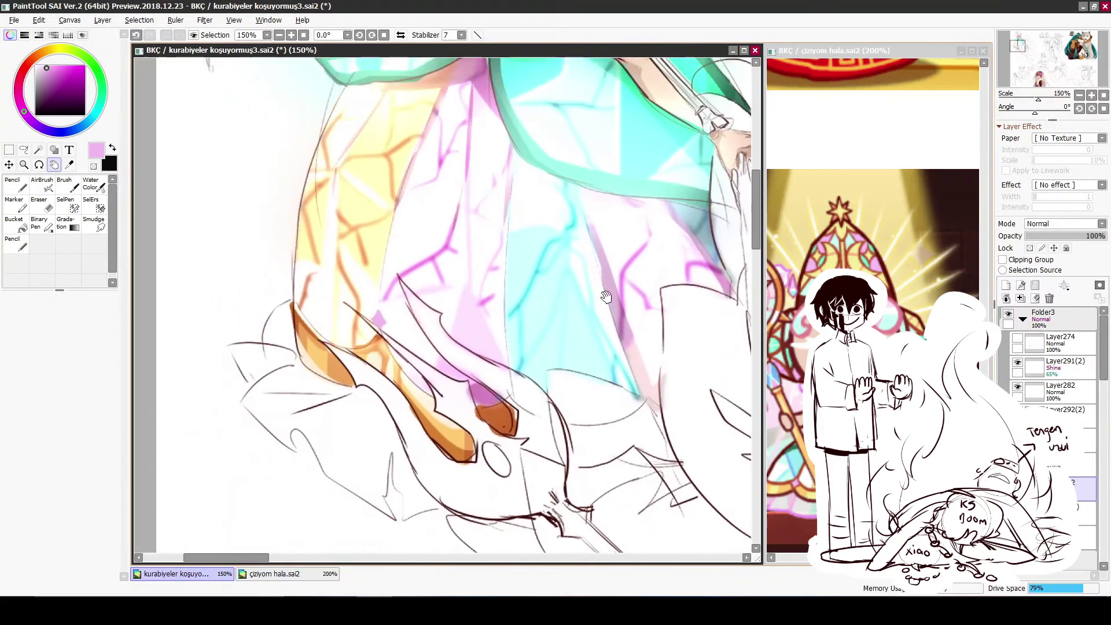
{"action": "key", "text": "n"}
{"action": "left_click", "coordinate": [375, 322], "text": "alt"}
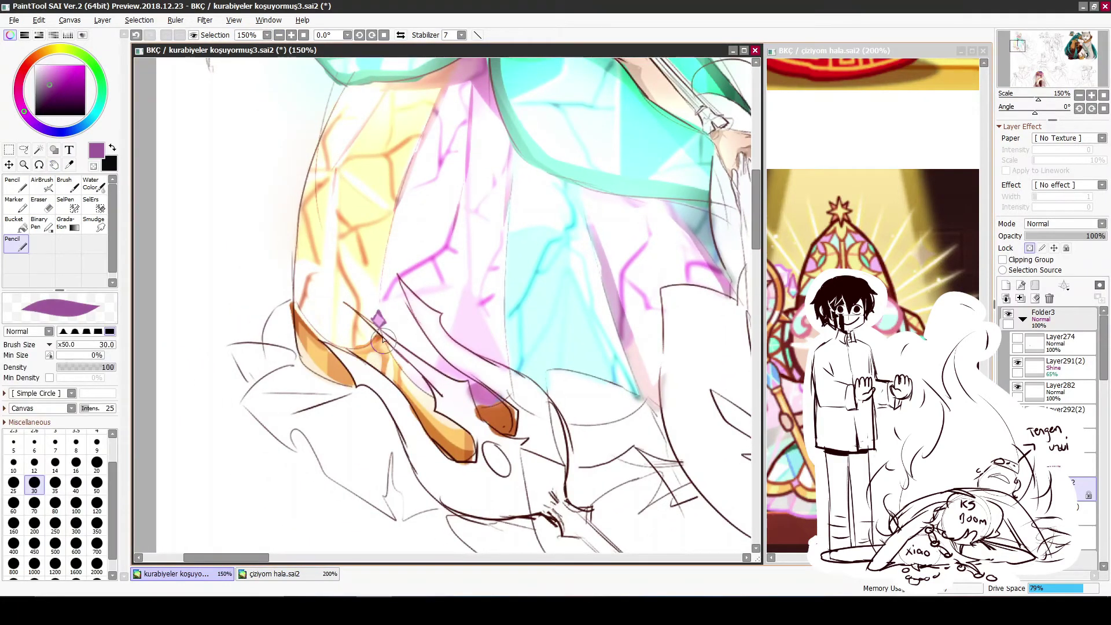
On a new layer, touch up the skin around the character's upper body with a sampled skin tone
{"action": "key", "text": "ctrl+minus"}
{"action": "left_click_drag", "start_coordinate": [512, 181], "coordinate": [363, 312]}
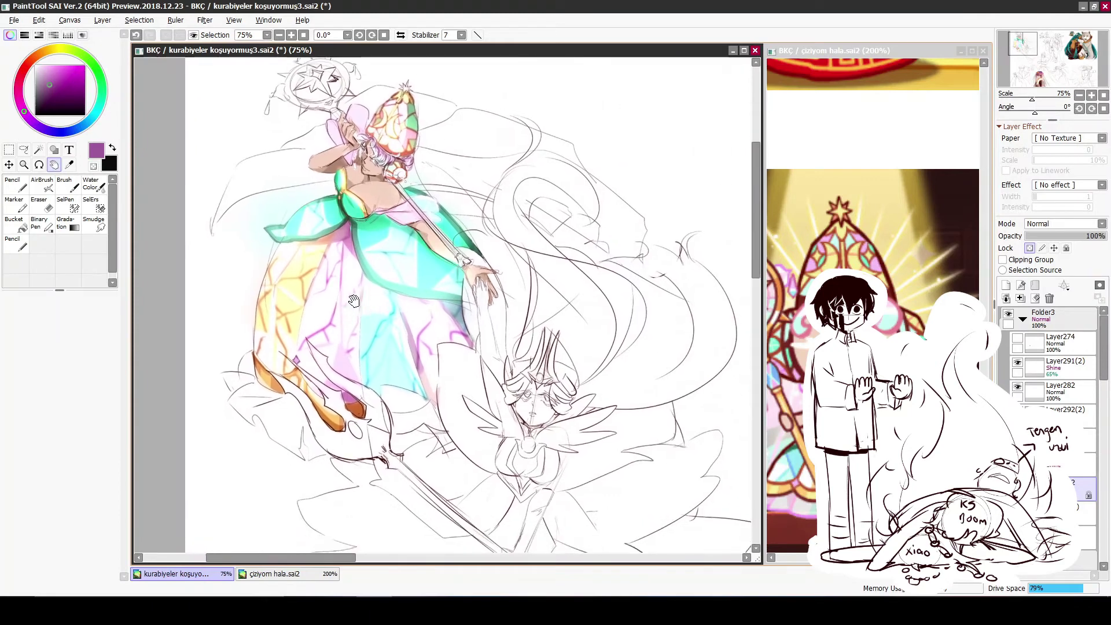
{"action": "scroll", "coordinate": [1104, 482], "scroll_direction": "down", "scroll_amount": 10}
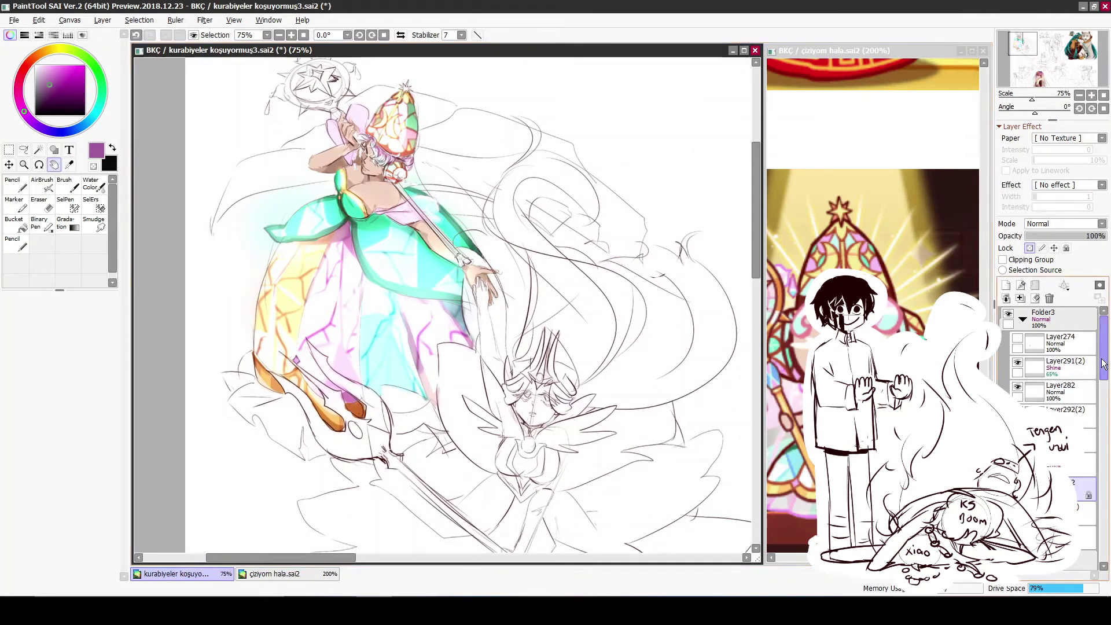
{"action": "scroll", "coordinate": [1103, 481], "scroll_direction": "up", "scroll_amount": 5}
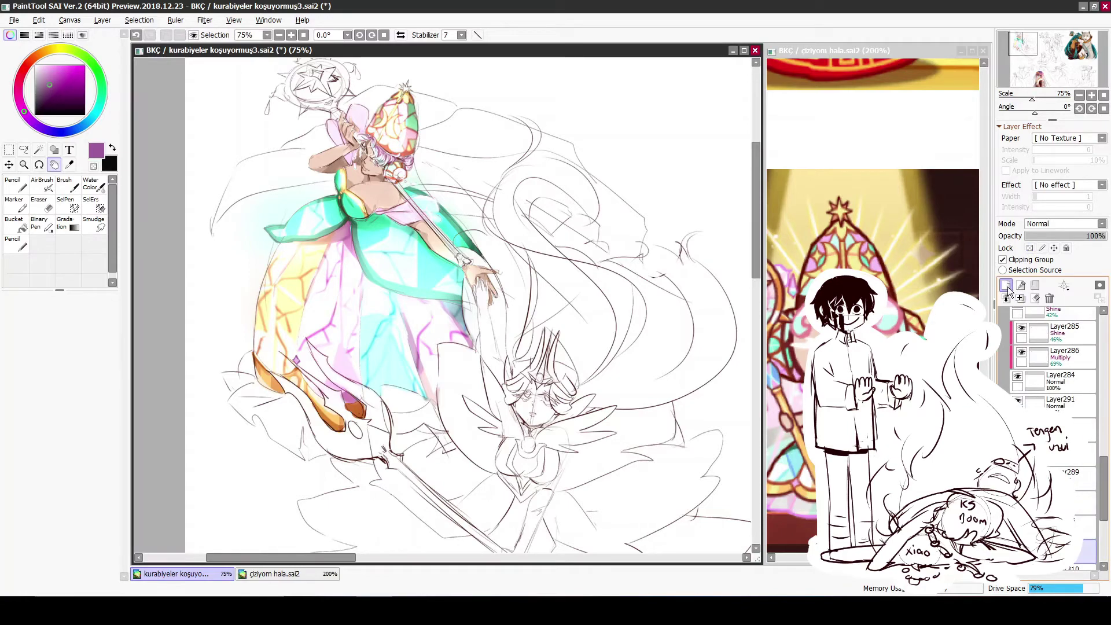
{"action": "key", "text": "ctrl+plus"}
{"action": "key", "text": "ctrl+plus"}
{"action": "key", "text": "ctrl+plus"}
{"action": "left_click_drag", "start_coordinate": [496, 342], "coordinate": [568, 439]}
{"action": "left_click", "coordinate": [503, 313], "text": "alt"}
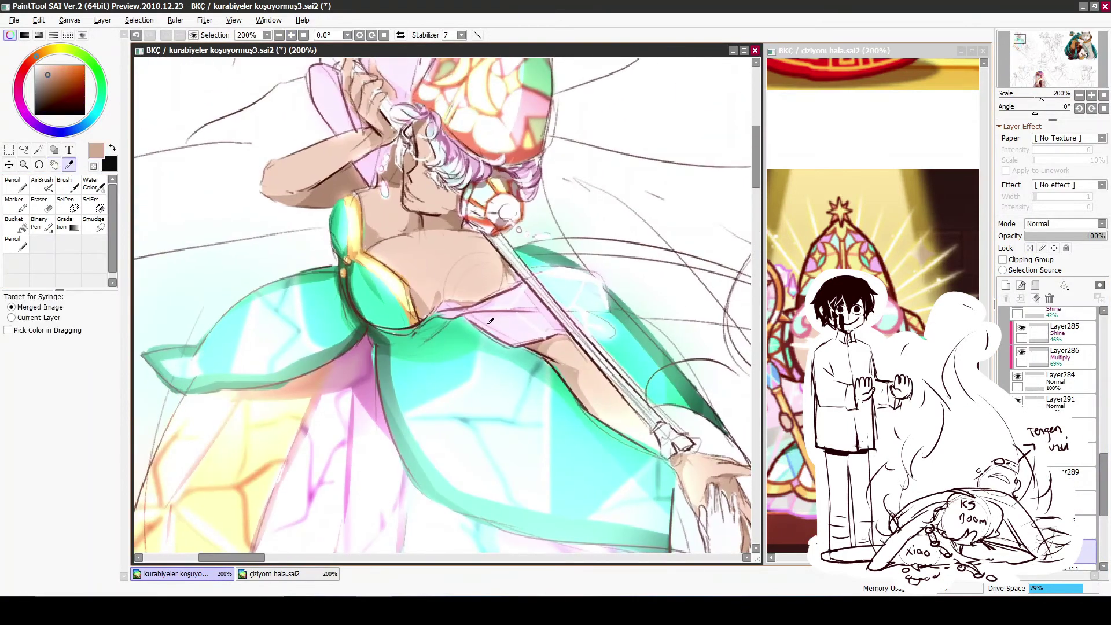
{"action": "left_click_drag", "start_coordinate": [416, 246], "coordinate": [419, 259]}
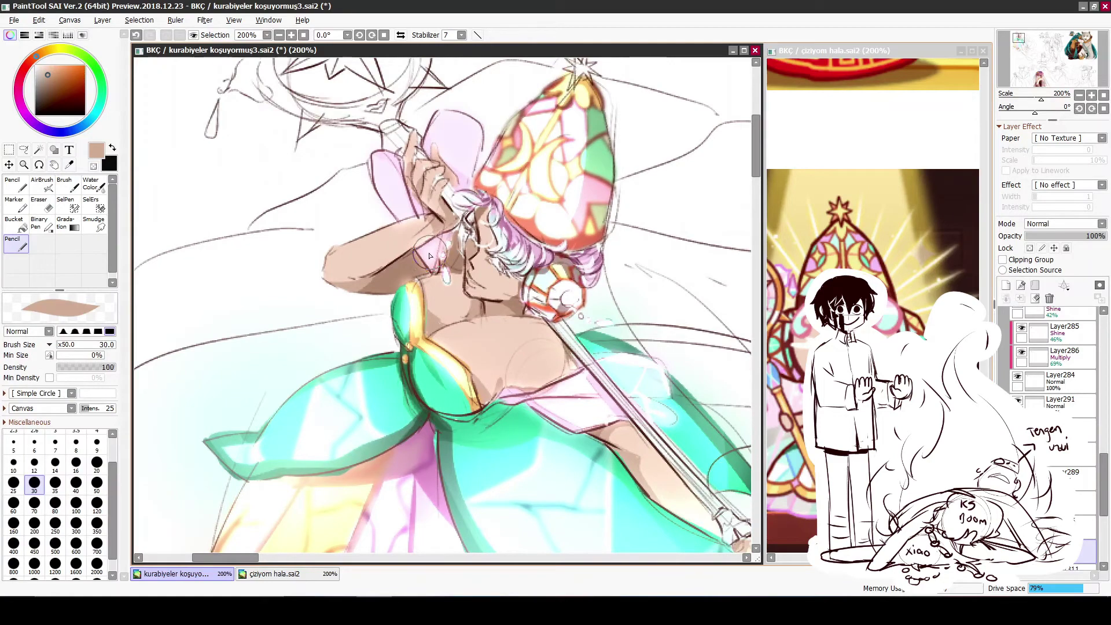
{"action": "key", "text": "space"}
{"action": "scroll", "coordinate": [654, 312], "scroll_direction": "down", "scroll_amount": 4}
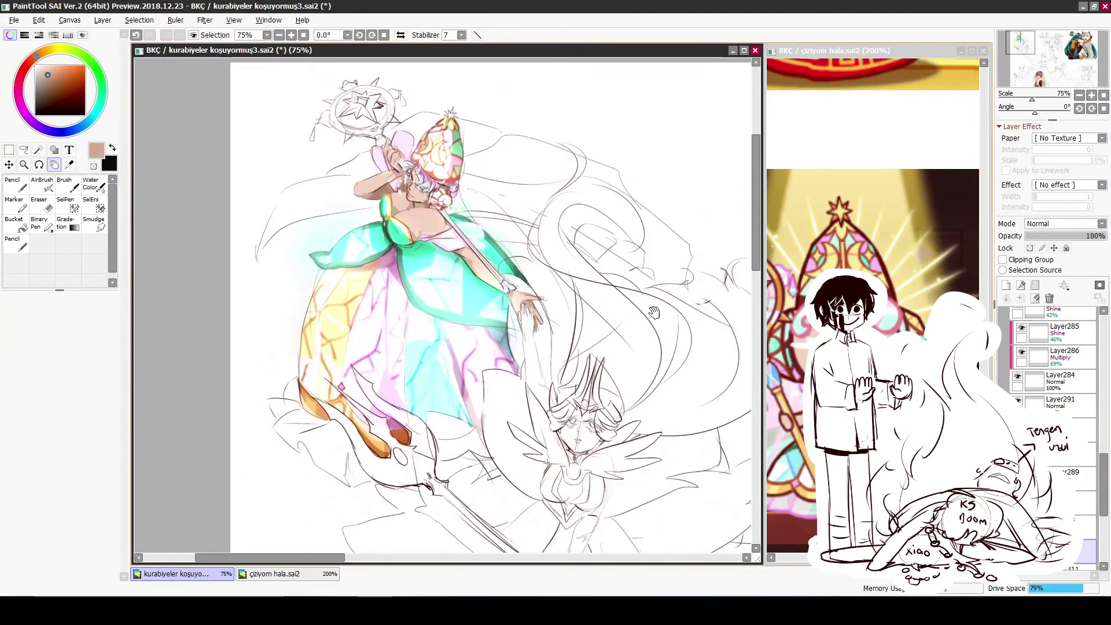
On a separate layer, outline the ruffled cloth beside the skirt's hem in sampled pale pink and fill it
{"action": "scroll", "coordinate": [1053, 365], "scroll_direction": "up", "scroll_amount": 5}
{"action": "left_click", "coordinate": [1076, 459]}
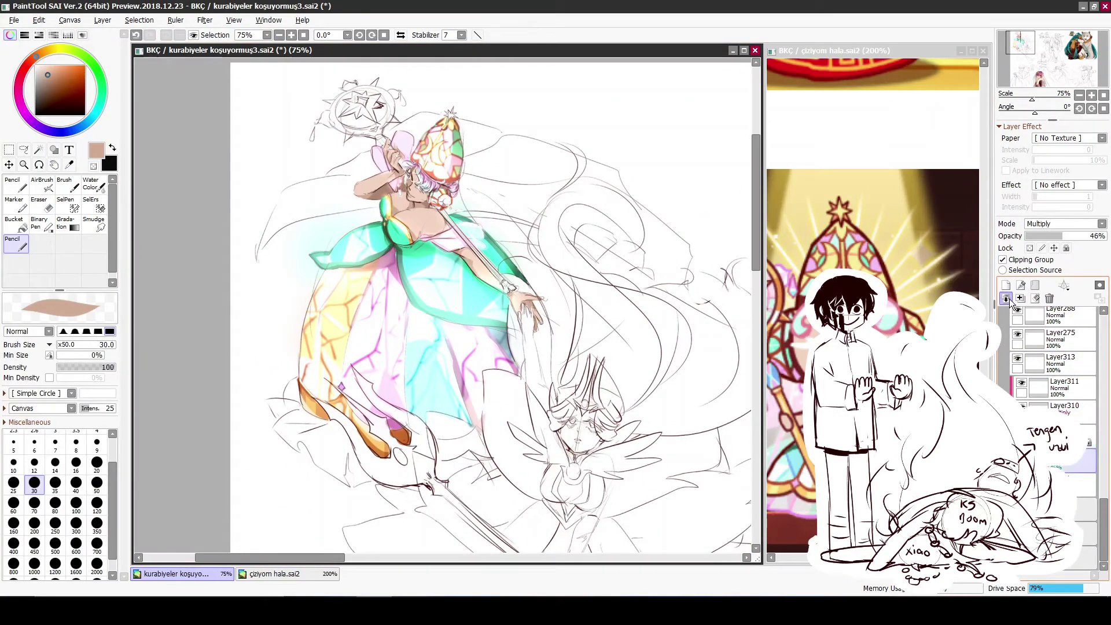
{"action": "left_click", "coordinate": [1082, 509]}
{"action": "left_click", "coordinate": [406, 349], "text": "alt"}
{"action": "left_click_drag", "start_coordinate": [252, 108], "coordinate": [284, 36]}
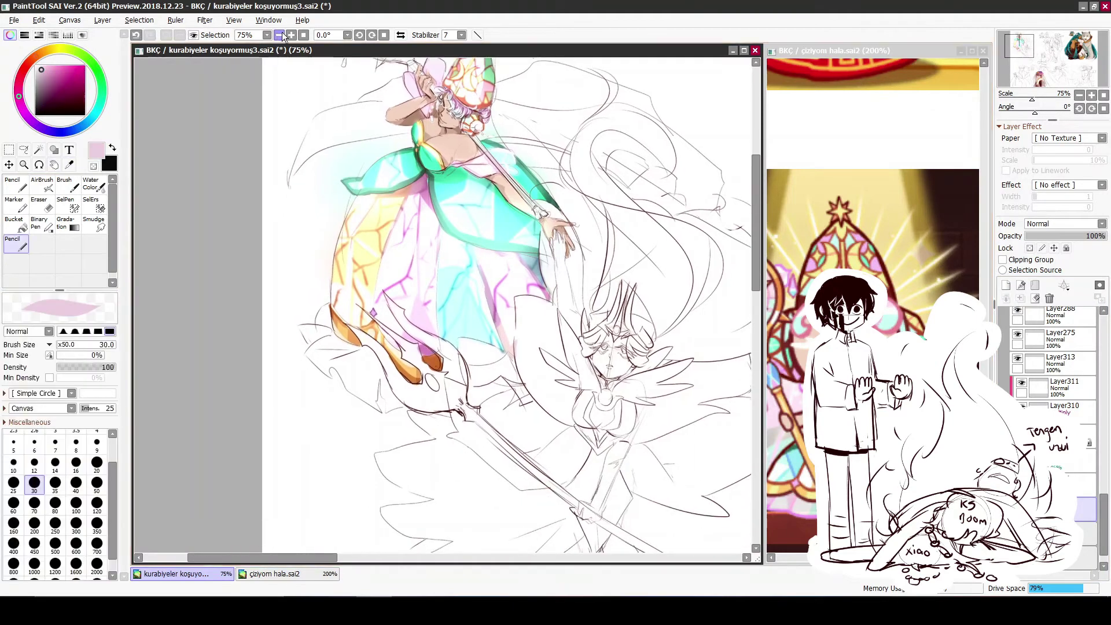
{"action": "scroll", "coordinate": [317, 299], "scroll_direction": "up", "scroll_amount": 1}
{"action": "mouse_move", "coordinate": [302, 313]}
{"action": "left_mouse_down"}
{"action": "mouse_move", "coordinate": [293, 334]}
{"action": "mouse_move", "coordinate": [282, 326]}
{"action": "mouse_move", "coordinate": [295, 358]}
{"action": "mouse_move", "coordinate": [368, 408]}
{"action": "mouse_move", "coordinate": [407, 409]}
{"action": "left_mouse_up"}
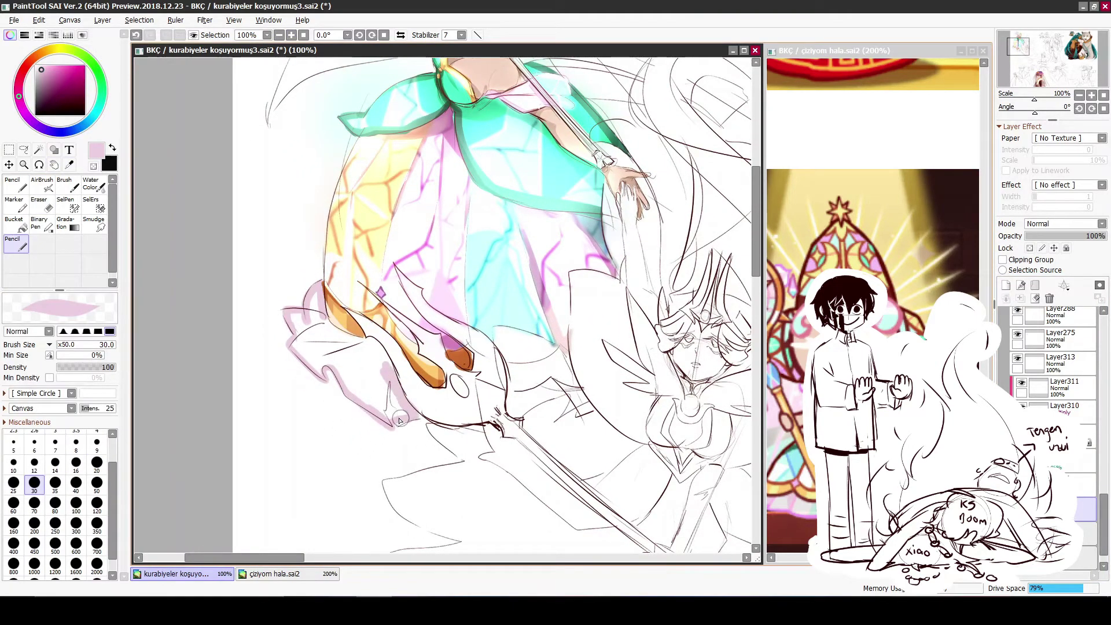
{"action": "key", "text": "b"}
{"action": "left_click", "coordinate": [347, 358]}
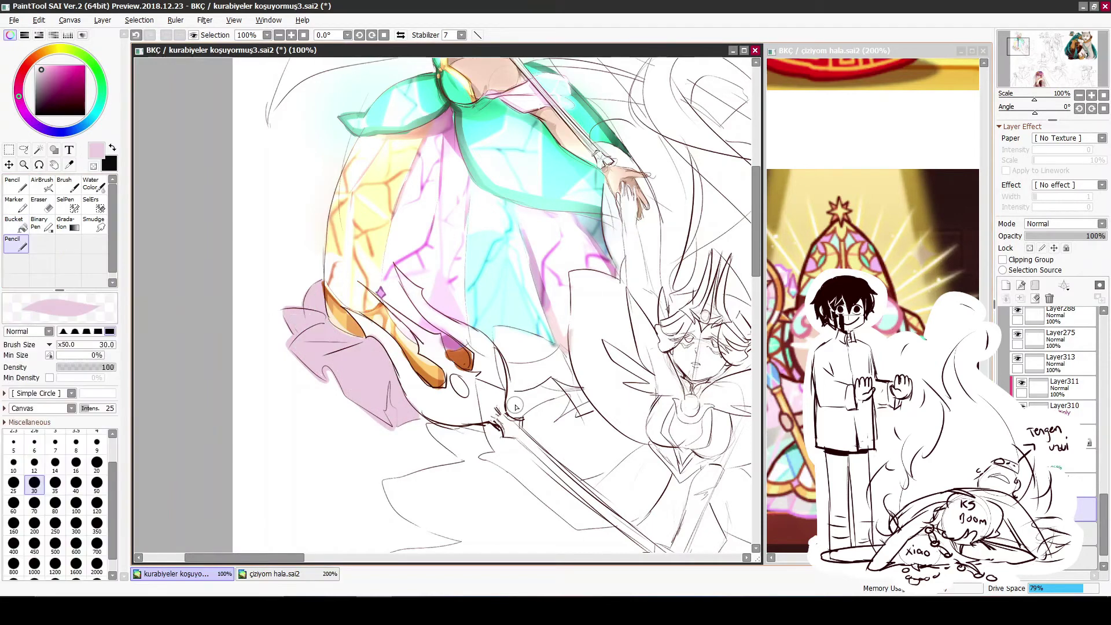
{"action": "left_click", "coordinate": [137, 36]}
{"action": "left_click_drag", "start_coordinate": [253, 188], "coordinate": [257, 176]}
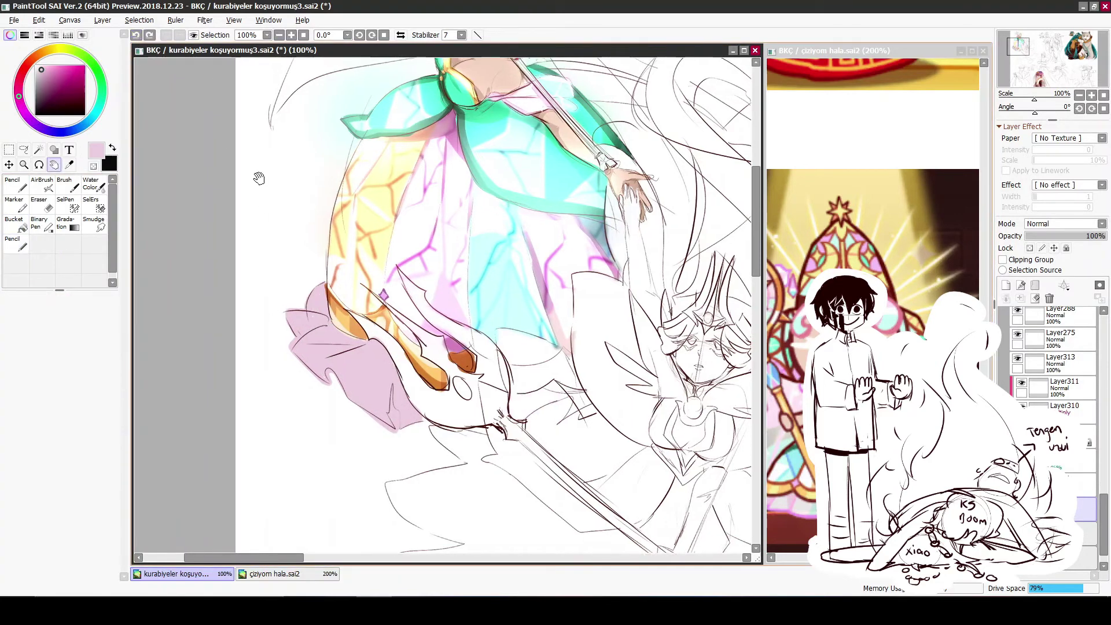
Lock the cloth layer's transparency, recolour the cloth light grey, and paint pink edges and mint green folds on it
{"action": "left_click", "coordinate": [15, 185]}
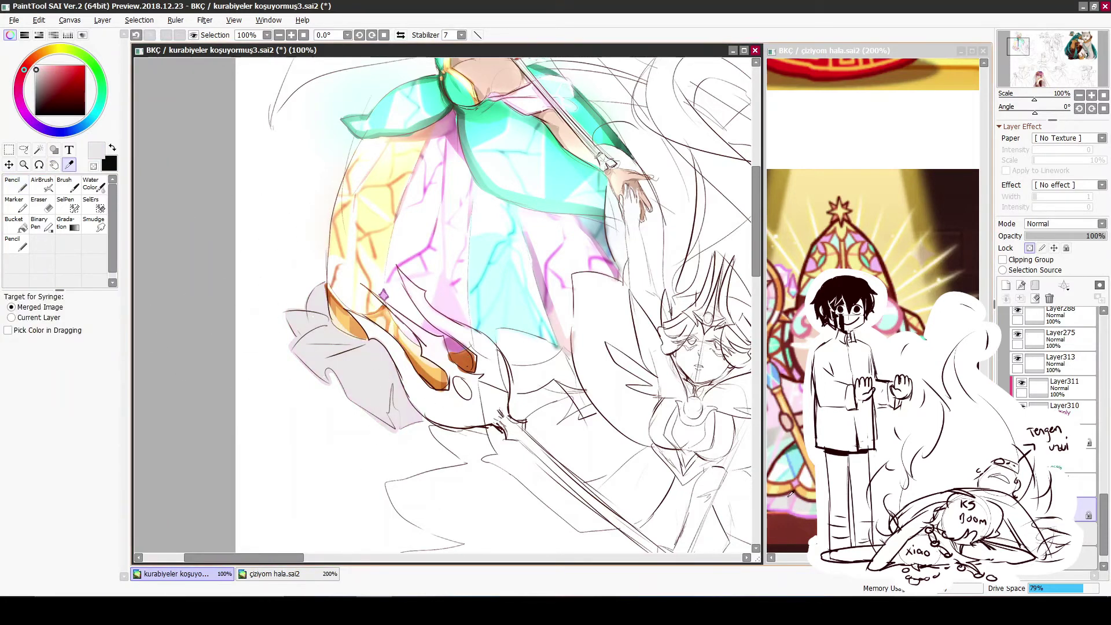
{"action": "left_click", "coordinate": [382, 399], "text": "alt"}
{"action": "left_click_drag", "start_coordinate": [393, 376], "coordinate": [410, 408]}
{"action": "mouse_move", "coordinate": [301, 344]}
{"action": "left_mouse_down"}
{"action": "mouse_move", "coordinate": [301, 316]}
{"action": "mouse_move", "coordinate": [324, 286]}
{"action": "left_mouse_up"}
{"action": "left_click", "coordinate": [379, 396], "text": "alt"}
{"action": "mouse_move", "coordinate": [379, 396]}
{"action": "left_mouse_down"}
{"action": "mouse_move", "coordinate": [333, 376]}
{"action": "mouse_move", "coordinate": [336, 402]}
{"action": "mouse_move", "coordinate": [313, 349]}
{"action": "left_mouse_up"}
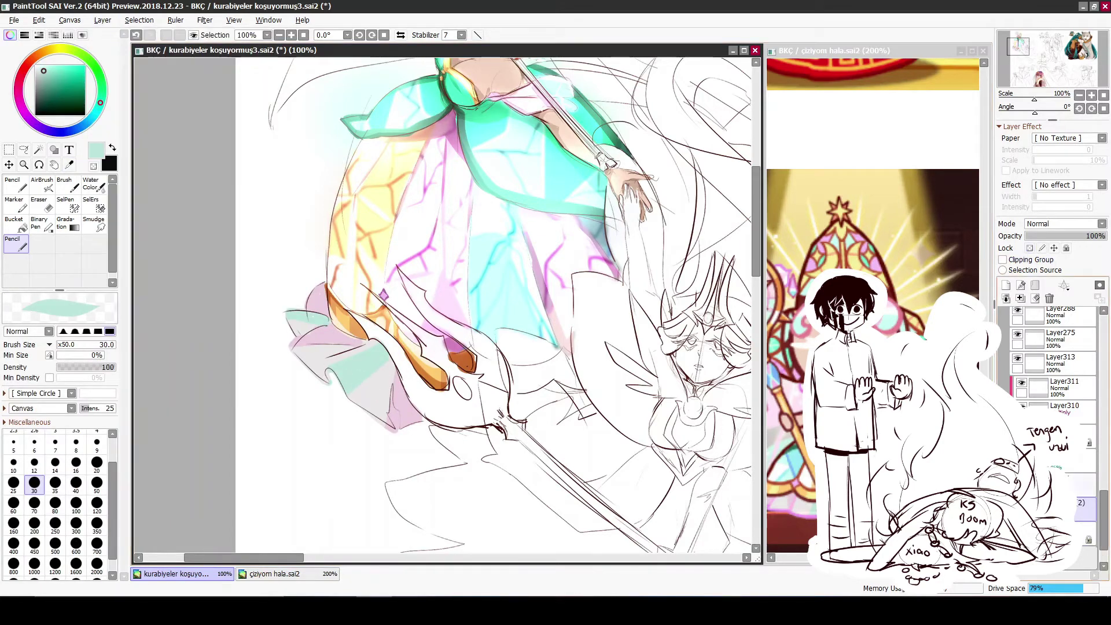
Apply a Gaussian blur with a radius of 6.8 to the copied ruffled cloth layer
{"action": "scroll", "coordinate": [1053, 359], "scroll_direction": "up", "scroll_amount": 5}
{"action": "scroll", "coordinate": [1047, 358], "scroll_direction": "up", "scroll_amount": 3}
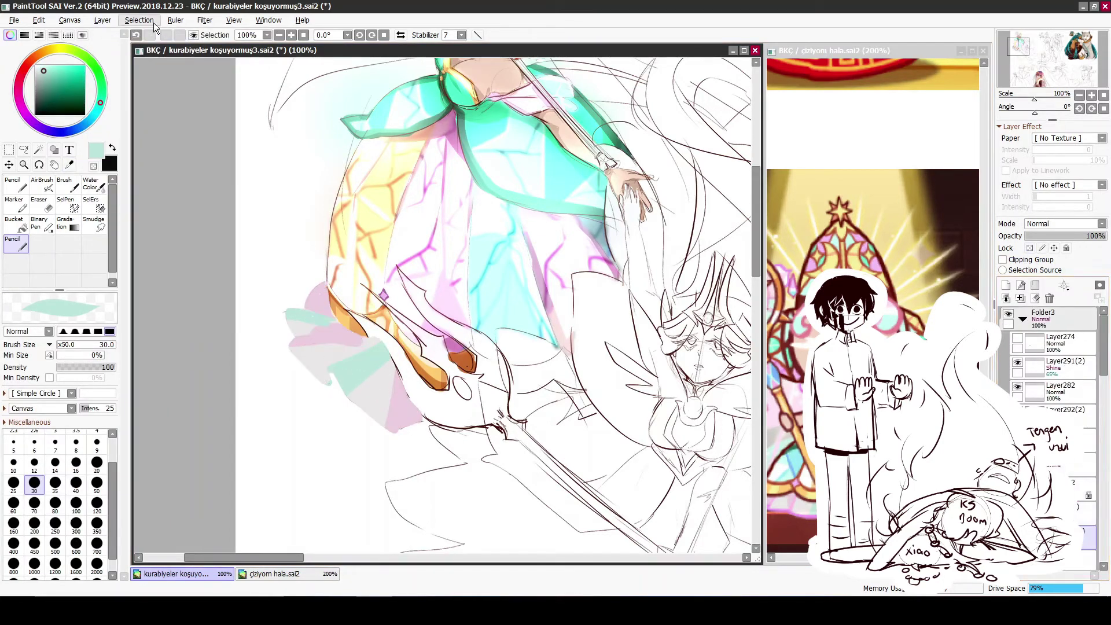
{"action": "left_click", "coordinate": [205, 20]}
{"action": "left_click", "coordinate": [276, 51]}
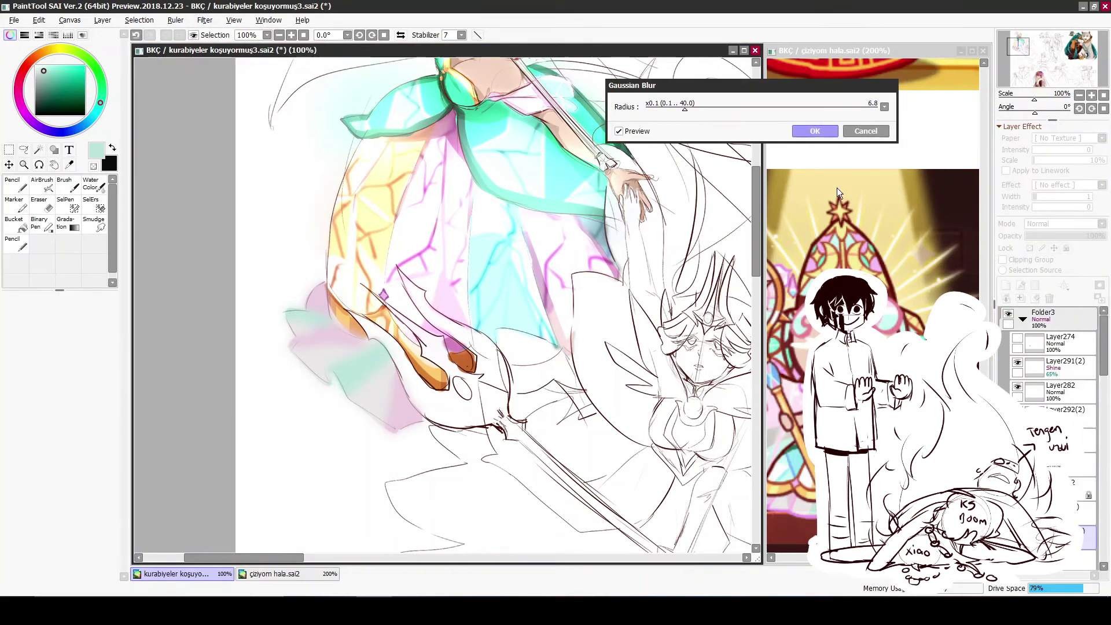
{"action": "left_click", "coordinate": [815, 130]}
Set the blurred cloth layer to Shine mode and lower its opacity to 19%
{"action": "left_click", "coordinate": [1063, 223]}
{"action": "left_click", "coordinate": [1044, 317]}
{"action": "left_click", "coordinate": [1049, 226]}
{"action": "left_click", "coordinate": [1036, 299]}
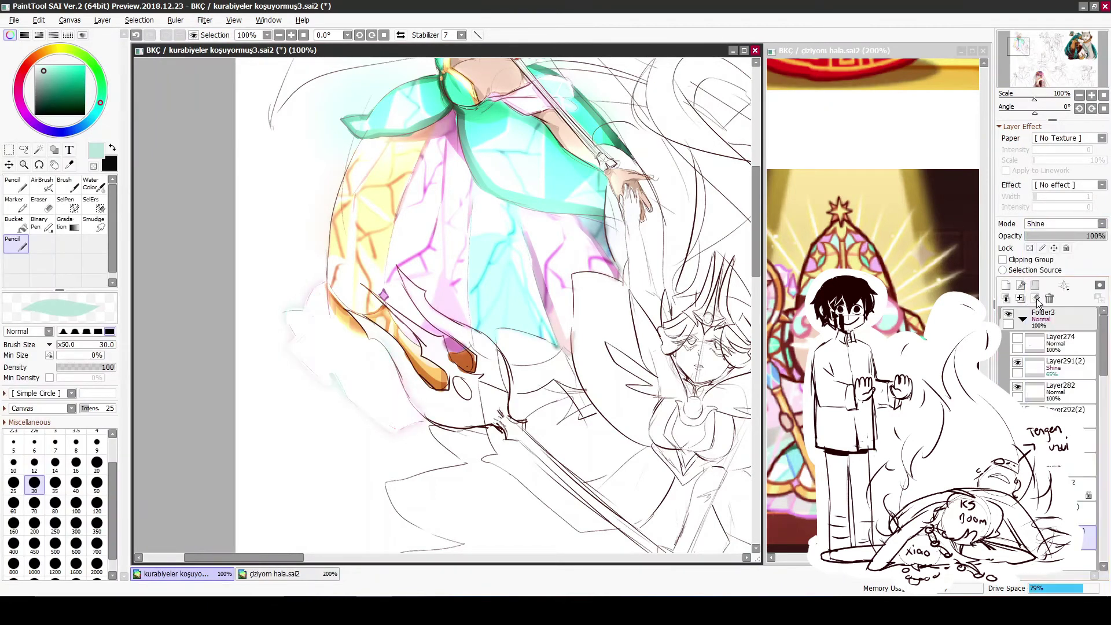
{"action": "left_click_drag", "start_coordinate": [1050, 238], "coordinate": [1040, 239]}
On a clipped layer above the cloth, paint fold shadows in sampled dark green and lower the layer opacity to 31%
{"action": "scroll", "coordinate": [1047, 359], "scroll_direction": "down", "scroll_amount": 5}
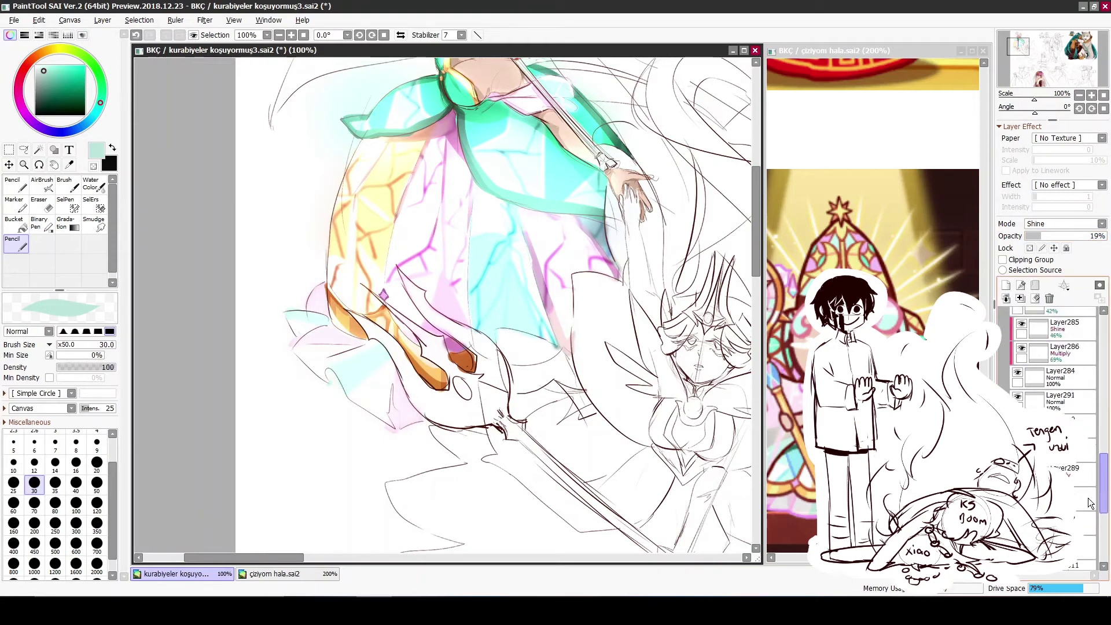
{"action": "left_click", "coordinate": [1067, 480]}
{"action": "left_click", "coordinate": [432, 316], "text": "alt"}
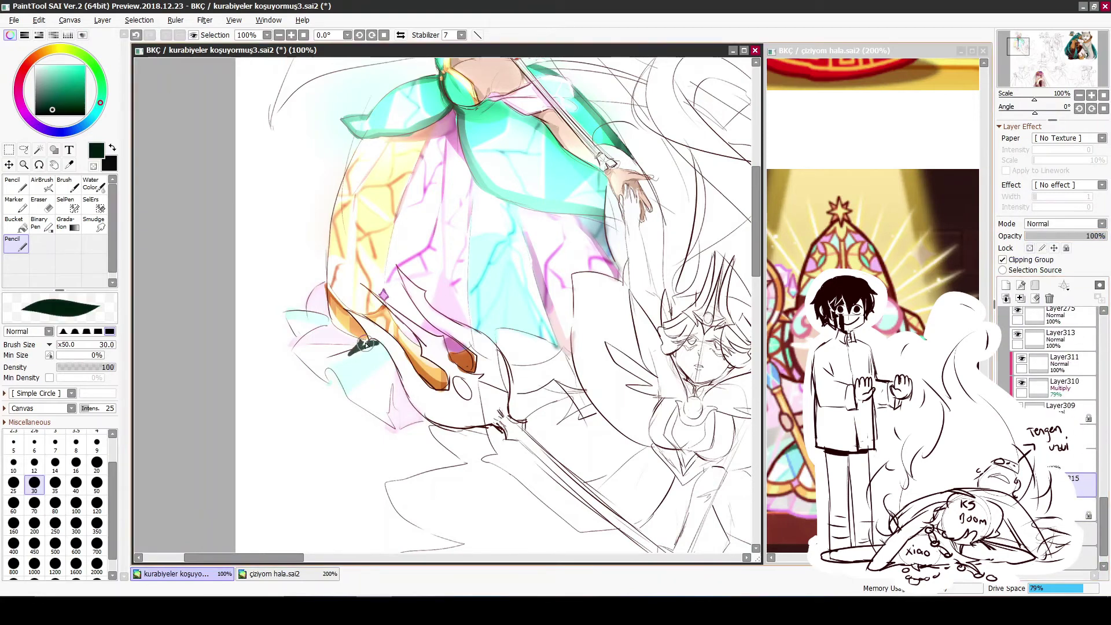
{"action": "key", "text": "ctrl+z"}
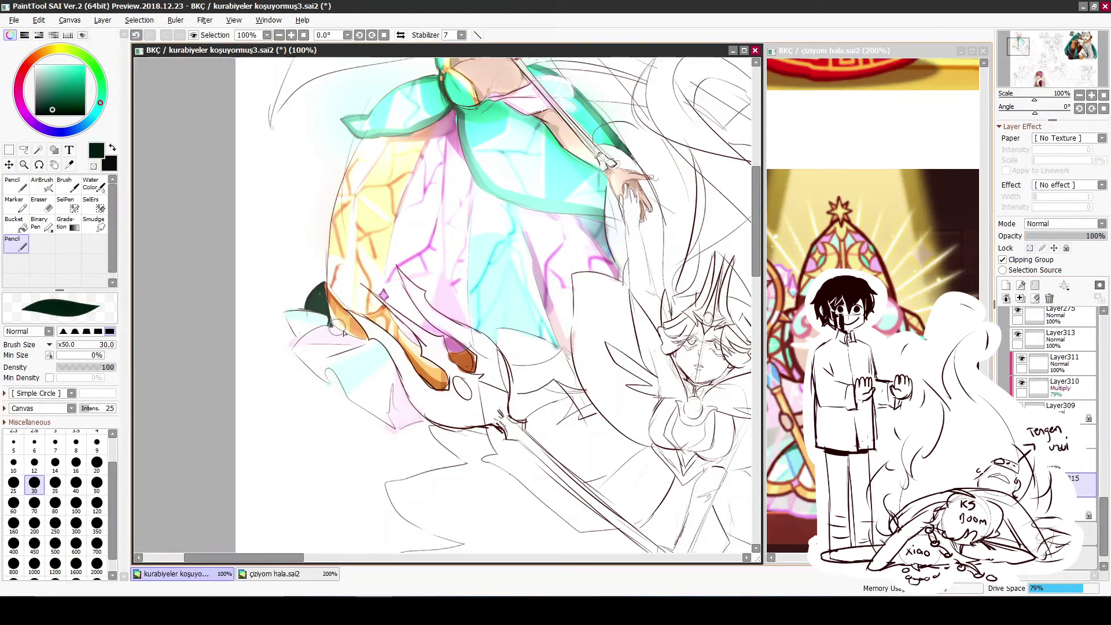
{"action": "left_click_drag", "start_coordinate": [359, 343], "coordinate": [396, 383]}
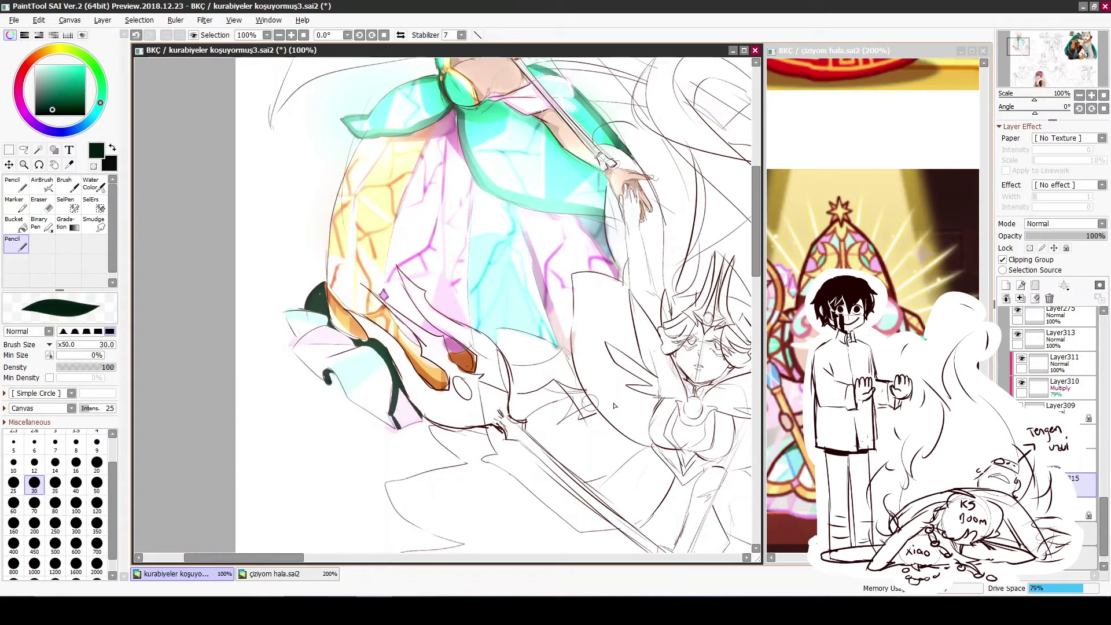
{"action": "left_click_drag", "start_coordinate": [1104, 235], "coordinate": [1050, 236]}
Add a new layer for the cape, set the reference image's zoom to 150%, and pick light grey as the painting colour
{"action": "key", "text": "space"}
{"action": "left_click_drag", "start_coordinate": [614, 405], "coordinate": [527, 497]}
{"action": "left_click", "coordinate": [1107, 409]}
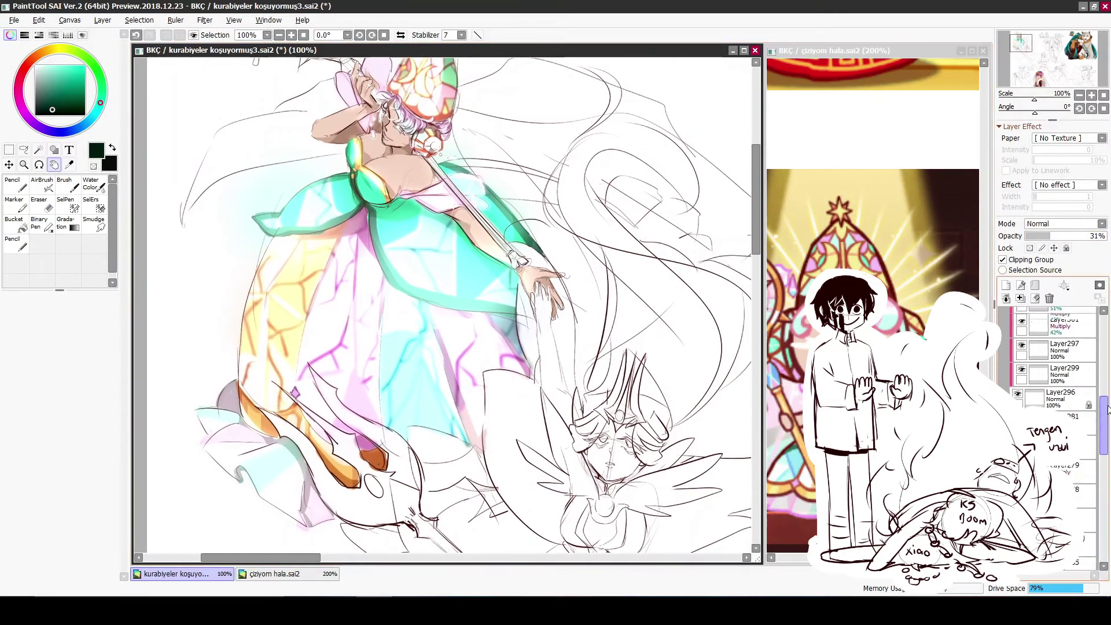
{"action": "left_click_drag", "start_coordinate": [1107, 409], "coordinate": [1105, 348]}
{"action": "left_click", "coordinate": [1076, 461]}
{"action": "left_click_drag", "start_coordinate": [398, 163], "coordinate": [440, 252]}
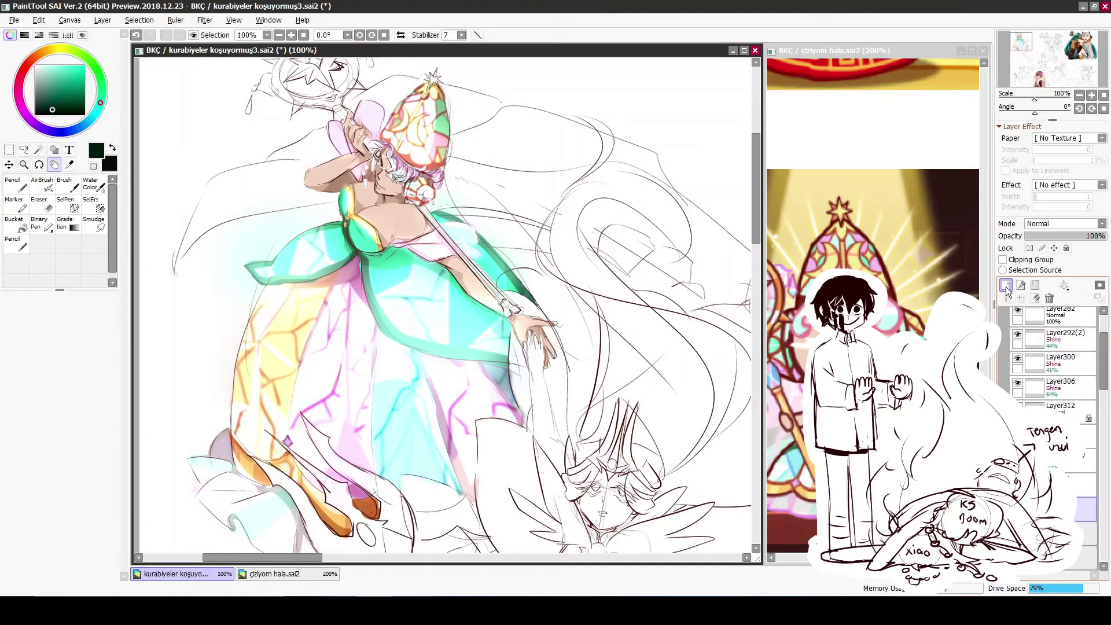
{"action": "key", "text": "ctrl+Tab"}
{"action": "key", "text": "ctrl+minus"}
{"action": "key", "text": "alt"}
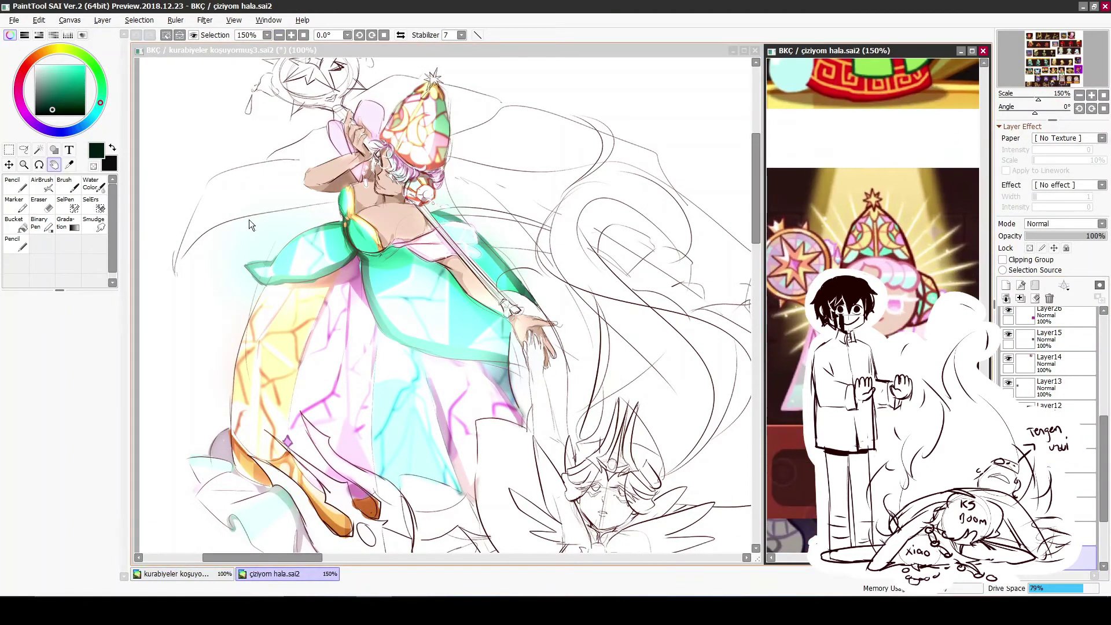
{"action": "left_click", "coordinate": [355, 185]}
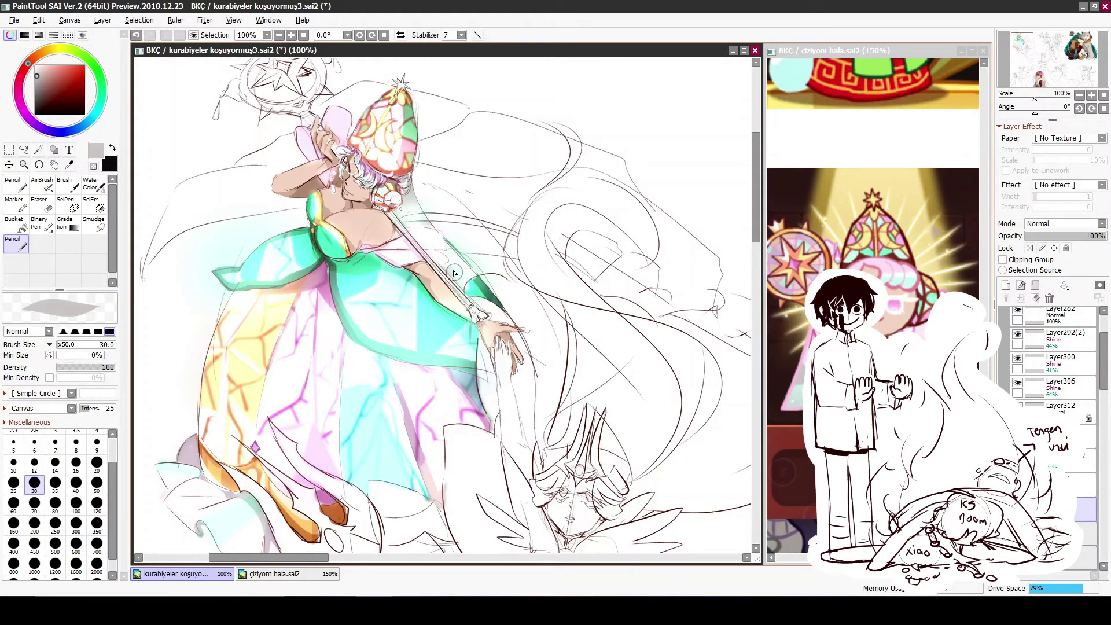
Outline the billowing cape section behind the headdress in light grey and fill it
{"action": "key", "text": "e"}
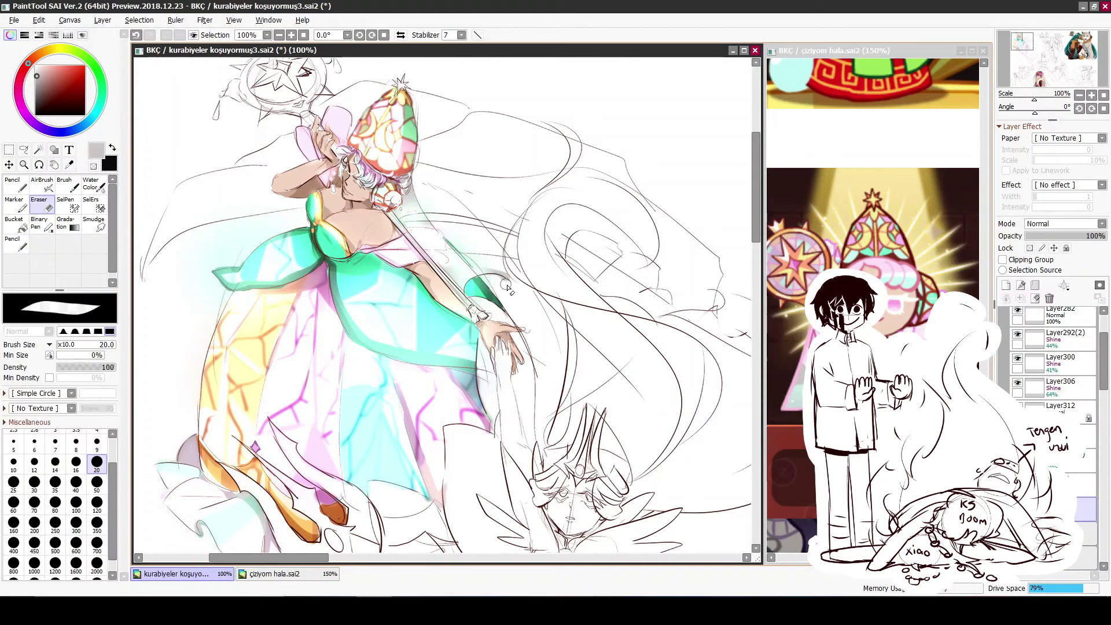
{"action": "key", "text": "n"}
{"action": "mouse_move", "coordinate": [507, 287]}
{"action": "left_mouse_down"}
{"action": "mouse_move", "coordinate": [536, 200]}
{"action": "mouse_move", "coordinate": [438, 266]}
{"action": "left_mouse_up"}
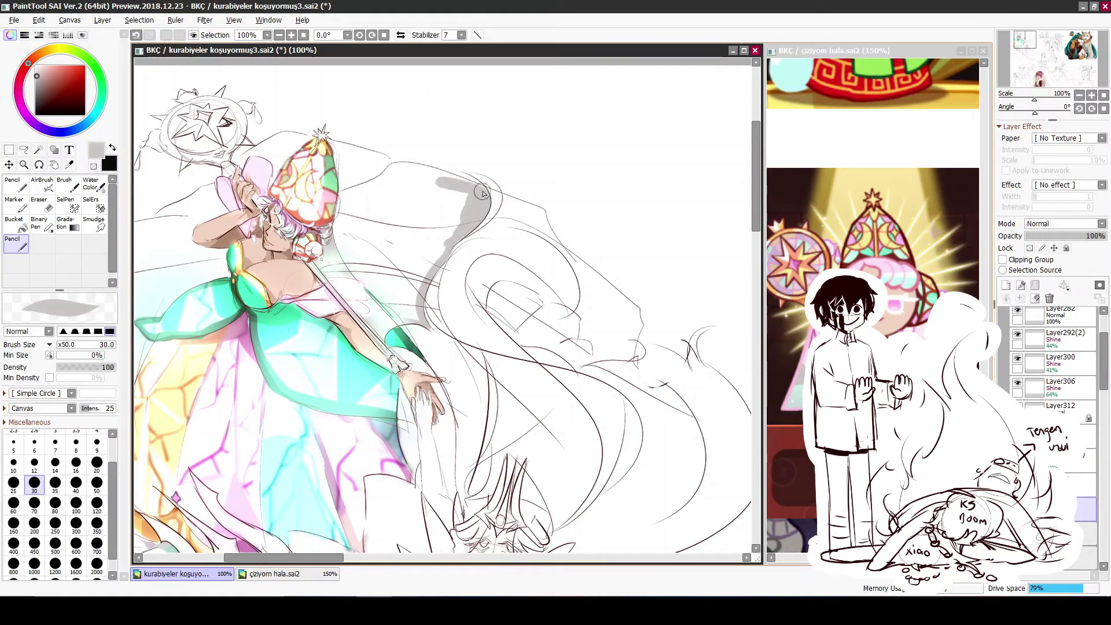
{"action": "left_click_drag", "start_coordinate": [359, 173], "coordinate": [414, 267]}
{"action": "key", "text": "e"}
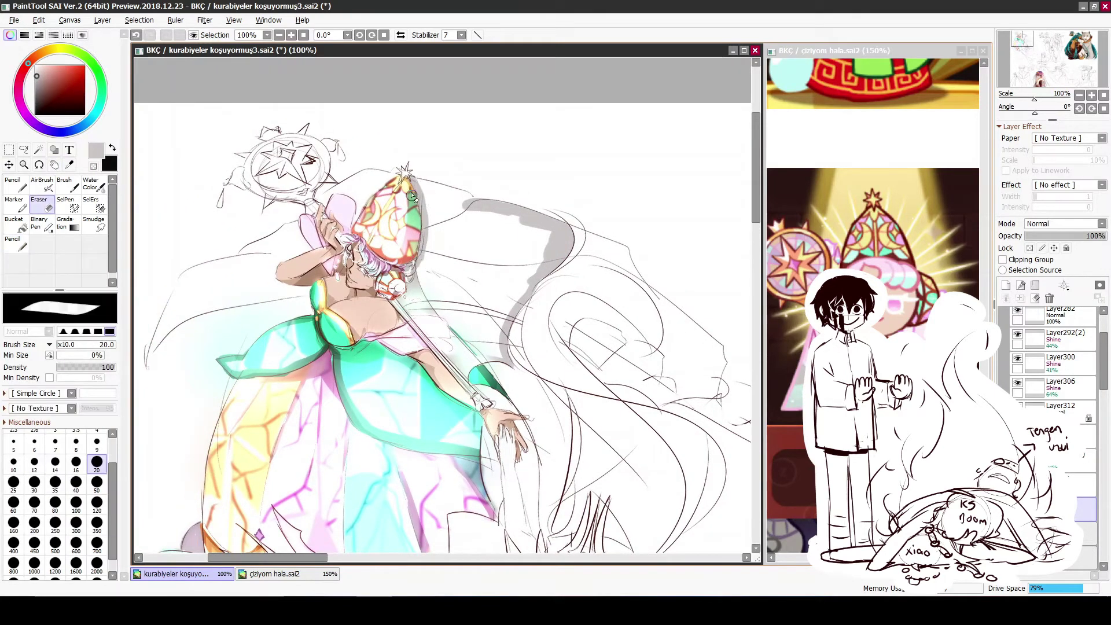
{"action": "key", "text": "n"}
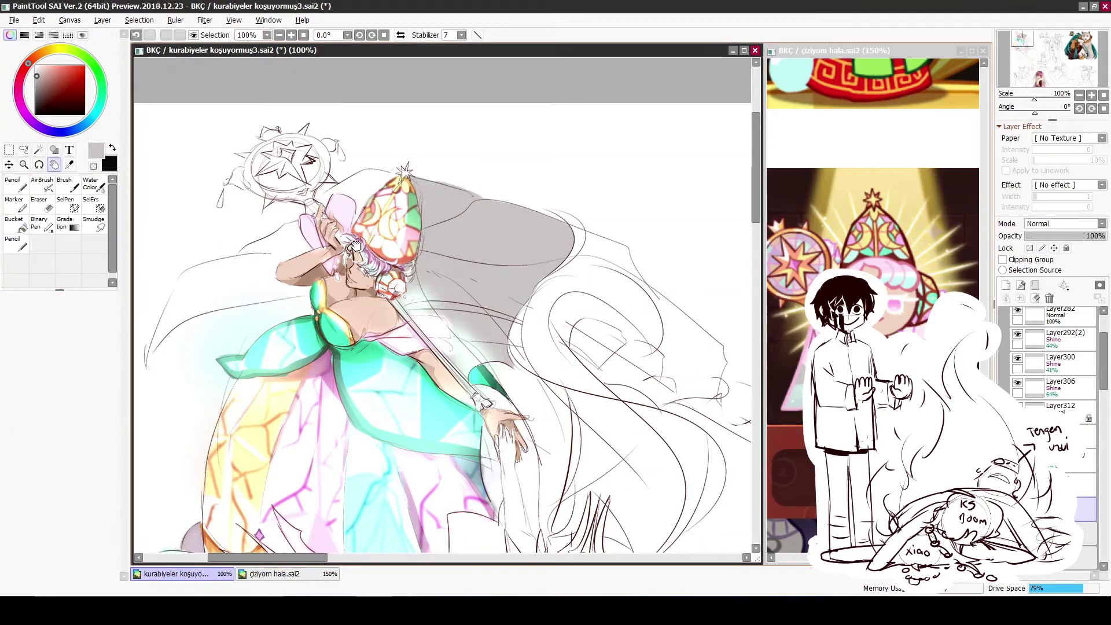
Block in the upper cape section between the staff and the headdress in light grey
{"action": "left_click_drag", "start_coordinate": [359, 232], "coordinate": [492, 234]}
{"action": "key", "text": "e"}
{"action": "key", "text": "n"}
{"action": "key", "text": "e"}
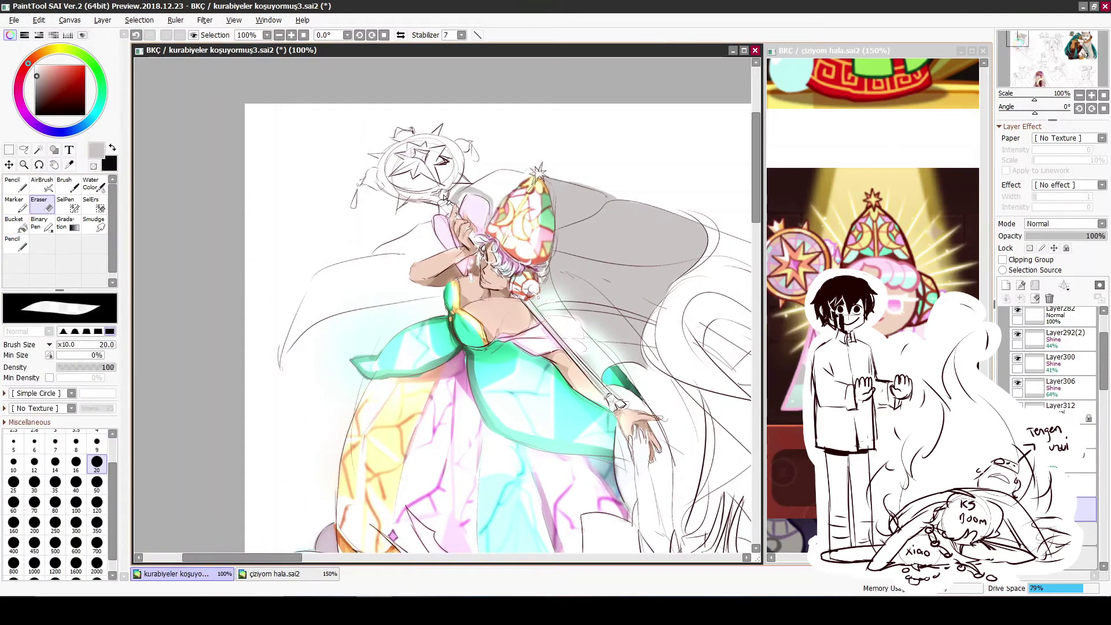
{"action": "key", "text": "n"}
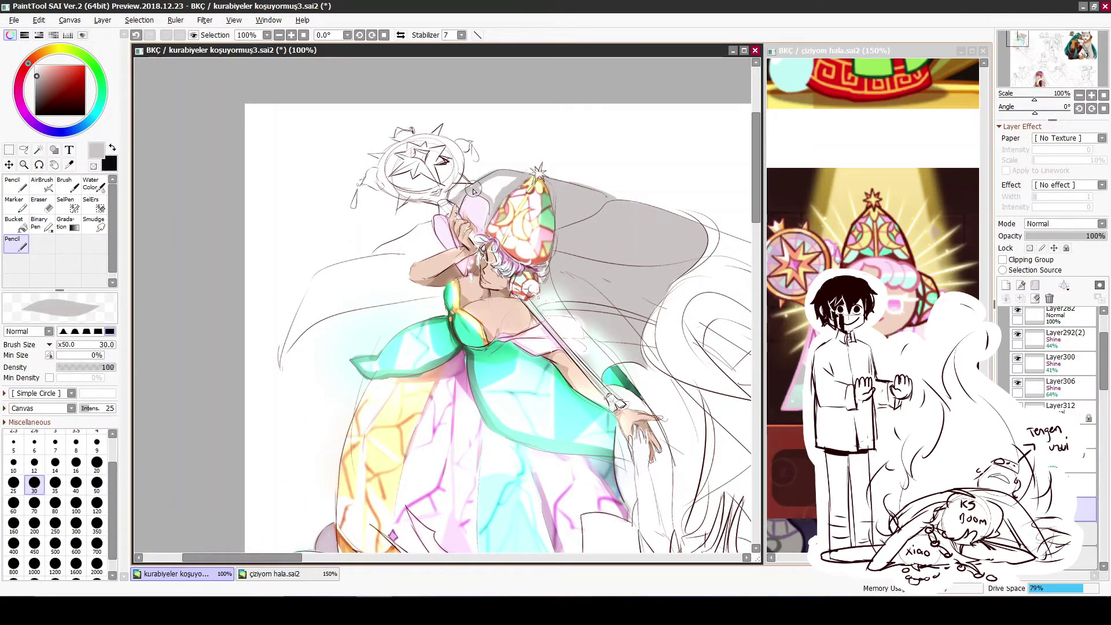
{"action": "left_click_drag", "start_coordinate": [505, 184], "coordinate": [452, 130]}
With brush size 60, outline the cape's pointed section beside the raised arm in light grey and clean its edges
{"action": "key", "text": "bracketright"}
{"action": "key", "text": "bracketright"}
{"action": "key", "text": "bracketright"}
{"action": "key", "text": "bracketright"}
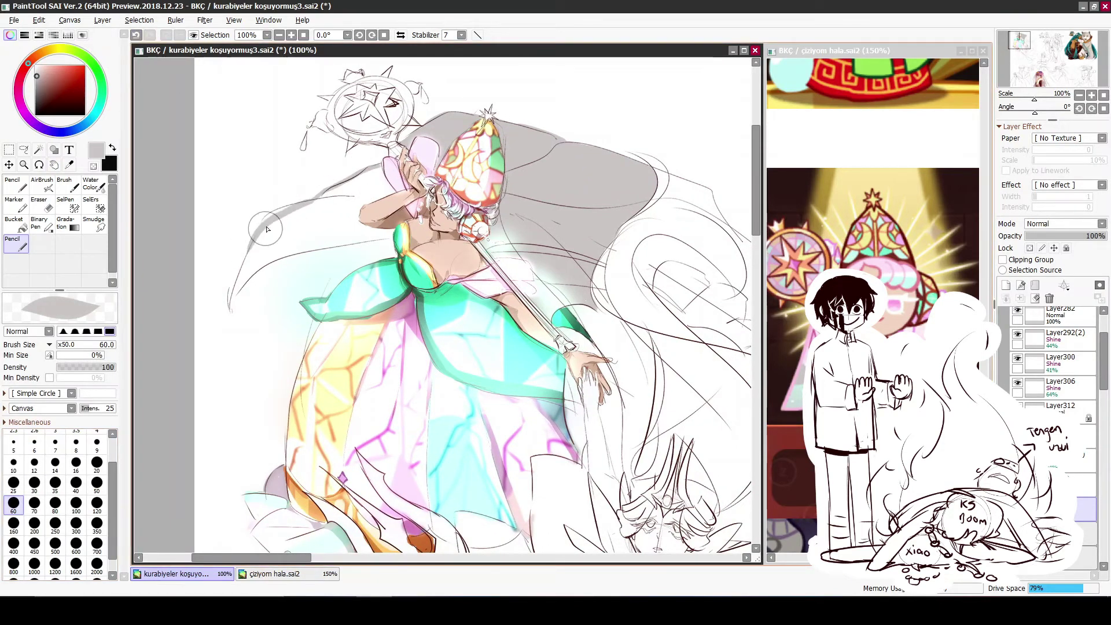
{"action": "left_click_drag", "start_coordinate": [256, 237], "coordinate": [231, 309]}
{"action": "key", "text": "e"}
{"action": "key", "text": "n"}
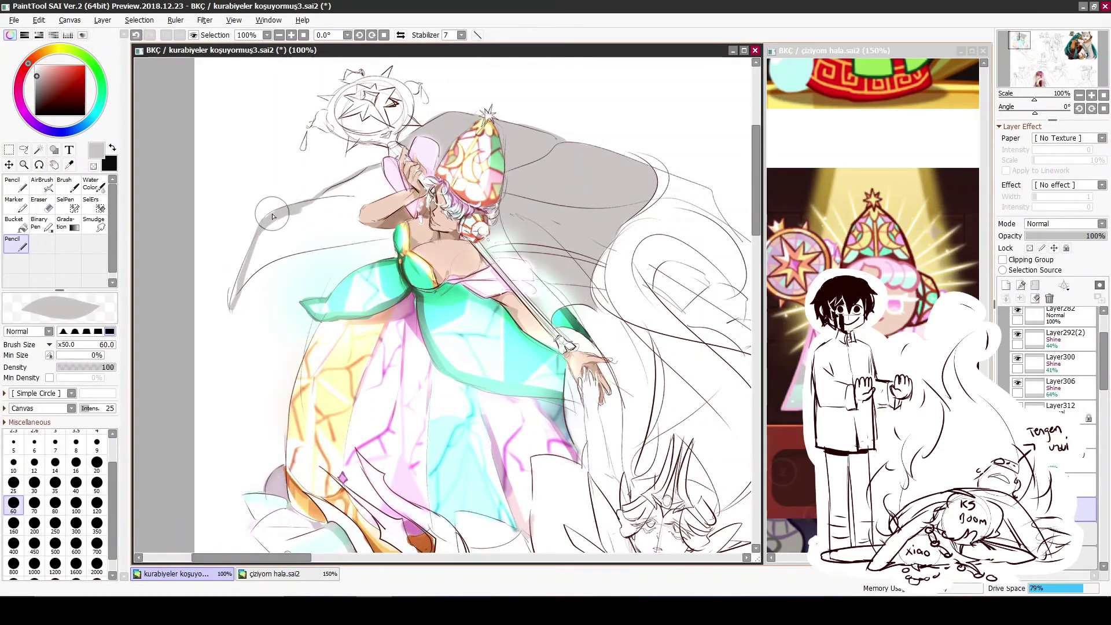
{"action": "key", "text": "e"}
{"action": "key", "text": "n"}
{"action": "mouse_move", "coordinate": [271, 232]}
{"action": "left_mouse_down"}
{"action": "mouse_move", "coordinate": [231, 307]}
{"action": "mouse_move", "coordinate": [266, 222]}
{"action": "left_mouse_up"}
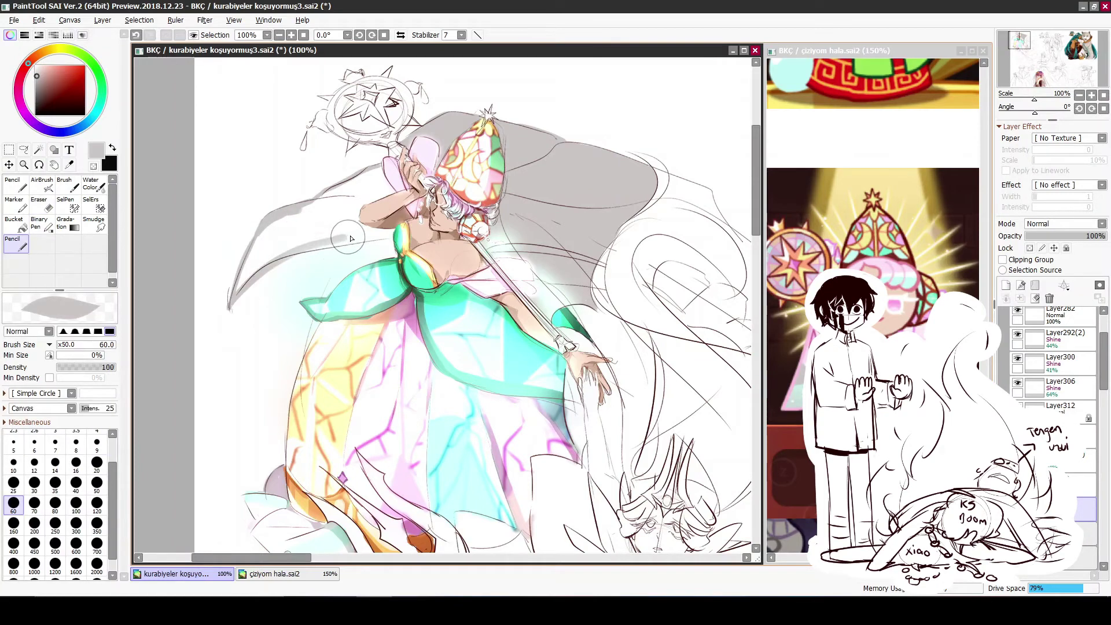
{"action": "key", "text": "e"}
{"action": "key", "text": "n"}
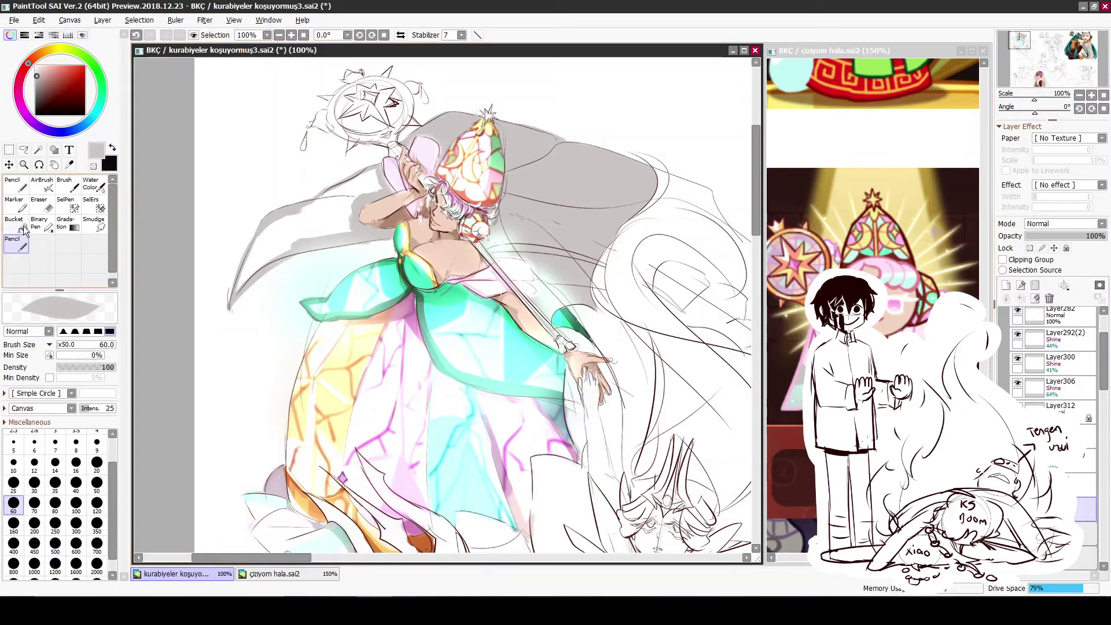
Outline the cape's trailing end around the curled ribbon in light grey and fill it with the Bucket
{"action": "key", "text": "space"}
{"action": "mouse_move", "coordinate": [657, 260]}
{"action": "left_mouse_down"}
{"action": "mouse_move", "coordinate": [386, 186]}
{"action": "mouse_move", "coordinate": [398, 220]}
{"action": "left_mouse_up"}
{"action": "left_click_drag", "start_coordinate": [446, 264], "coordinate": [508, 283]}
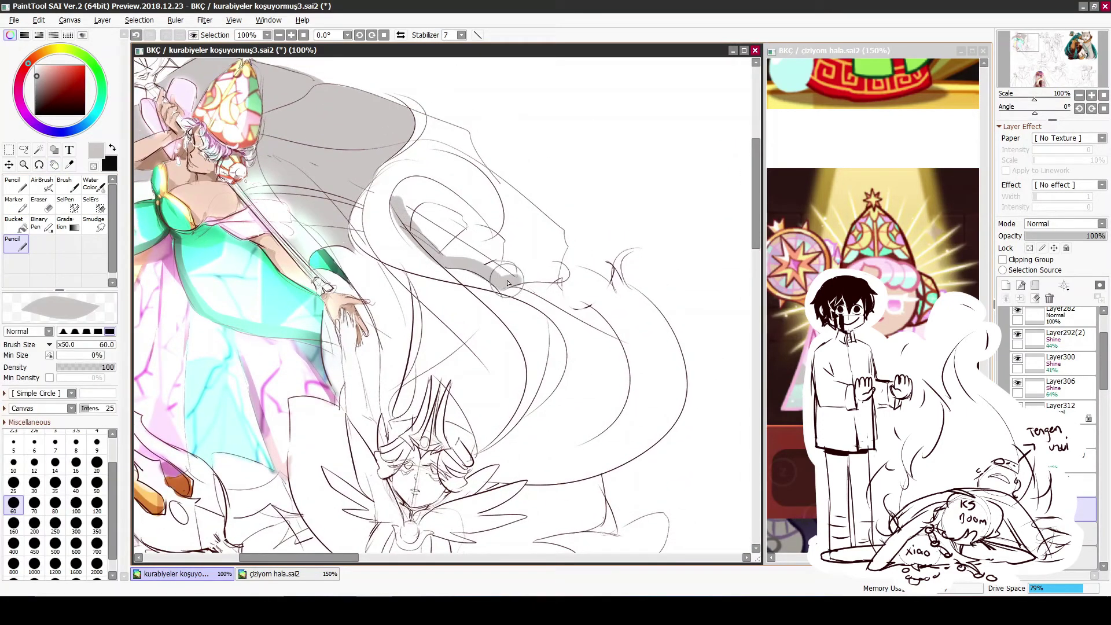
{"action": "left_click_drag", "start_coordinate": [560, 234], "coordinate": [481, 173]}
{"action": "mouse_move", "coordinate": [405, 194]}
{"action": "left_mouse_down"}
{"action": "mouse_move", "coordinate": [467, 215]}
{"action": "mouse_move", "coordinate": [509, 246]}
{"action": "left_mouse_up"}
{"action": "key", "text": "e"}
{"action": "key", "text": "g"}
{"action": "left_click", "coordinate": [463, 226]}
{"action": "key", "text": "n"}
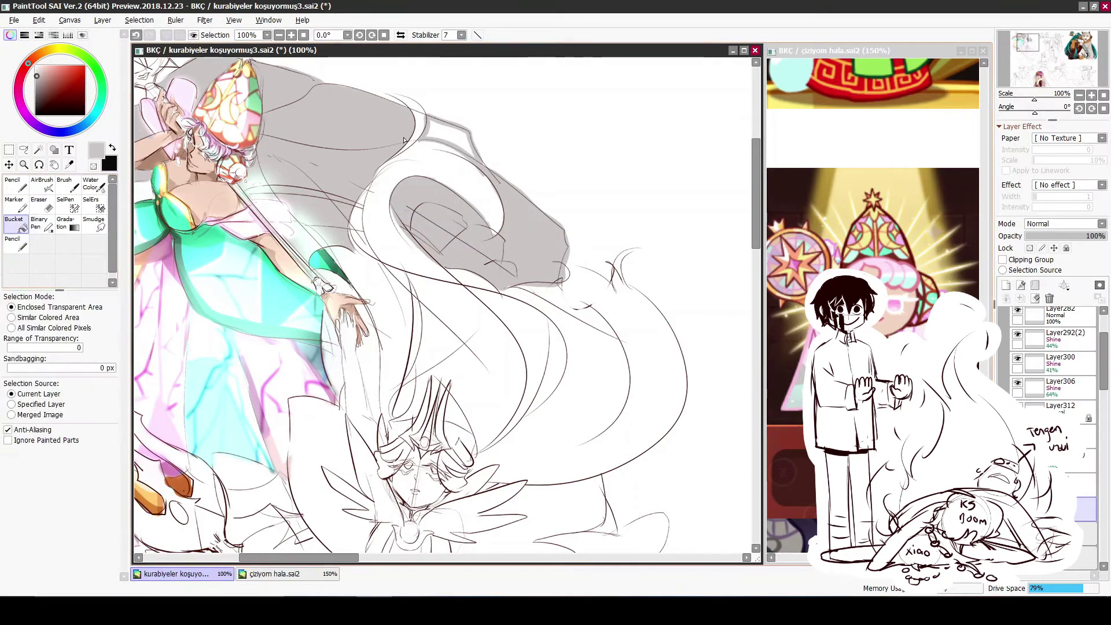
Lock the cape layer's transparency and recolour the whole cape pale pink with a size 200 brush
{"action": "left_click_drag", "start_coordinate": [281, 252], "coordinate": [443, 290]}
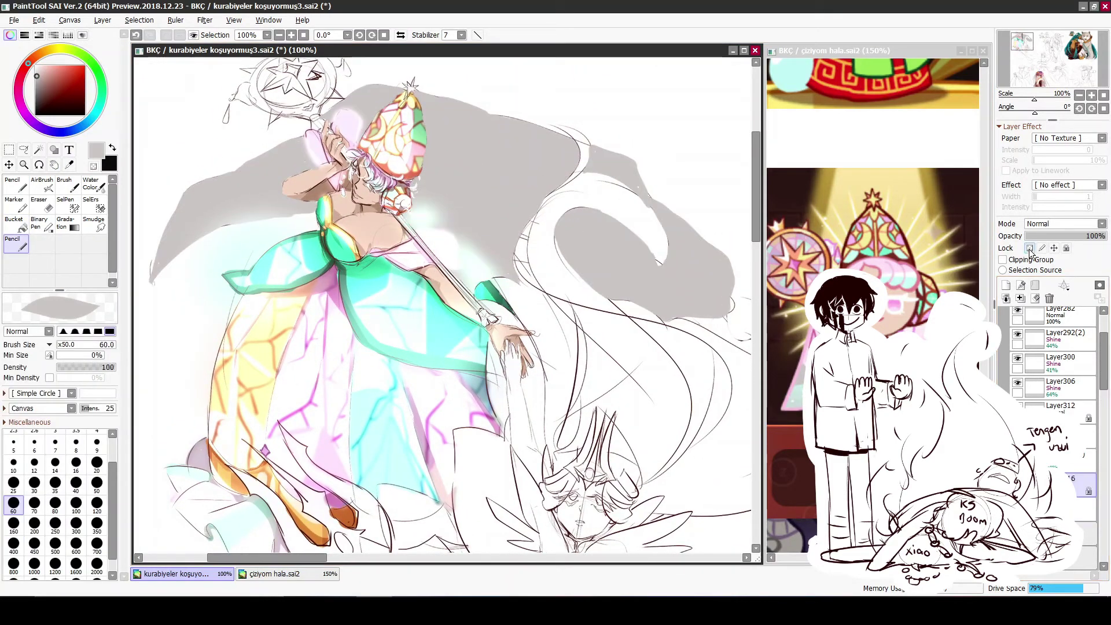
{"action": "key", "text": "n"}
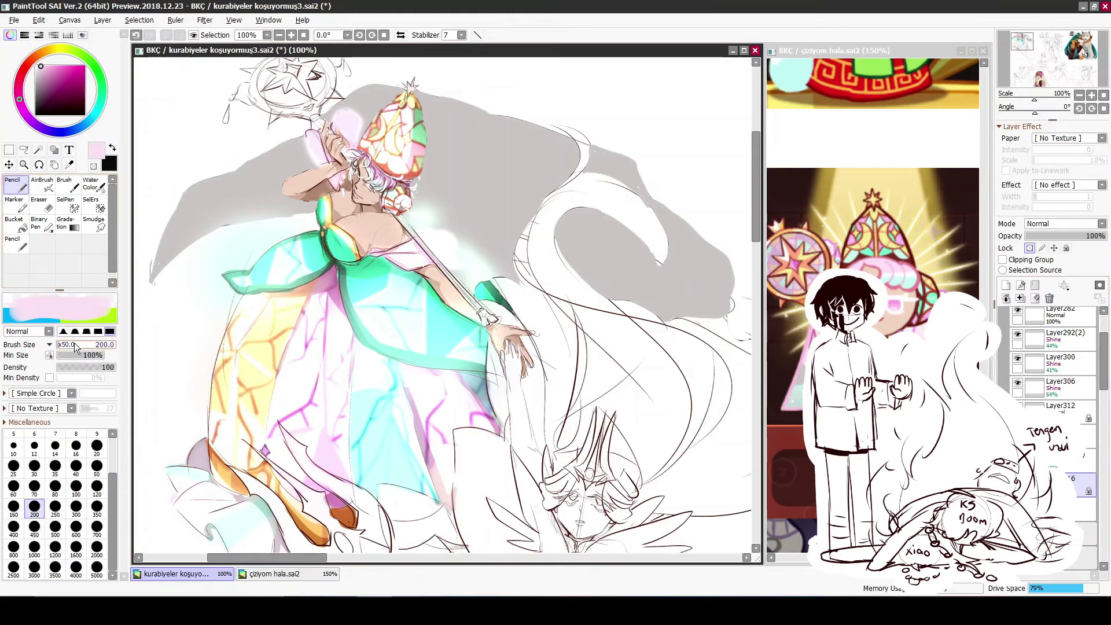
{"action": "mouse_move", "coordinate": [190, 173]}
{"action": "left_mouse_down"}
{"action": "mouse_move", "coordinate": [492, 145]}
{"action": "mouse_move", "coordinate": [694, 261]}
{"action": "left_mouse_up"}
With brush size 200, paint a light grey band through the cape and cover its outer edge in mint green
{"action": "key", "text": "n"}
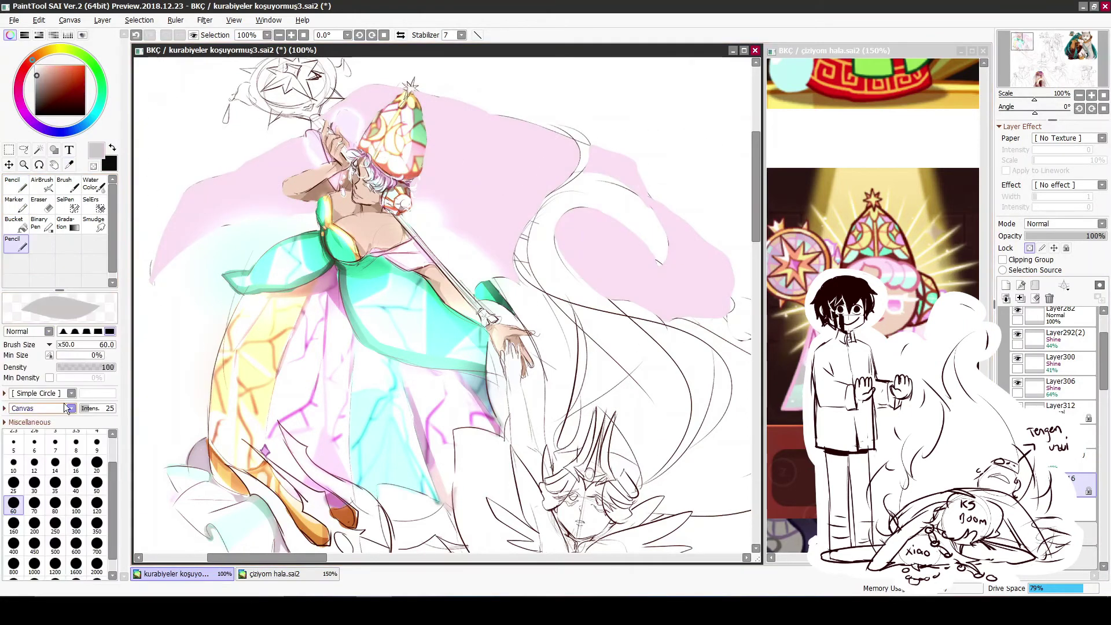
{"action": "left_click_drag", "start_coordinate": [61, 346], "coordinate": [81, 346]}
{"action": "mouse_move", "coordinate": [162, 266]}
{"action": "left_mouse_down"}
{"action": "mouse_move", "coordinate": [197, 226]}
{"action": "mouse_move", "coordinate": [333, 152]}
{"action": "mouse_move", "coordinate": [376, 113]}
{"action": "mouse_move", "coordinate": [446, 124]}
{"action": "mouse_move", "coordinate": [509, 186]}
{"action": "mouse_move", "coordinate": [659, 260]}
{"action": "left_mouse_up"}
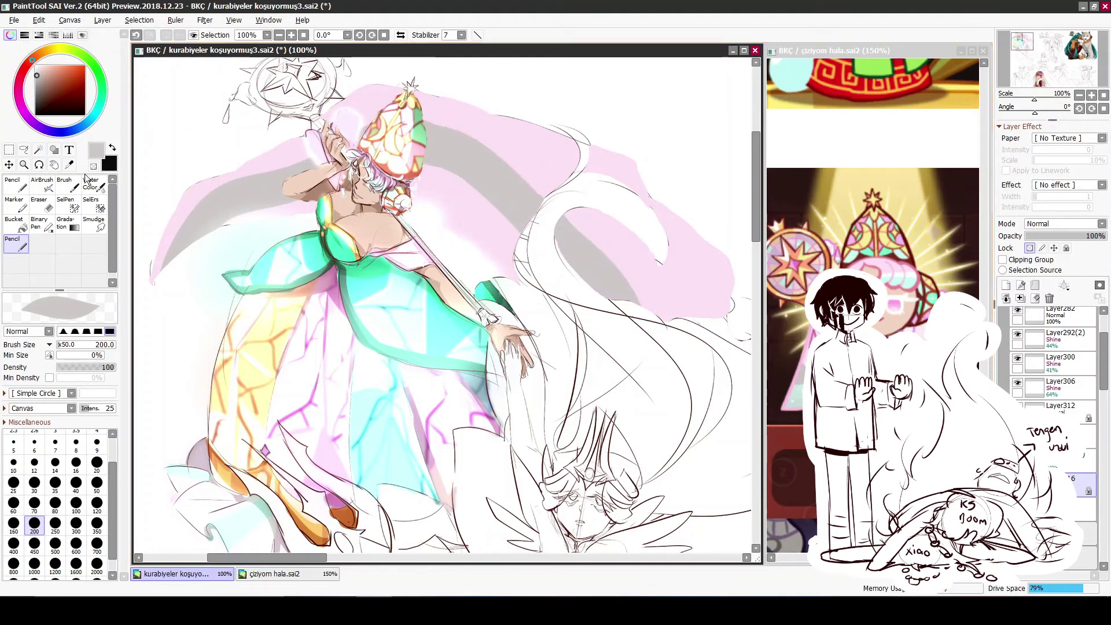
{"action": "left_click", "coordinate": [190, 255], "text": "alt"}
{"action": "mouse_move", "coordinate": [492, 162]}
{"action": "left_mouse_down"}
{"action": "mouse_move", "coordinate": [648, 290]}
{"action": "mouse_move", "coordinate": [405, 87]}
{"action": "mouse_move", "coordinate": [347, 63]}
{"action": "left_mouse_up"}
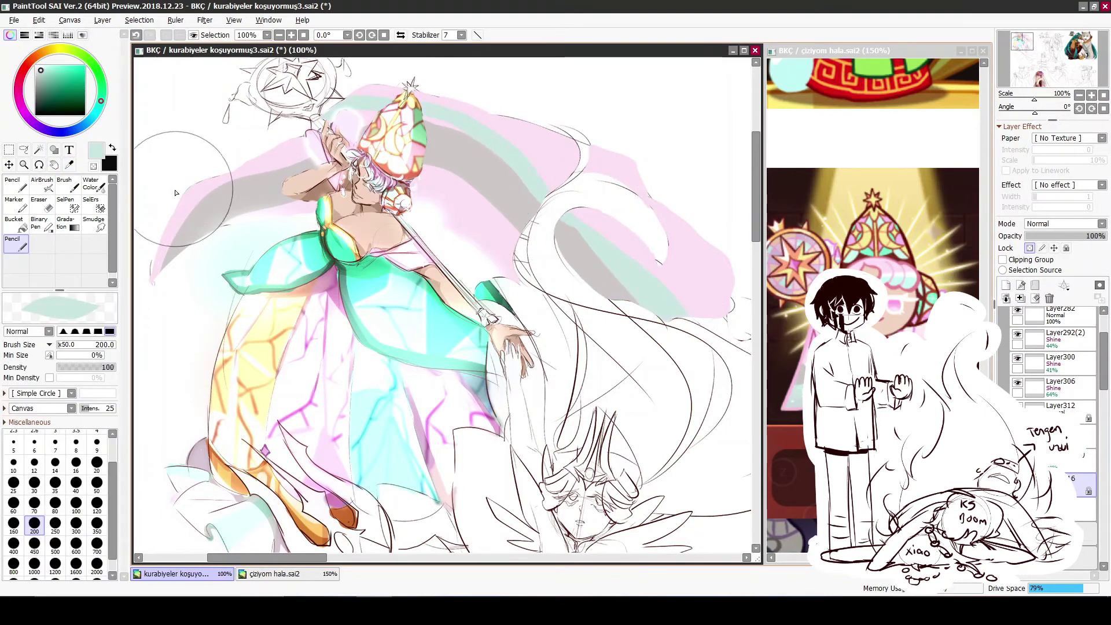
{"action": "mouse_move", "coordinate": [175, 192]}
{"action": "left_mouse_down"}
{"action": "mouse_move", "coordinate": [297, 165]}
{"action": "mouse_move", "coordinate": [370, 95]}
{"action": "mouse_move", "coordinate": [422, 95]}
{"action": "mouse_move", "coordinate": [424, 111]}
{"action": "mouse_move", "coordinate": [488, 140]}
{"action": "mouse_move", "coordinate": [530, 150]}
{"action": "mouse_move", "coordinate": [544, 125]}
{"action": "mouse_move", "coordinate": [592, 189]}
{"action": "mouse_move", "coordinate": [591, 216]}
{"action": "mouse_move", "coordinate": [682, 224]}
{"action": "left_mouse_up"}
Sample the cape's light grey and reduce the cape layer's opacity to a little over 60%
{"action": "key", "text": "alt"}
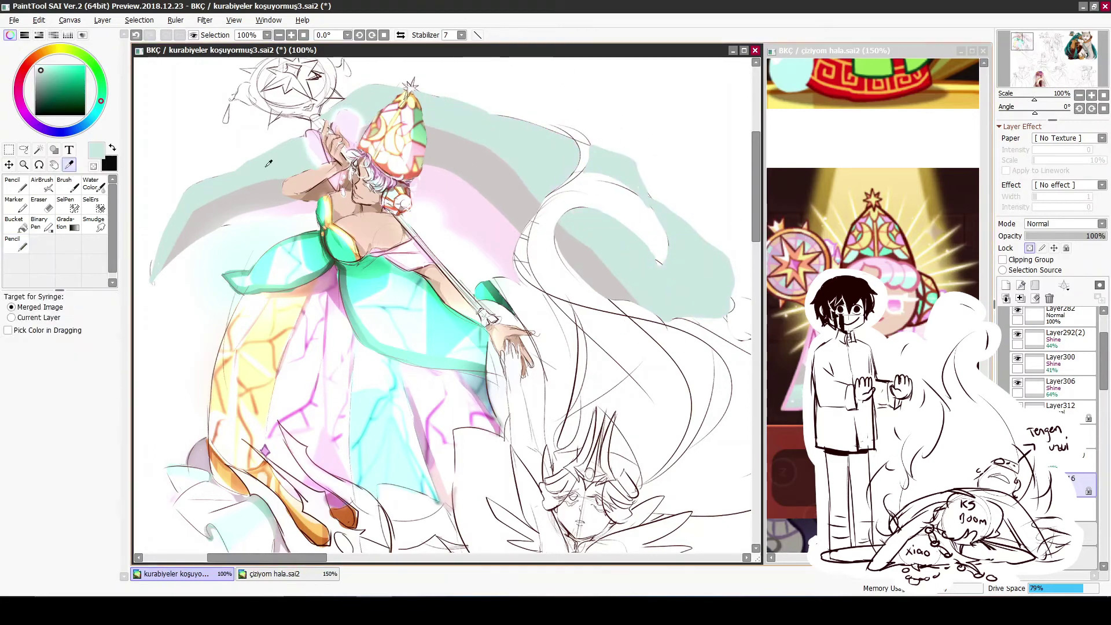
{"action": "left_click", "coordinate": [226, 266], "text": "alt"}
{"action": "left_click", "coordinate": [1075, 235]}
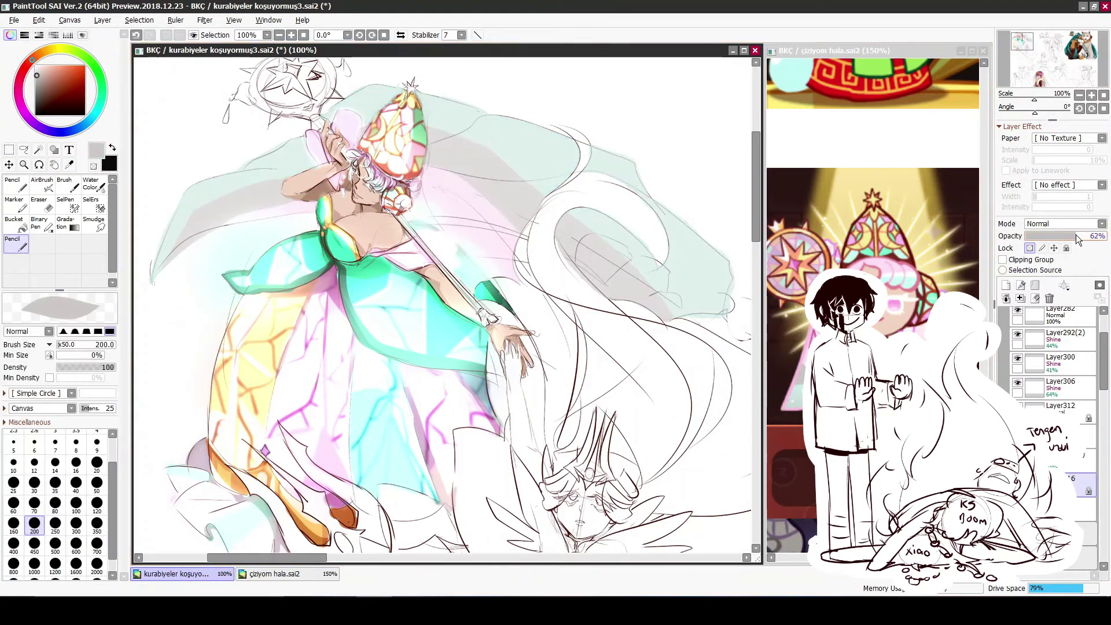
{"action": "left_click_drag", "start_coordinate": [1074, 234], "coordinate": [1080, 238]}
Add a layer clipped to the cape and dot white sparkles over it with brush size 60
{"action": "left_click", "coordinate": [1005, 285]}
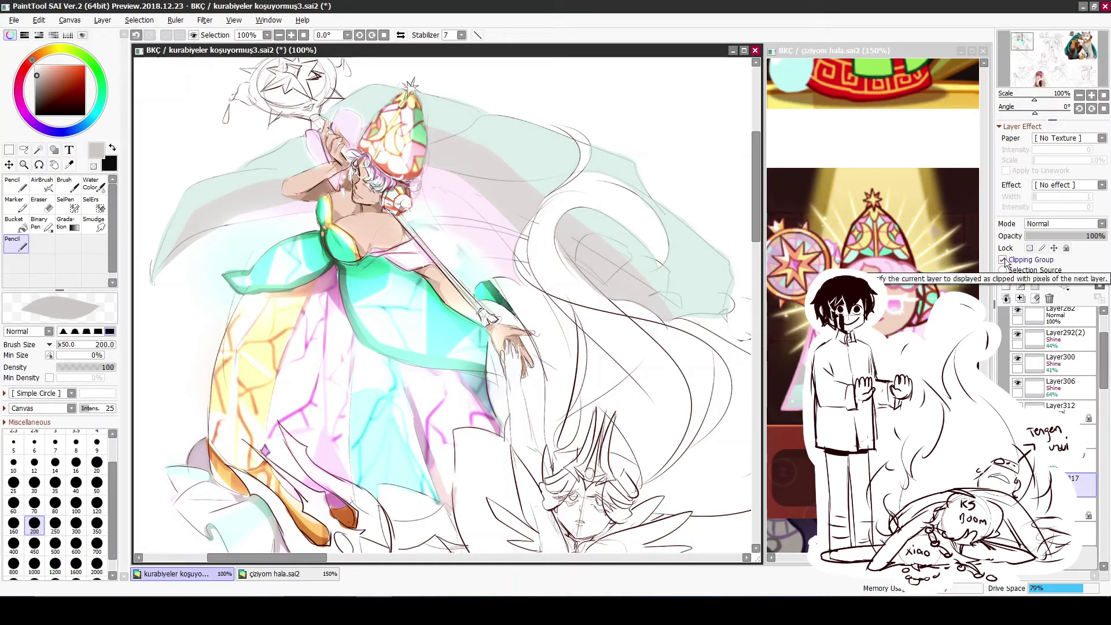
{"action": "left_click", "coordinate": [34, 66]}
{"action": "left_click", "coordinate": [13, 502]}
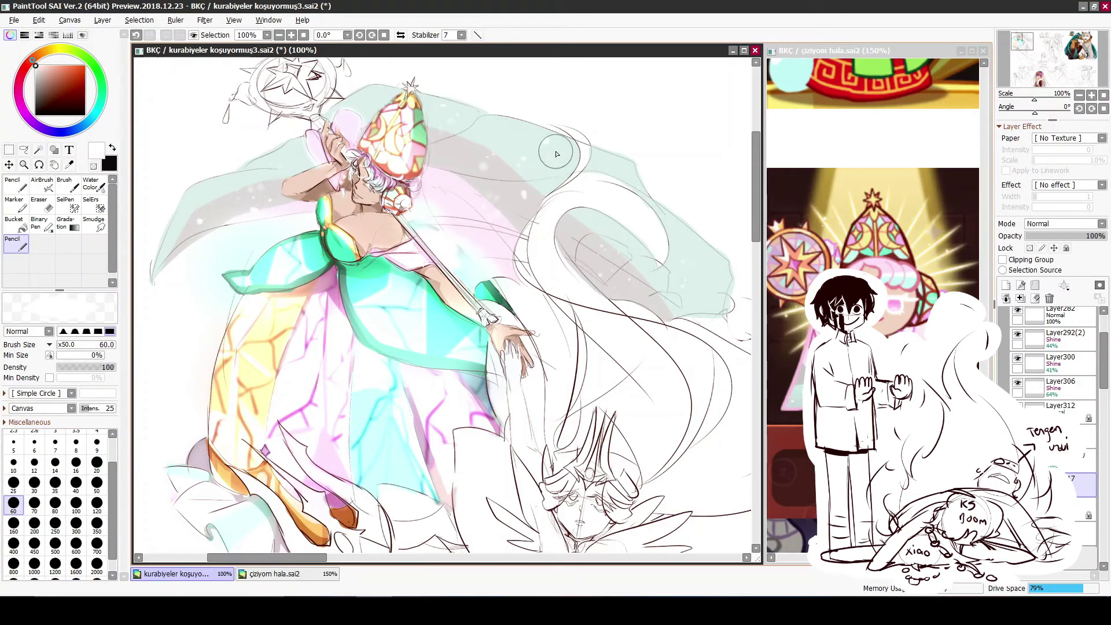
Sample a dark brown and paint pointed strands behind the head and behind the raised elbow
{"action": "left_click", "coordinate": [420, 187], "text": "alt"}
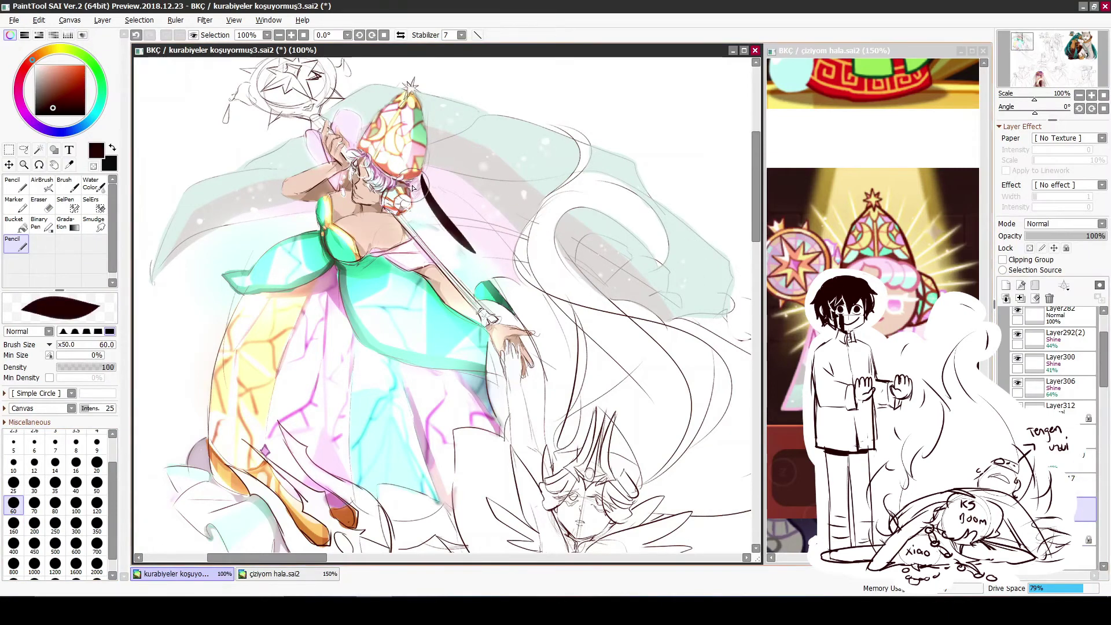
{"action": "left_click_drag", "start_coordinate": [406, 216], "coordinate": [460, 270]}
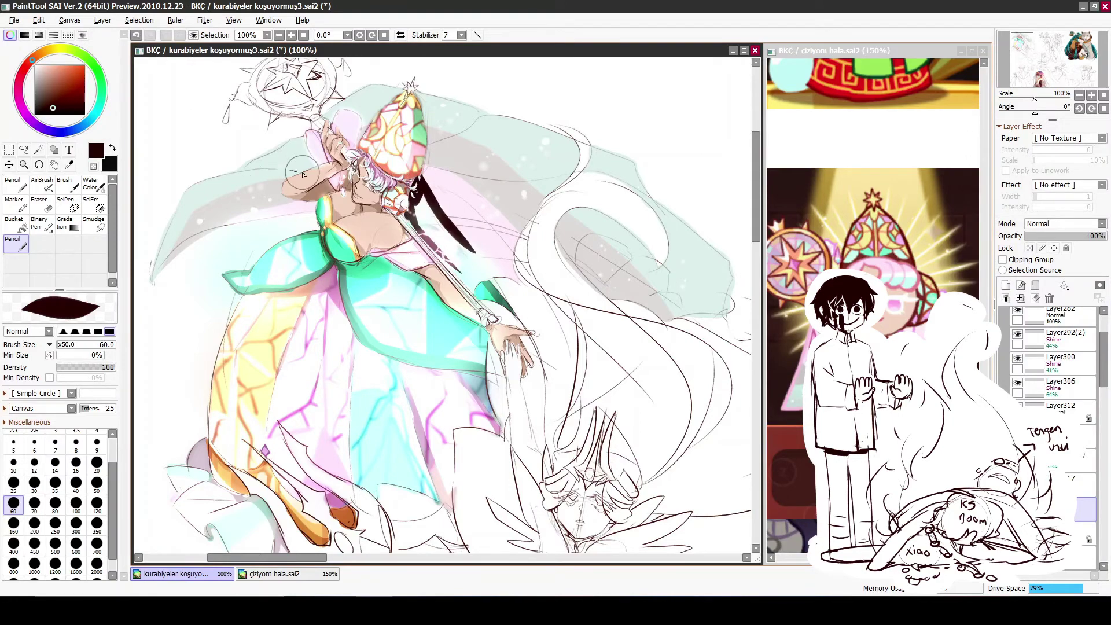
{"action": "left_click_drag", "start_coordinate": [302, 173], "coordinate": [269, 168]}
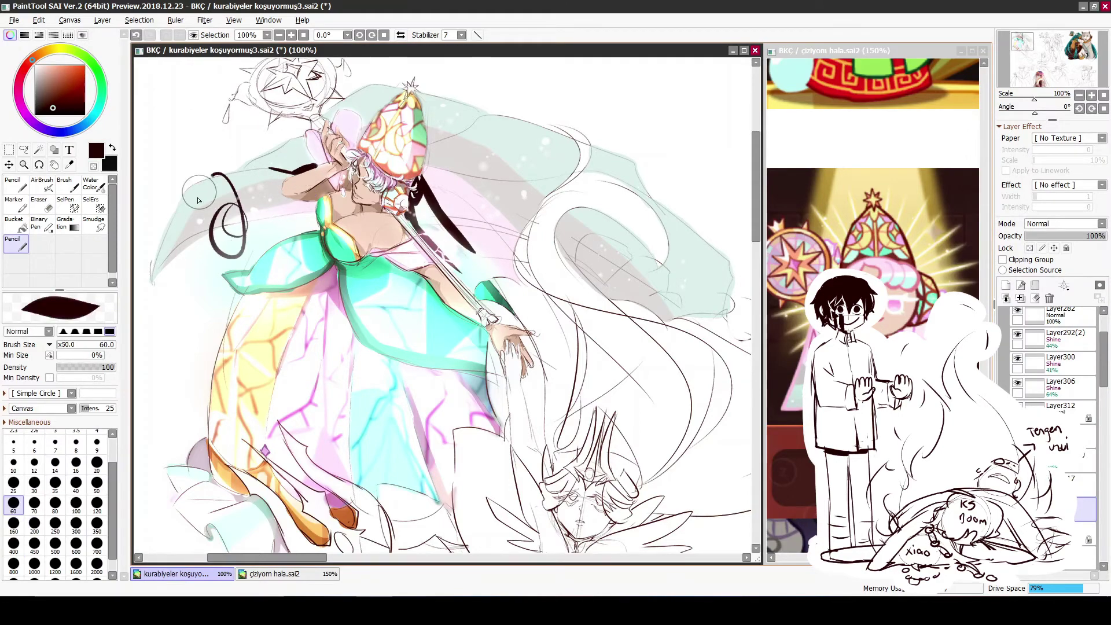
Outline the area behind the lilac shape by the raised hand and fill it dark brown up to the cape's edge and the hat
{"action": "scroll", "coordinate": [467, 258], "scroll_direction": "up", "scroll_amount": 3}
{"action": "mouse_move", "coordinate": [491, 315]}
{"action": "left_mouse_down"}
{"action": "mouse_move", "coordinate": [468, 259]}
{"action": "mouse_move", "coordinate": [324, 318]}
{"action": "mouse_move", "coordinate": [440, 300]}
{"action": "mouse_move", "coordinate": [492, 313]}
{"action": "mouse_move", "coordinate": [299, 364]}
{"action": "left_mouse_up"}
{"action": "key", "text": "space"}
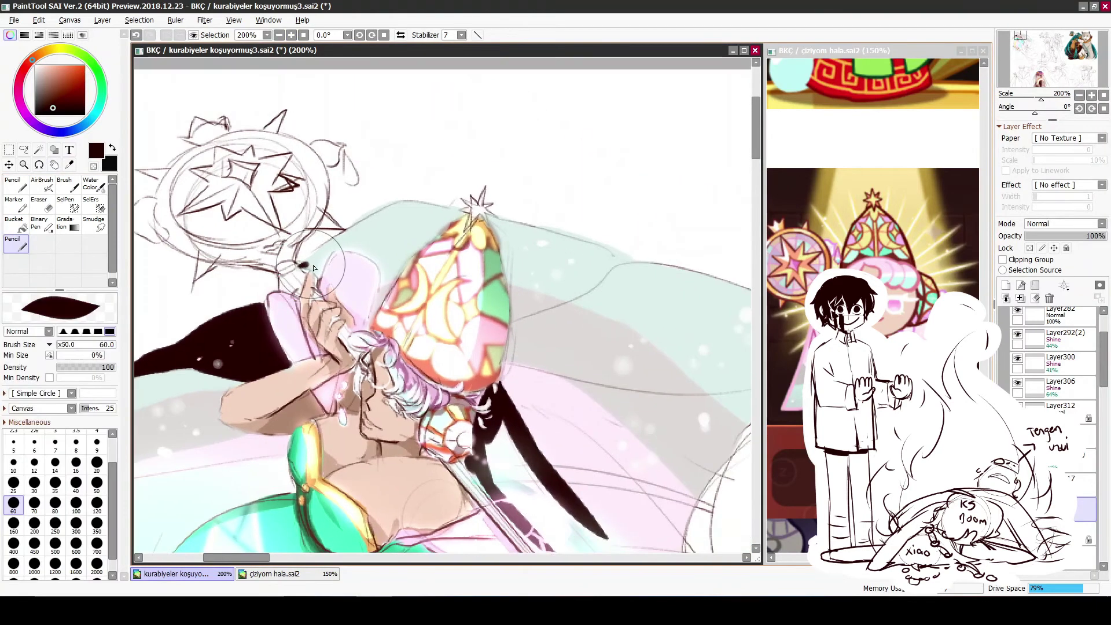
{"action": "left_click_drag", "start_coordinate": [371, 257], "coordinate": [374, 317]}
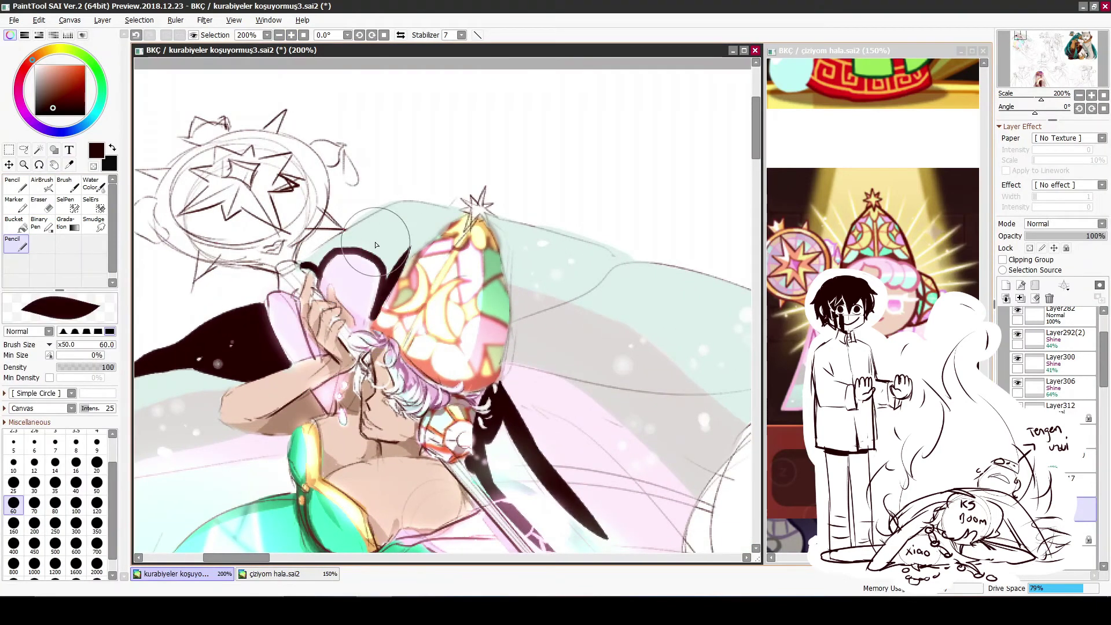
{"action": "left_click_drag", "start_coordinate": [330, 234], "coordinate": [410, 205]}
{"action": "left_click_drag", "start_coordinate": [407, 249], "coordinate": [376, 312]}
{"action": "mouse_move", "coordinate": [360, 231]}
{"action": "left_mouse_down"}
{"action": "mouse_move", "coordinate": [440, 219]}
{"action": "mouse_move", "coordinate": [376, 301]}
{"action": "left_mouse_up"}
{"action": "key", "text": "b"}
{"action": "key", "text": "n"}
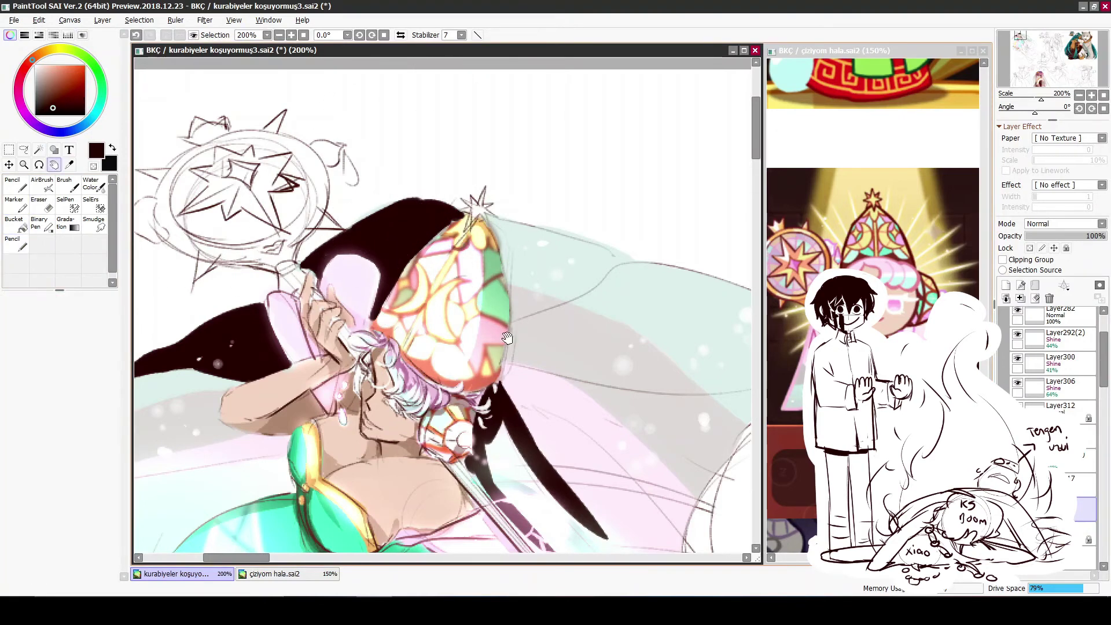
Paint dark pointed strands fanning out over the cape from behind the hat and the hair bun
{"action": "left_click_drag", "start_coordinate": [656, 232], "coordinate": [471, 168]}
{"action": "left_click_drag", "start_coordinate": [301, 277], "coordinate": [631, 341]}
{"action": "key", "text": "ctrl+z"}
{"action": "left_click_drag", "start_coordinate": [325, 258], "coordinate": [417, 212]}
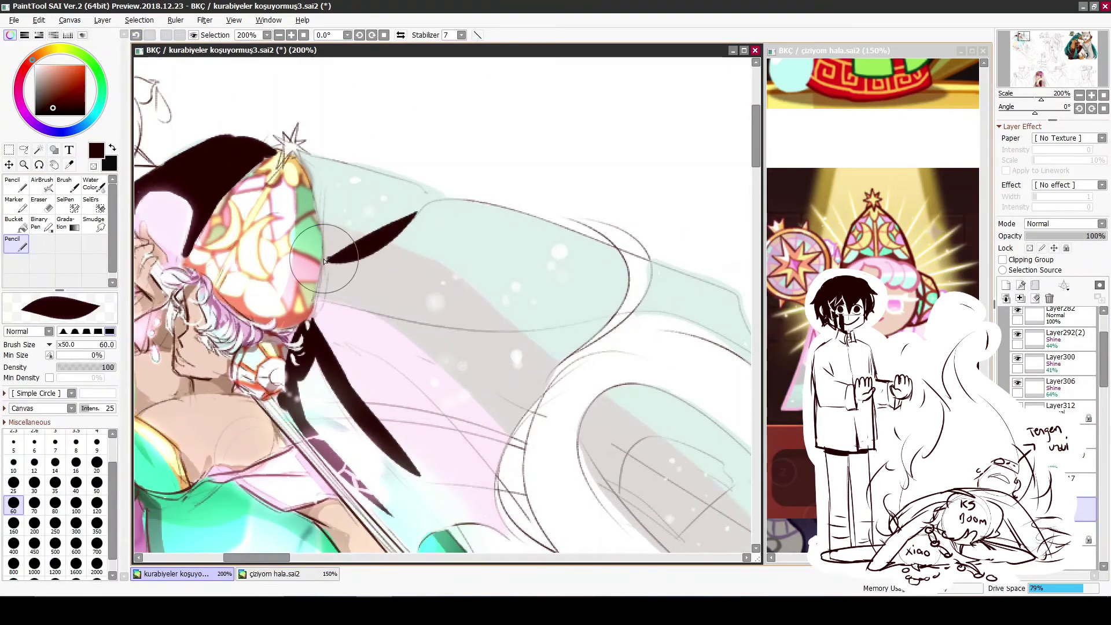
{"action": "left_click_drag", "start_coordinate": [312, 293], "coordinate": [547, 312]}
{"action": "key", "text": "minus"}
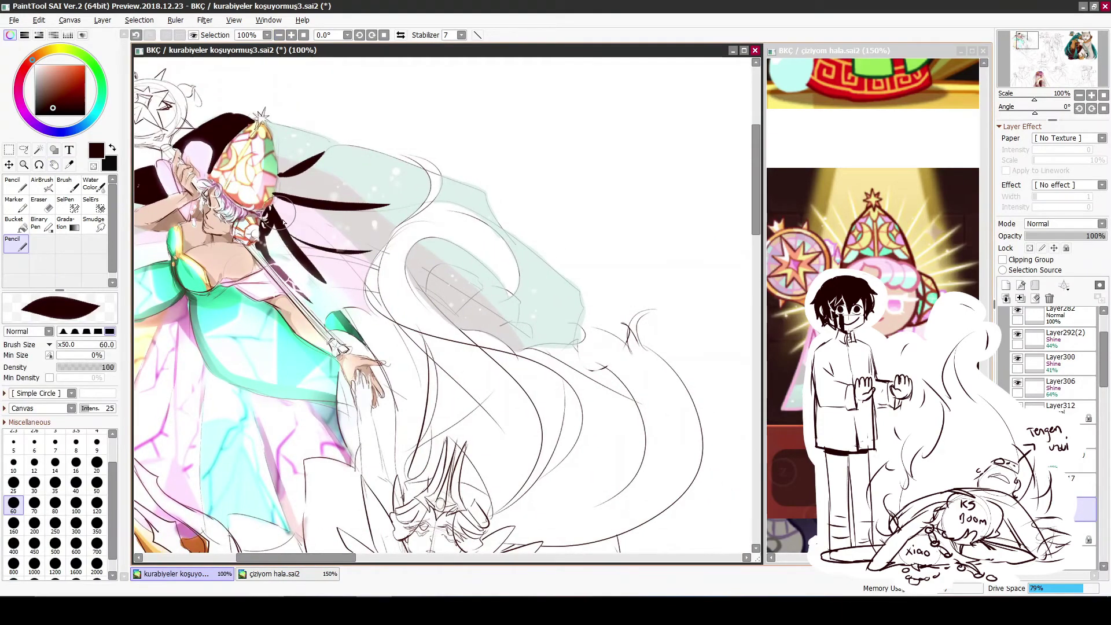
{"action": "left_click_drag", "start_coordinate": [283, 223], "coordinate": [385, 253]}
Add dark strands along both far ends of the cape and lower the strands layer's opacity to 29%
{"action": "mouse_move", "coordinate": [406, 260]}
{"action": "left_mouse_down"}
{"action": "mouse_move", "coordinate": [546, 345]}
{"action": "mouse_move", "coordinate": [830, 344]}
{"action": "left_mouse_up"}
{"action": "key", "text": "ctrl+z"}
{"action": "left_click_drag", "start_coordinate": [277, 310], "coordinate": [355, 250]}
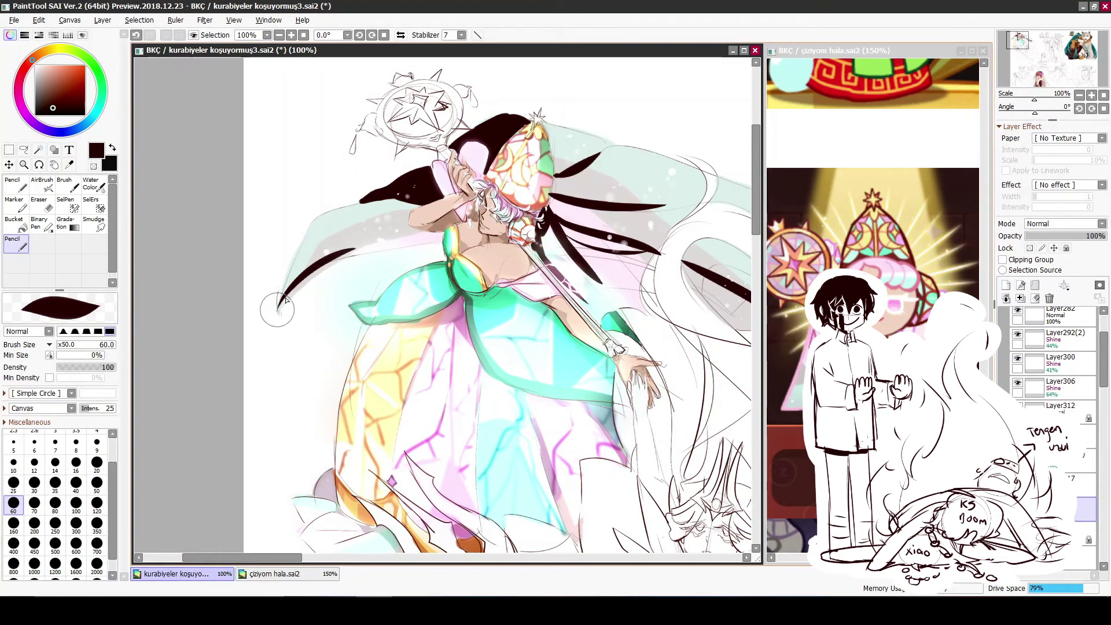
{"action": "left_click_drag", "start_coordinate": [285, 299], "coordinate": [175, 316]}
{"action": "left_click_drag", "start_coordinate": [1104, 236], "coordinate": [1080, 235]}
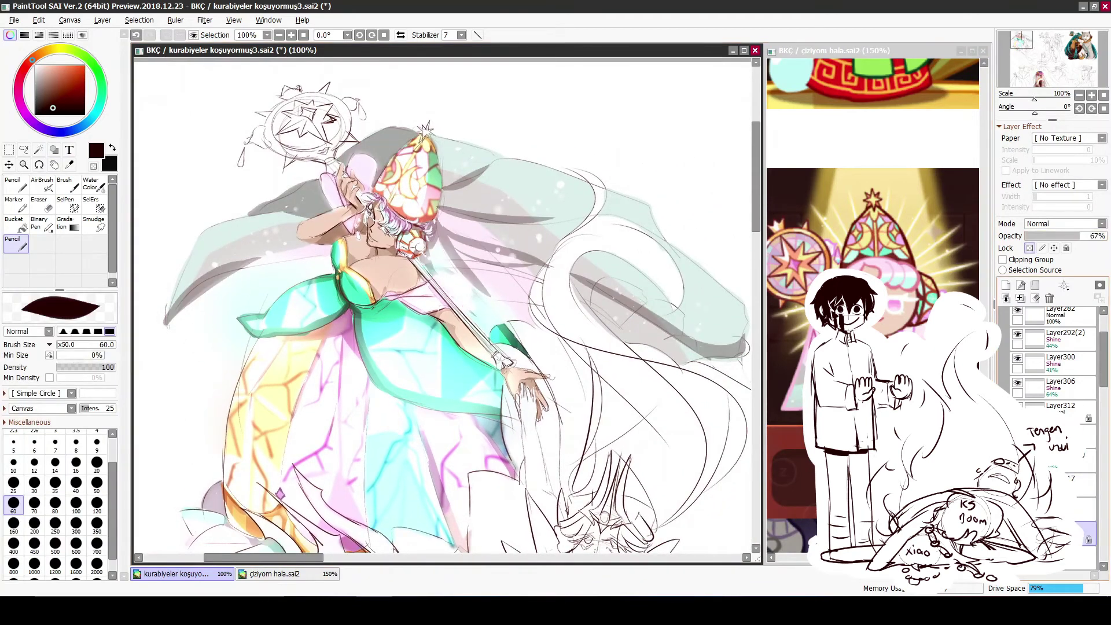
Duplicate the cape layer, set the copy to Shine mode at 16% opacity, and apply a filter to it
{"action": "left_click", "coordinate": [138, 37]}
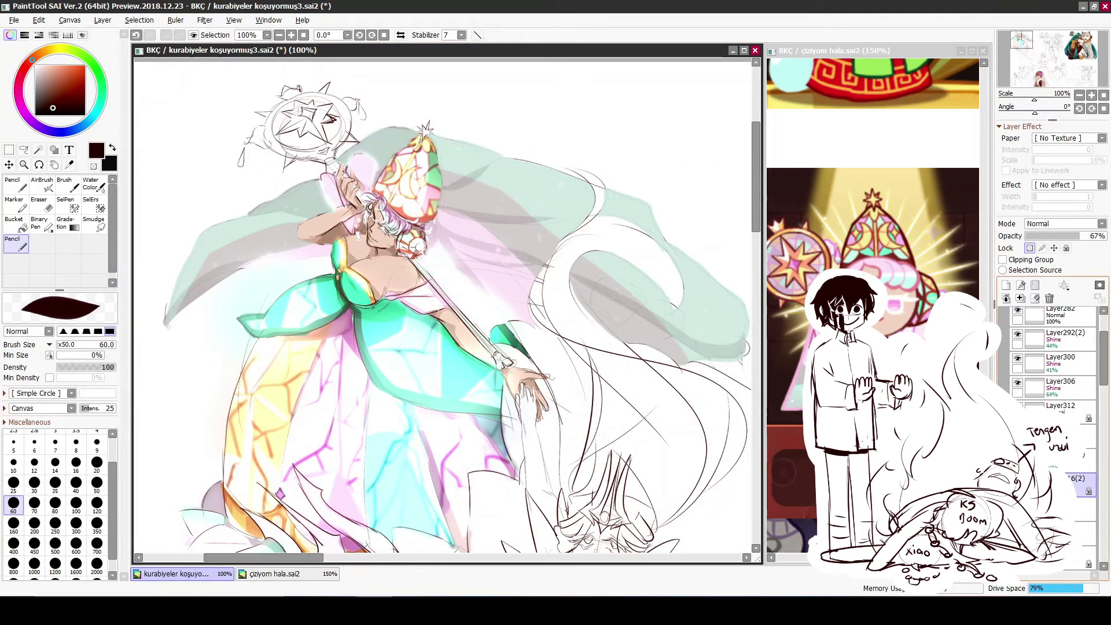
{"action": "left_click", "coordinate": [1064, 223]}
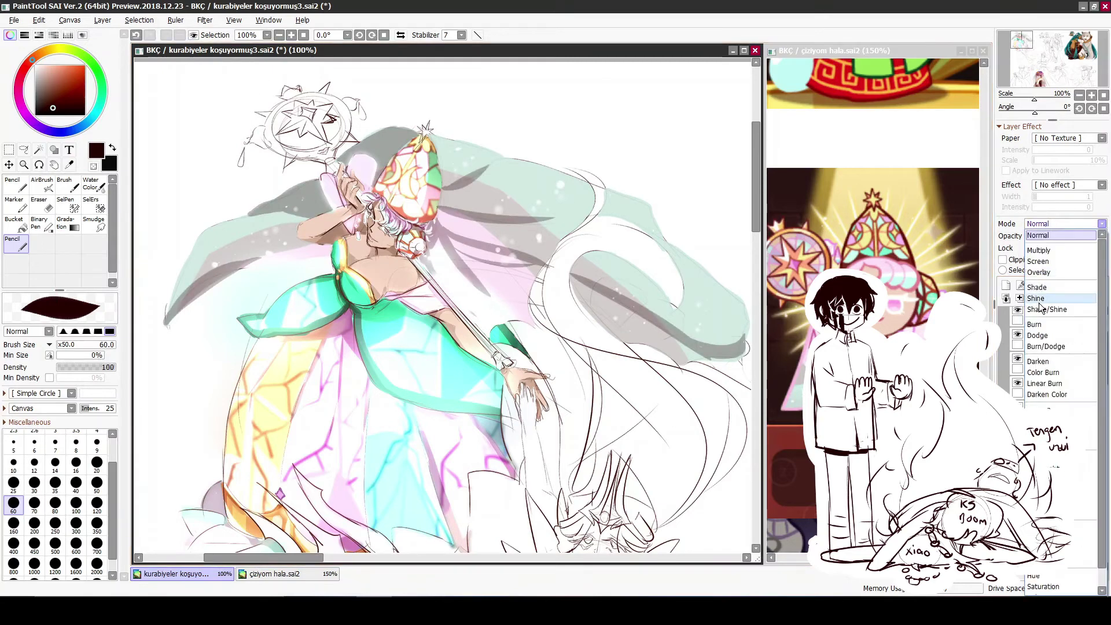
{"action": "left_click", "coordinate": [1041, 305]}
{"action": "left_click", "coordinate": [1051, 236]}
{"action": "mouse_move", "coordinate": [1051, 237]}
{"action": "left_mouse_down"}
{"action": "mouse_move", "coordinate": [1075, 238]}
{"action": "mouse_move", "coordinate": [1038, 236]}
{"action": "left_mouse_up"}
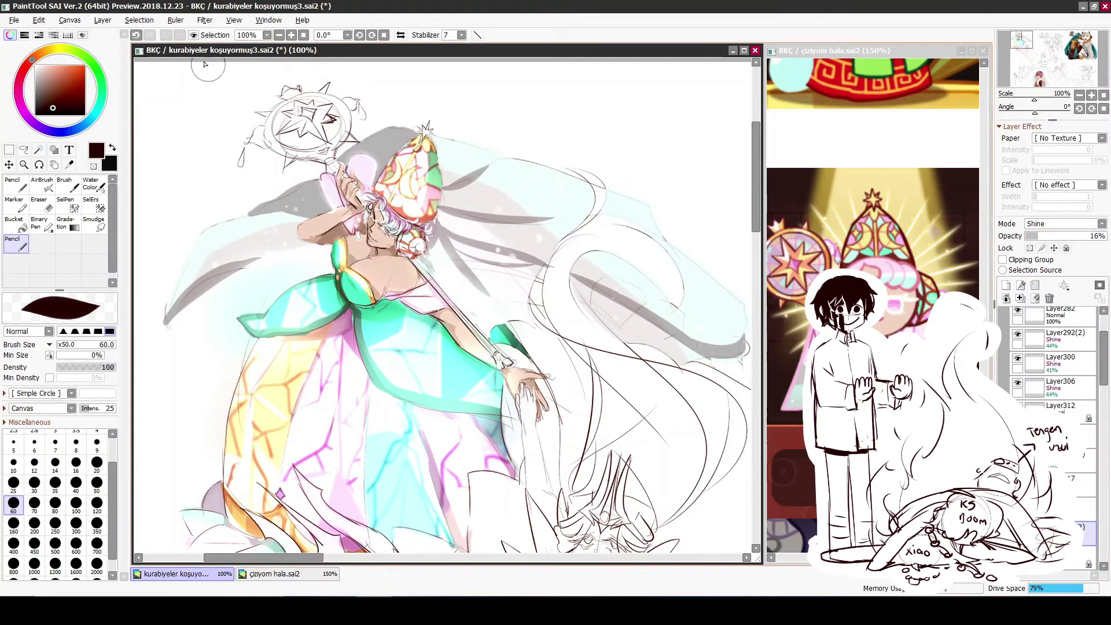
{"action": "left_click", "coordinate": [205, 20]}
{"action": "mouse_move", "coordinate": [237, 53]}
{"action": "left_click", "coordinate": [316, 56]}
{"action": "left_click", "coordinate": [809, 128]}
Set the strands layer to Multiply mode at 16% opacity
{"action": "mouse_move", "coordinate": [604, 200]}
{"action": "left_mouse_down"}
{"action": "mouse_move", "coordinate": [591, 168]}
{"action": "mouse_move", "coordinate": [595, 112]}
{"action": "left_mouse_up"}
{"action": "key", "text": "n"}
{"action": "left_click", "coordinate": [1082, 509]}
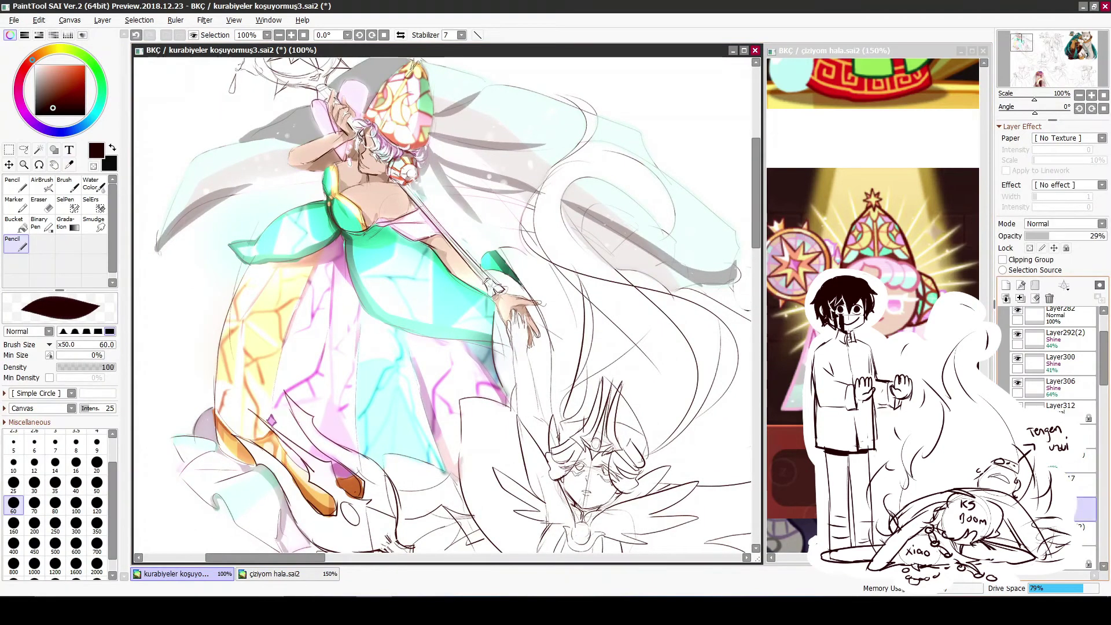
{"action": "left_click", "coordinate": [1041, 235]}
{"action": "left_click", "coordinate": [1063, 223]}
{"action": "left_click", "coordinate": [1047, 244]}
{"action": "left_click_drag", "start_coordinate": [1041, 236], "coordinate": [1037, 235]}
{"action": "key", "text": "space"}
{"action": "key", "text": "ctrl+minus"}
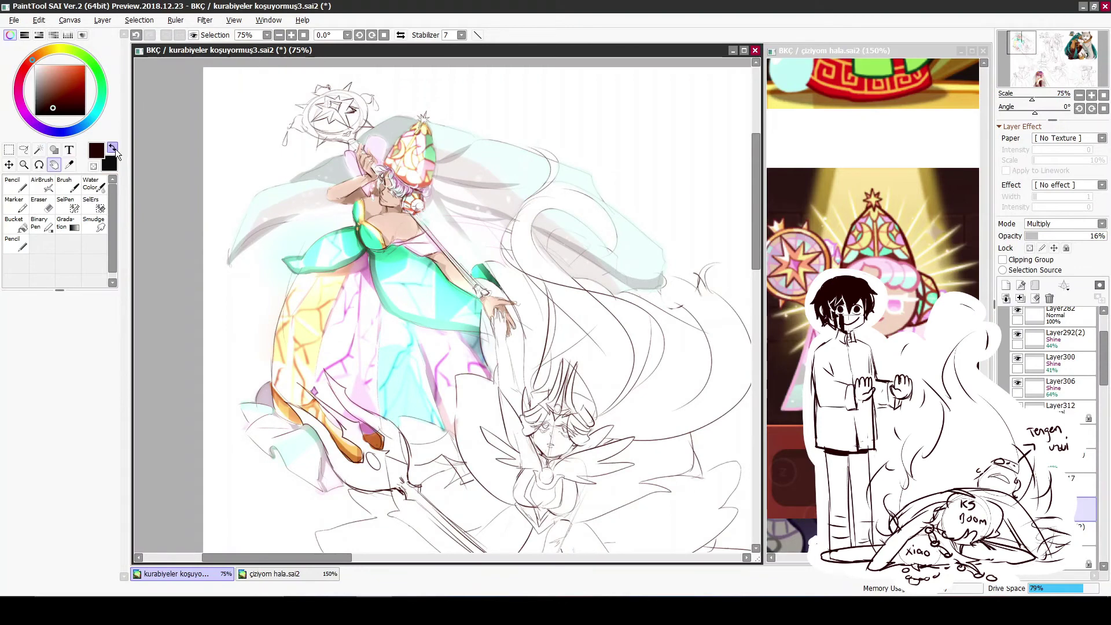
Add a new layer directly below Folder2 for the staff's colour
{"action": "key", "text": "ctrl+space"}
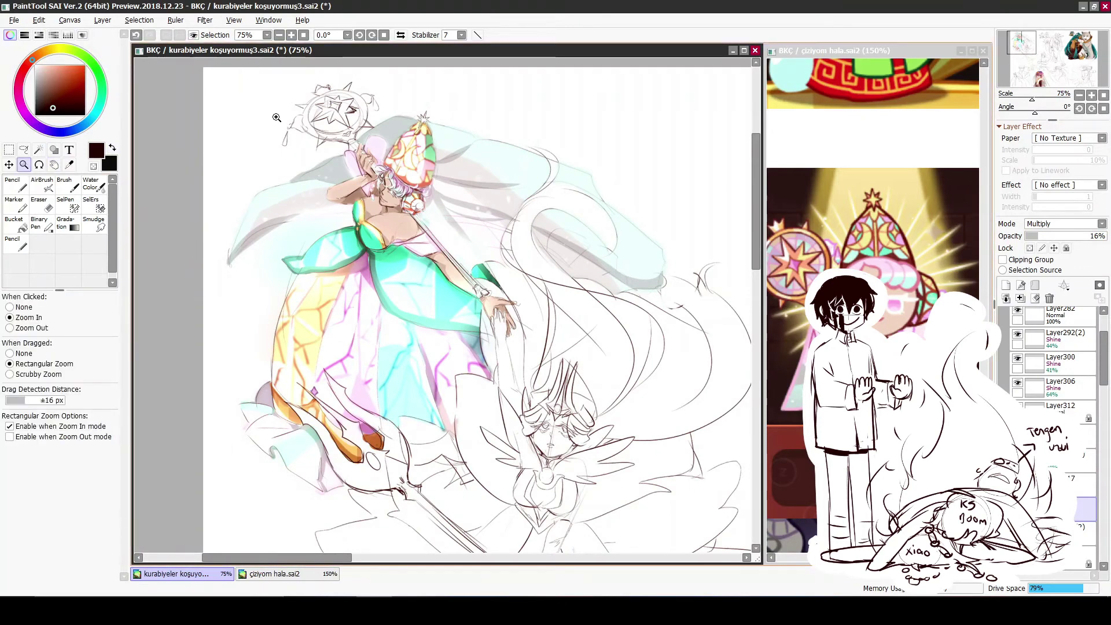
{"action": "scroll", "coordinate": [1053, 358], "scroll_direction": "up", "scroll_amount": 5}
{"action": "left_click", "coordinate": [1053, 408]}
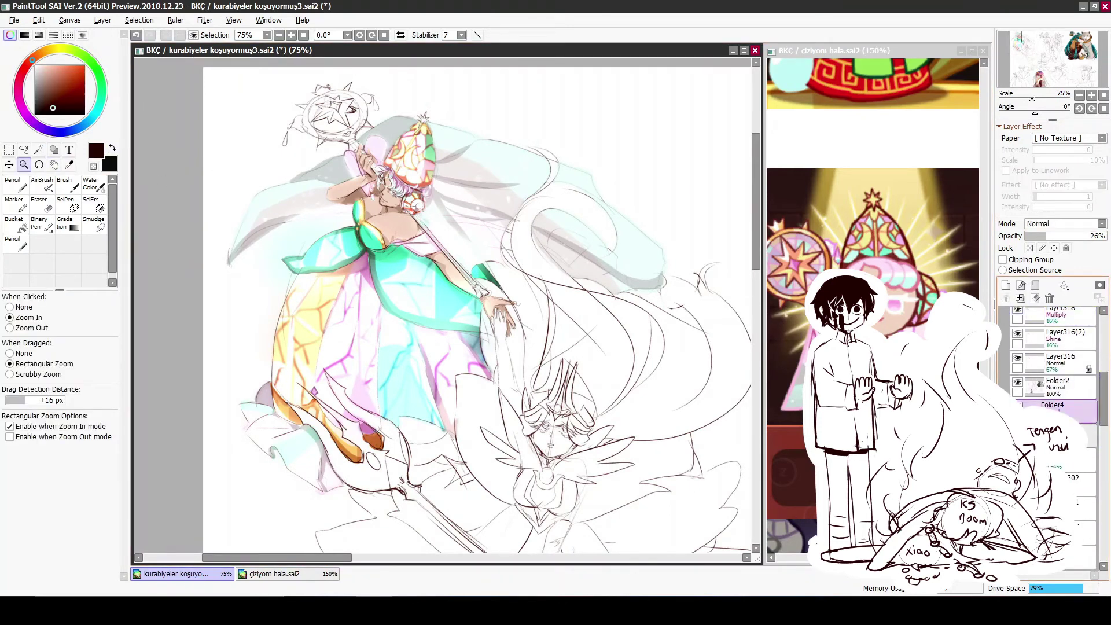
{"action": "left_click", "coordinate": [1058, 386]}
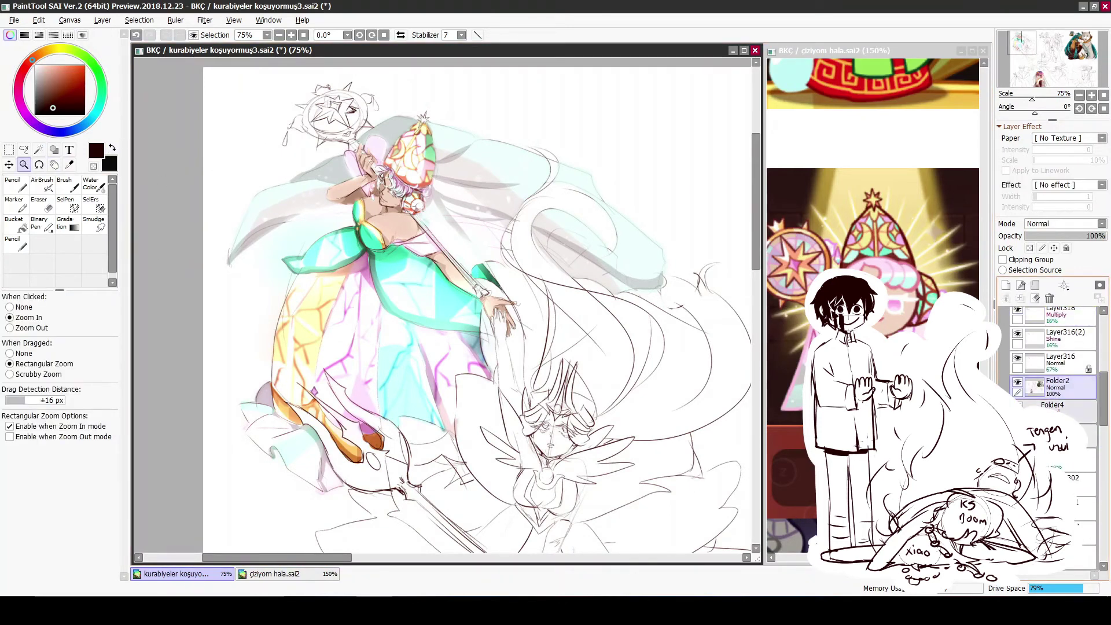
{"action": "left_click", "coordinate": [1021, 286]}
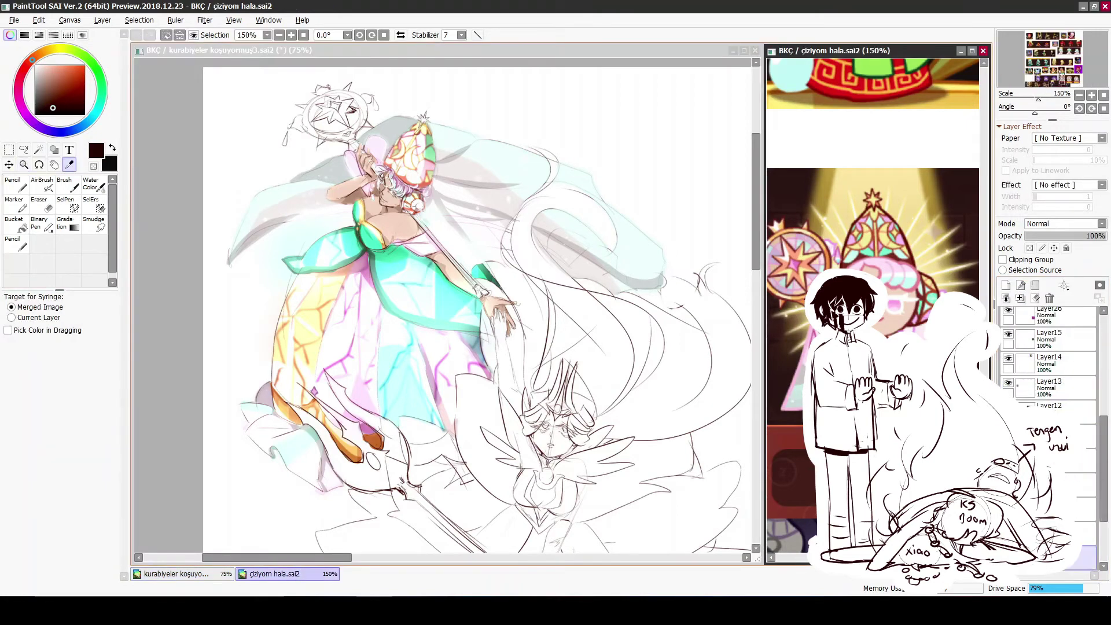
Sample golden yellow from the reference image and colour the staff's shaft and the grip at the raised hand
{"action": "left_click", "coordinate": [880, 197], "text": "alt"}
{"action": "scroll", "coordinate": [414, 264], "scroll_direction": "up", "scroll_amount": 4}
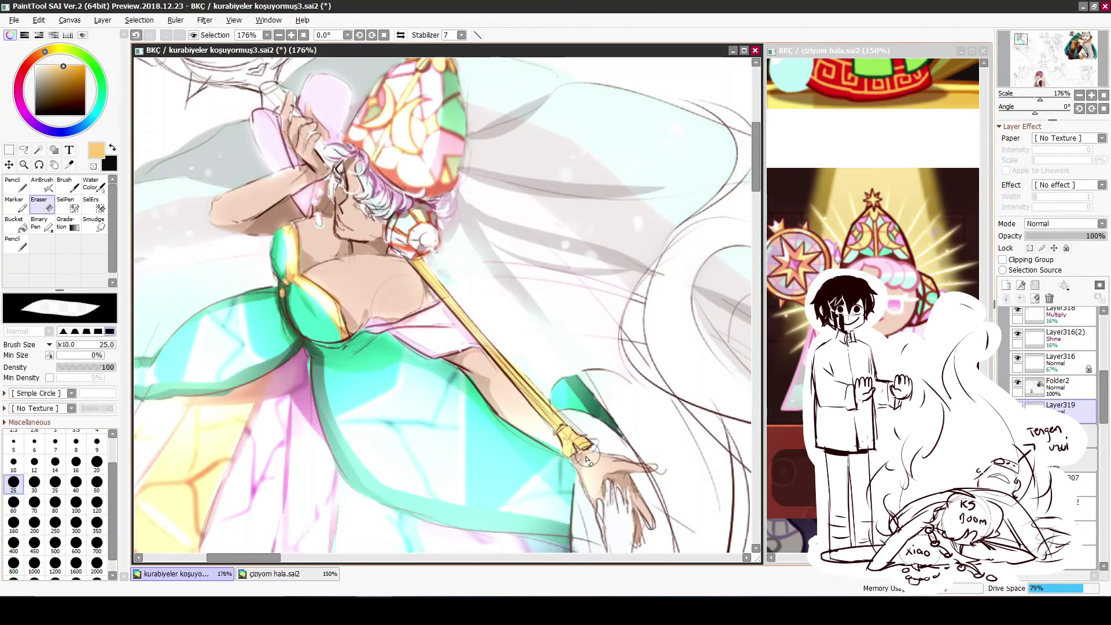
{"action": "mouse_move", "coordinate": [346, 181]}
{"action": "left_mouse_down"}
{"action": "mouse_move", "coordinate": [560, 447]}
{"action": "mouse_move", "coordinate": [453, 343]}
{"action": "left_mouse_up"}
{"action": "left_click_drag", "start_coordinate": [374, 248], "coordinate": [389, 262]}
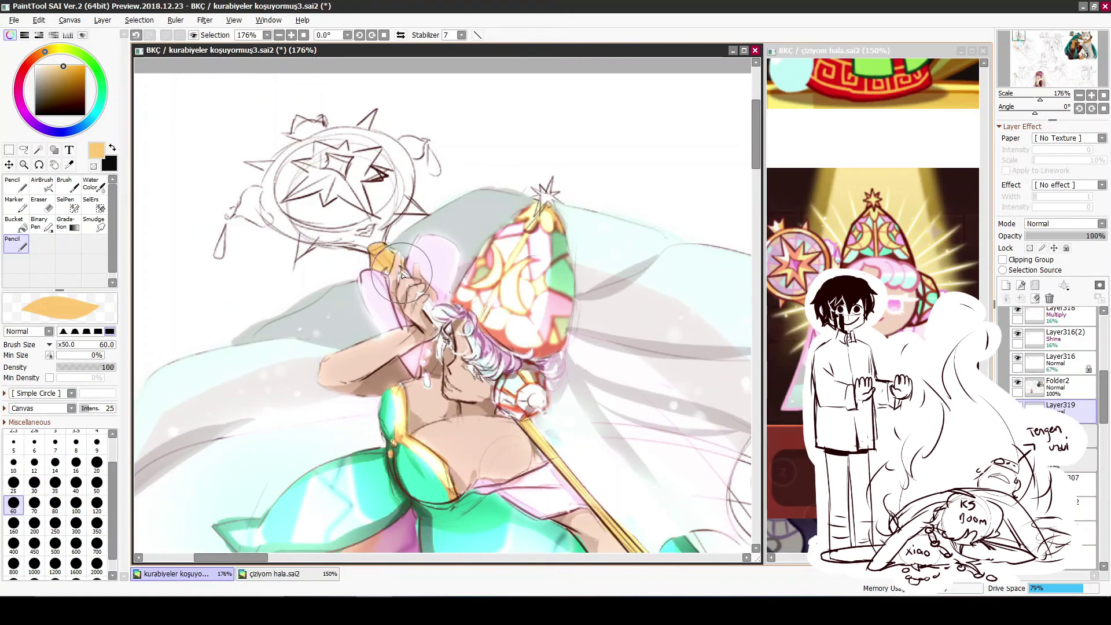
{"action": "left_click_drag", "start_coordinate": [422, 296], "coordinate": [480, 349]}
Using the reference, paint the staff head's ring, spikes and top ornament golden, erasing the overflow
{"action": "left_click", "coordinate": [874, 134]}
{"action": "left_click", "coordinate": [456, 317]}
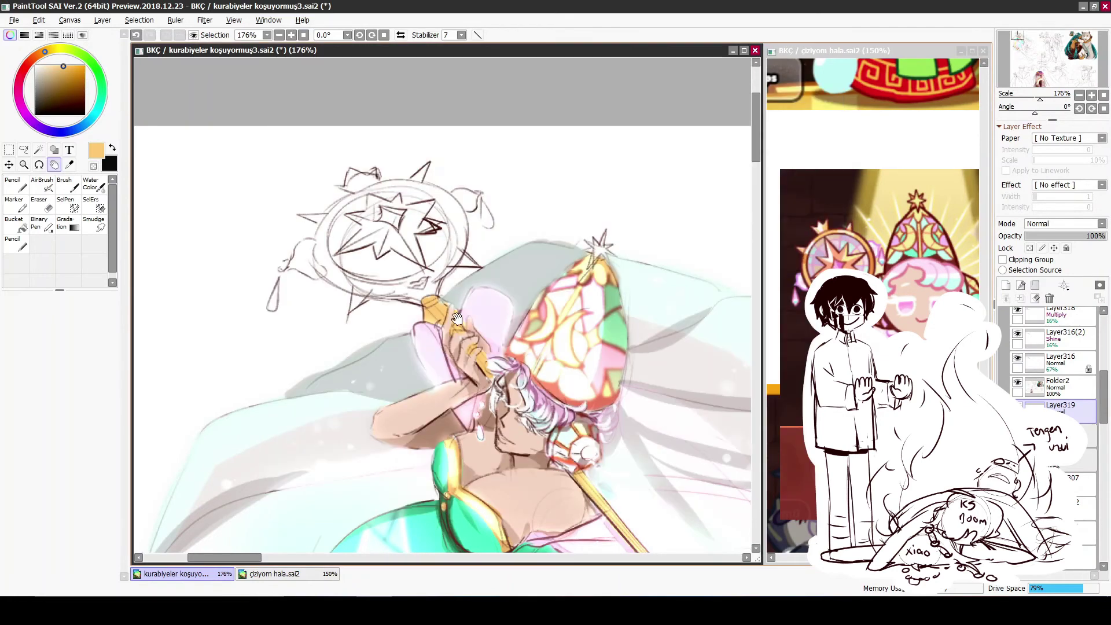
{"action": "left_click_drag", "start_coordinate": [457, 318], "coordinate": [427, 282]}
{"action": "mouse_move", "coordinate": [326, 250]}
{"action": "left_mouse_down"}
{"action": "mouse_move", "coordinate": [300, 242]}
{"action": "mouse_move", "coordinate": [291, 214]}
{"action": "left_mouse_up"}
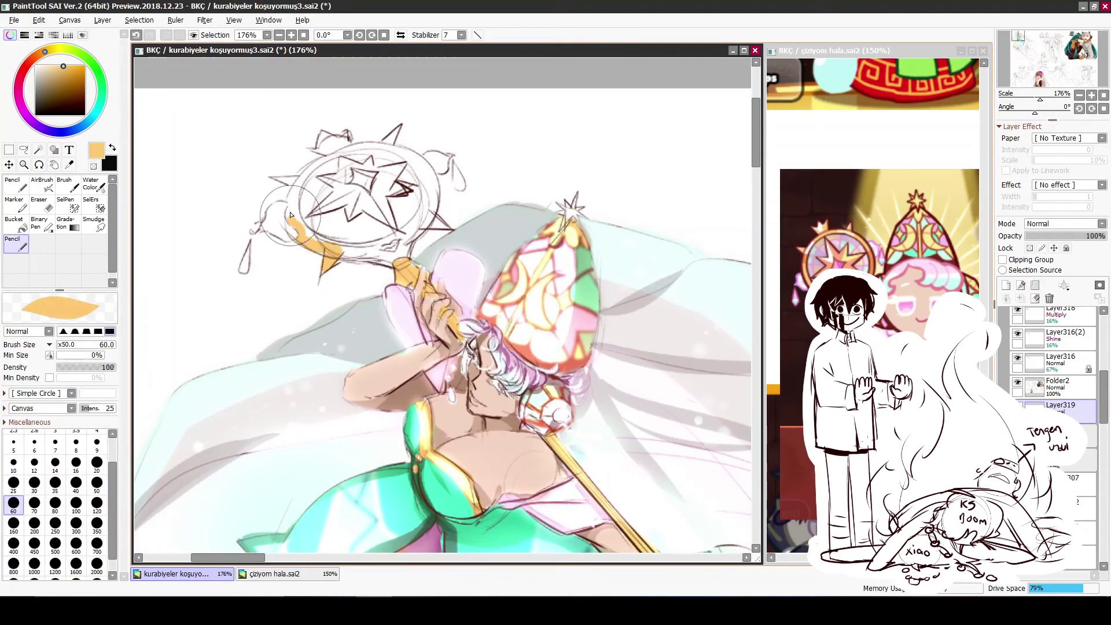
{"action": "mouse_move", "coordinate": [367, 256]}
{"action": "left_mouse_down"}
{"action": "mouse_move", "coordinate": [403, 250]}
{"action": "mouse_move", "coordinate": [426, 152]}
{"action": "mouse_move", "coordinate": [320, 163]}
{"action": "mouse_move", "coordinate": [326, 134]}
{"action": "left_mouse_up"}
{"action": "key", "text": "e"}
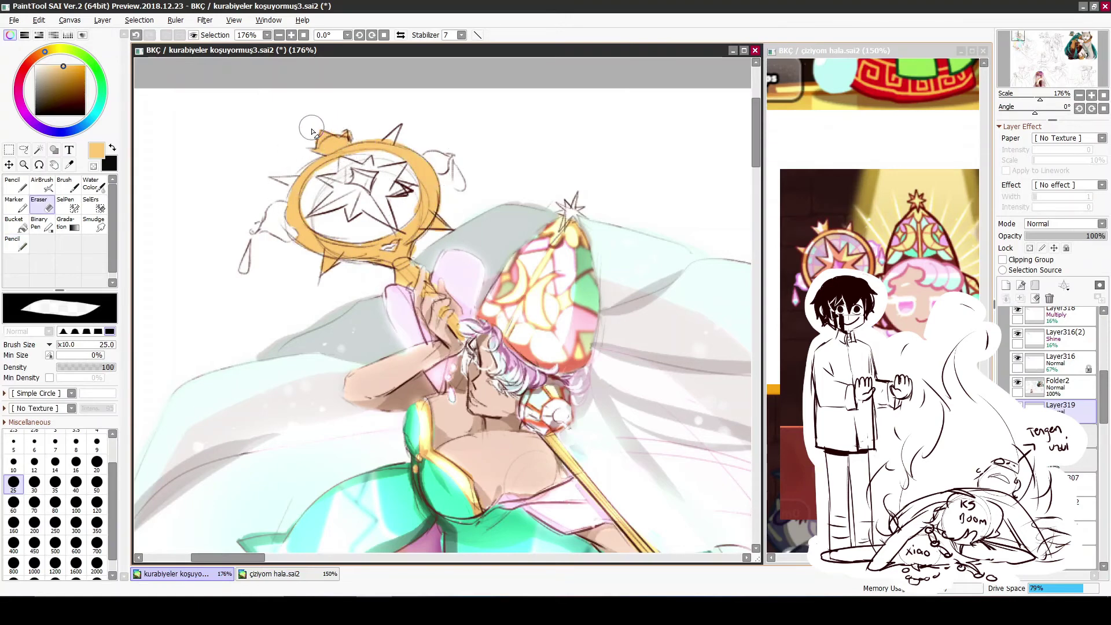
{"action": "key", "text": "n"}
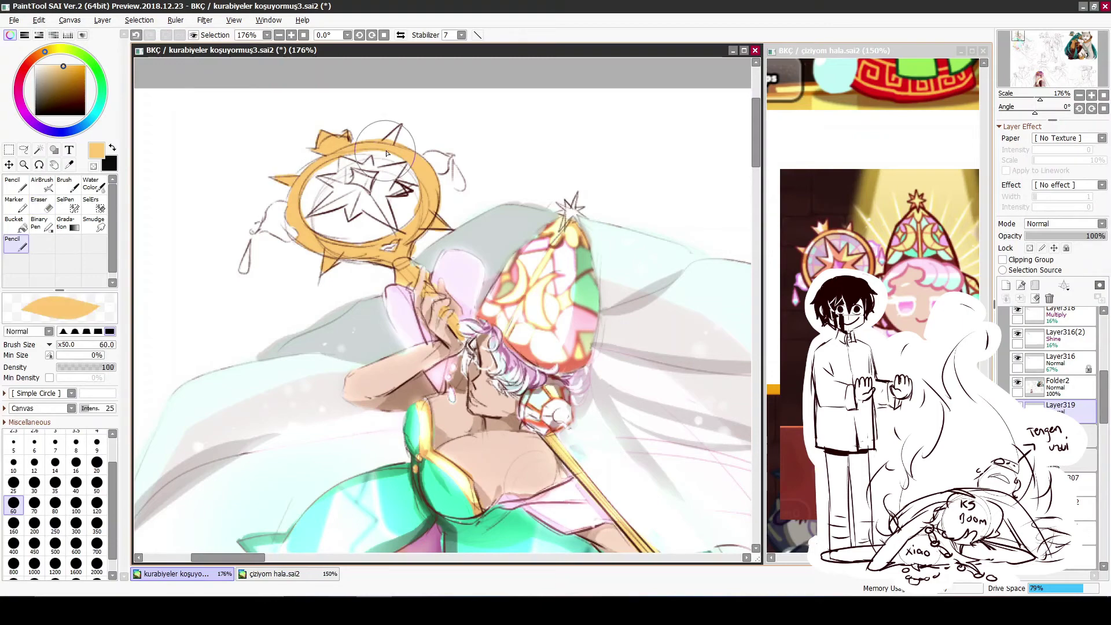
Add a layer clipped to the staff colour and softly shade the staff brown with the size 200 Pencil
{"action": "left_click", "coordinate": [1005, 285]}
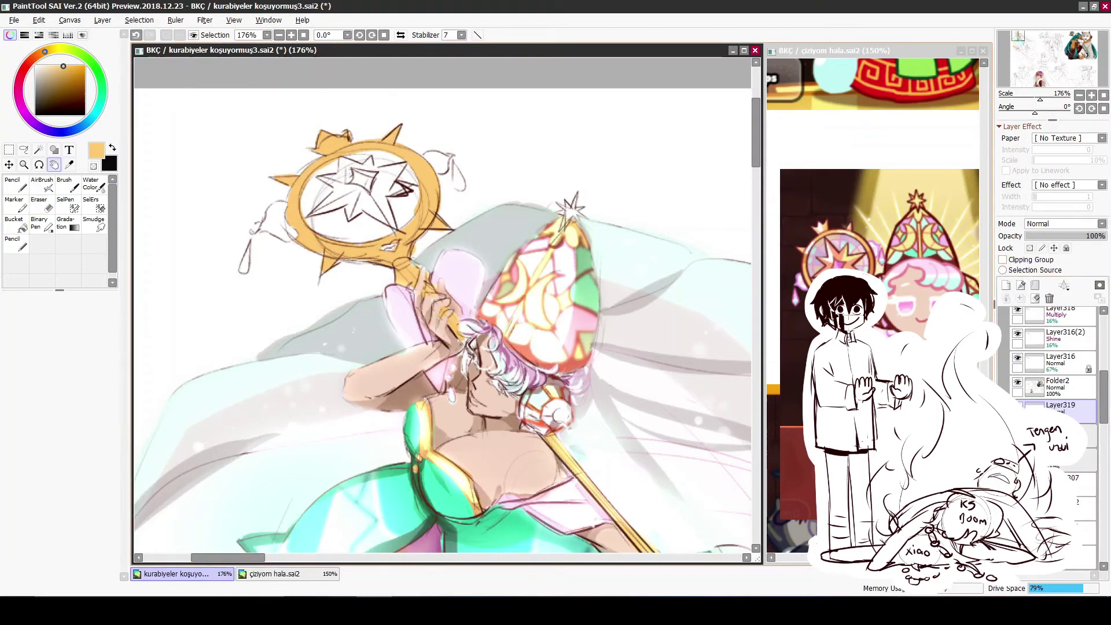
{"action": "left_click", "coordinate": [1002, 260]}
{"action": "left_click", "coordinate": [279, 35]}
{"action": "left_click", "coordinate": [16, 184]}
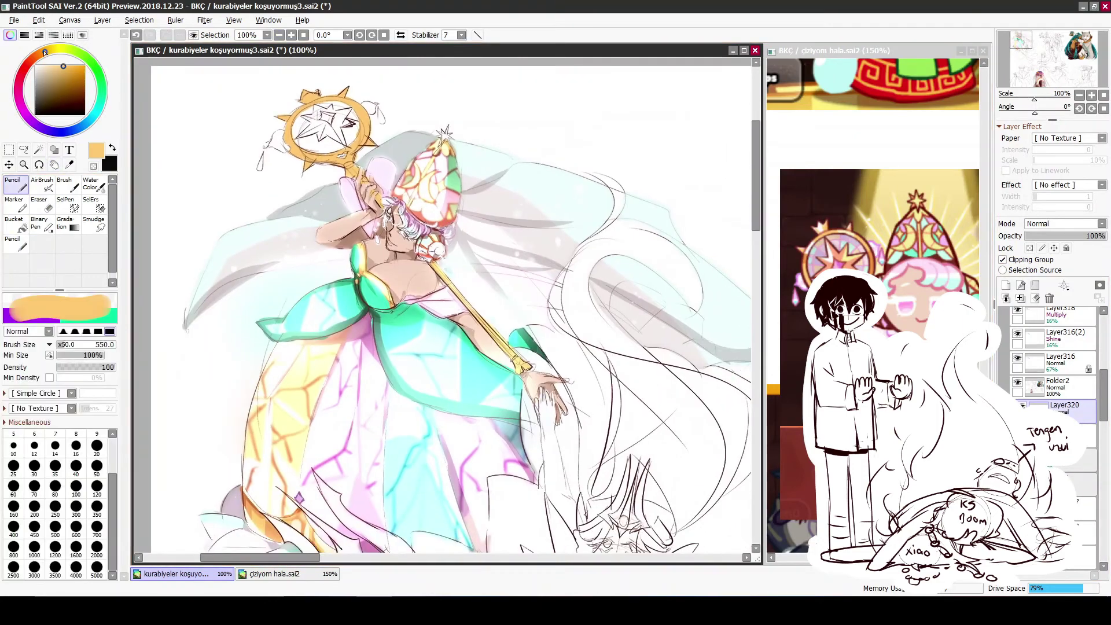
{"action": "left_click", "coordinate": [34, 508]}
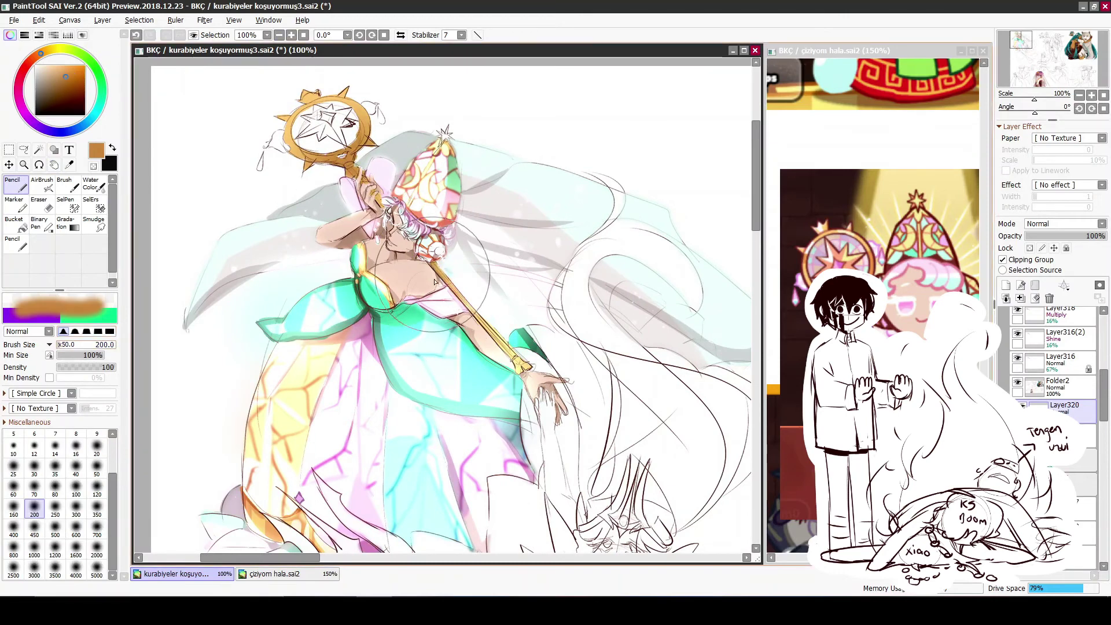
Set the staff shading layer to Multiply mode at 53% opacity
{"action": "left_click", "coordinate": [1059, 235]}
{"action": "left_click", "coordinate": [1062, 223]}
{"action": "left_click", "coordinate": [1053, 239]}
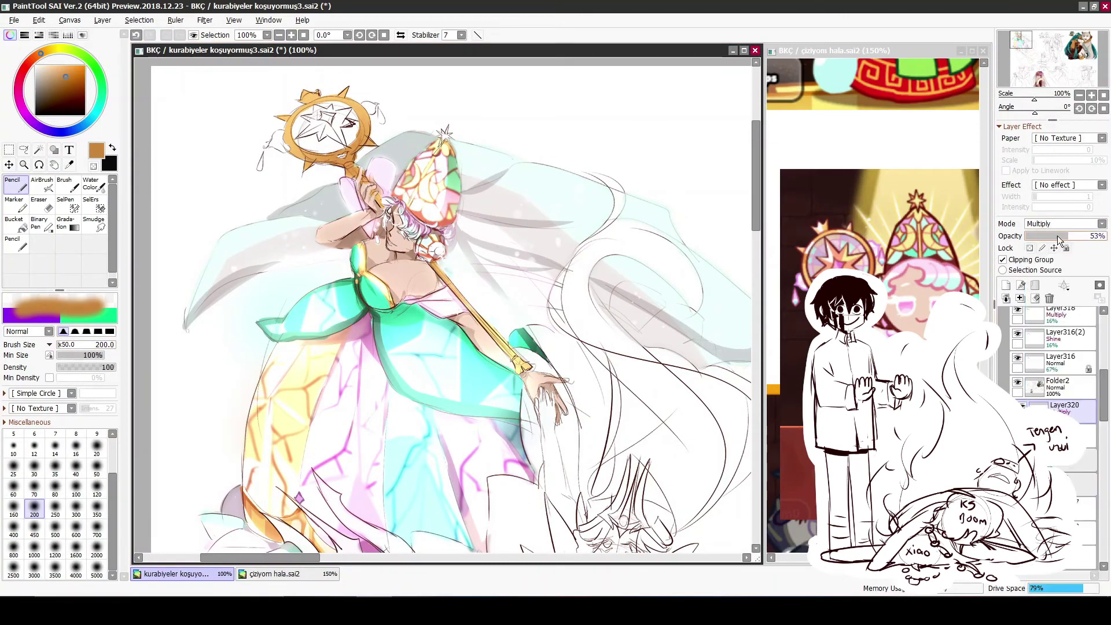
Add another clipped layer over the staff and start reddish-brown shading on the staff head with brush size 60
{"action": "left_click", "coordinate": [1020, 285]}
{"action": "left_click", "coordinate": [16, 243]}
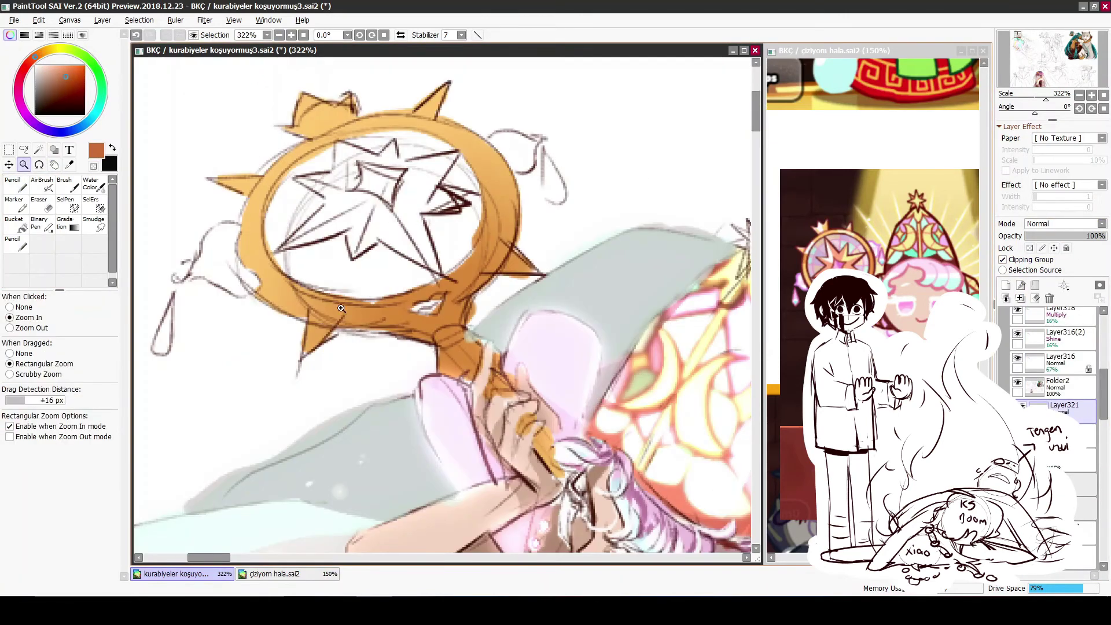
{"action": "scroll", "coordinate": [308, 87], "scroll_direction": "up", "scroll_amount": 5}
{"action": "key", "text": "ctrl+z"}
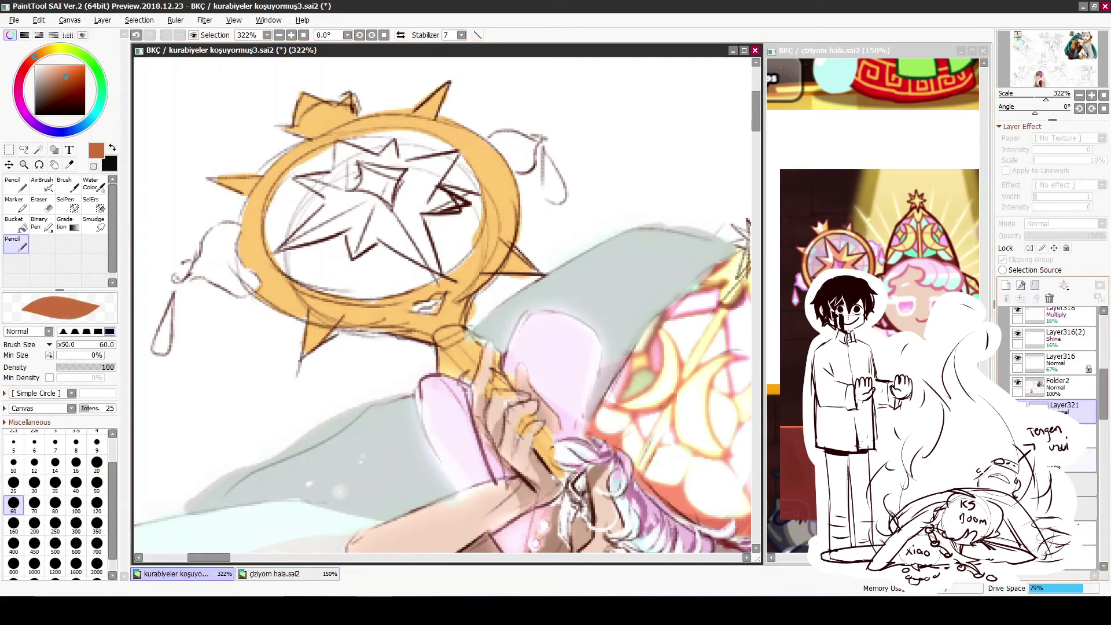
Touch up the small gap at the base of the staff's ring with gold, and switch back to reddish brown
{"action": "left_click", "coordinate": [112, 149]}
{"action": "left_click", "coordinate": [305, 282], "text": "alt"}
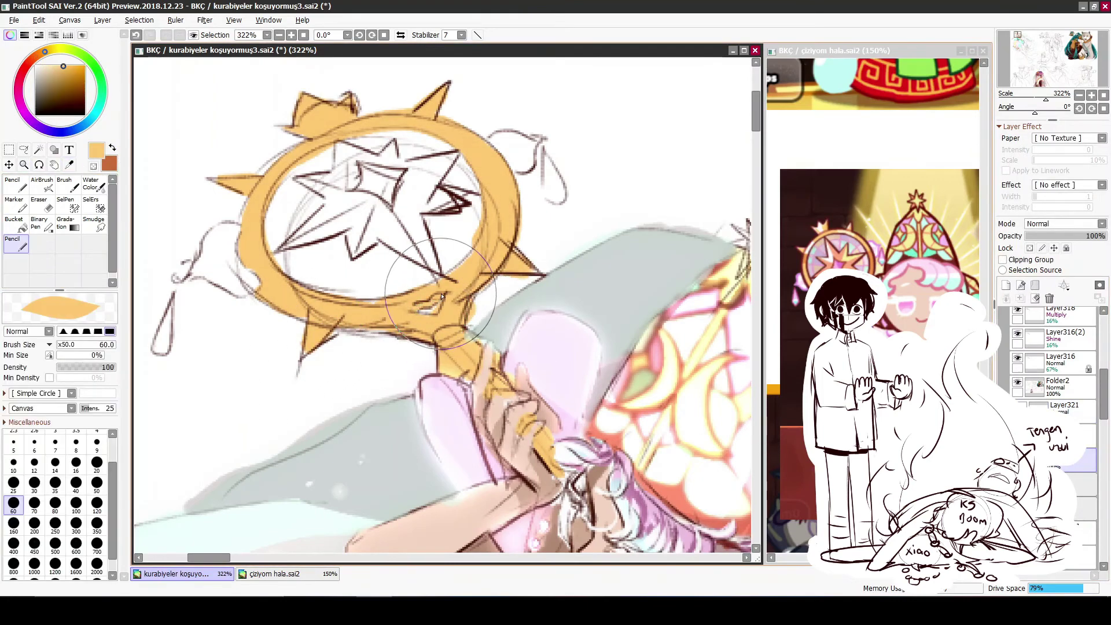
{"action": "key", "text": "ctrl+y"}
{"action": "key", "text": "x"}
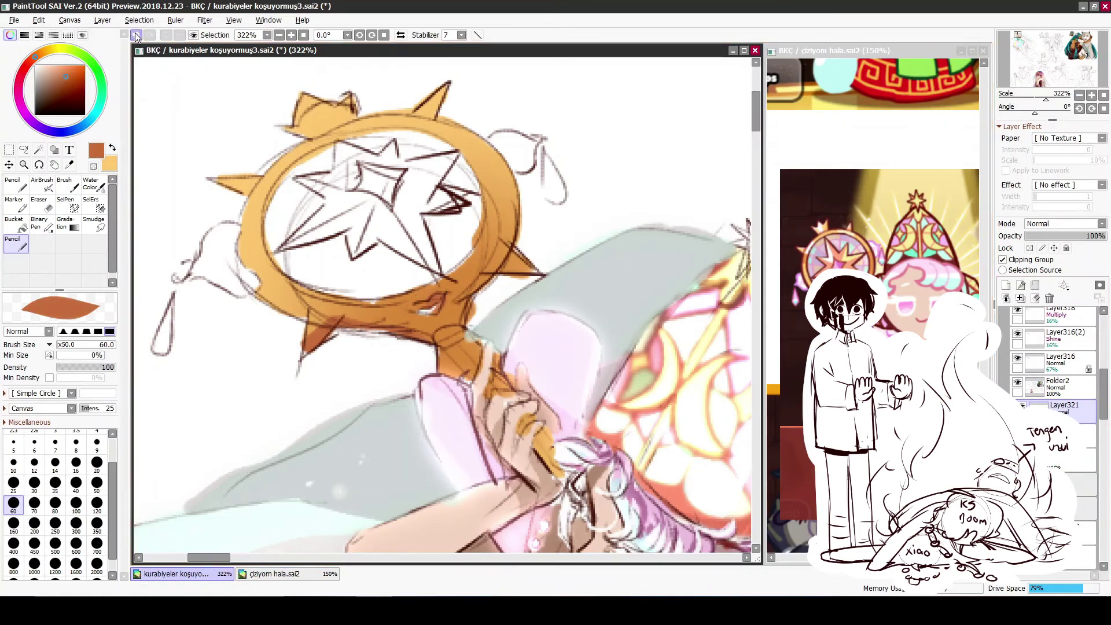
Set the brush size to 30 and paint reddish-brown shading on the staff's ring, spikes, top ornament and shaft
{"action": "left_click", "coordinate": [34, 484]}
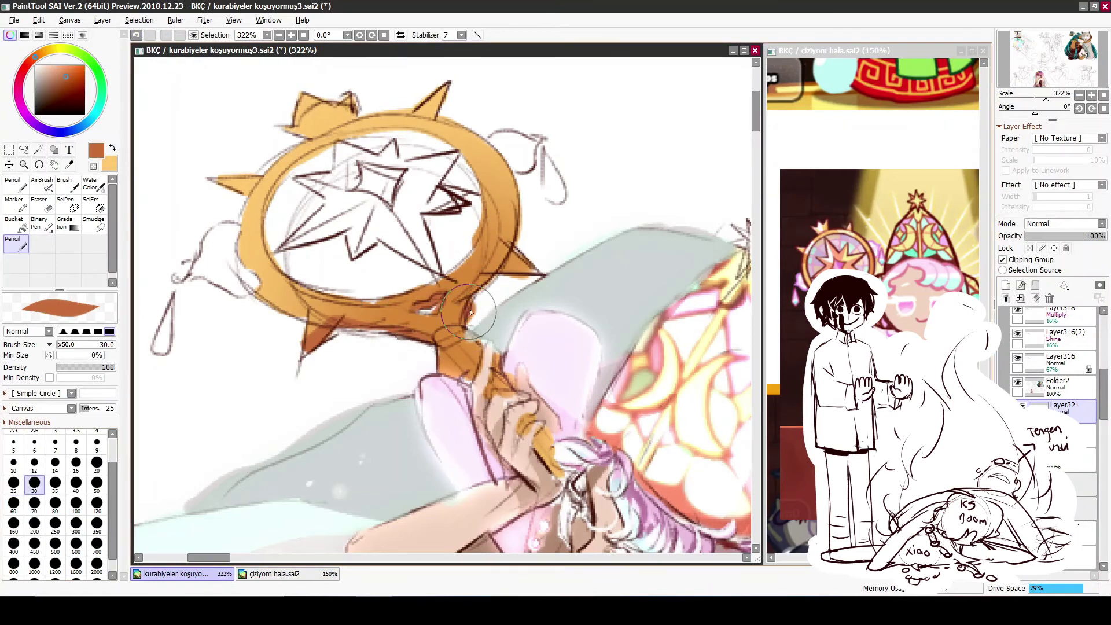
{"action": "scroll", "coordinate": [568, 291], "scroll_direction": "left", "scroll_amount": 2}
{"action": "left_click_drag", "start_coordinate": [338, 232], "coordinate": [389, 320]}
{"action": "scroll", "coordinate": [308, 257], "scroll_direction": "up", "scroll_amount": 2}
{"action": "scroll", "coordinate": [308, 257], "scroll_direction": "right", "scroll_amount": 2}
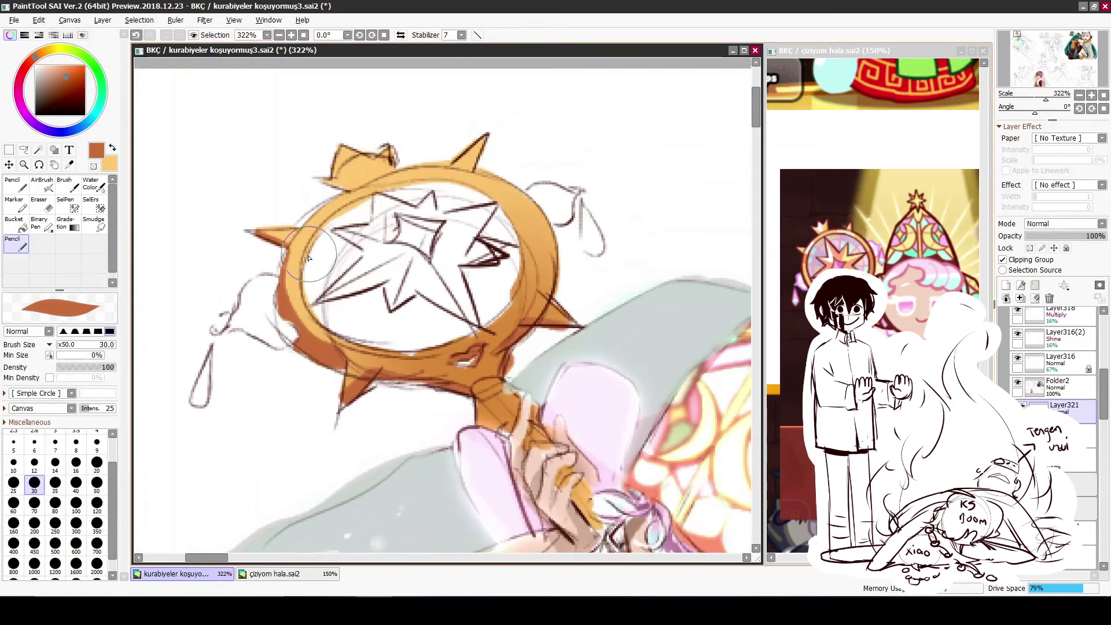
{"action": "mouse_move", "coordinate": [309, 243]}
{"action": "left_mouse_down"}
{"action": "mouse_move", "coordinate": [541, 251]}
{"action": "mouse_move", "coordinate": [518, 289]}
{"action": "left_mouse_up"}
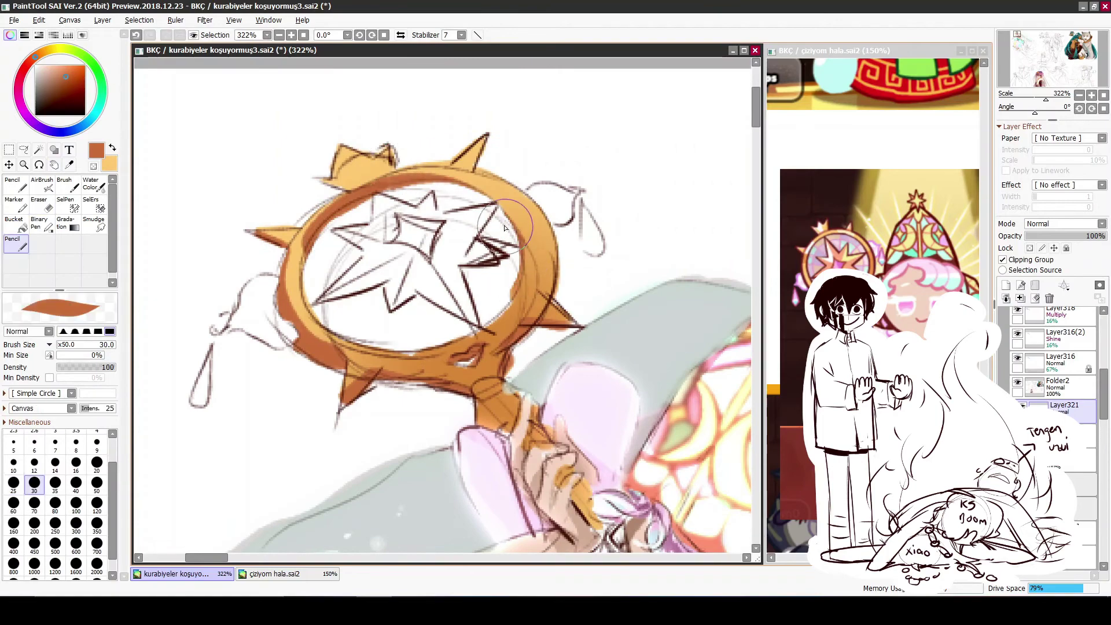
{"action": "left_click_drag", "start_coordinate": [318, 179], "coordinate": [344, 148]}
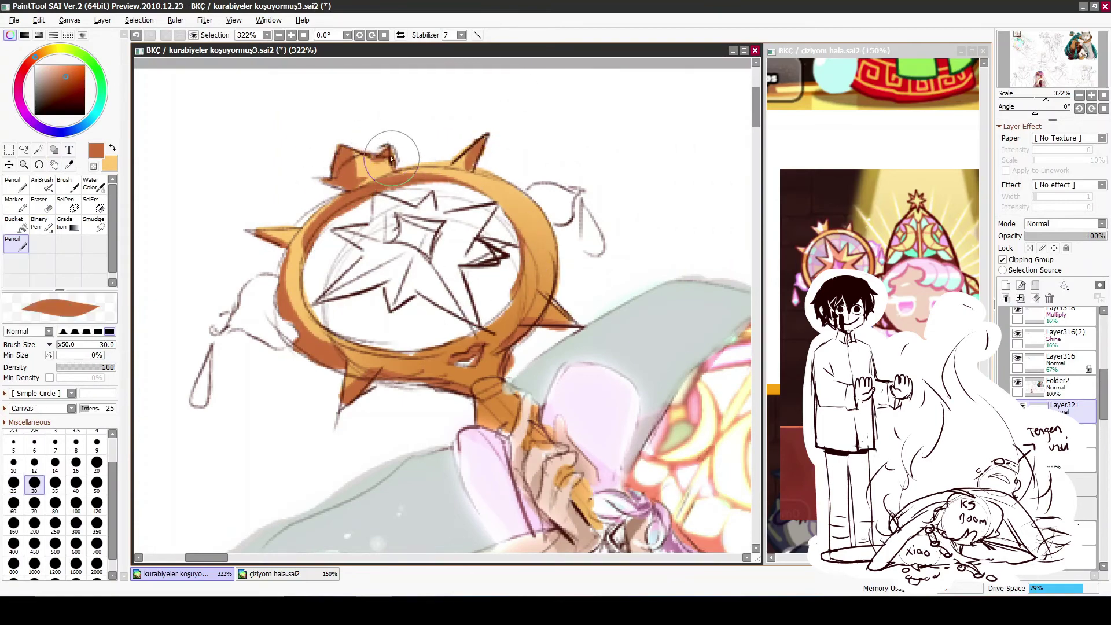
{"action": "left_click_drag", "start_coordinate": [492, 398], "coordinate": [331, 143]}
{"action": "scroll", "coordinate": [351, 184], "scroll_direction": "down", "scroll_amount": 5}
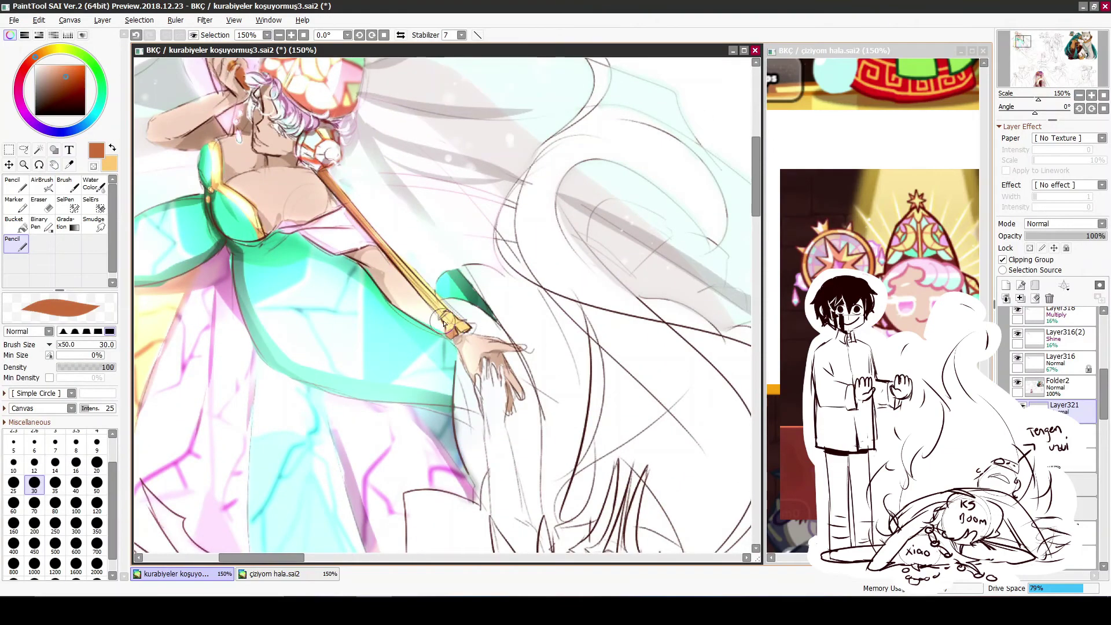
Add a clipped layer over the staff with pale peach highlights, set to Shine mode at 36% opacity
{"action": "left_click_drag", "start_coordinate": [389, 258], "coordinate": [562, 427]}
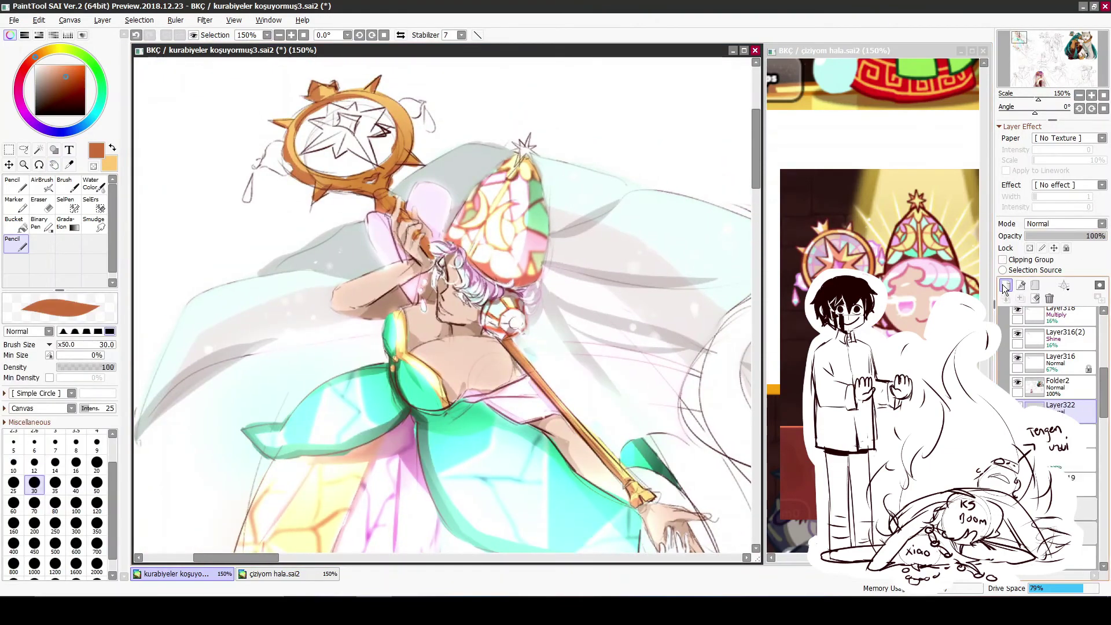
{"action": "left_click", "coordinate": [49, 66]}
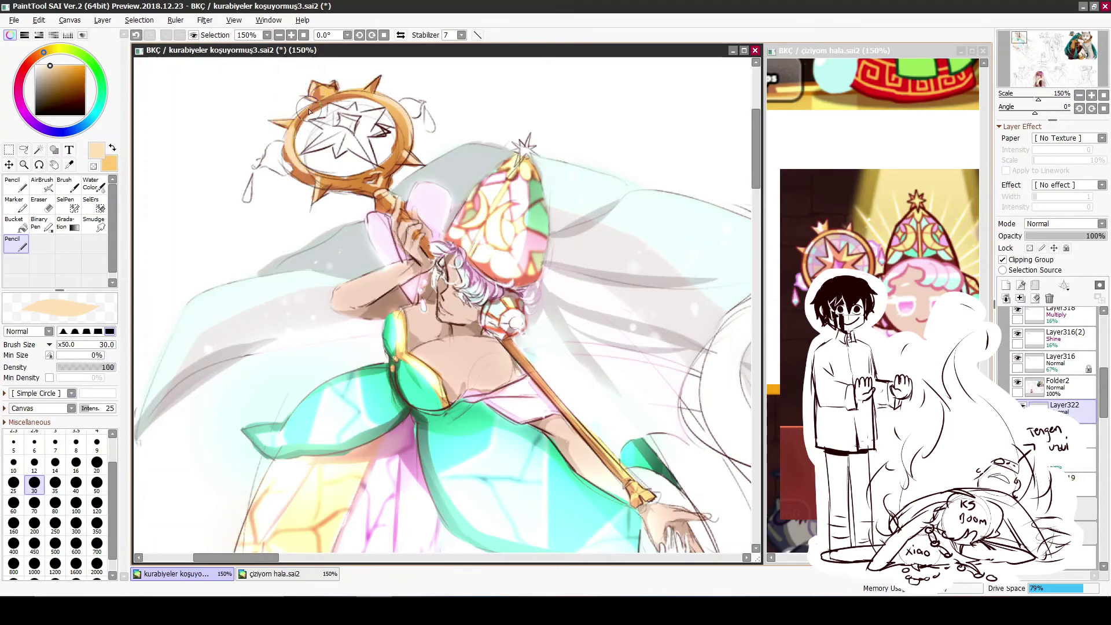
{"action": "left_click", "coordinate": [1064, 223]}
{"action": "left_click", "coordinate": [1044, 291]}
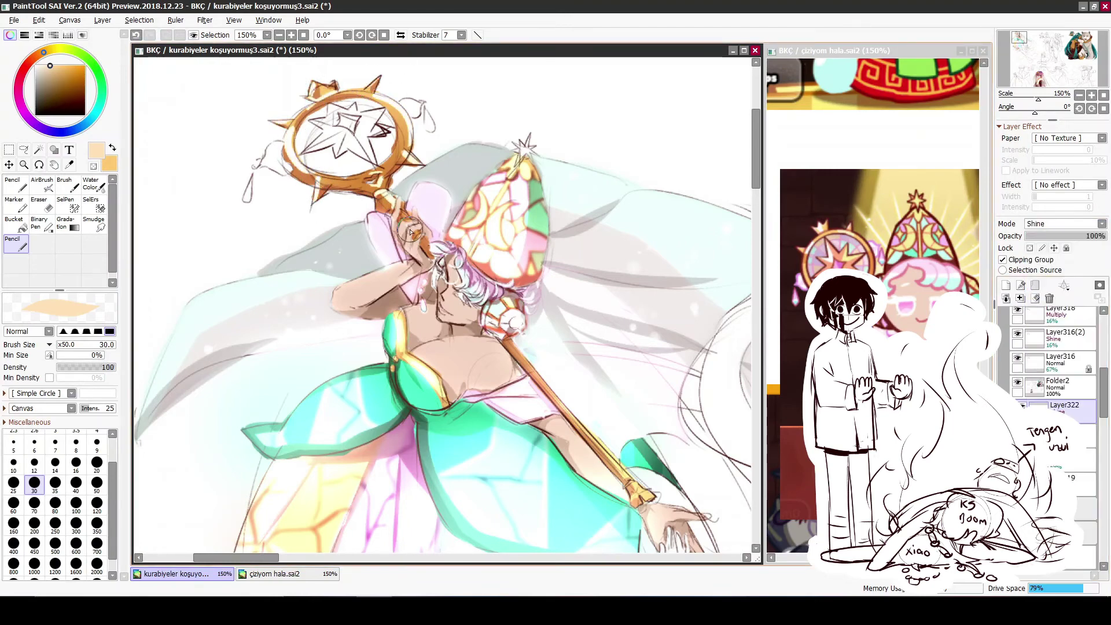
{"action": "scroll", "coordinate": [409, 231], "scroll_direction": "down", "scroll_amount": 3}
{"action": "scroll", "coordinate": [400, 219], "scroll_direction": "right", "scroll_amount": 3}
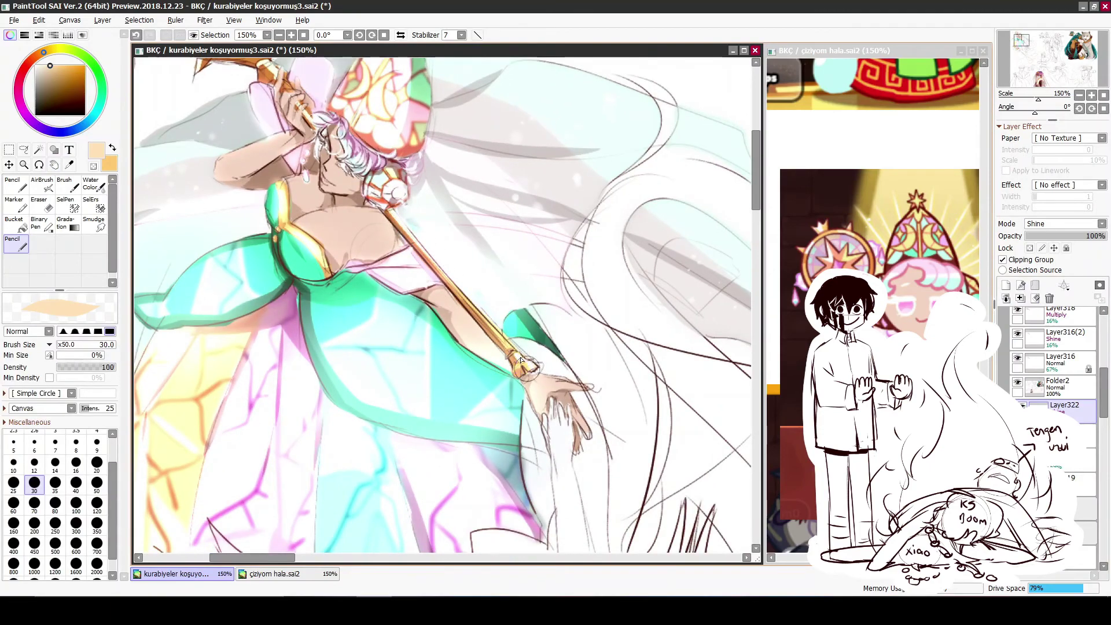
{"action": "scroll", "coordinate": [520, 360], "scroll_direction": "up", "scroll_amount": 3}
{"action": "scroll", "coordinate": [521, 360], "scroll_direction": "left", "scroll_amount": 3}
Add a new layer and fill the star inside the staff's ring with coral sampled from the reference
{"action": "left_click", "coordinate": [1005, 284]}
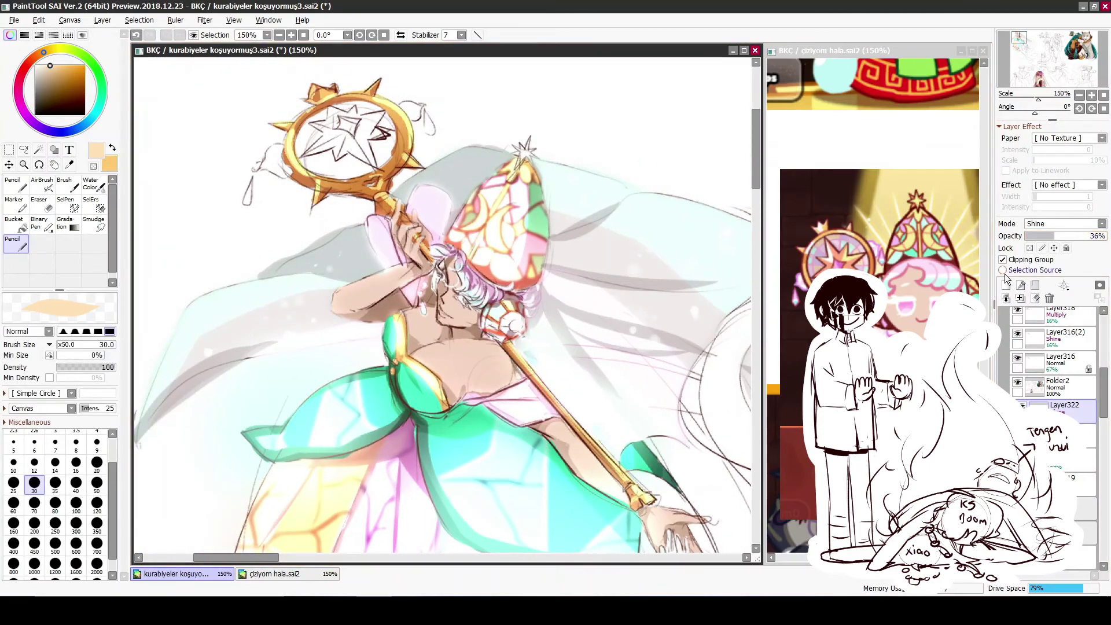
{"action": "left_click", "coordinate": [848, 266], "text": "alt"}
{"action": "mouse_move", "coordinate": [315, 119]}
{"action": "left_mouse_down"}
{"action": "mouse_move", "coordinate": [321, 130]}
{"action": "mouse_move", "coordinate": [338, 122]}
{"action": "mouse_move", "coordinate": [329, 133]}
{"action": "mouse_move", "coordinate": [351, 150]}
{"action": "left_mouse_up"}
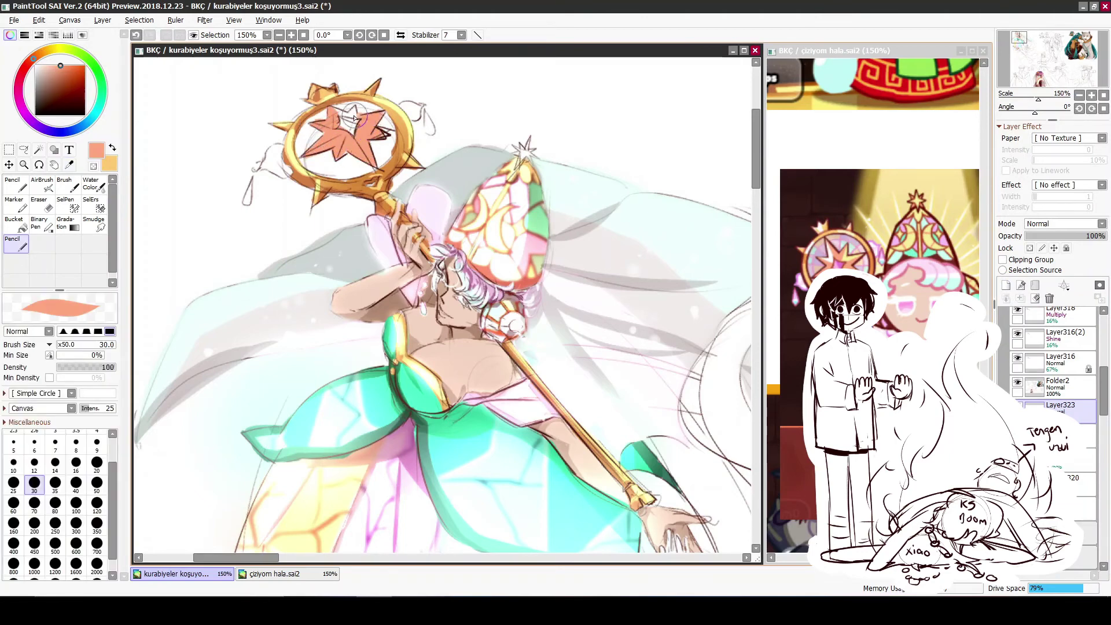
Add another layer over the coral star and paint its points yellow with colours sampled from the reference
{"action": "key", "text": "ctrl+shift+n"}
{"action": "key", "text": "alt"}
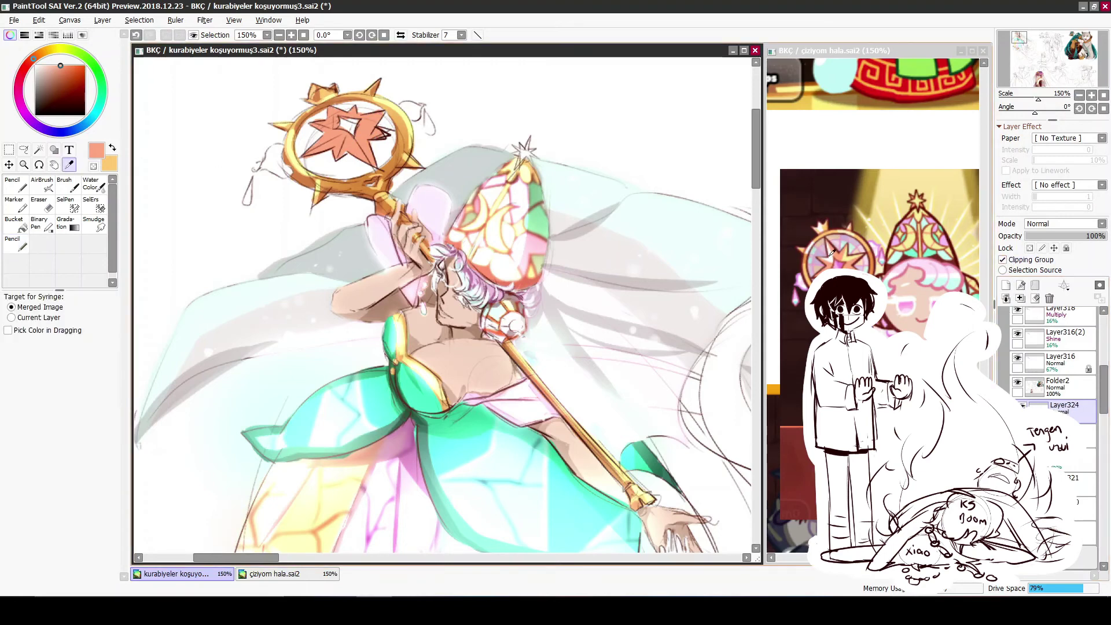
{"action": "left_click", "coordinate": [848, 253], "text": "alt"}
{"action": "mouse_move", "coordinate": [324, 142]}
{"action": "left_mouse_down"}
{"action": "mouse_move", "coordinate": [304, 157]}
{"action": "mouse_move", "coordinate": [336, 144]}
{"action": "mouse_move", "coordinate": [342, 167]}
{"action": "mouse_move", "coordinate": [349, 160]}
{"action": "left_mouse_up"}
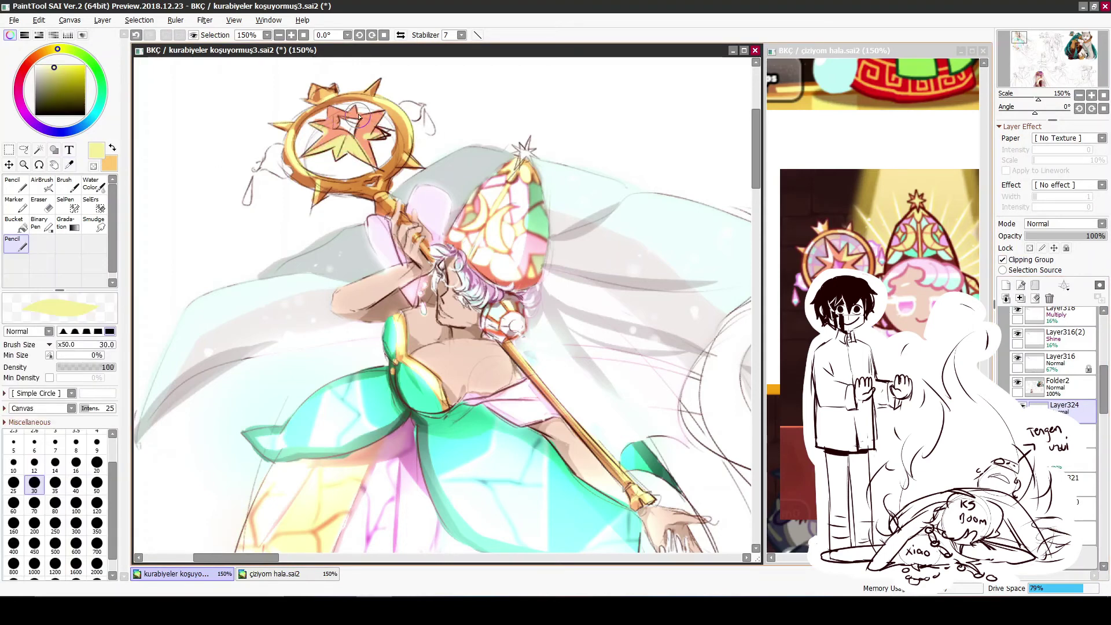
{"action": "left_click", "coordinate": [902, 286], "text": "alt"}
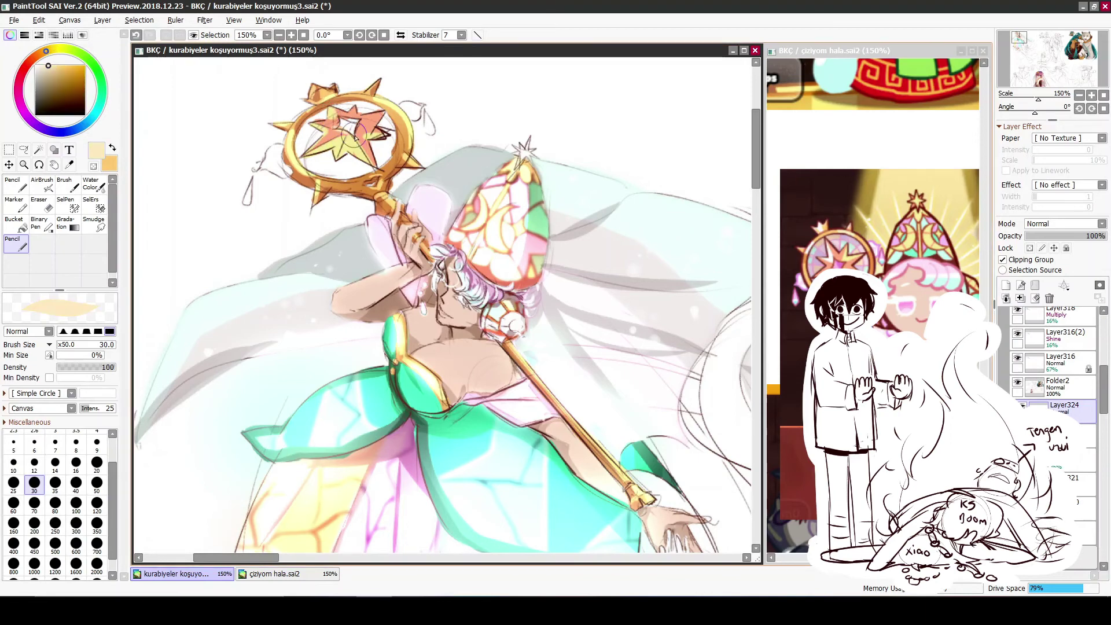
Add a clipped layer over the star, shade its facets reddish brown, and set the layer to Multiply at 73% opacity
{"action": "left_click", "coordinate": [1006, 285]}
{"action": "left_click", "coordinate": [1003, 260]}
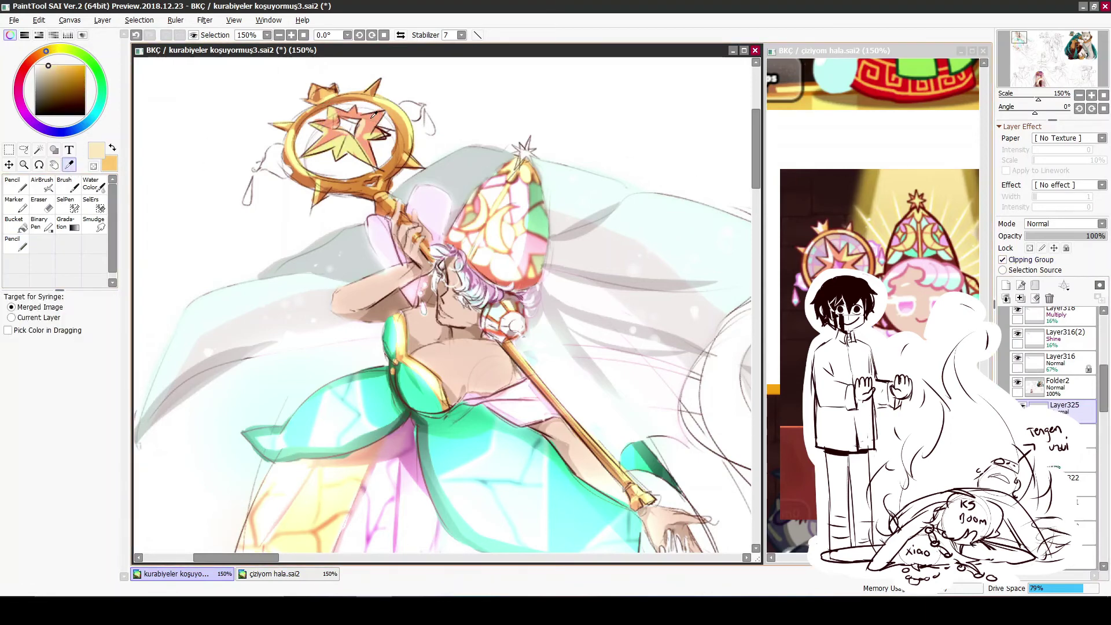
{"action": "left_click", "coordinate": [279, 147], "text": "alt"}
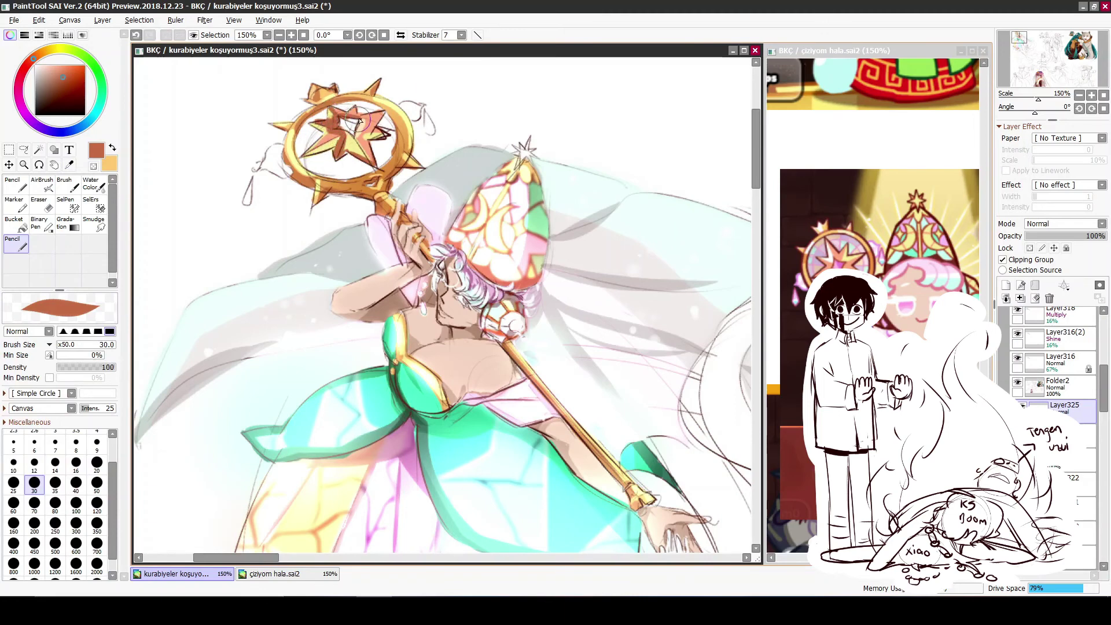
{"action": "left_click", "coordinate": [1063, 223]}
{"action": "left_click", "coordinate": [1041, 245]}
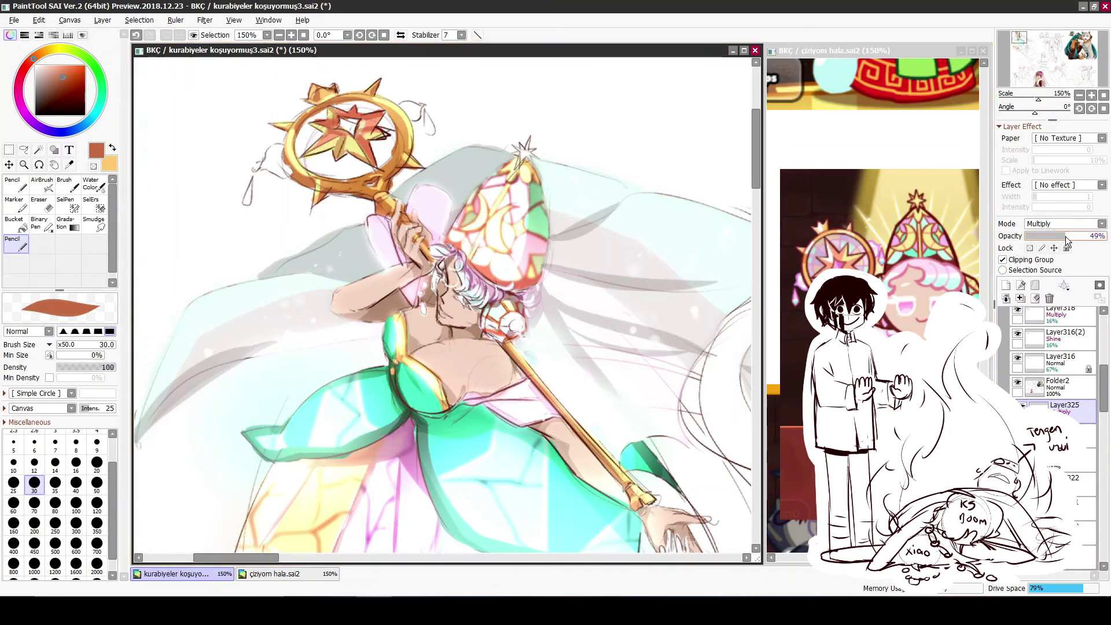
Add a clipped layer with pale peach highlights on the star, set to Shine mode at 61% opacity
{"action": "left_click", "coordinate": [1005, 285]}
{"action": "left_click", "coordinate": [44, 66]}
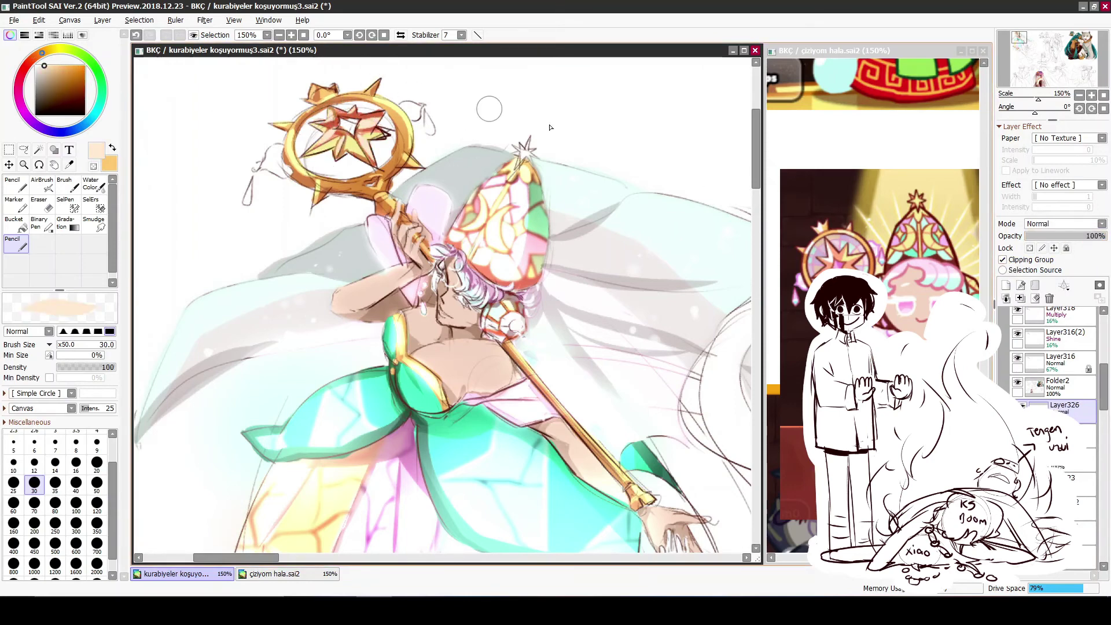
{"action": "left_click", "coordinate": [1064, 224]}
{"action": "left_click", "coordinate": [1047, 303]}
{"action": "left_click_drag", "start_coordinate": [1102, 235], "coordinate": [1075, 236]}
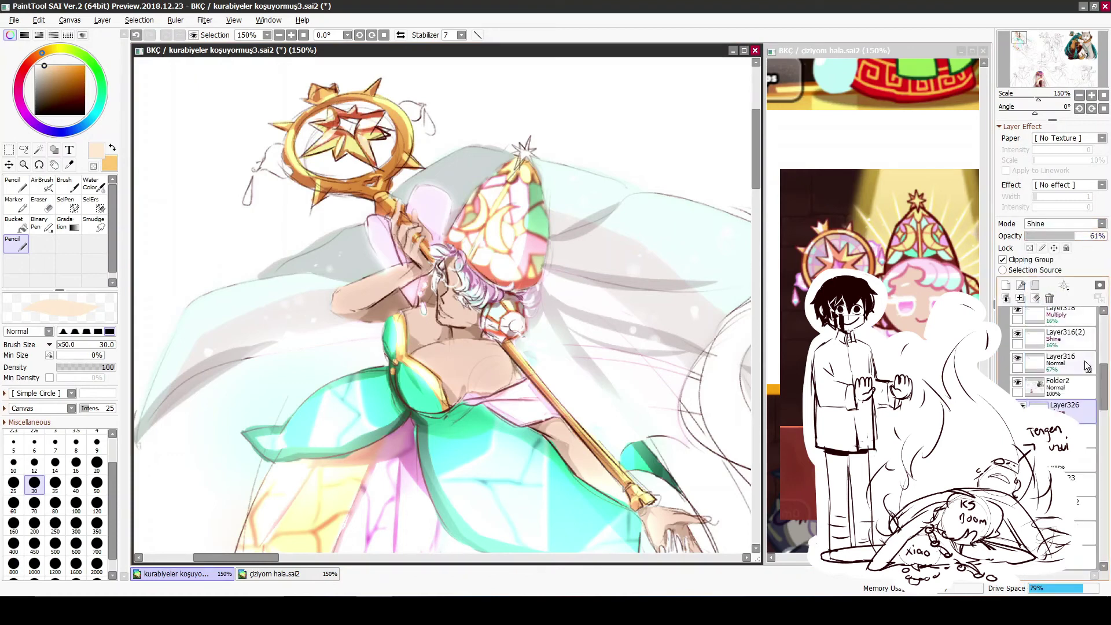
Paint the star's centre gem magenta from the reference on a new layer, lock its transparency, and add darker purple and pink facets
{"action": "key", "text": "alt"}
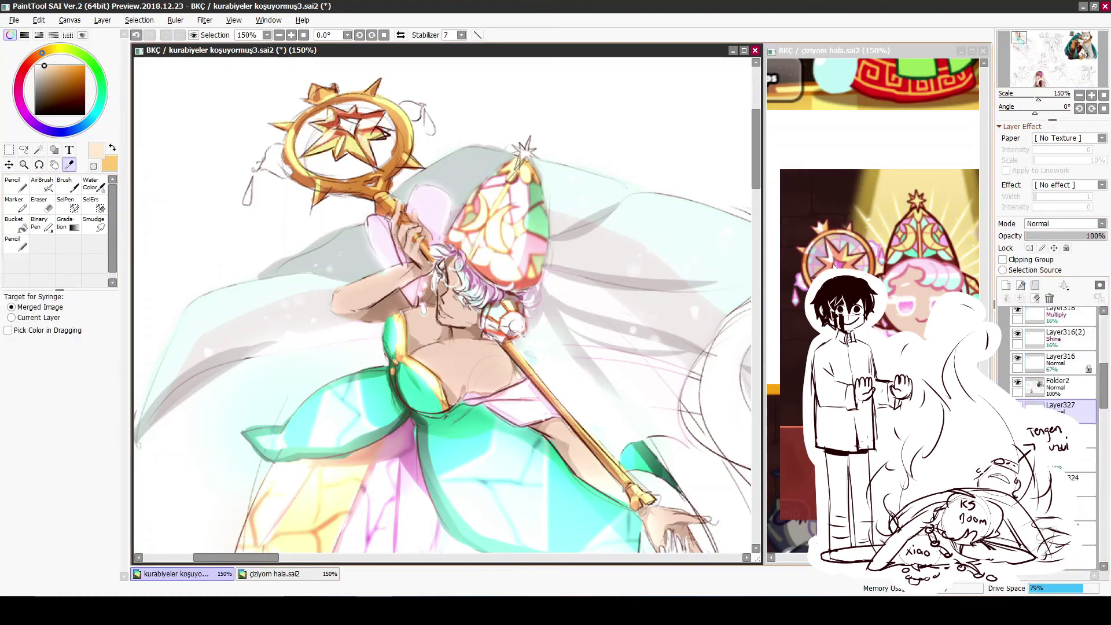
{"action": "left_click", "coordinate": [844, 261]}
{"action": "left_click", "coordinate": [845, 261], "text": "alt"}
{"action": "left_click", "coordinate": [342, 123]}
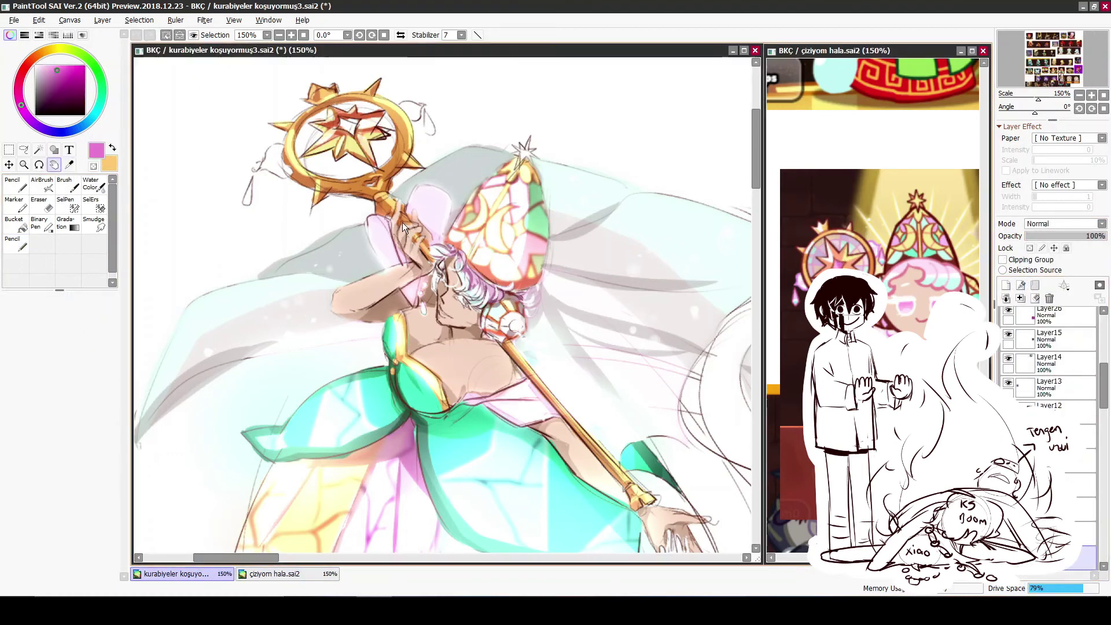
{"action": "left_click", "coordinate": [348, 124], "text": "alt"}
{"action": "left_click_drag", "start_coordinate": [345, 122], "coordinate": [349, 123]}
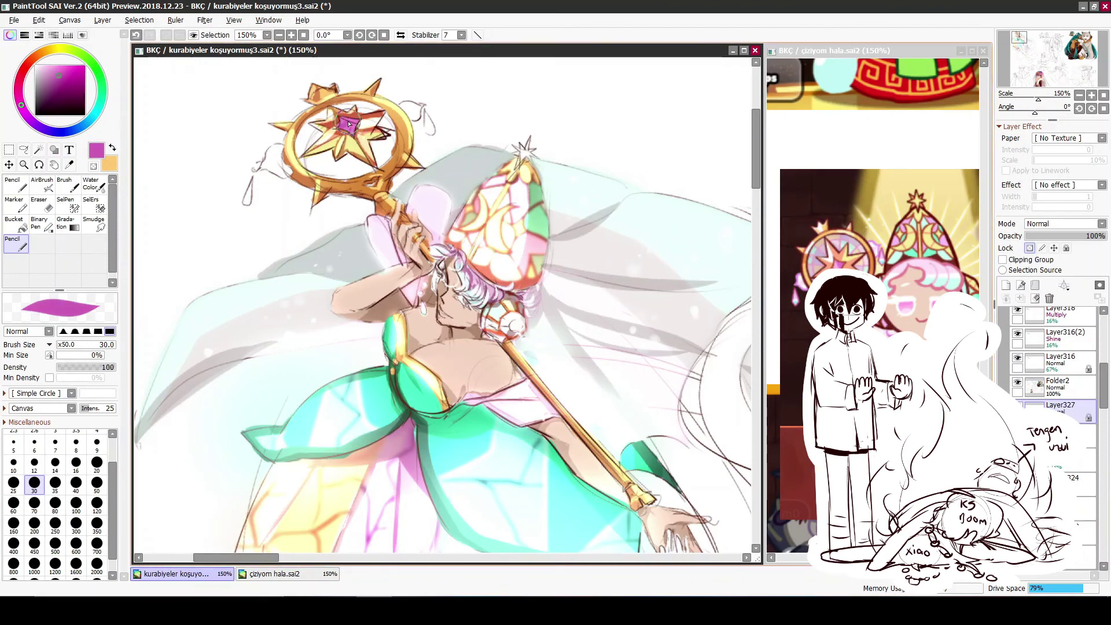
{"action": "left_click", "coordinate": [349, 149], "text": "alt"}
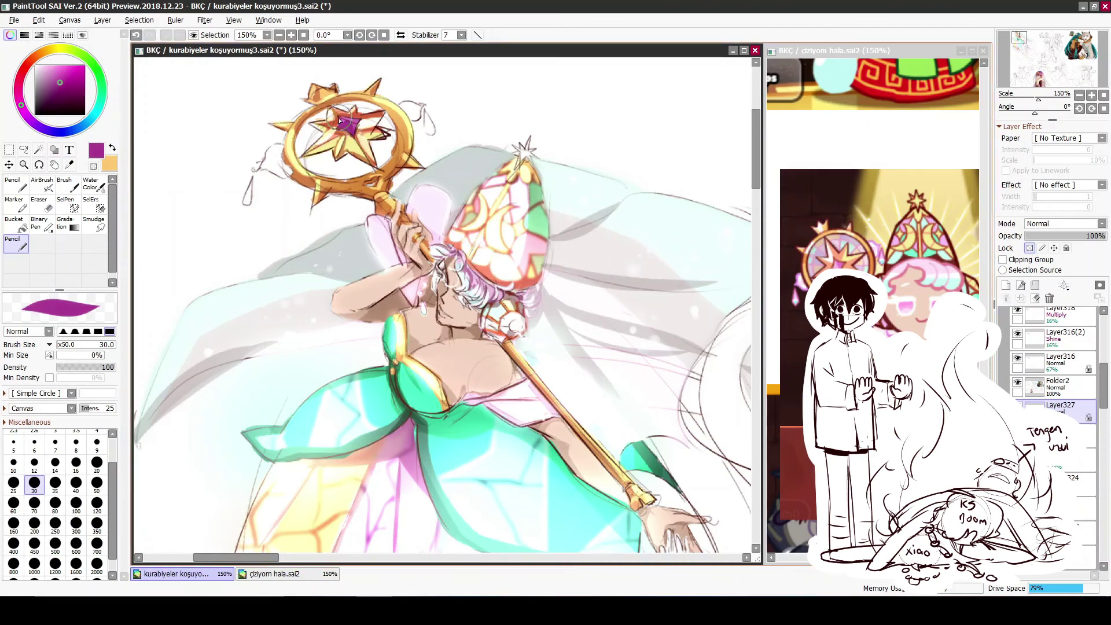
{"action": "left_click", "coordinate": [388, 131], "text": "alt"}
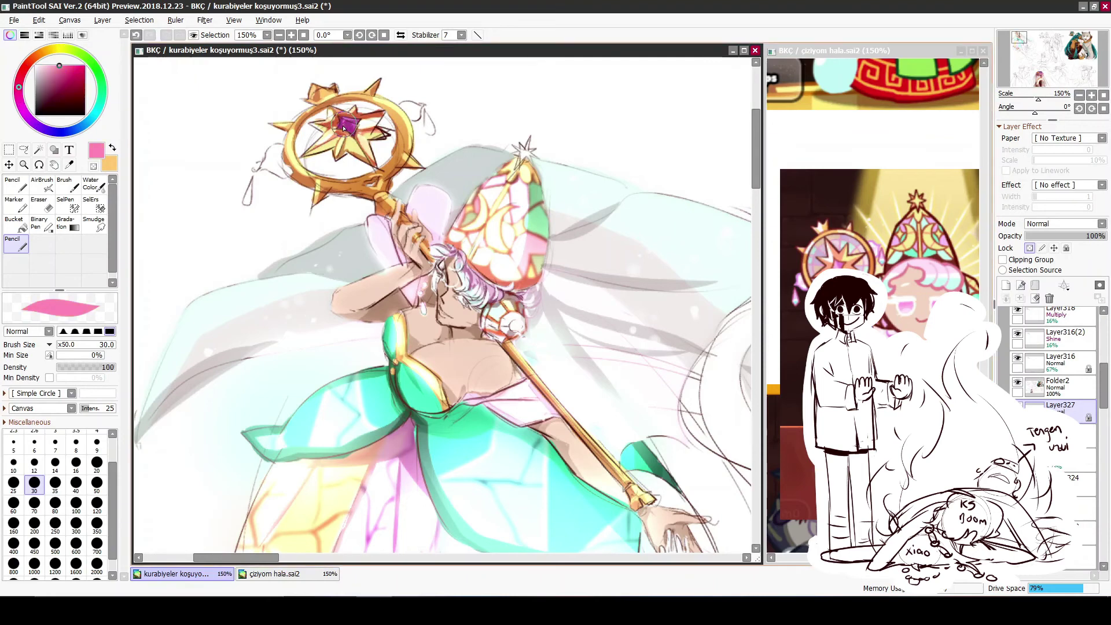
Fill the ring's interior with lavender on a new layer behind the star, lock its transparency, and tint areas mint and pale pink
{"action": "left_click_drag", "start_coordinate": [335, 181], "coordinate": [350, 226]}
{"action": "scroll", "coordinate": [1053, 359], "scroll_direction": "down", "scroll_amount": 2}
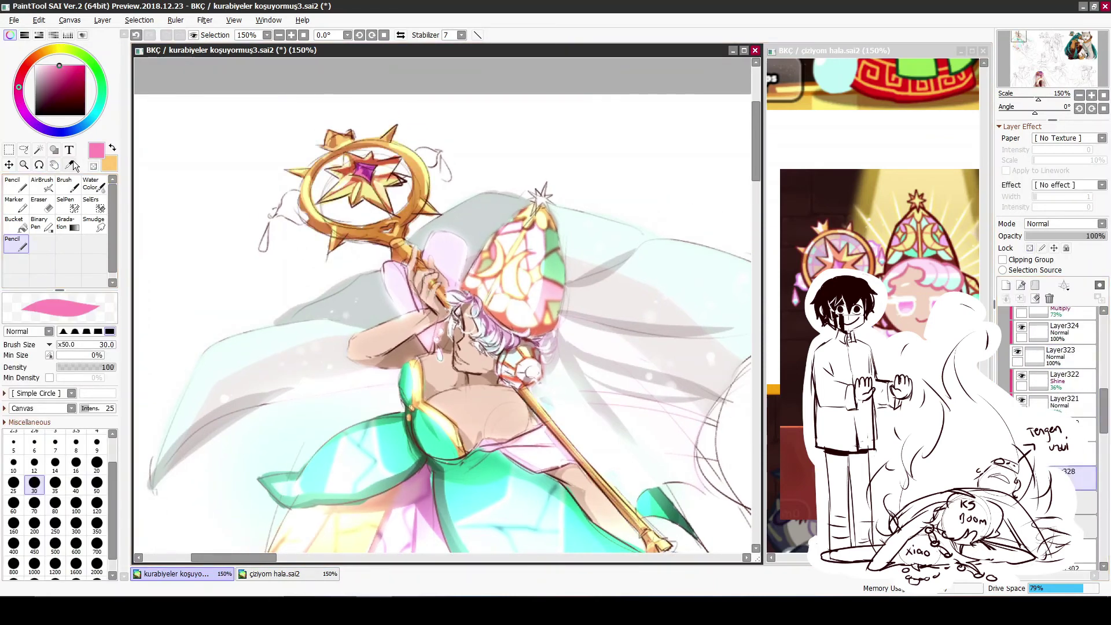
{"action": "left_click", "coordinate": [342, 186], "text": "alt"}
{"action": "mouse_move", "coordinate": [341, 186]}
{"action": "left_mouse_down"}
{"action": "mouse_move", "coordinate": [377, 202]}
{"action": "mouse_move", "coordinate": [399, 180]}
{"action": "mouse_move", "coordinate": [359, 214]}
{"action": "mouse_move", "coordinate": [398, 225]}
{"action": "left_mouse_up"}
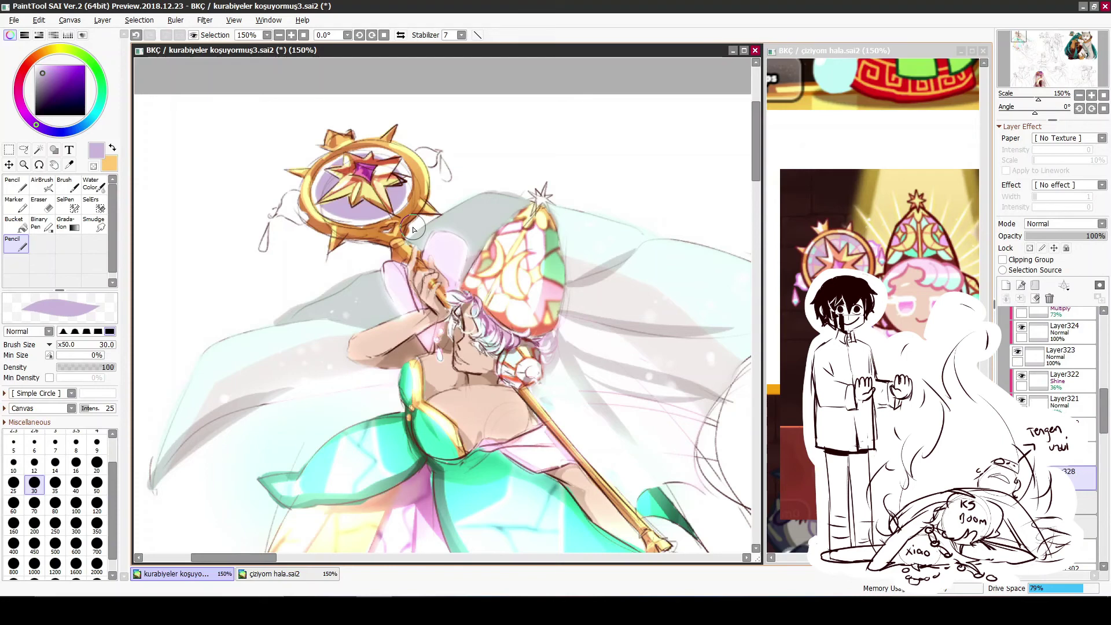
{"action": "mouse_move", "coordinate": [412, 228]}
{"action": "left_mouse_down"}
{"action": "mouse_move", "coordinate": [330, 162]}
{"action": "mouse_move", "coordinate": [382, 214]}
{"action": "mouse_move", "coordinate": [347, 156]}
{"action": "mouse_move", "coordinate": [307, 214]}
{"action": "mouse_move", "coordinate": [405, 174]}
{"action": "mouse_move", "coordinate": [315, 185]}
{"action": "mouse_move", "coordinate": [312, 208]}
{"action": "mouse_move", "coordinate": [341, 197]}
{"action": "mouse_move", "coordinate": [364, 214]}
{"action": "mouse_move", "coordinate": [388, 206]}
{"action": "mouse_move", "coordinate": [362, 160]}
{"action": "left_mouse_up"}
{"action": "left_click", "coordinate": [1029, 247]}
{"action": "left_click", "coordinate": [451, 231], "text": "alt"}
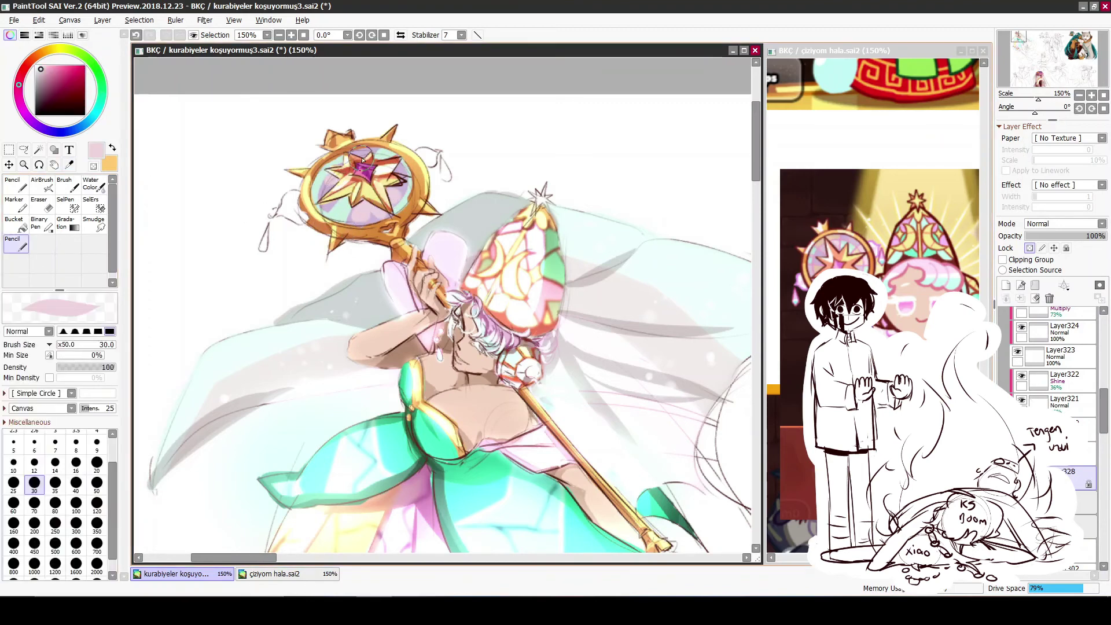
Softly shade the ring's interior dark wine on a clipped layer with the size 80 Pencil, in Multiply mode at reduced opacity
{"action": "key", "text": "ctrl+shift+n"}
{"action": "key", "text": "n"}
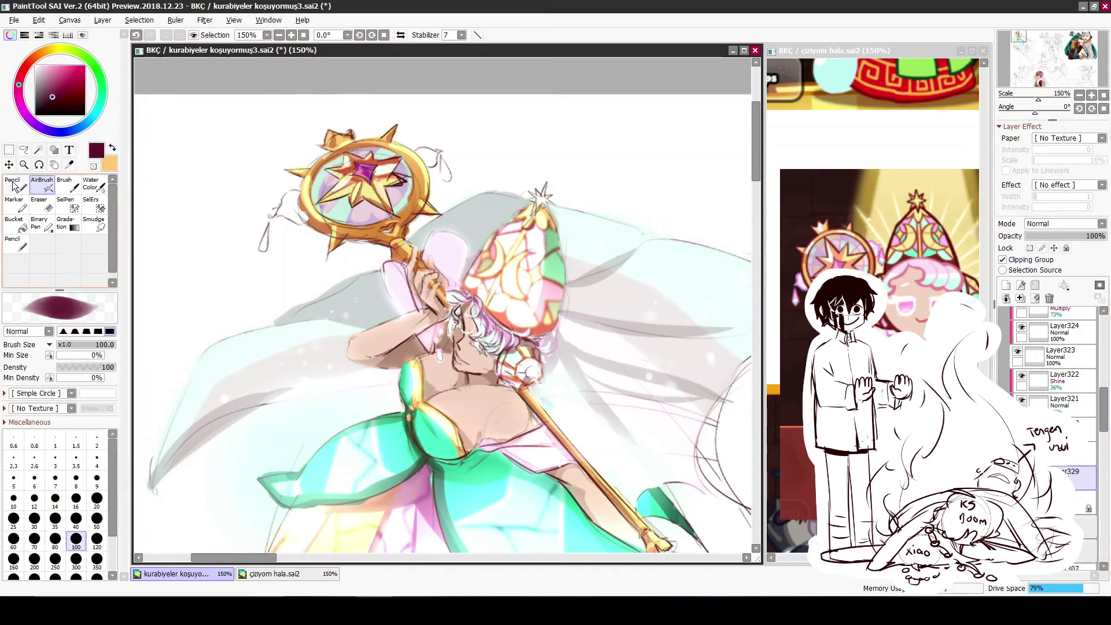
{"action": "key", "text": "bracketleft"}
{"action": "key", "text": "bracketleft"}
{"action": "key", "text": "bracketleft"}
{"action": "key", "text": "bracketleft"}
{"action": "left_click", "coordinate": [1063, 223]}
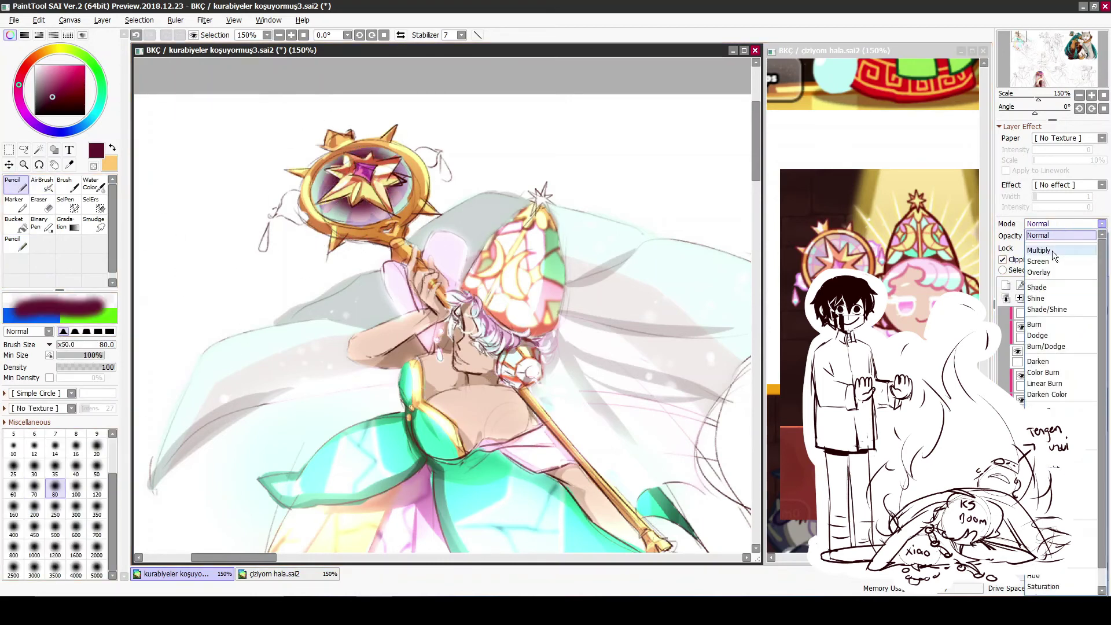
{"action": "left_click", "coordinate": [1047, 242]}
{"action": "left_click", "coordinate": [1054, 236]}
Add another clipped layer and paint dark maroon shadows inside the ring with brush size 30, undoing the last two strokes
{"action": "left_click", "coordinate": [1006, 286]}
{"action": "key", "text": "n"}
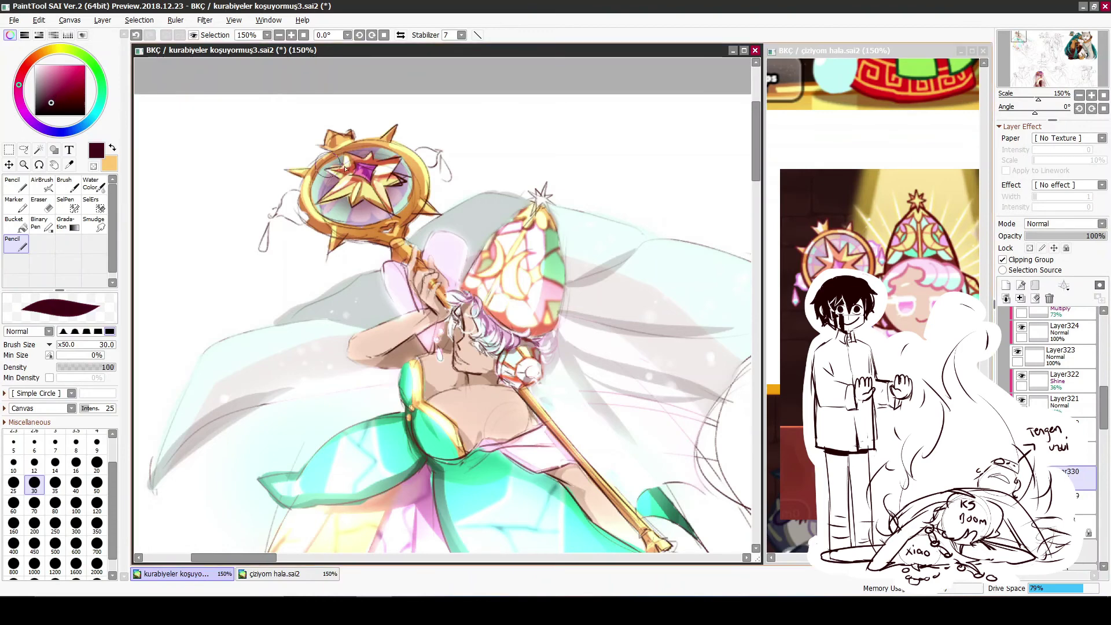
{"action": "mouse_move", "coordinate": [376, 152]}
{"action": "left_mouse_down"}
{"action": "mouse_move", "coordinate": [336, 181]}
{"action": "mouse_move", "coordinate": [372, 161]}
{"action": "mouse_move", "coordinate": [347, 152]}
{"action": "mouse_move", "coordinate": [372, 210]}
{"action": "mouse_move", "coordinate": [309, 211]}
{"action": "left_mouse_up"}
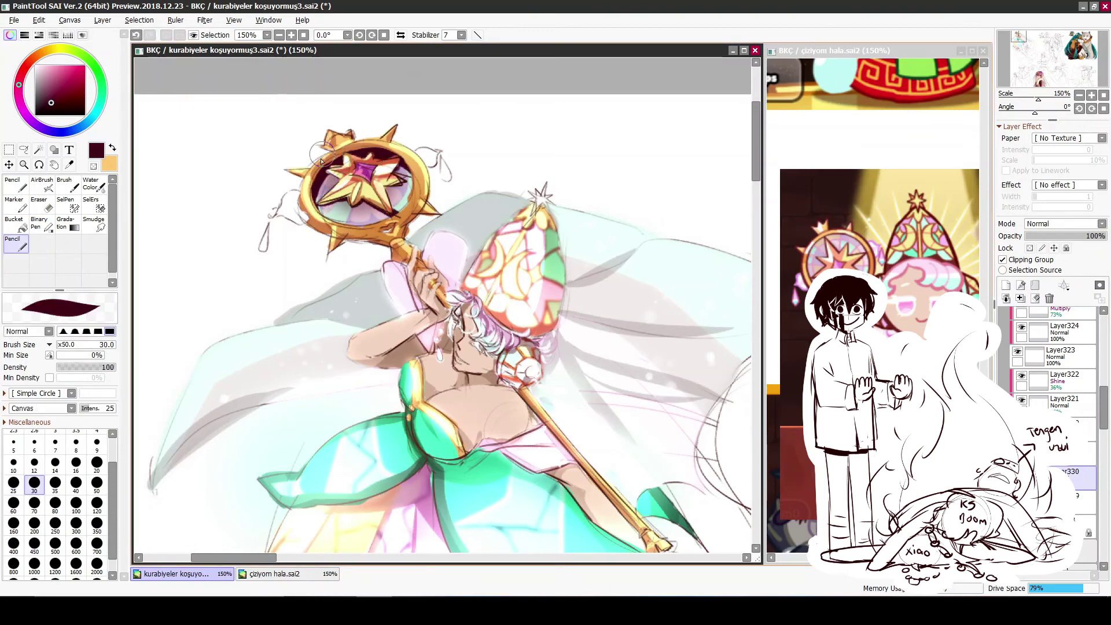
{"action": "left_click_drag", "start_coordinate": [321, 160], "coordinate": [315, 220]}
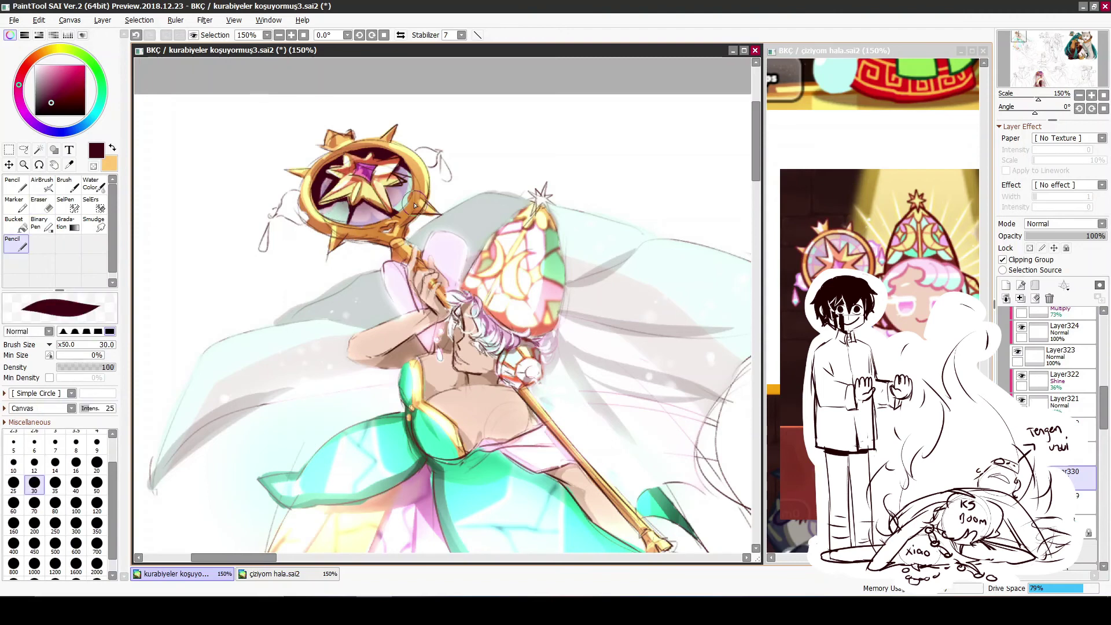
{"action": "key", "text": "ctrl+z"}
{"action": "key", "text": "ctrl+z"}
Paint a soft pink glow around the staff head on a new layer above the staff with the size 200 Pencil, in Shine mode at 39% opacity
{"action": "left_click", "coordinate": [1066, 380]}
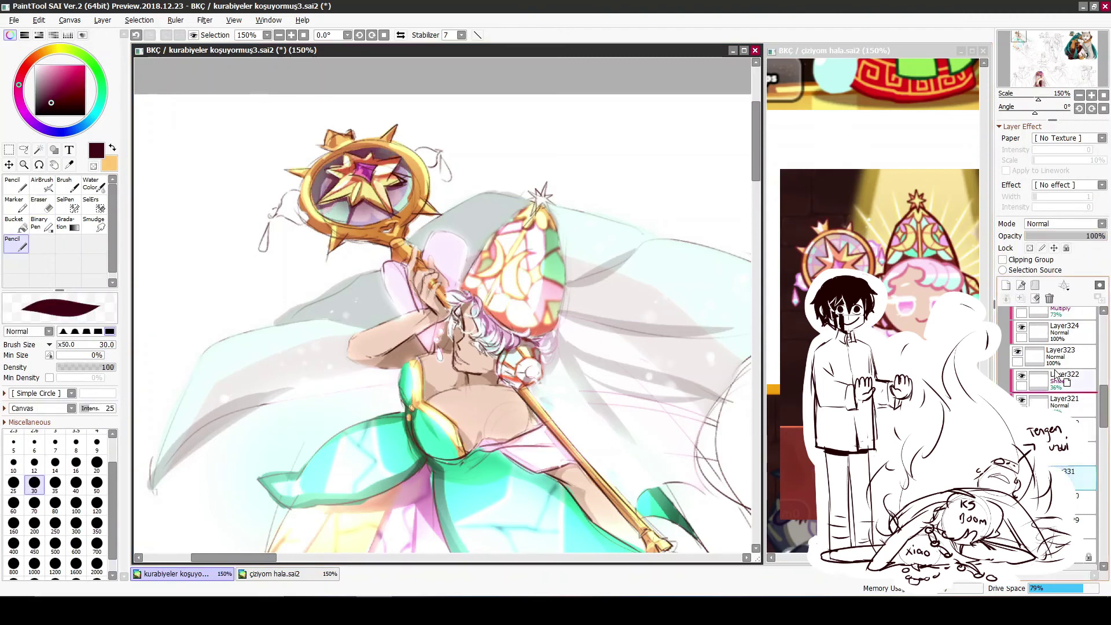
{"action": "scroll", "coordinate": [1066, 381], "scroll_direction": "down", "scroll_amount": 3}
{"action": "left_click", "coordinate": [11, 183]}
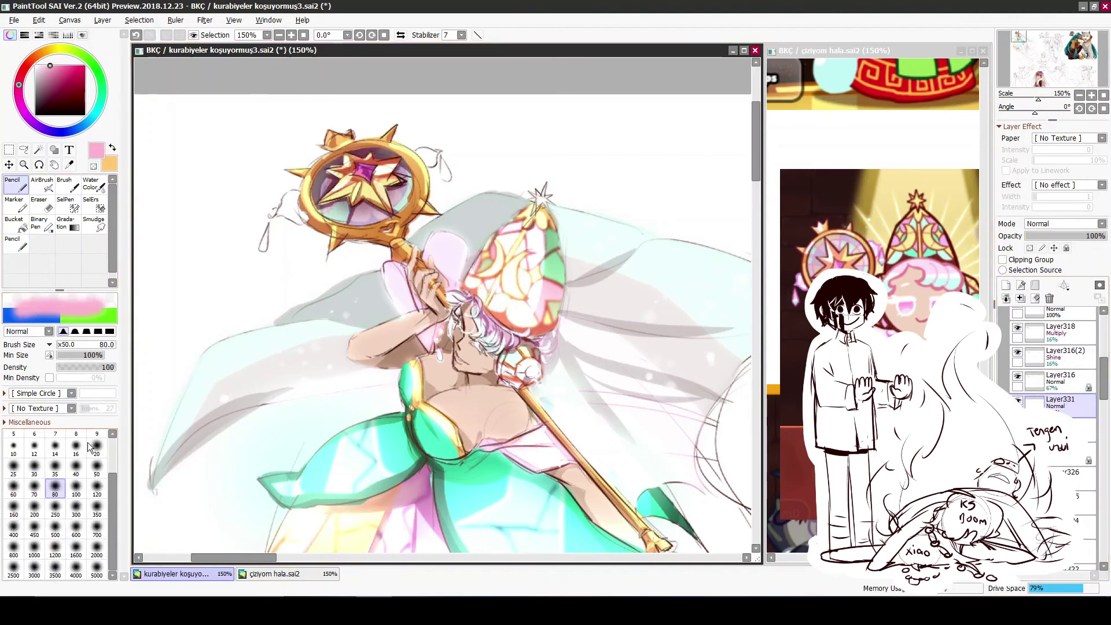
{"action": "left_click", "coordinate": [34, 506]}
{"action": "left_click_drag", "start_coordinate": [324, 139], "coordinate": [405, 225]}
{"action": "left_click", "coordinate": [1063, 224]}
{"action": "left_click", "coordinate": [1059, 254]}
{"action": "left_click", "coordinate": [1057, 235]}
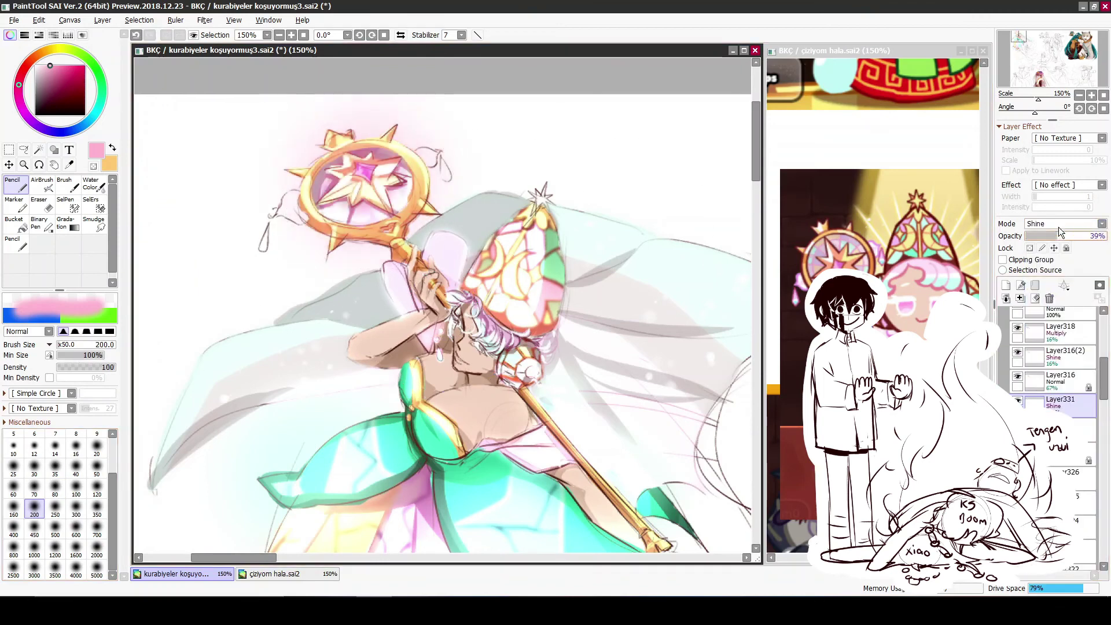
Set the staff glow layer to 46% opacity and colour the staff head's hanging ornaments pale lavender with the Pencil on a new layer below Folder2
{"action": "left_click_drag", "start_coordinate": [1059, 230], "coordinate": [1075, 249]}
{"action": "left_click", "coordinate": [1007, 285]}
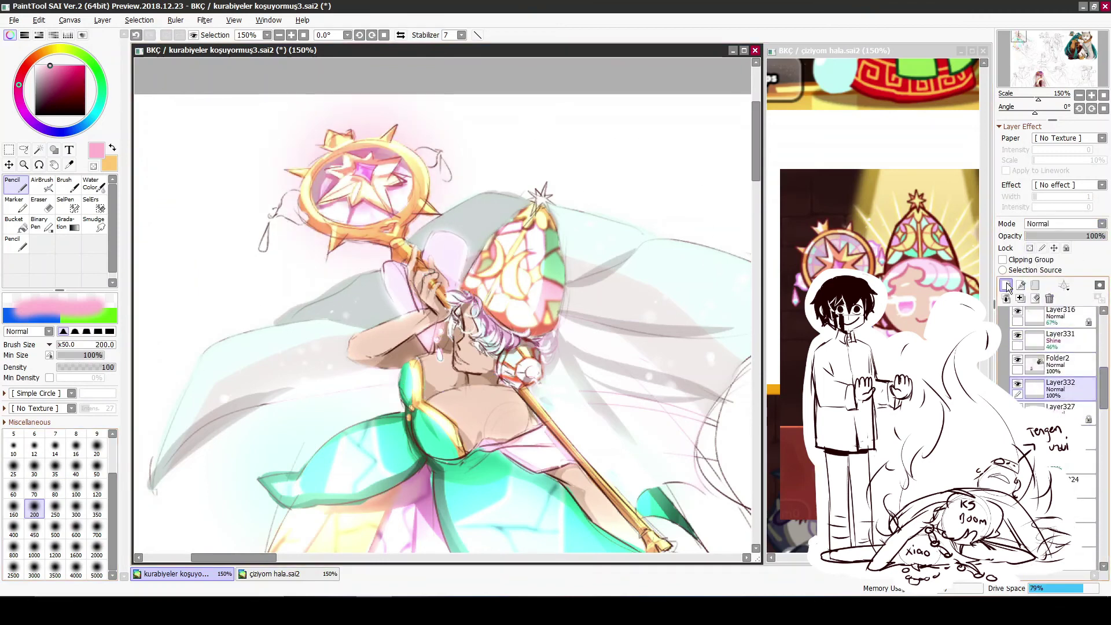
{"action": "left_click", "coordinate": [15, 243]}
{"action": "left_click", "coordinate": [290, 215], "text": "alt"}
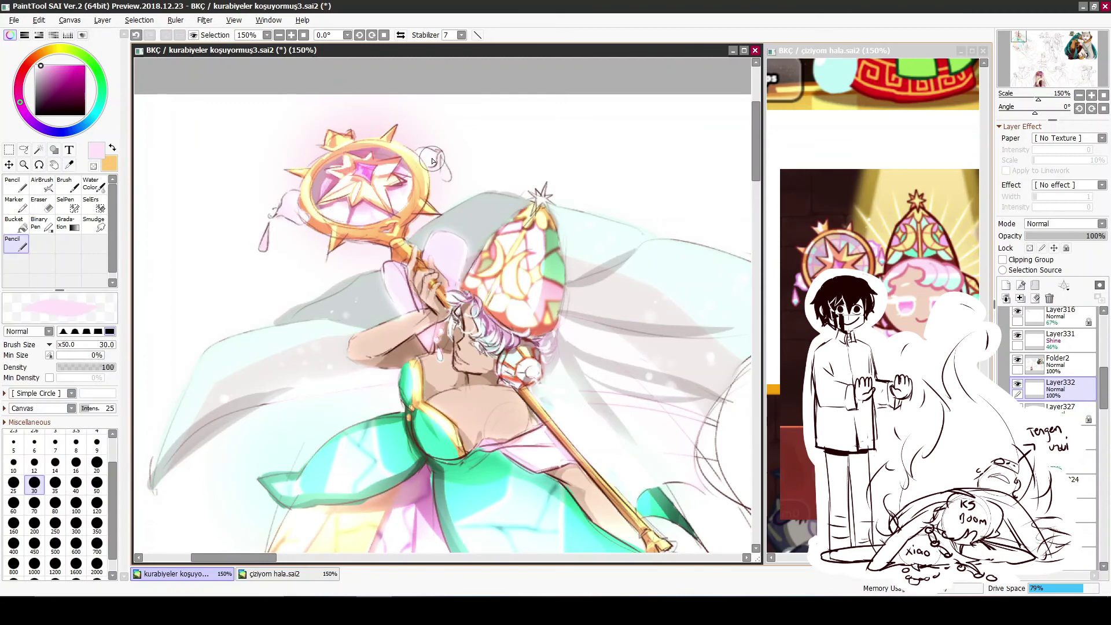
Lock the ornament layer's transparency and shade the staff's hanging ornaments in dusky purple with the size 30 Pencil
{"action": "left_click", "coordinate": [1029, 247]}
{"action": "left_click", "coordinate": [48, 82]}
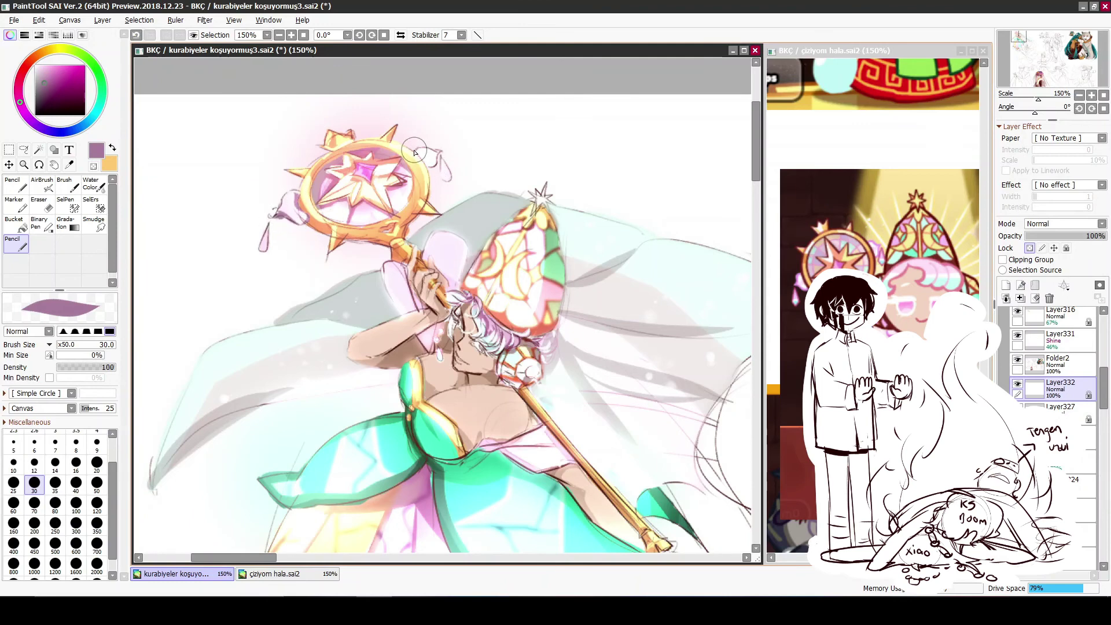
{"action": "left_click_drag", "start_coordinate": [428, 152], "coordinate": [444, 153]}
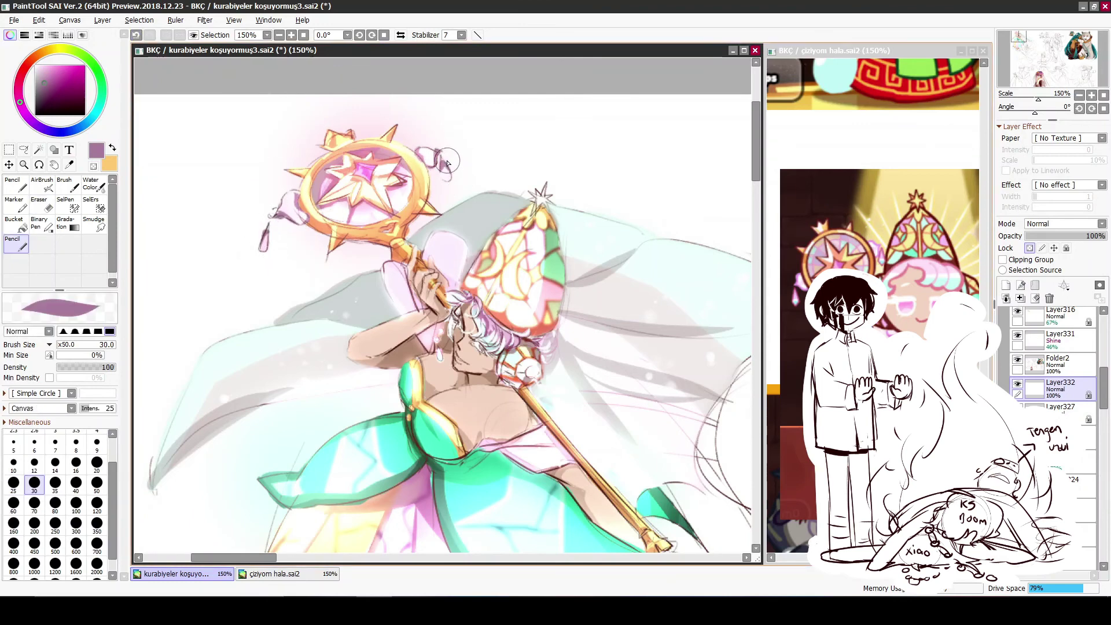
{"action": "scroll", "coordinate": [459, 302], "scroll_direction": "down", "scroll_amount": 3}
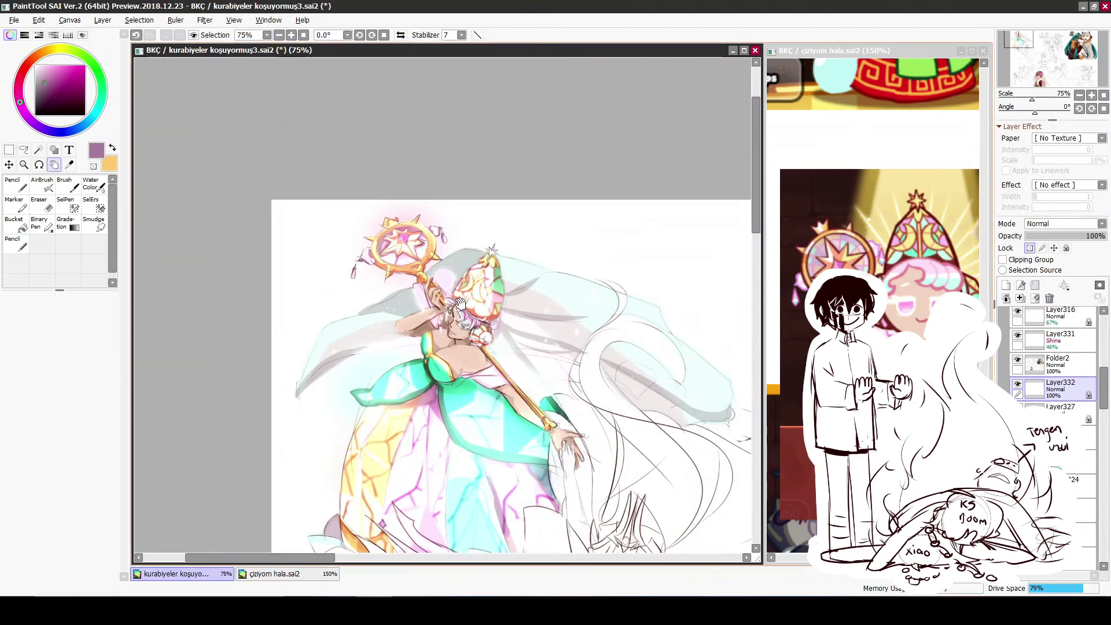
{"action": "mouse_move", "coordinate": [458, 302]}
{"action": "left_mouse_down"}
{"action": "mouse_move", "coordinate": [431, 249]}
{"action": "mouse_move", "coordinate": [428, 264]}
{"action": "mouse_move", "coordinate": [425, 227]}
{"action": "left_mouse_up"}
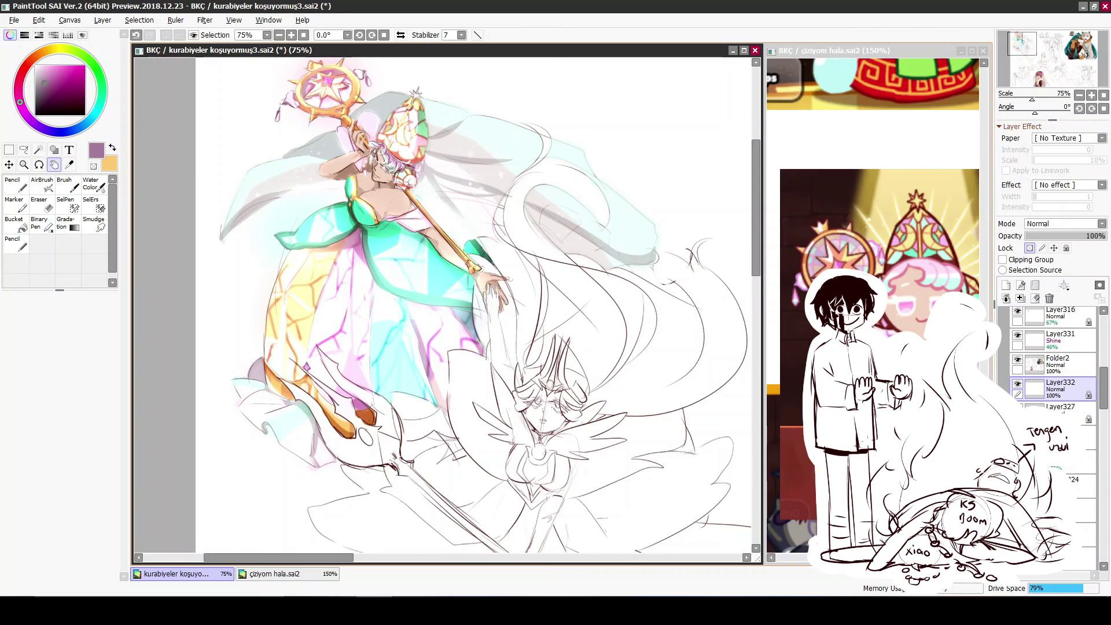
Add an empty layer above the ornament colours, and paint white lashes around the eyes on Folder2 with the size 12 Pencil
{"action": "left_click", "coordinate": [1005, 284]}
{"action": "left_click", "coordinate": [24, 165]}
{"action": "left_click", "coordinate": [364, 154], "text": "alt"}
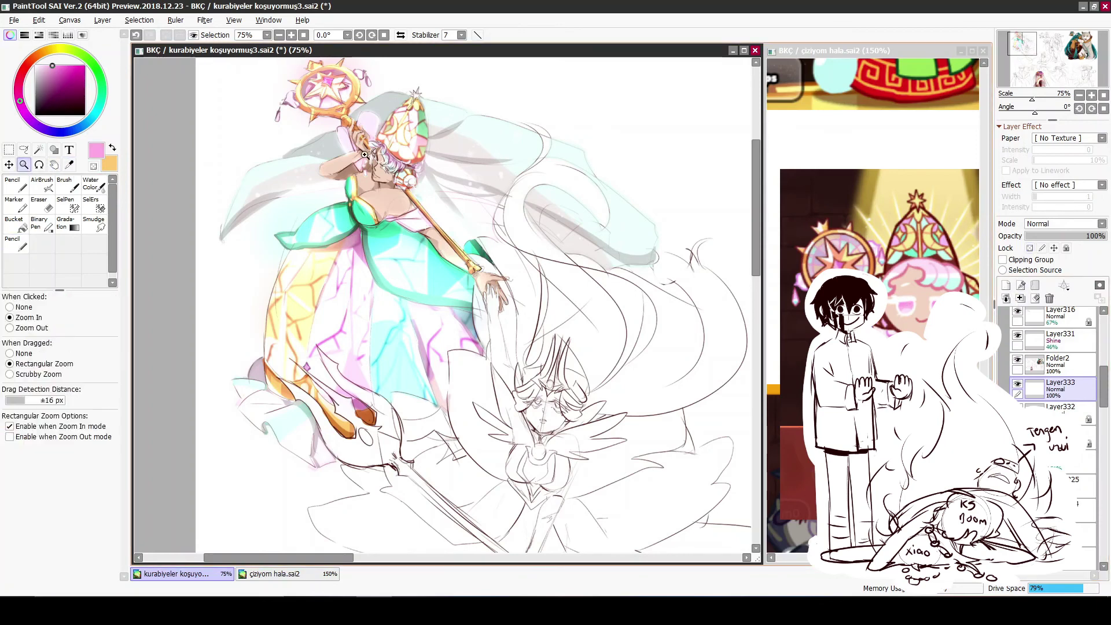
{"action": "left_click_drag", "start_coordinate": [365, 154], "coordinate": [428, 208]}
{"action": "key", "text": "n"}
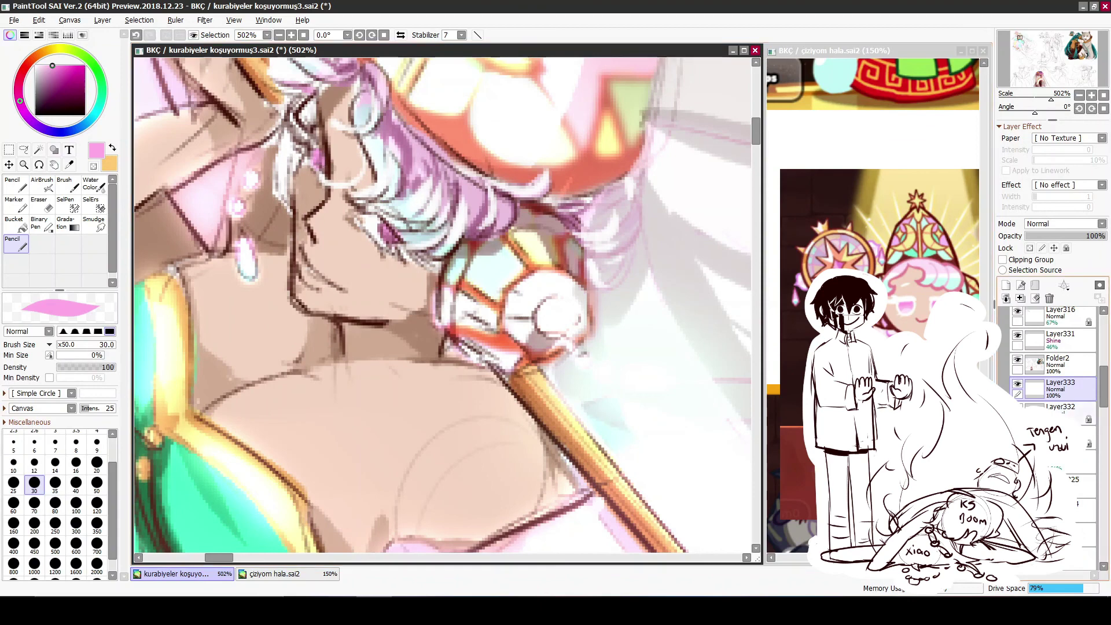
{"action": "left_click", "coordinate": [1058, 362]}
{"action": "left_click", "coordinate": [367, 214], "text": "alt"}
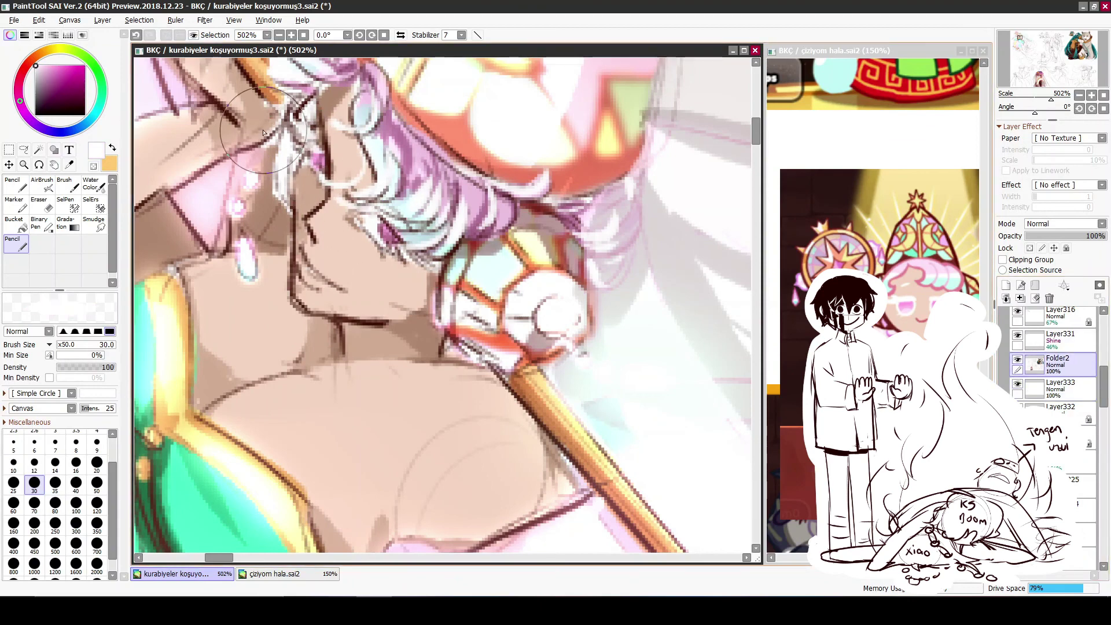
{"action": "key", "text": "bracketleft"}
{"action": "key", "text": "bracketleft"}
{"action": "key", "text": "bracketleft"}
{"action": "key", "text": "bracketleft"}
{"action": "key", "text": "bracketleft"}
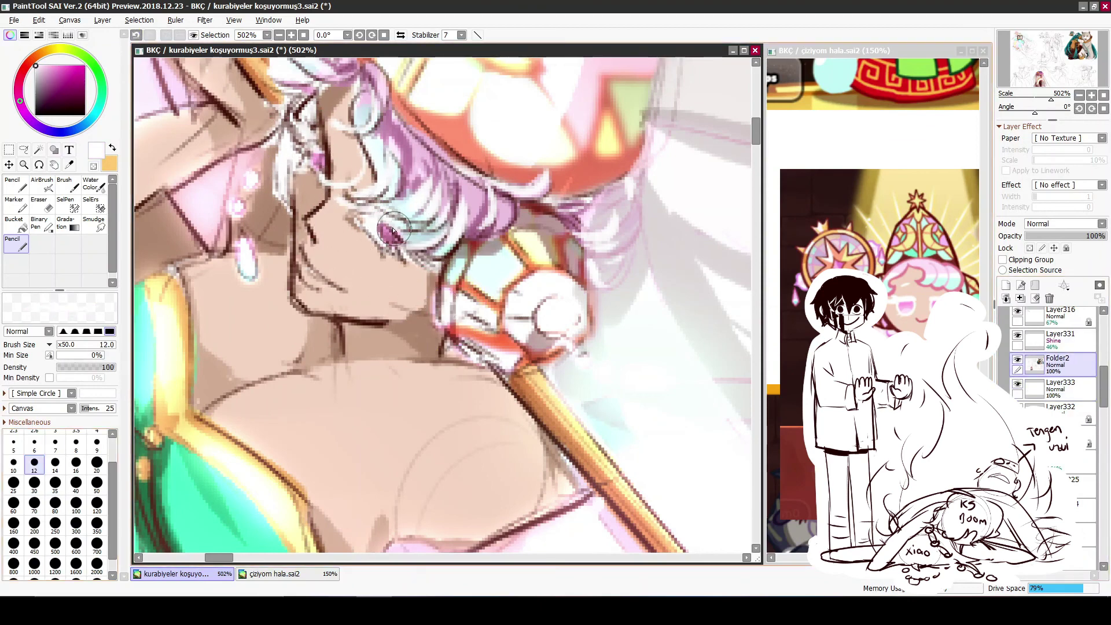
Colour the character's lips rose pink on Folder2 with the size 12 Pencil
{"action": "key", "text": "alt"}
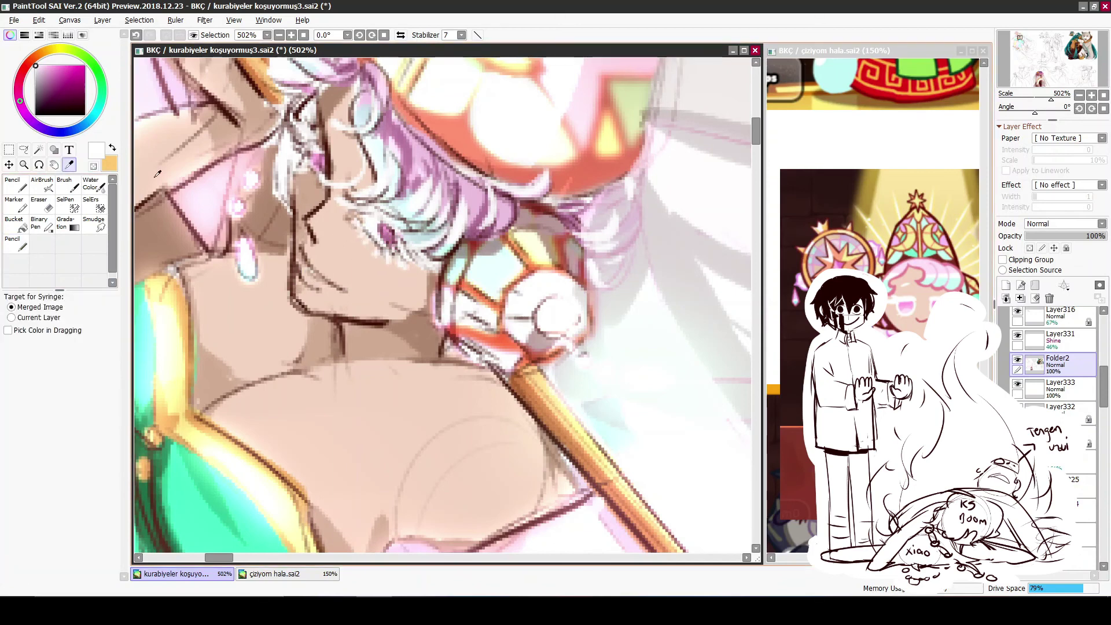
{"action": "left_click", "coordinate": [307, 278], "text": "alt"}
{"action": "mouse_move", "coordinate": [307, 278]}
{"action": "left_mouse_down"}
{"action": "mouse_move", "coordinate": [331, 283]}
{"action": "mouse_move", "coordinate": [306, 280]}
{"action": "left_mouse_up"}
{"action": "key", "text": "space"}
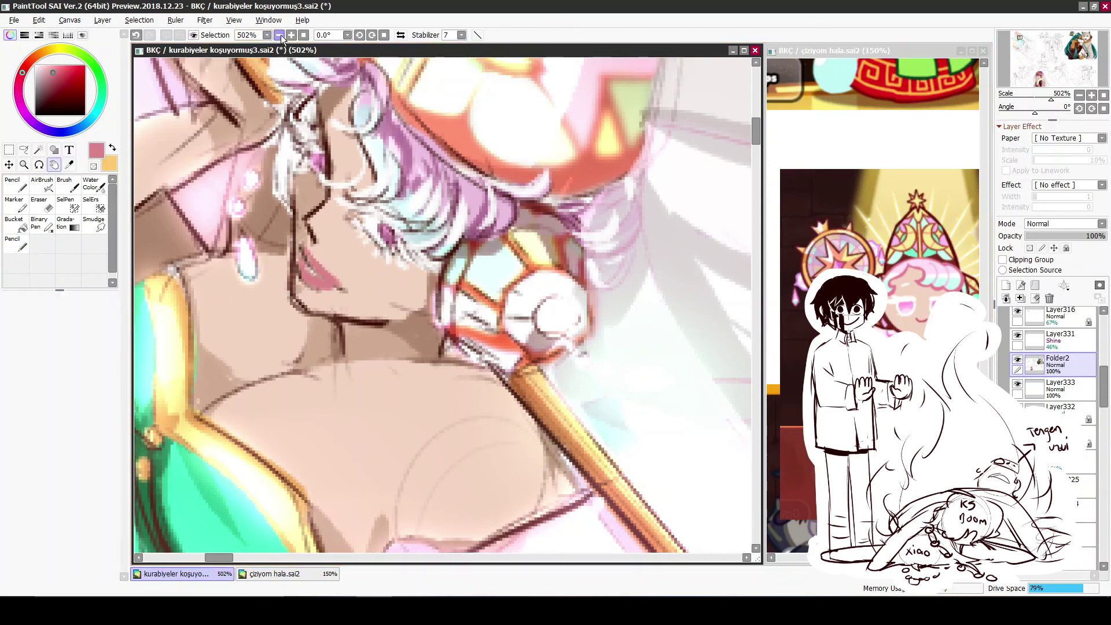
{"action": "left_click", "coordinate": [280, 34]}
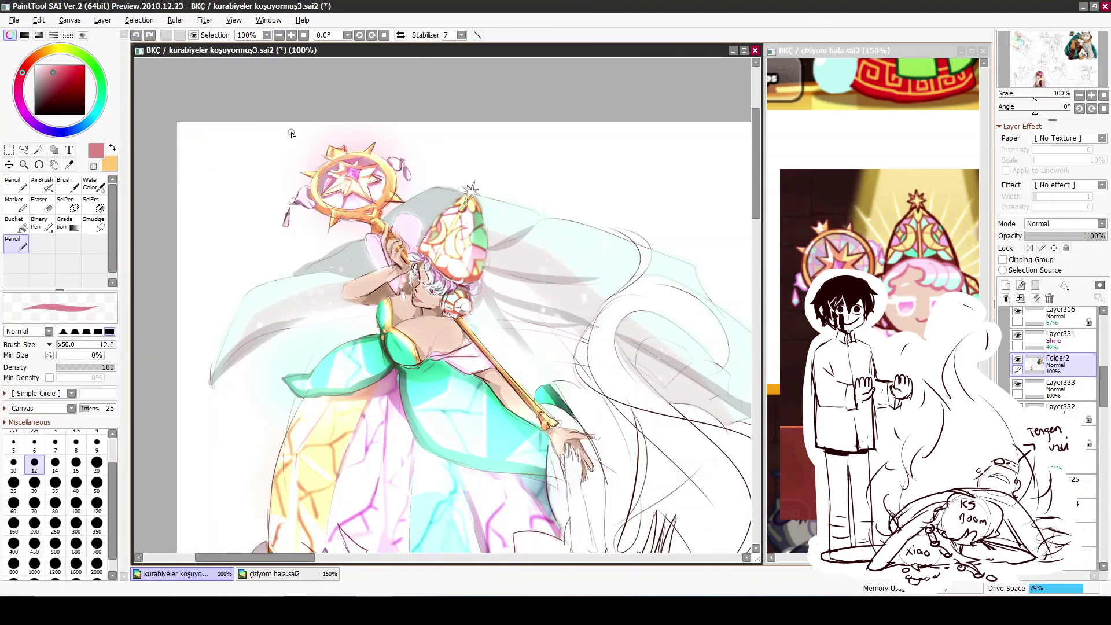
Paint a soft pale pink haze over the face and front hair with the size 70 Pencil on a new layer above Folder2
{"action": "left_click", "coordinate": [1005, 285]}
{"action": "key", "text": "n"}
{"action": "scroll", "coordinate": [397, 245], "scroll_direction": "up", "scroll_amount": 5}
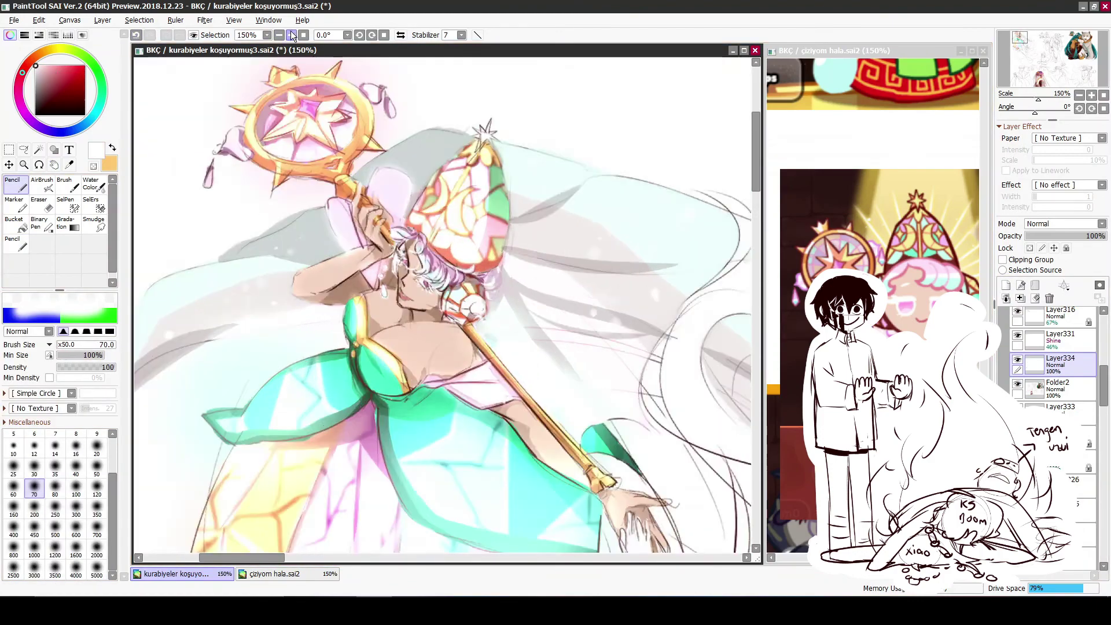
{"action": "key", "text": "ctrl+z"}
{"action": "left_click", "coordinate": [19, 99]}
{"action": "left_click", "coordinate": [45, 65]}
{"action": "left_click_drag", "start_coordinate": [405, 150], "coordinate": [243, 174]}
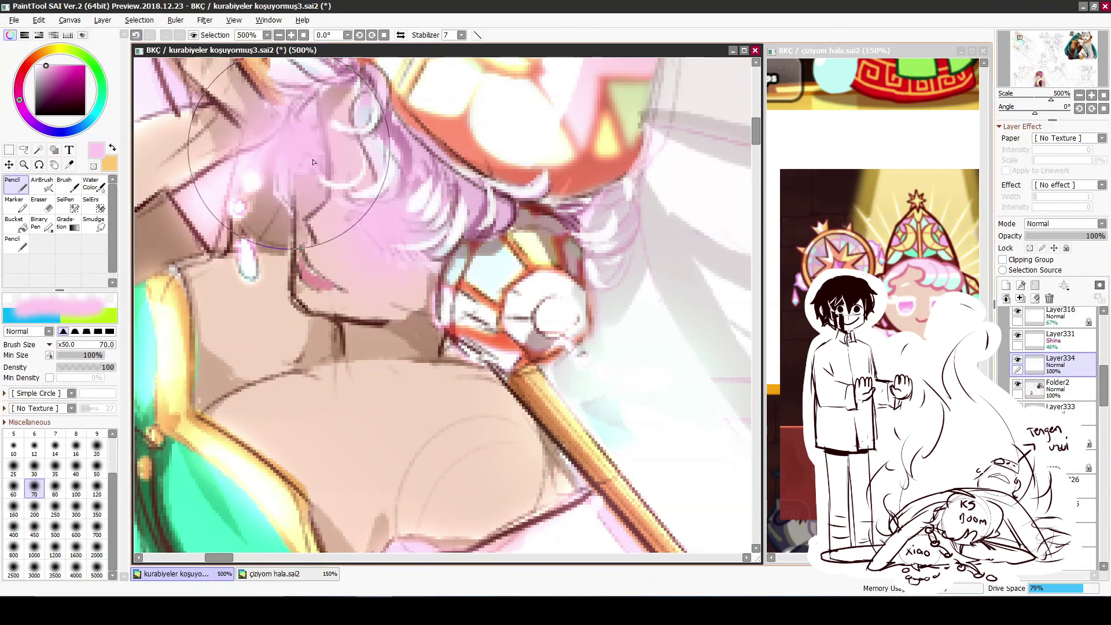
Set the face haze layer to Shine mode at 27% opacity
{"action": "left_click", "coordinate": [1063, 224]}
{"action": "left_click", "coordinate": [1036, 298]}
{"action": "left_click_drag", "start_coordinate": [1061, 234], "coordinate": [1043, 226]}
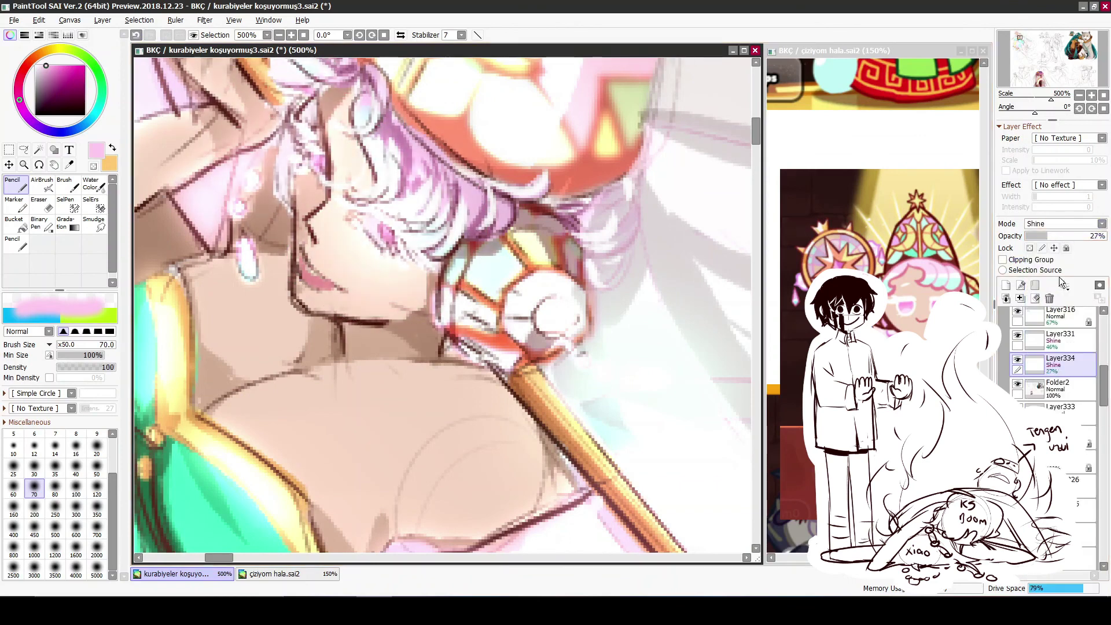
Select a layer near the end of the character's layer stack and set the size 12 Pencil's colour to white
{"action": "scroll", "coordinate": [1053, 405], "scroll_direction": "down", "scroll_amount": 5}
{"action": "left_click", "coordinate": [1076, 509]}
{"action": "left_click", "coordinate": [16, 243]}
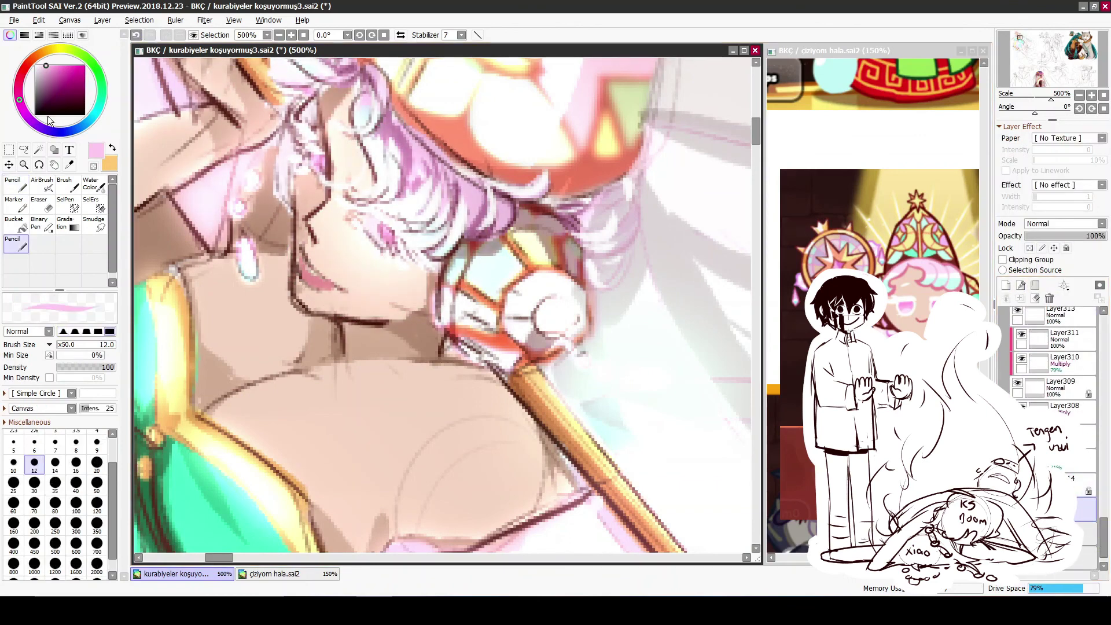
{"action": "left_click", "coordinate": [35, 66]}
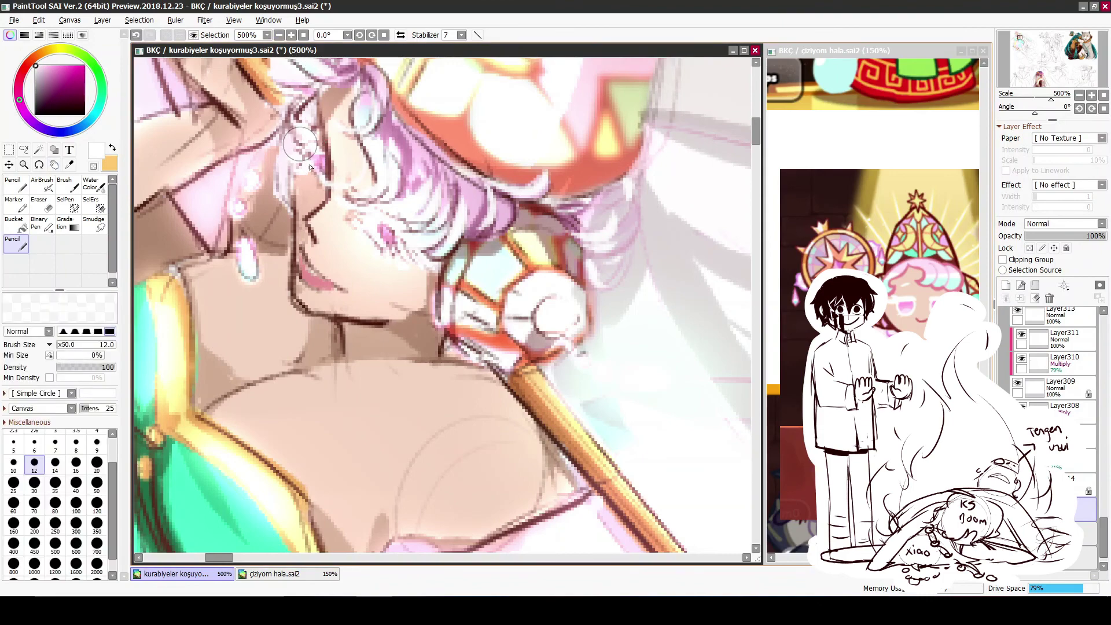
Collapse Folder3, nest it inside a new Folder4, and add an empty layer beneath it within that folder
{"action": "scroll", "coordinate": [393, 155], "scroll_direction": "down", "scroll_amount": 6}
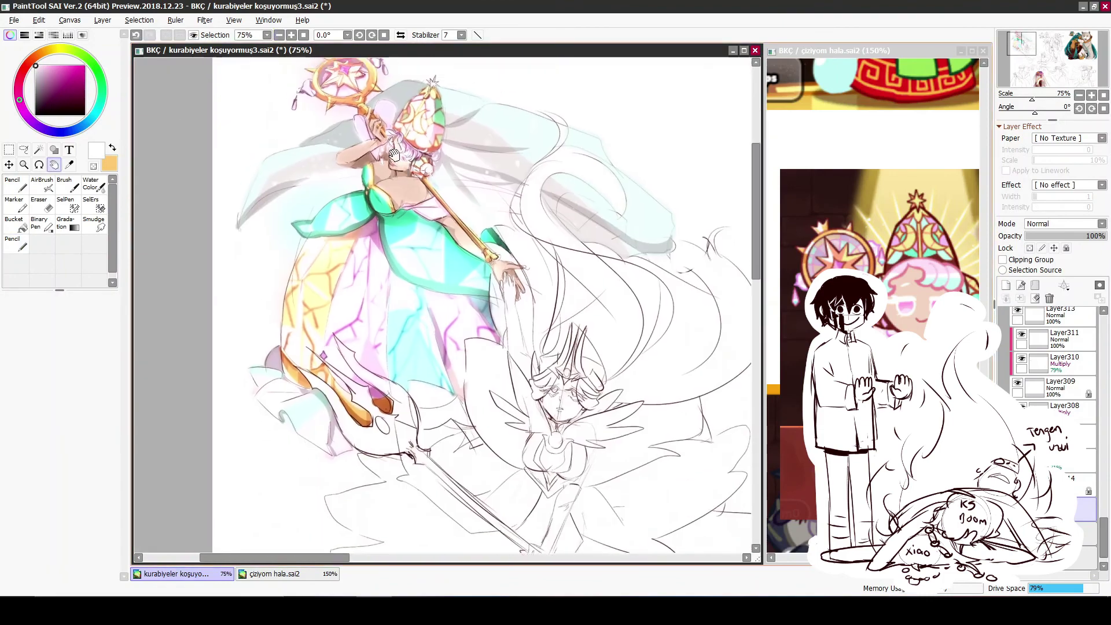
{"action": "left_click_drag", "start_coordinate": [393, 155], "coordinate": [376, 169]}
{"action": "scroll", "coordinate": [1031, 331], "scroll_direction": "up", "scroll_amount": 10}
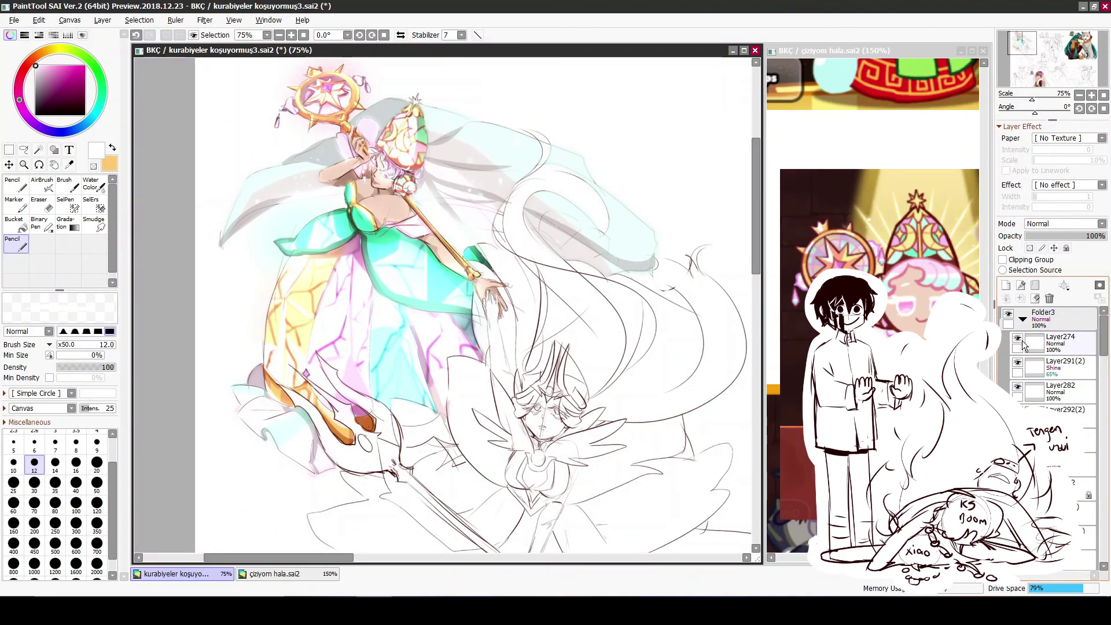
{"action": "left_click", "coordinate": [1020, 321]}
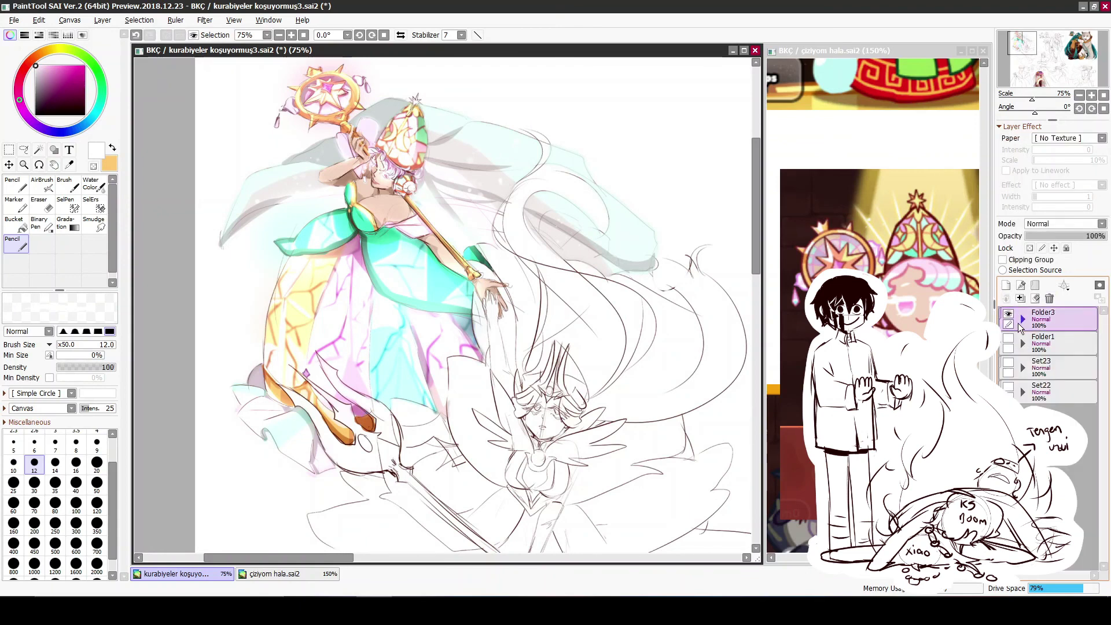
{"action": "left_click", "coordinate": [1007, 299]}
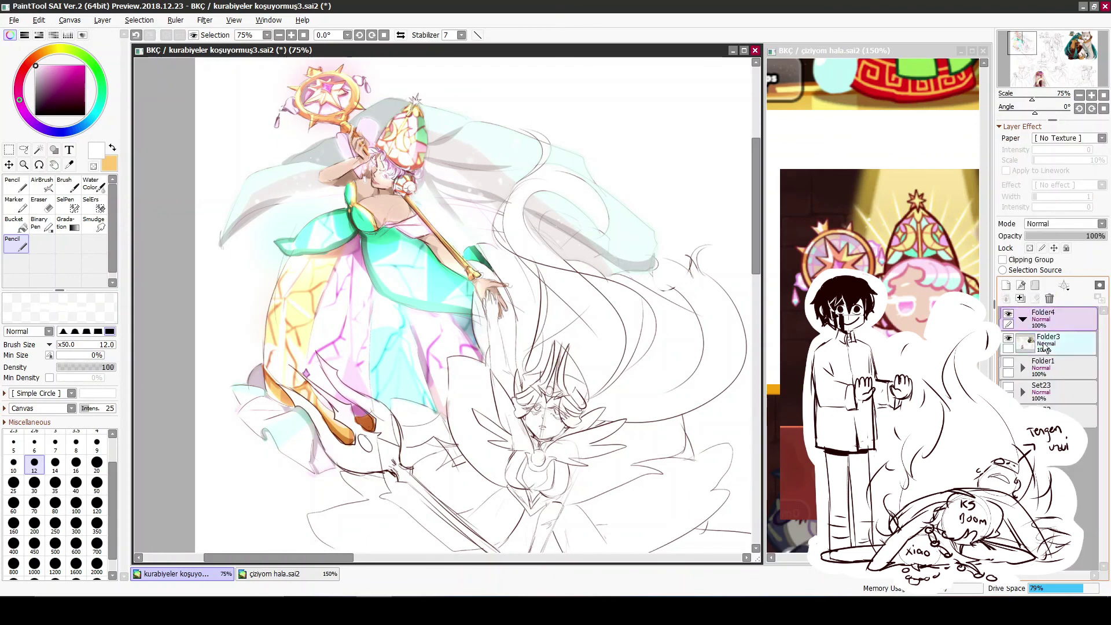
{"action": "left_click", "coordinate": [1005, 285]}
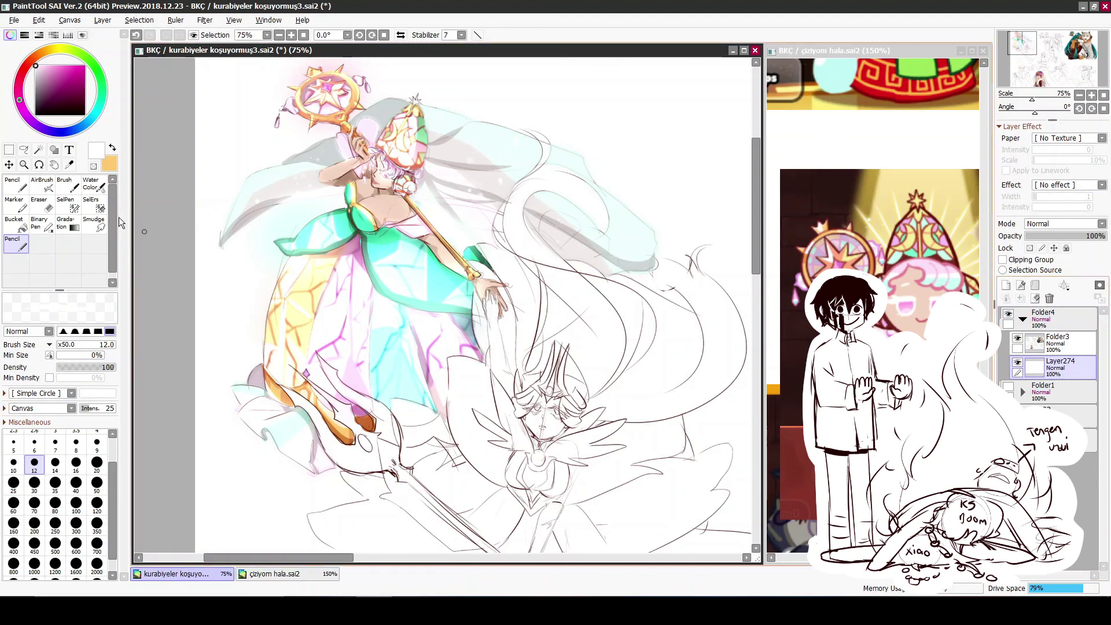
Switch to the reference document, examine the teal-haired horned character up close, and return to the full reference sheet
{"action": "left_click_drag", "start_coordinate": [492, 289], "coordinate": [384, 231]}
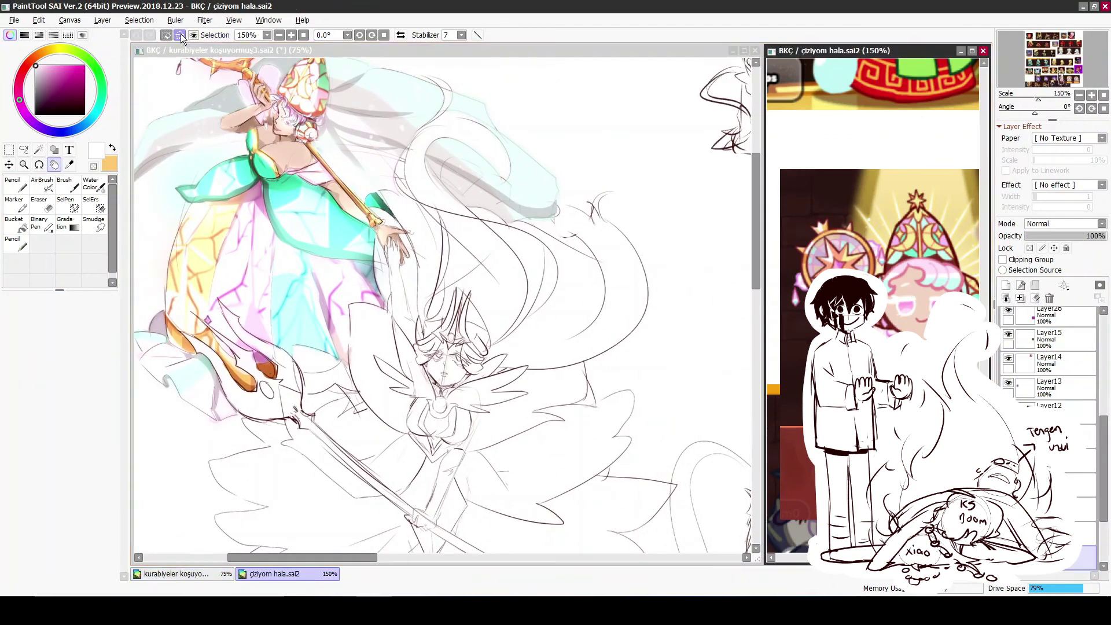
{"action": "key", "text": "minus"}
{"action": "key", "text": "minus"}
{"action": "key", "text": "minus"}
{"action": "key", "text": "minus"}
{"action": "key", "text": "minus"}
{"action": "key", "text": "minus"}
{"action": "key", "text": "minus"}
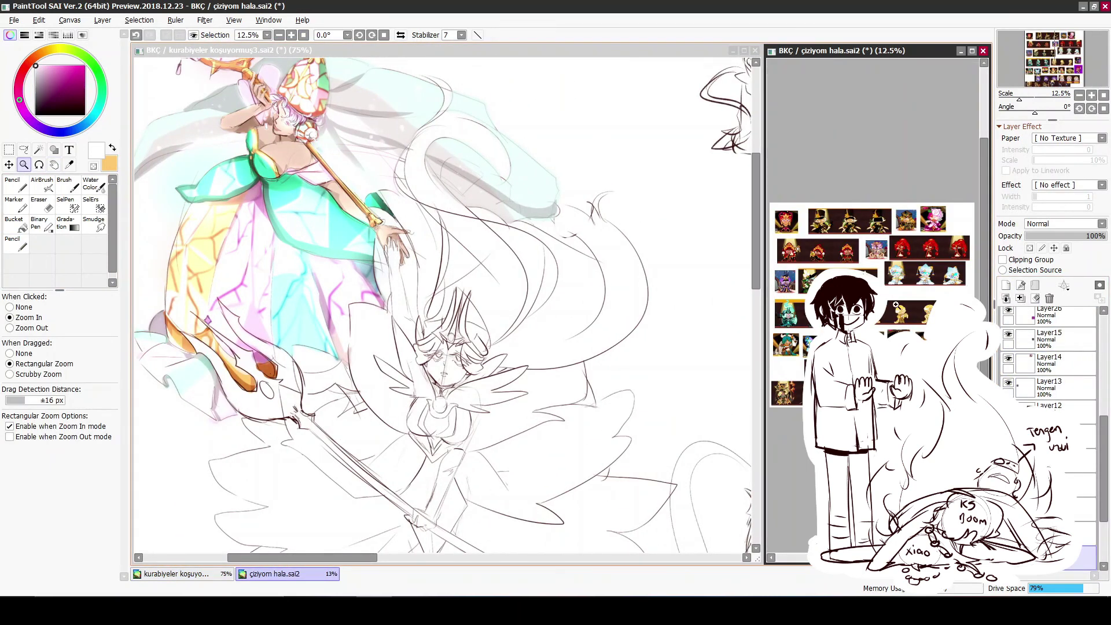
{"action": "left_click", "coordinate": [802, 329]}
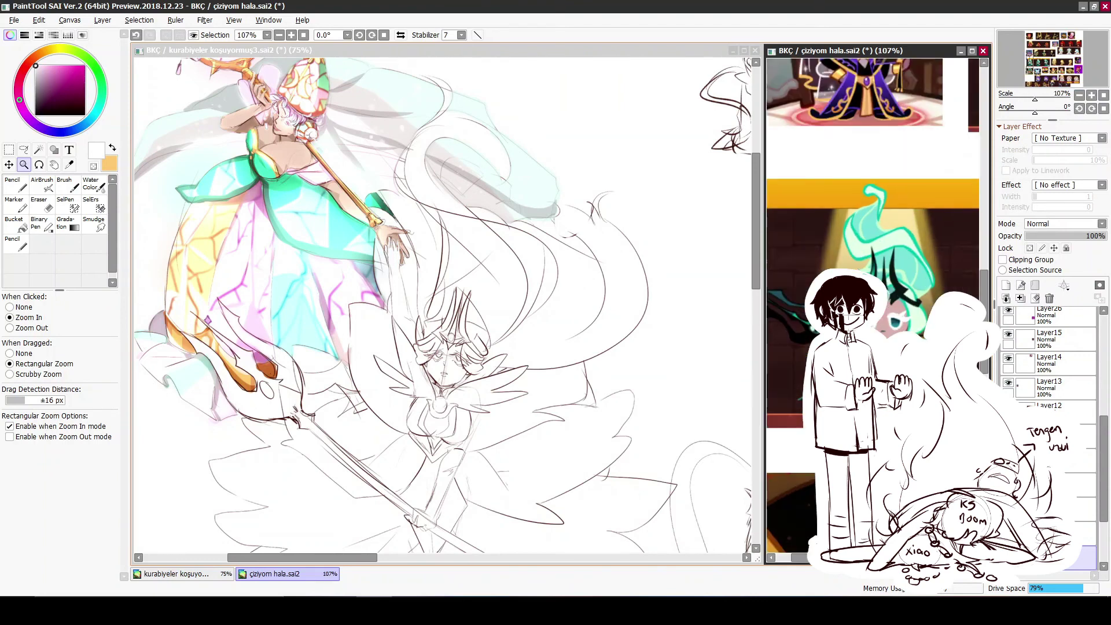
{"action": "key", "text": "alt"}
{"action": "key", "text": "minus"}
{"action": "key", "text": "minus"}
{"action": "key", "text": "minus"}
{"action": "key", "text": "minus"}
{"action": "key", "text": "minus"}
{"action": "key", "text": "minus"}
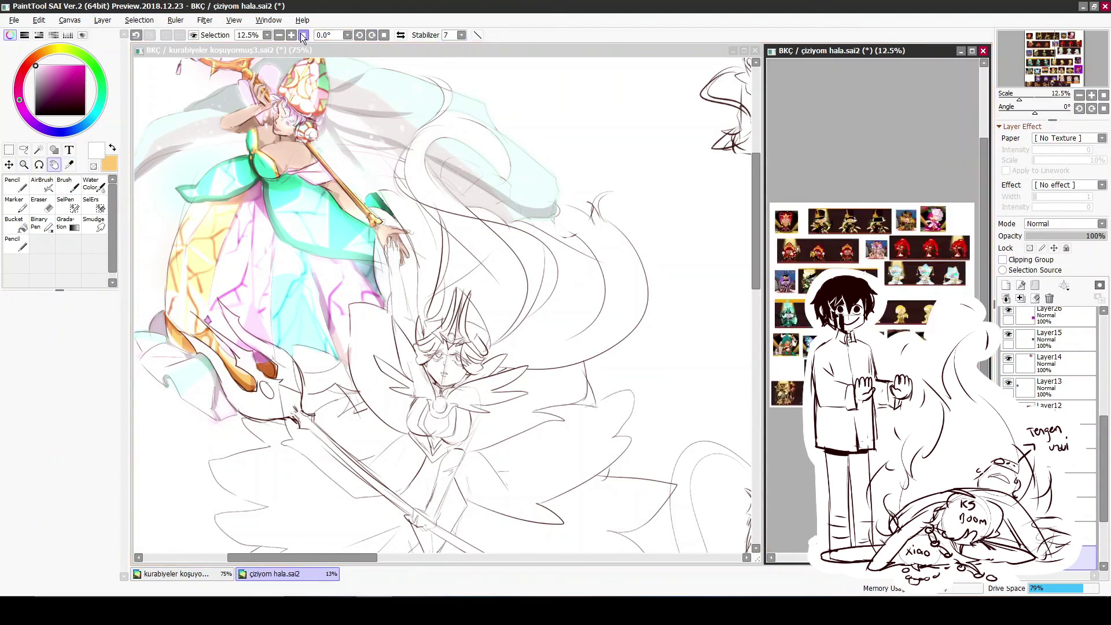
Return to the drawing document and review the whole canvas with all its sketches and coloured characters
{"action": "left_click", "coordinate": [171, 120]}
{"action": "key", "text": "minus"}
{"action": "key", "text": "minus"}
{"action": "key", "text": "minus"}
{"action": "key", "text": "minus"}
{"action": "key", "text": "minus"}
{"action": "key", "text": "plus"}
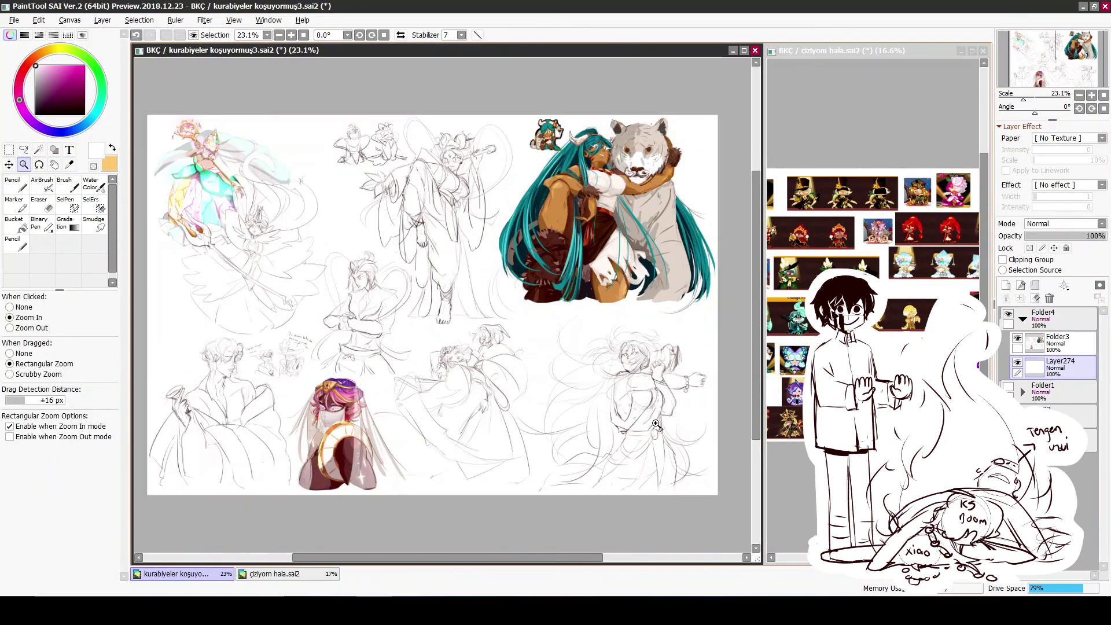
{"action": "left_click", "coordinate": [496, 360]}
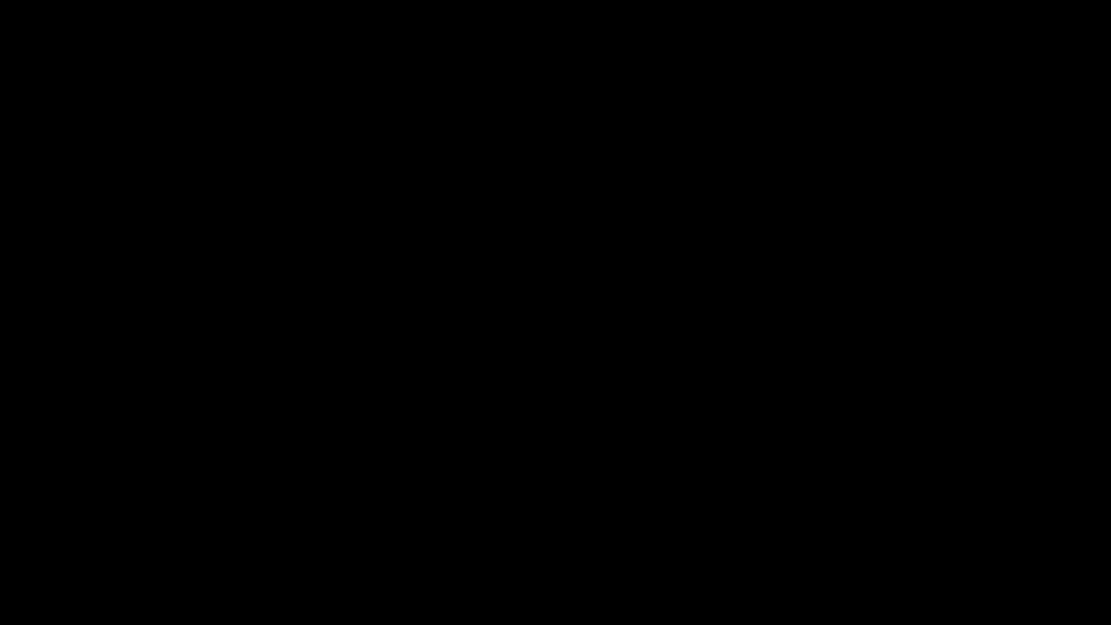